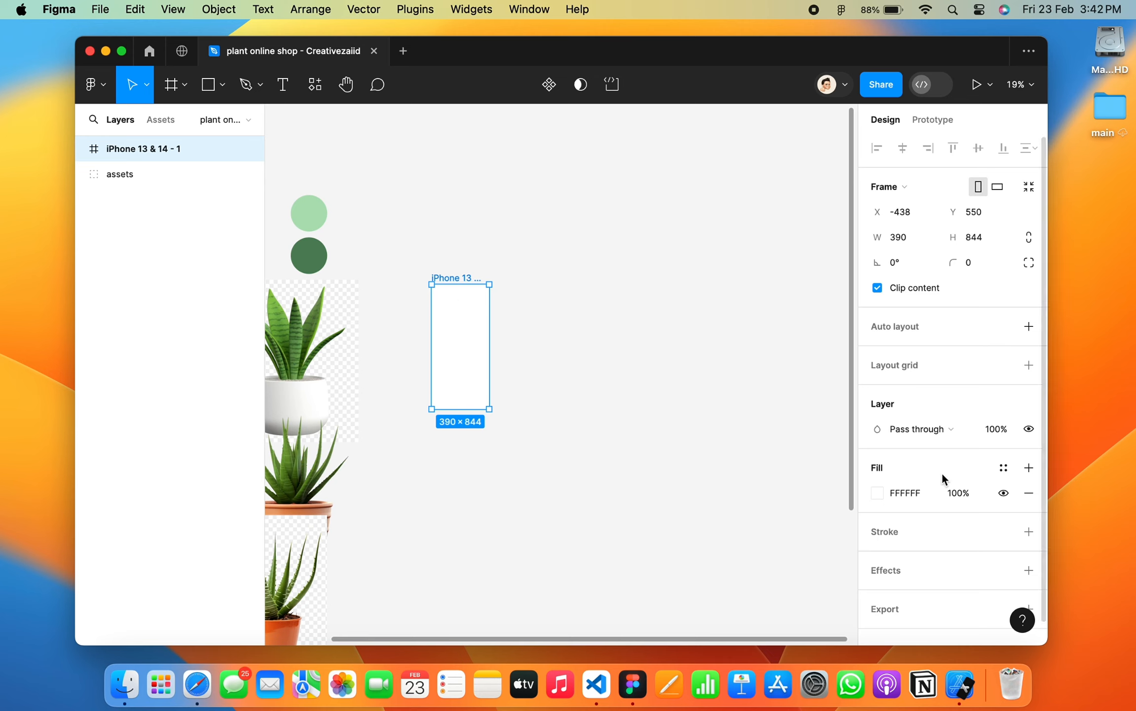
Fill the iPhone frame with the dark green 57855E from the palette's darker circle.
{"action": "left_click", "coordinate": [877, 493]}
{"action": "left_click", "coordinate": [845, 556]}
{"action": "left_click", "coordinate": [843, 200]}
{"action": "key", "text": "shift+2"}
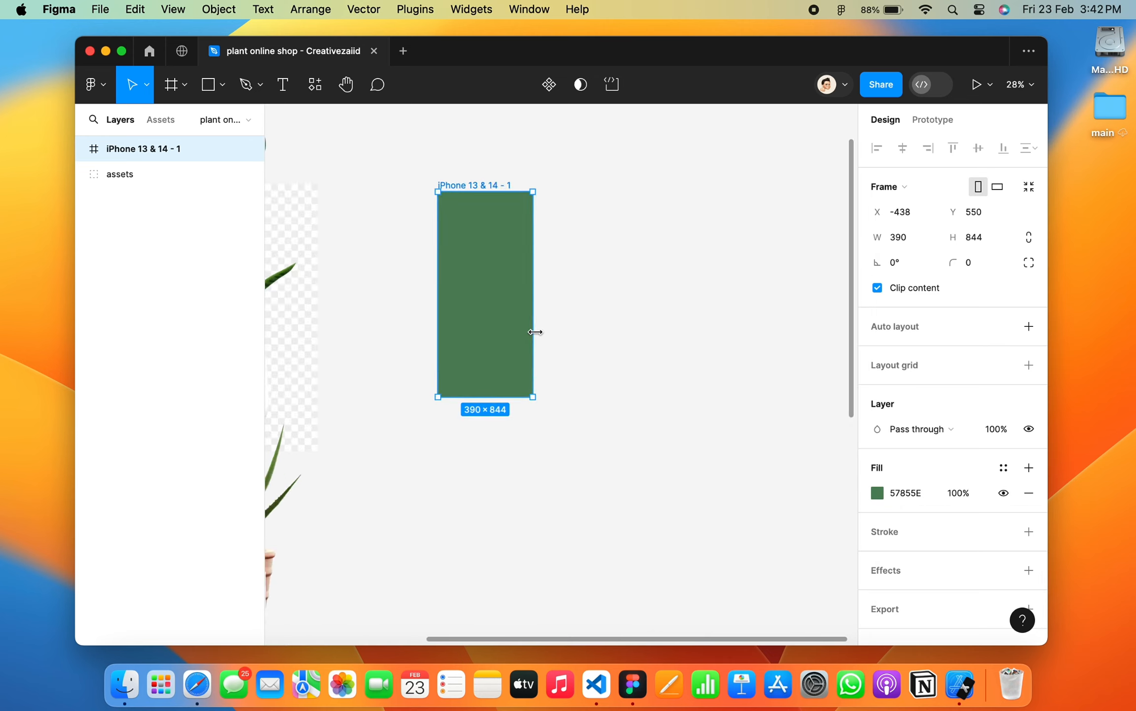
Set the iPhone frame's corner smoothing to 100% and its corner radius to 55.
{"action": "left_click", "coordinate": [1008, 262]}
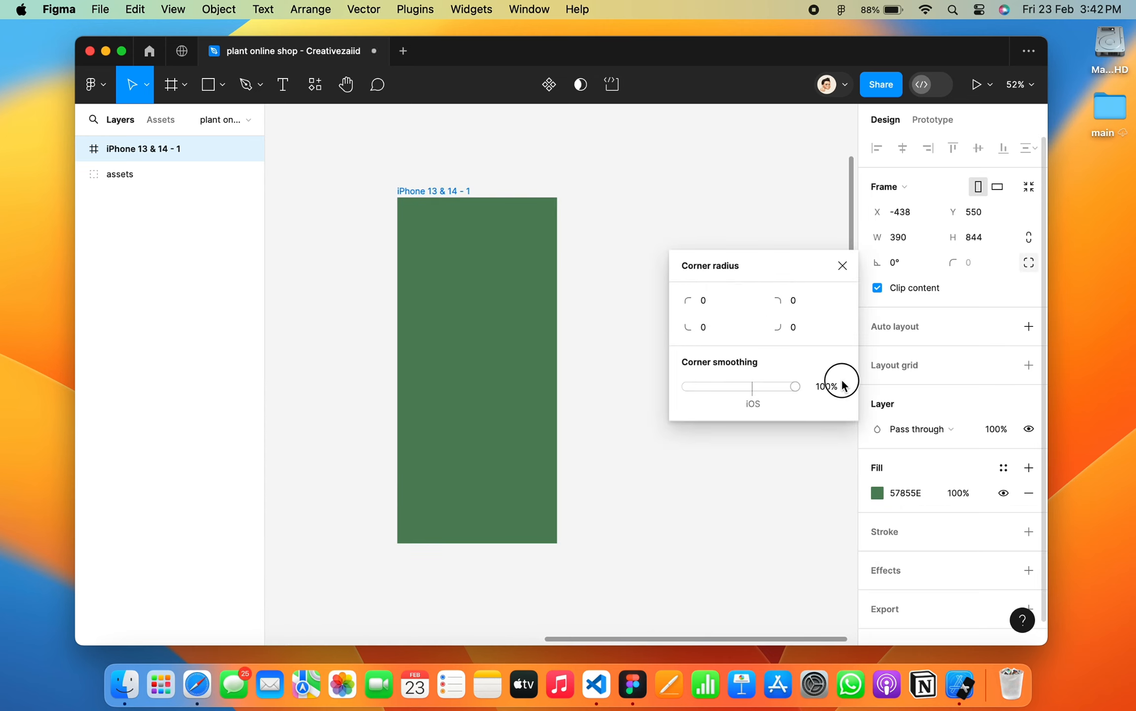
{"action": "left_click", "coordinate": [842, 264]}
{"action": "left_click", "coordinate": [972, 262]}
{"action": "left_click_drag", "start_coordinate": [972, 256], "coordinate": [972, 260]}
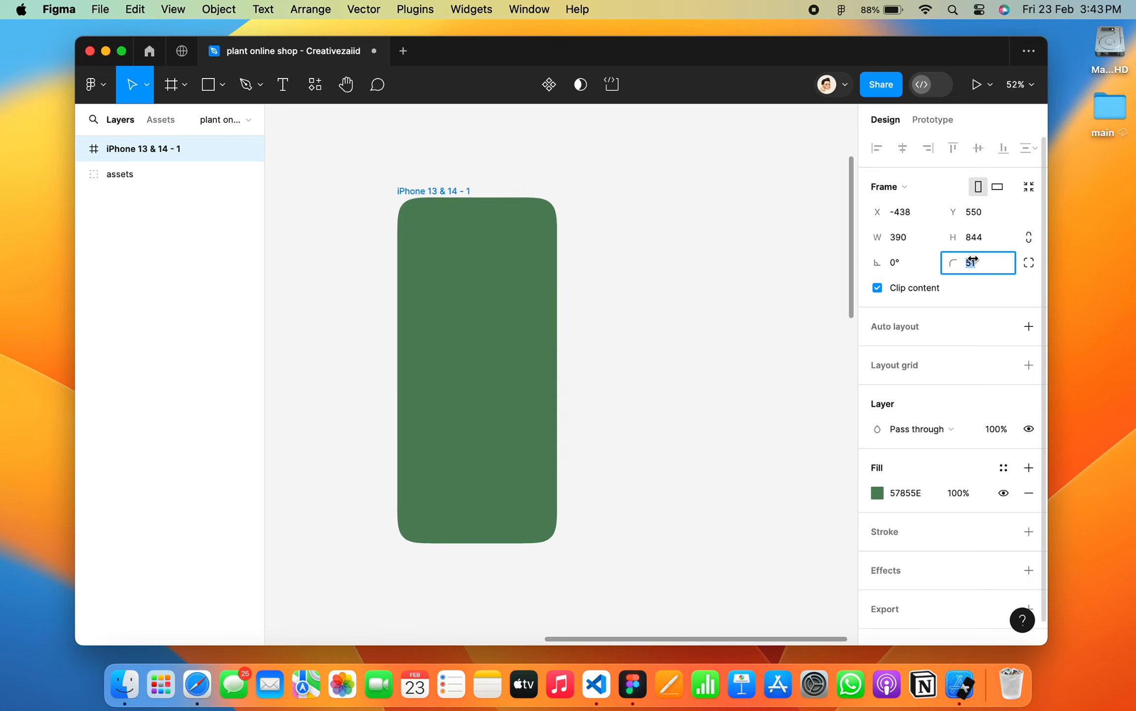
{"action": "key", "text": "Up"}
{"action": "key", "text": "Up"}
{"action": "key", "text": "Up"}
{"action": "key", "text": "Up"}
{"action": "key", "text": "Return"}
{"action": "left_click", "coordinate": [725, 290]}
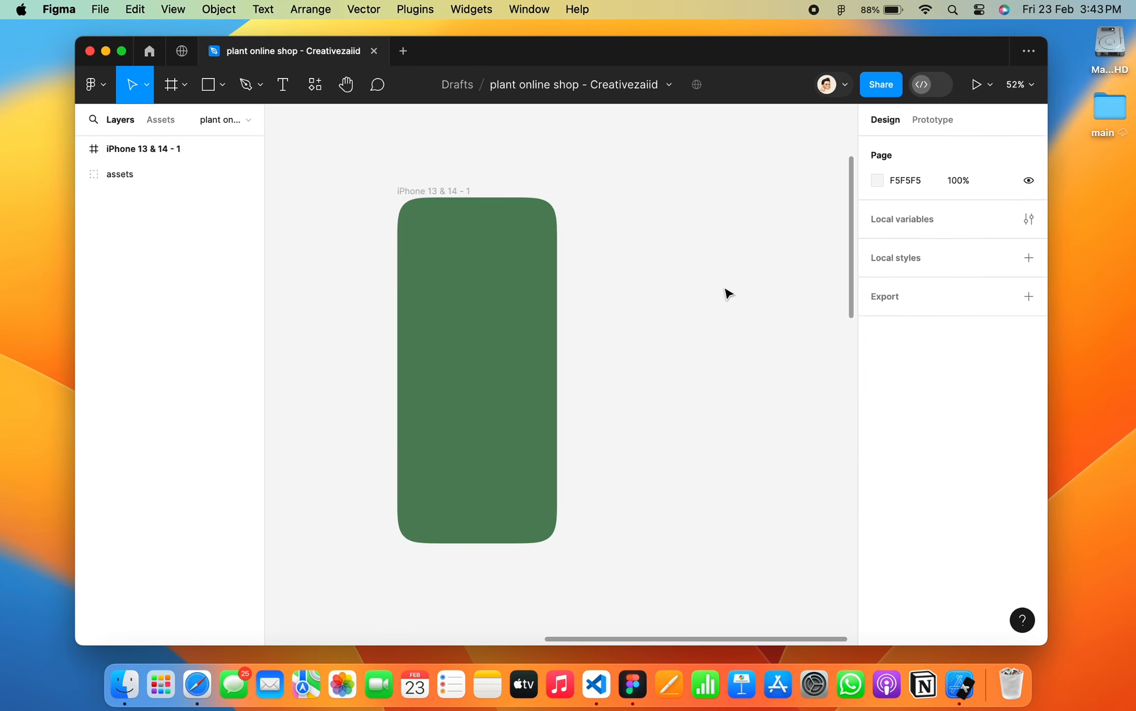
{"action": "left_click", "coordinate": [533, 292]}
{"action": "left_click", "coordinate": [972, 262]}
{"action": "type", "text": "55"}
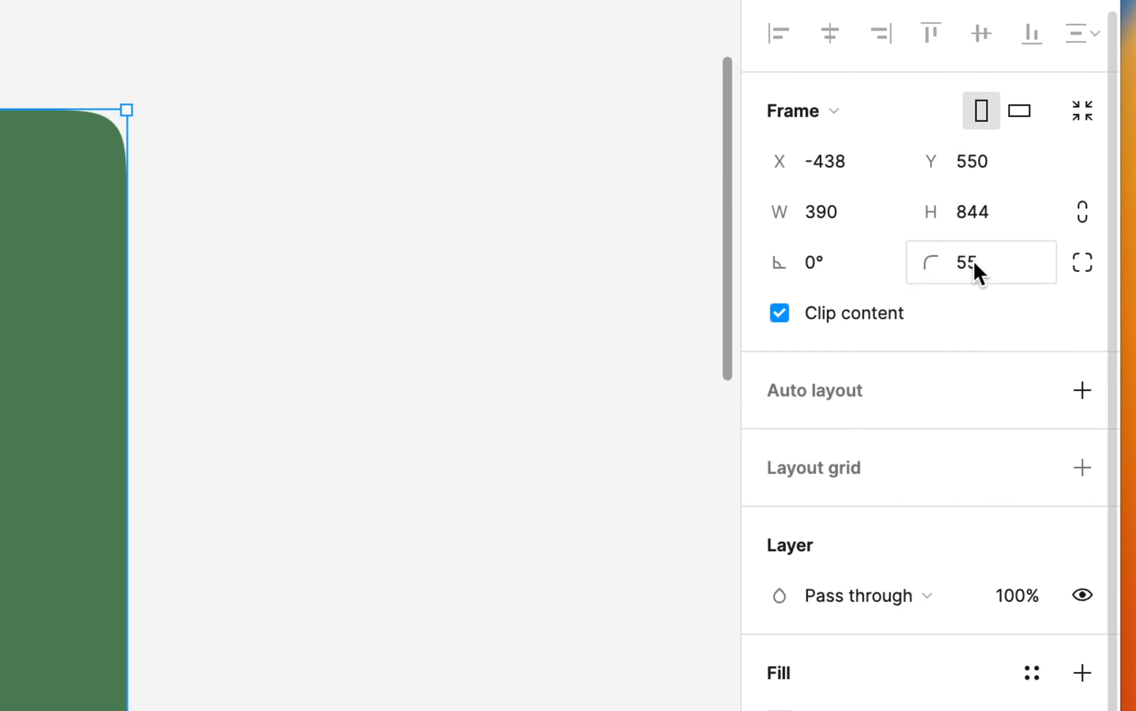
{"action": "left_click", "coordinate": [725, 290]}
Add a text box in the frame's lower half reading "Step into our virtual garden and explore a world of green delights with our plant online shop app!".
{"action": "scroll", "coordinate": [725, 290], "scroll_direction": "up", "scroll_amount": 1}
{"action": "scroll", "coordinate": [725, 290], "scroll_direction": "left", "scroll_amount": 1}
{"action": "key", "text": "t"}
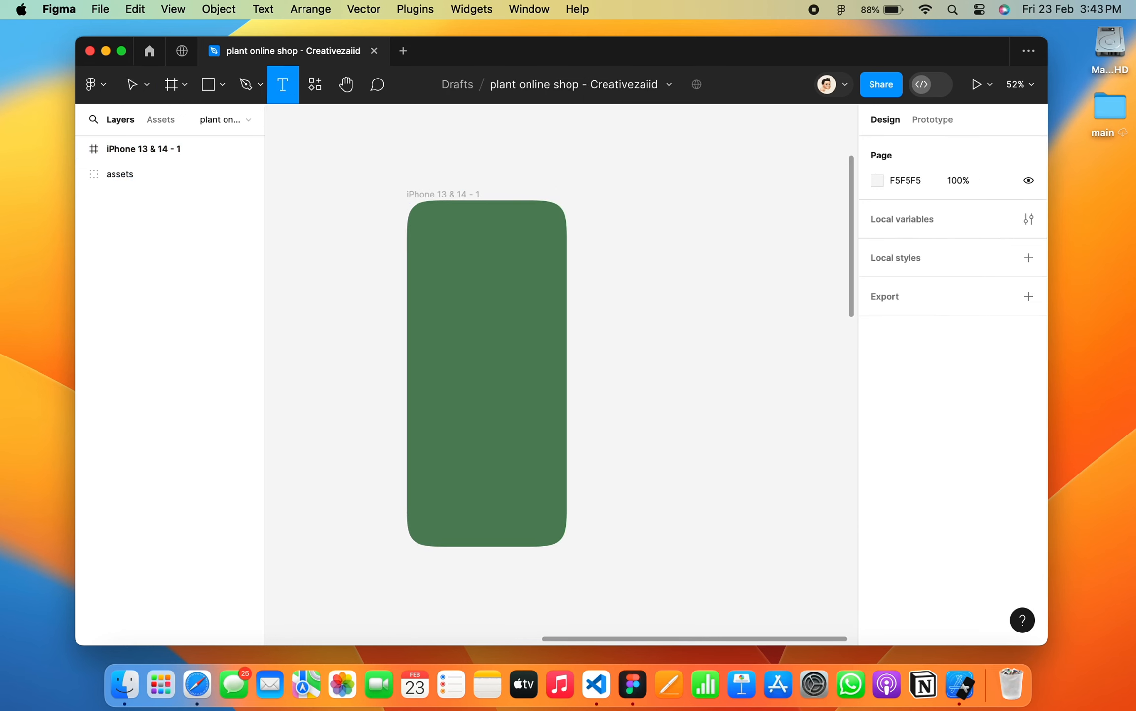
{"action": "left_click_drag", "start_coordinate": [417, 385], "coordinate": [536, 448]}
{"action": "type", "text": "\"Step into our virtual garden and explore a world of green delights with our plant online shop app!\""}
{"action": "key", "text": "Escape"}
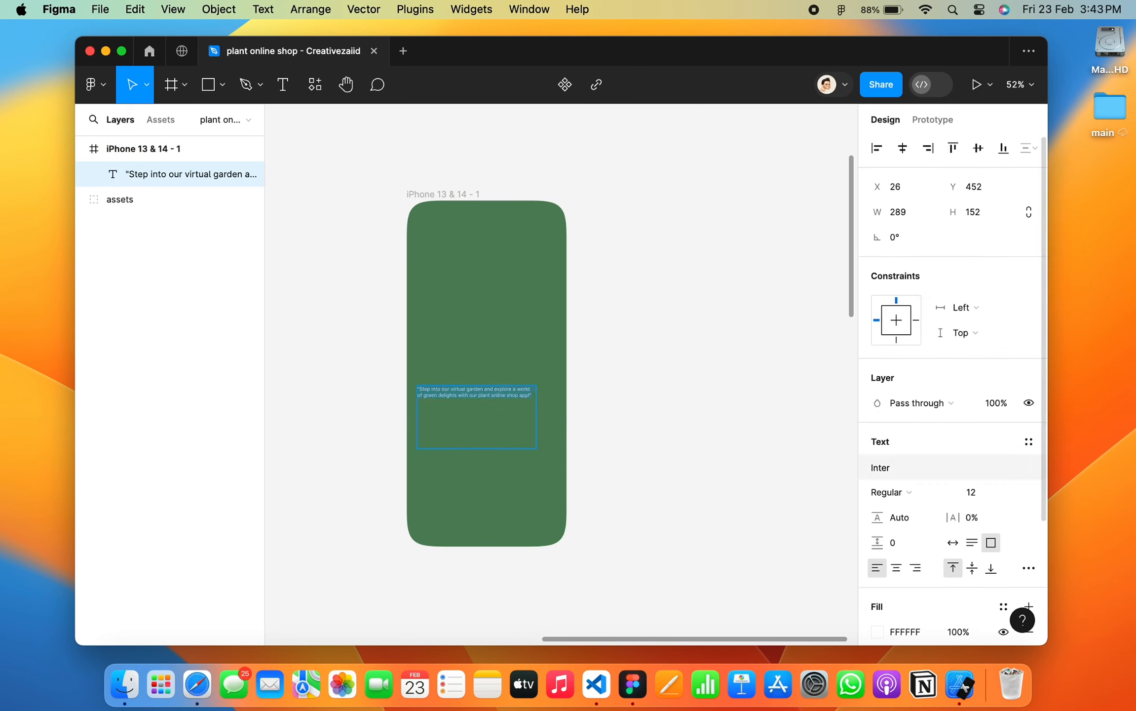
Set the tagline text's font size to 27.
{"action": "left_click", "coordinate": [971, 492]}
{"action": "key", "text": "Up"}
{"action": "key", "text": "Up"}
{"action": "key", "text": "Up"}
{"action": "key", "text": "Up"}
{"action": "key", "text": "Up"}
{"action": "key", "text": "Up"}
{"action": "key", "text": "Up"}
{"action": "key", "text": "Up"}
{"action": "key", "text": "Up"}
{"action": "key", "text": "Up"}
{"action": "key", "text": "Up"}
{"action": "key", "text": "Up"}
{"action": "key", "text": "Up"}
{"action": "key", "text": "Up"}
{"action": "key", "text": "Up"}
Set the tagline's font to Poppins SemiBold.
{"action": "left_click", "coordinate": [888, 467]}
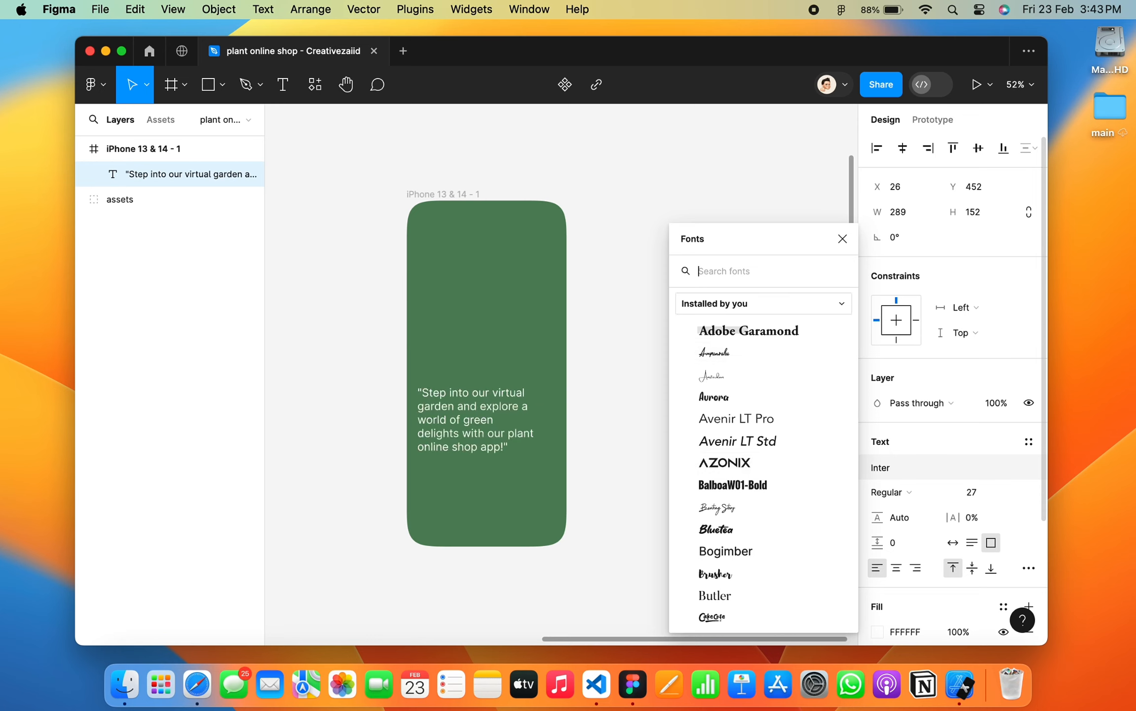
{"action": "type", "text": "popp"}
{"action": "key", "text": "Return"}
{"action": "left_click", "coordinate": [888, 492]}
{"action": "left_click", "coordinate": [890, 521]}
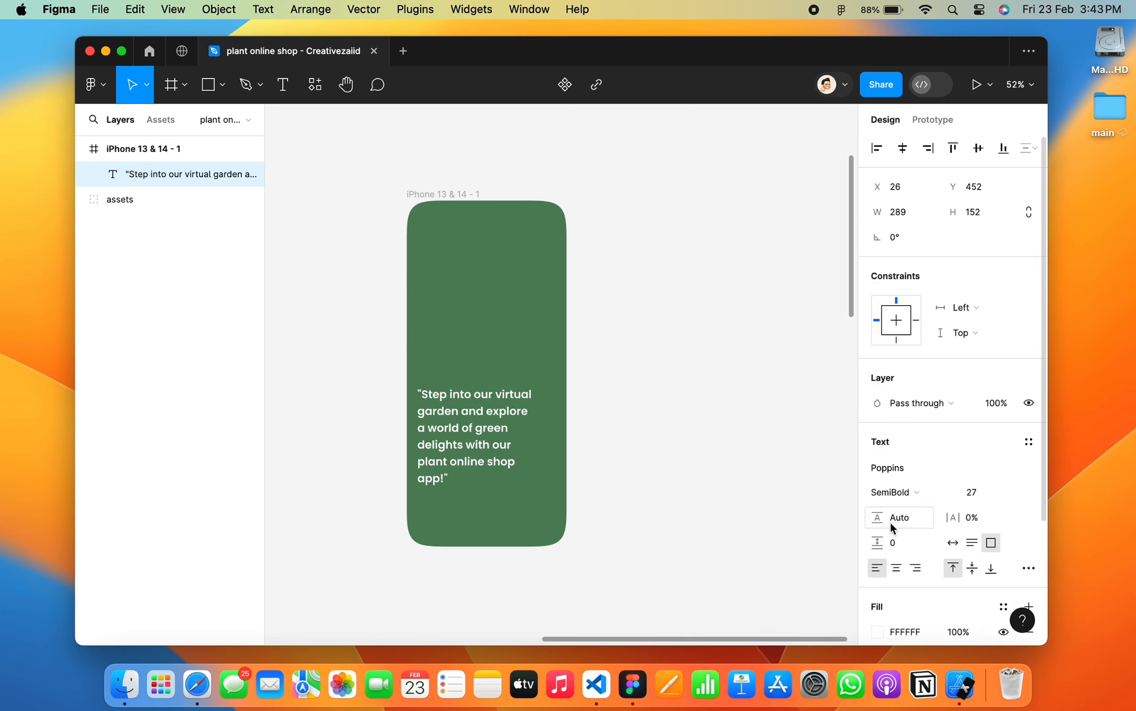
{"action": "key", "text": "Escape"}
Enlarge the text box to about 245 high and shorten its text to "Step into our virtual garden and explore a world of green delights" without quotation marks.
{"action": "left_click_drag", "start_coordinate": [512, 448], "coordinate": [510, 486]}
{"action": "double_click", "coordinate": [436, 479]}
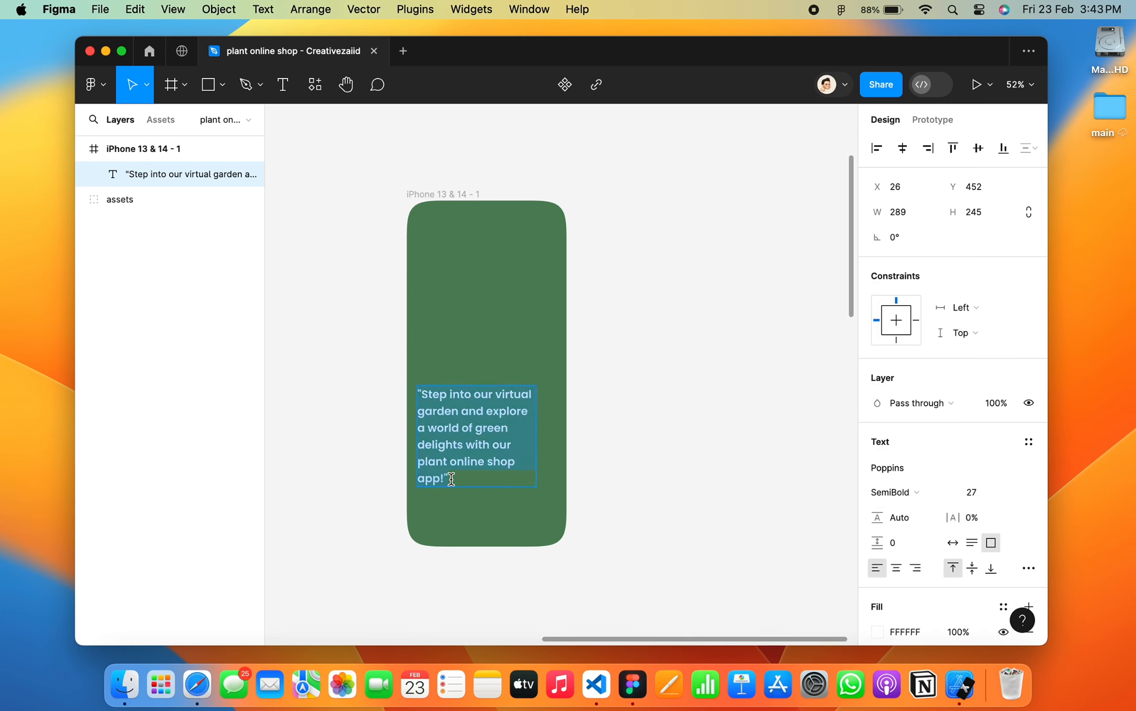
{"action": "left_click", "coordinate": [447, 479]}
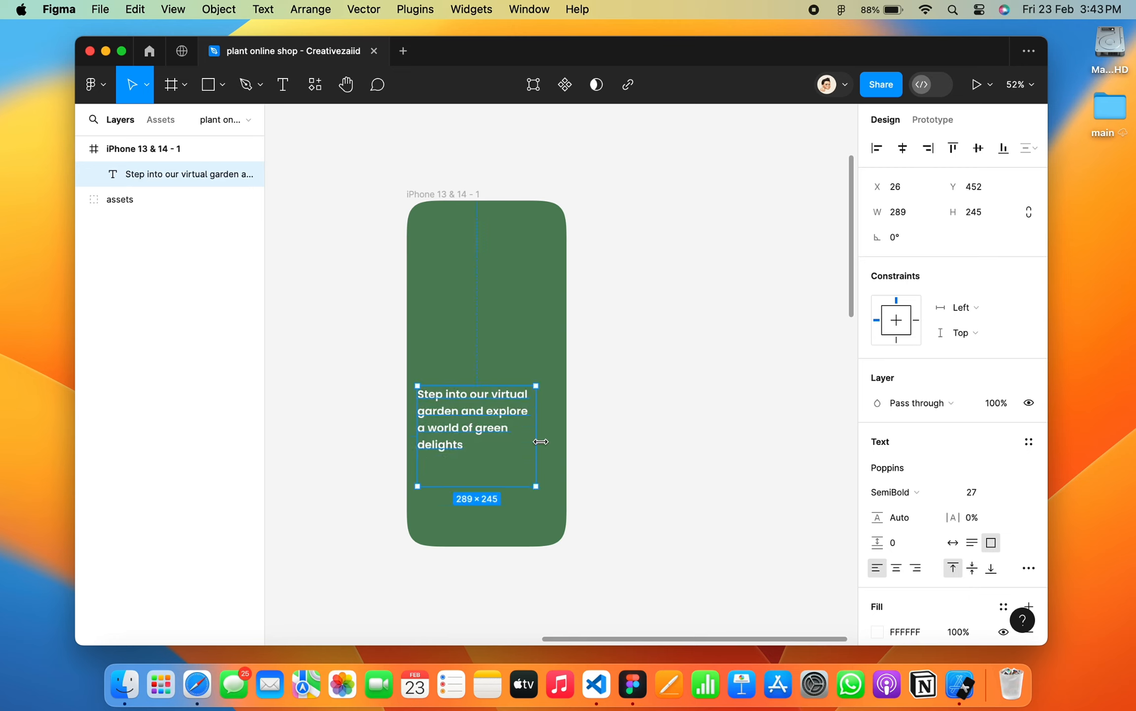
Resize the tagline box to about 318 × 122 so it wraps onto three lines, and move it to about X 27, Y 484.
{"action": "left_click_drag", "start_coordinate": [540, 441], "coordinate": [568, 439]}
{"action": "left_click_drag", "start_coordinate": [533, 477], "coordinate": [512, 427]}
{"action": "scroll", "coordinate": [512, 427], "scroll_direction": "up", "scroll_amount": 5}
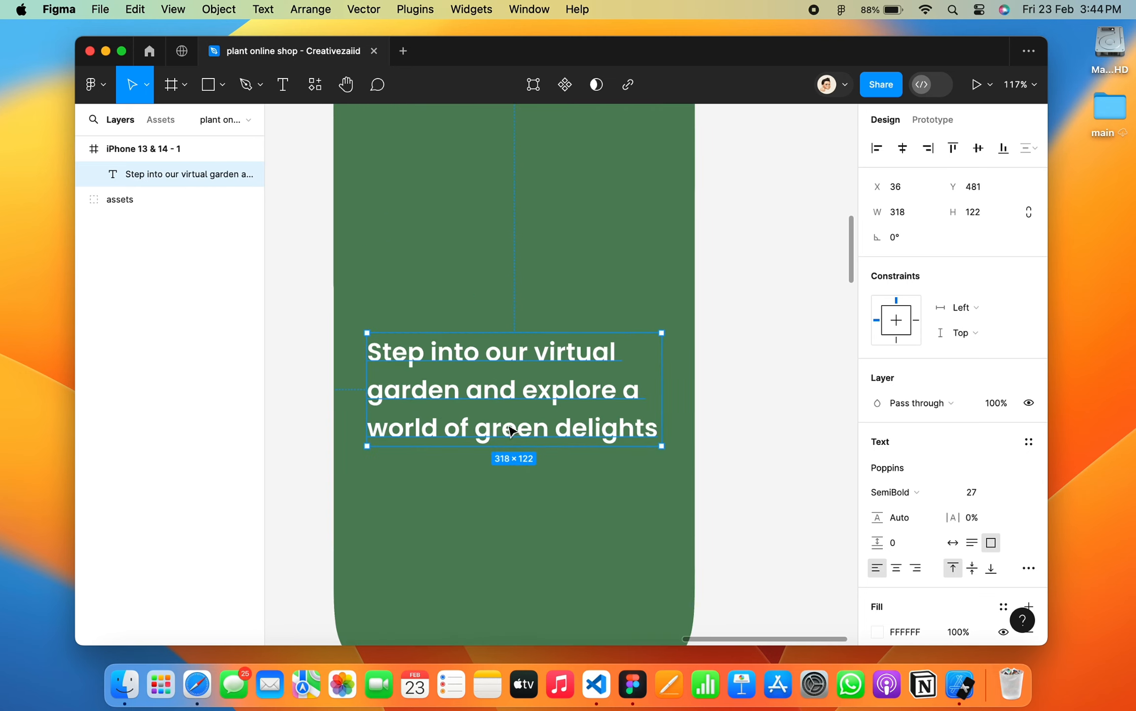
{"action": "left_click_drag", "start_coordinate": [563, 386], "coordinate": [553, 393]}
Set the tagline's font size to 25, switch its box to auto height and narrow it to fit the text.
{"action": "left_click", "coordinate": [971, 492]}
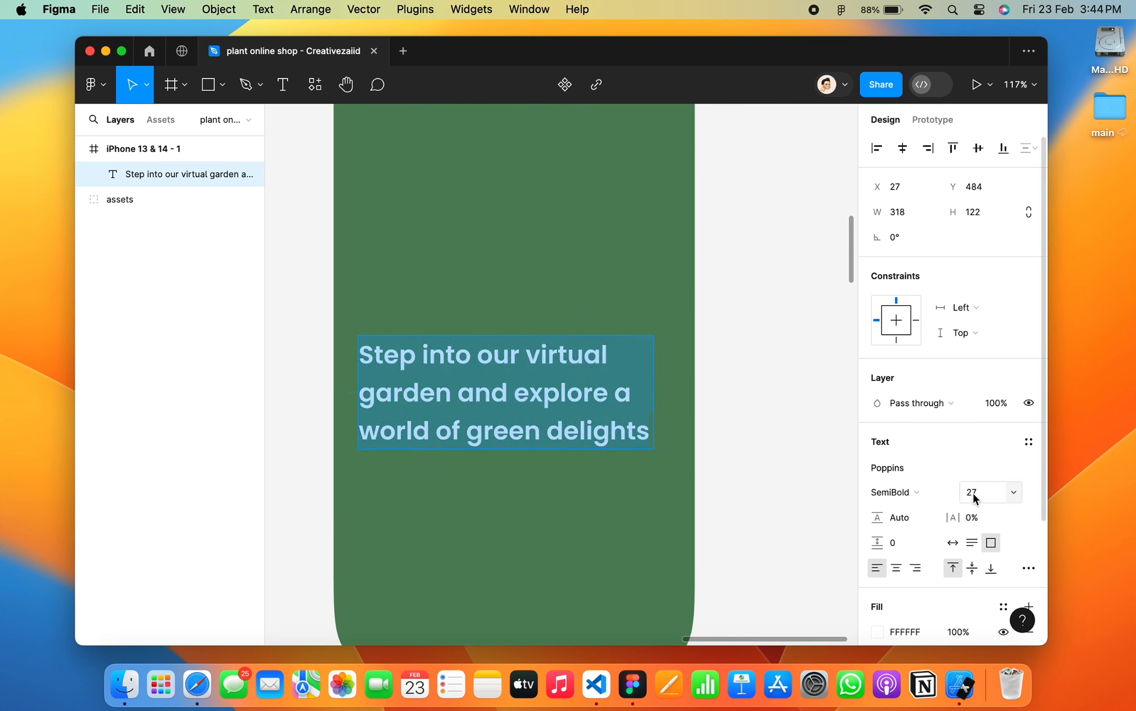
{"action": "type", "text": "24"}
{"action": "key", "text": "Return"}
{"action": "left_click_drag", "start_coordinate": [972, 493], "coordinate": [975, 495]}
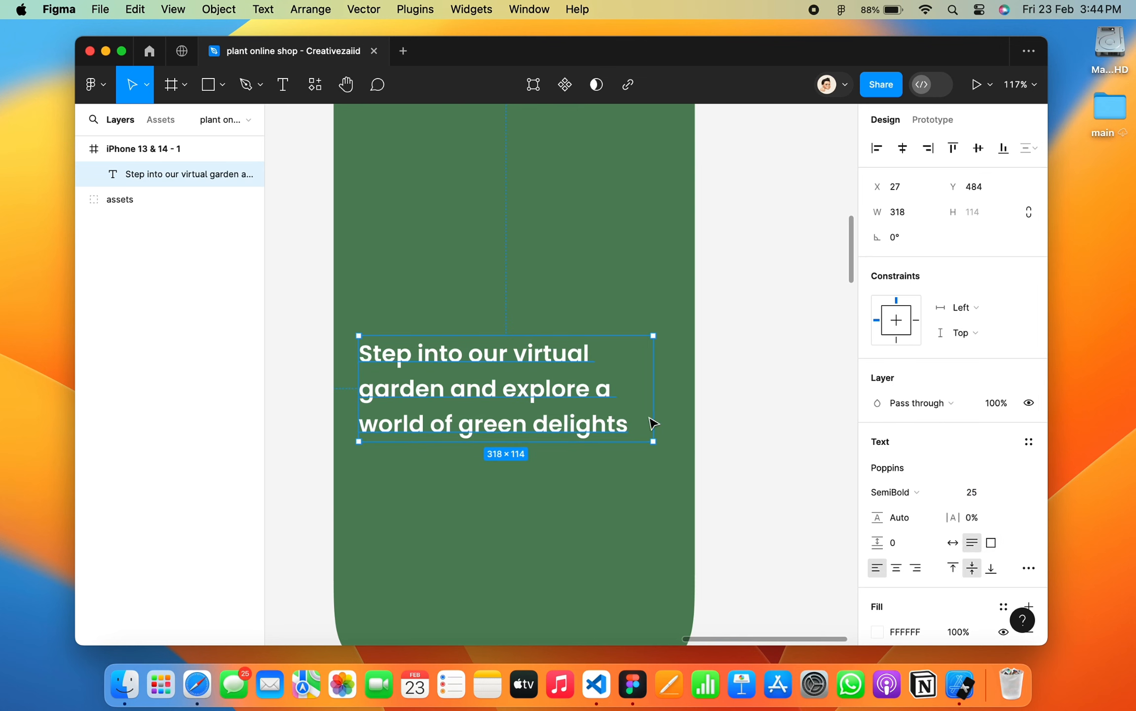
{"action": "left_click_drag", "start_coordinate": [652, 340], "coordinate": [630, 346]}
{"action": "left_click", "coordinate": [711, 388]}
Copy the spiky plant in the terracotta pot from the assets into the iPhone frame.
{"action": "scroll", "coordinate": [711, 389], "scroll_direction": "down", "scroll_amount": 5}
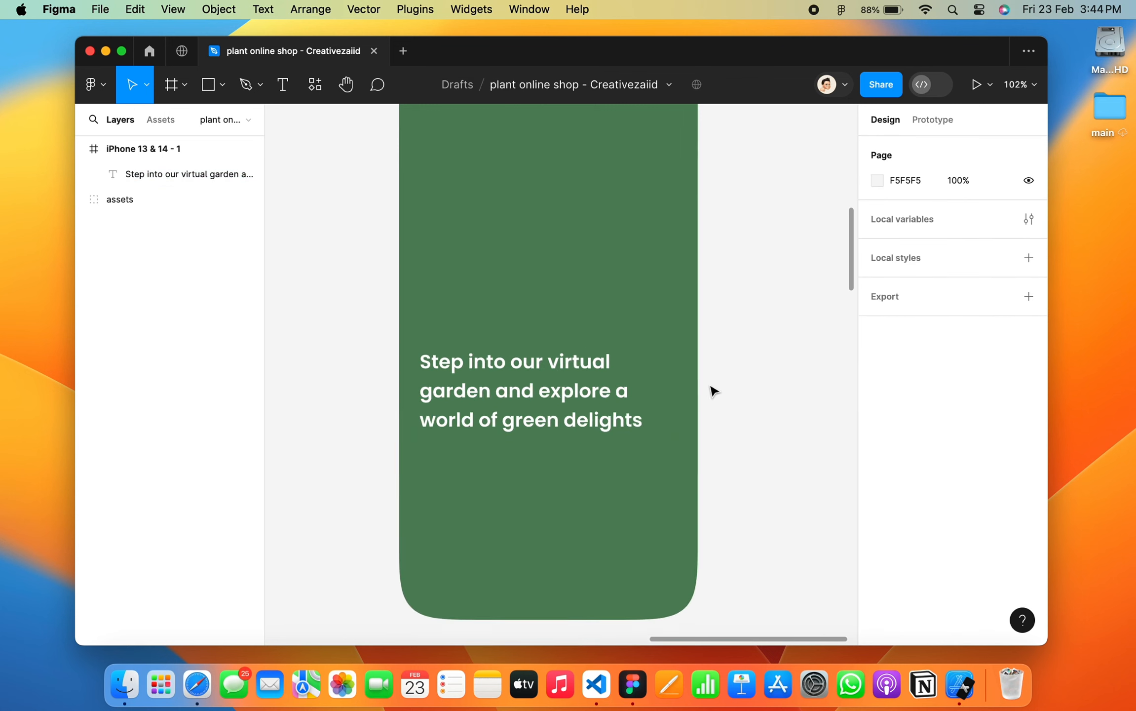
{"action": "scroll", "coordinate": [732, 371], "scroll_direction": "down", "scroll_amount": 5}
{"action": "scroll", "coordinate": [367, 379], "scroll_direction": "left", "scroll_amount": 3}
{"action": "scroll", "coordinate": [367, 379], "scroll_direction": "down", "scroll_amount": 2}
{"action": "left_click_drag", "start_coordinate": [444, 514], "coordinate": [677, 425]}
{"action": "scroll", "coordinate": [677, 426], "scroll_direction": "right", "scroll_amount": 6}
{"action": "scroll", "coordinate": [677, 425], "scroll_direction": "up", "scroll_amount": 1}
{"action": "left_click_drag", "start_coordinate": [332, 469], "coordinate": [522, 120]}
Scale the potted plant image to about 350 × 443 and centre it above the tagline in the frame.
{"action": "left_click_drag", "start_coordinate": [645, 335], "coordinate": [542, 205]}
{"action": "left_click_drag", "start_coordinate": [495, 170], "coordinate": [542, 256]}
{"action": "left_click_drag", "start_coordinate": [588, 294], "coordinate": [545, 271]}
{"action": "left_click", "coordinate": [686, 321]}
{"action": "scroll", "coordinate": [690, 323], "scroll_direction": "up", "scroll_amount": 3}
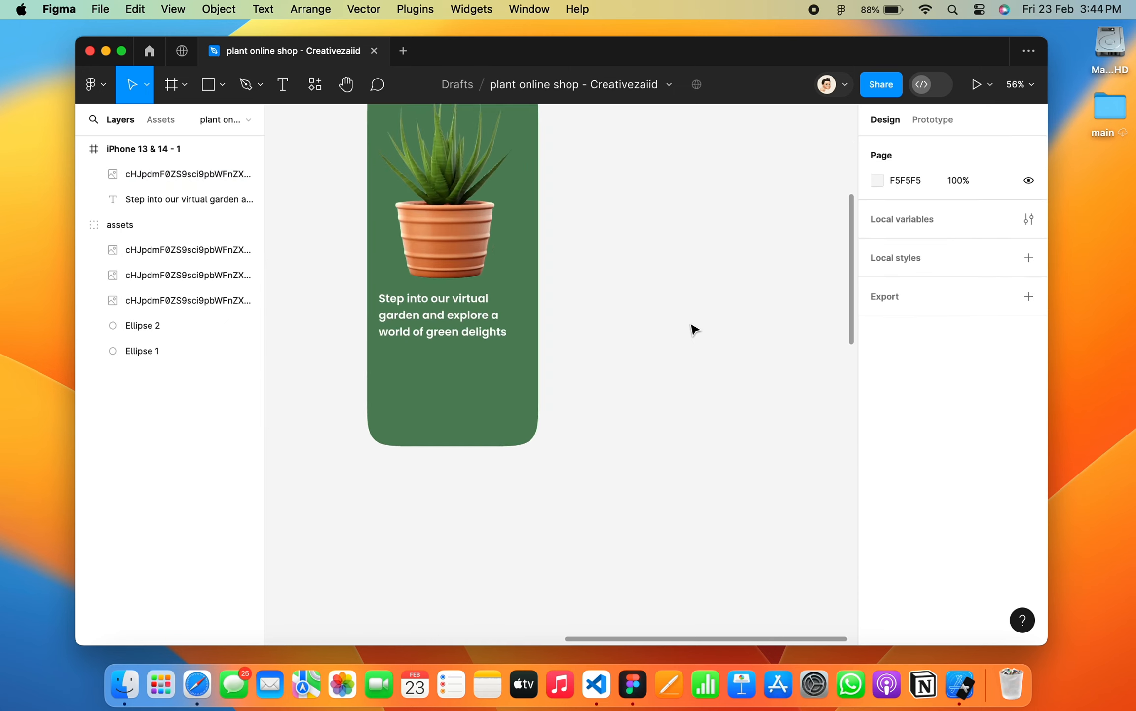
{"action": "scroll", "coordinate": [689, 324], "scroll_direction": "up", "scroll_amount": 3}
{"action": "scroll", "coordinate": [690, 324], "scroll_direction": "left", "scroll_amount": 2}
{"action": "left_click", "coordinate": [555, 369]}
{"action": "left_click_drag", "start_coordinate": [529, 363], "coordinate": [542, 364]}
{"action": "left_click", "coordinate": [690, 472]}
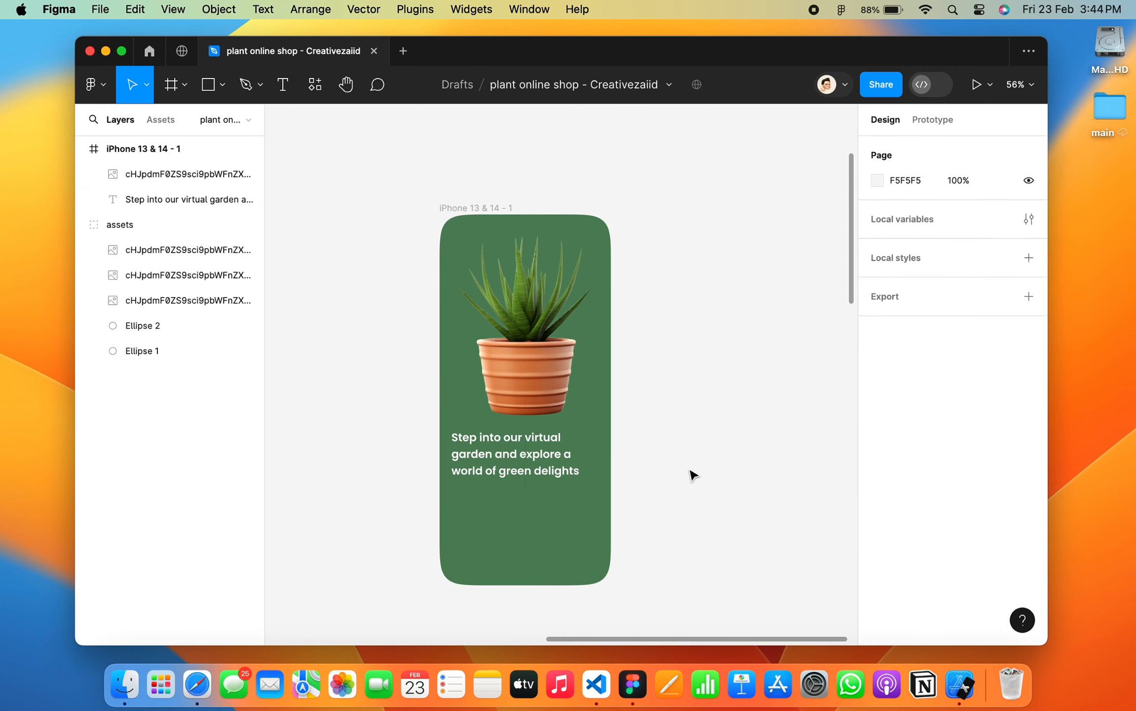
Move the tagline slightly lower to leave more space beneath the plant pot.
{"action": "left_click", "coordinate": [543, 464]}
{"action": "left_click_drag", "start_coordinate": [543, 464], "coordinate": [544, 475]}
{"action": "left_click", "coordinate": [634, 441]}
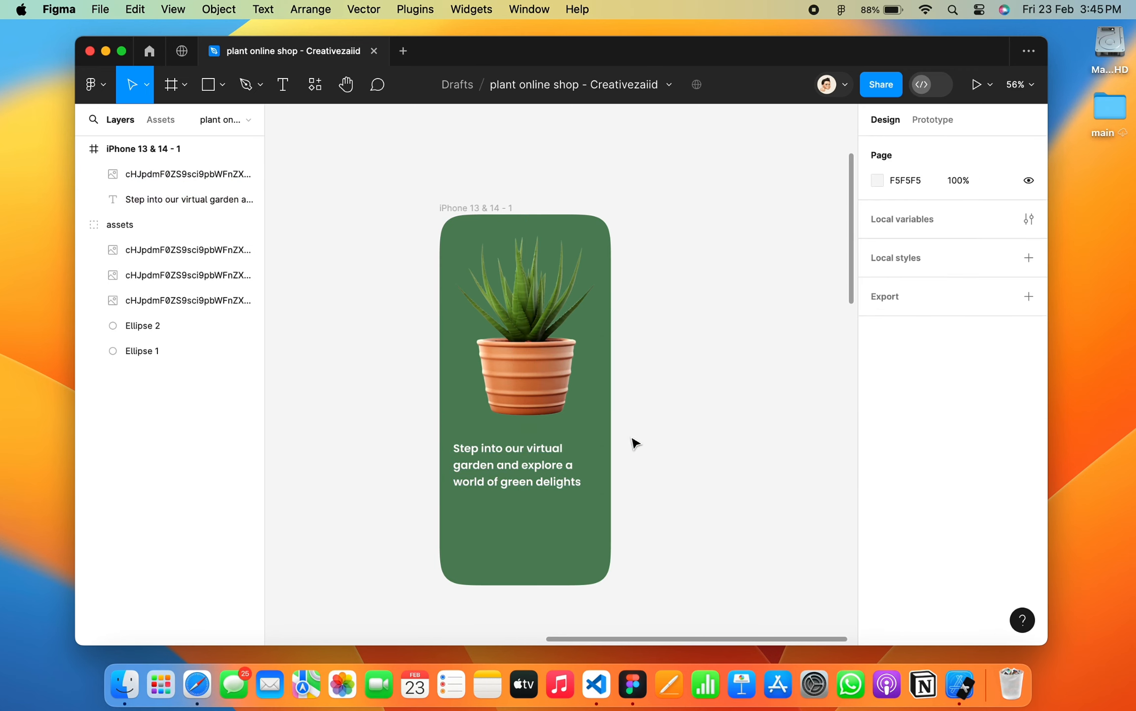
Duplicate the potted plant image beside the frame and crop the copy to just its upper leaves.
{"action": "scroll", "coordinate": [695, 352], "scroll_direction": "up", "scroll_amount": 1}
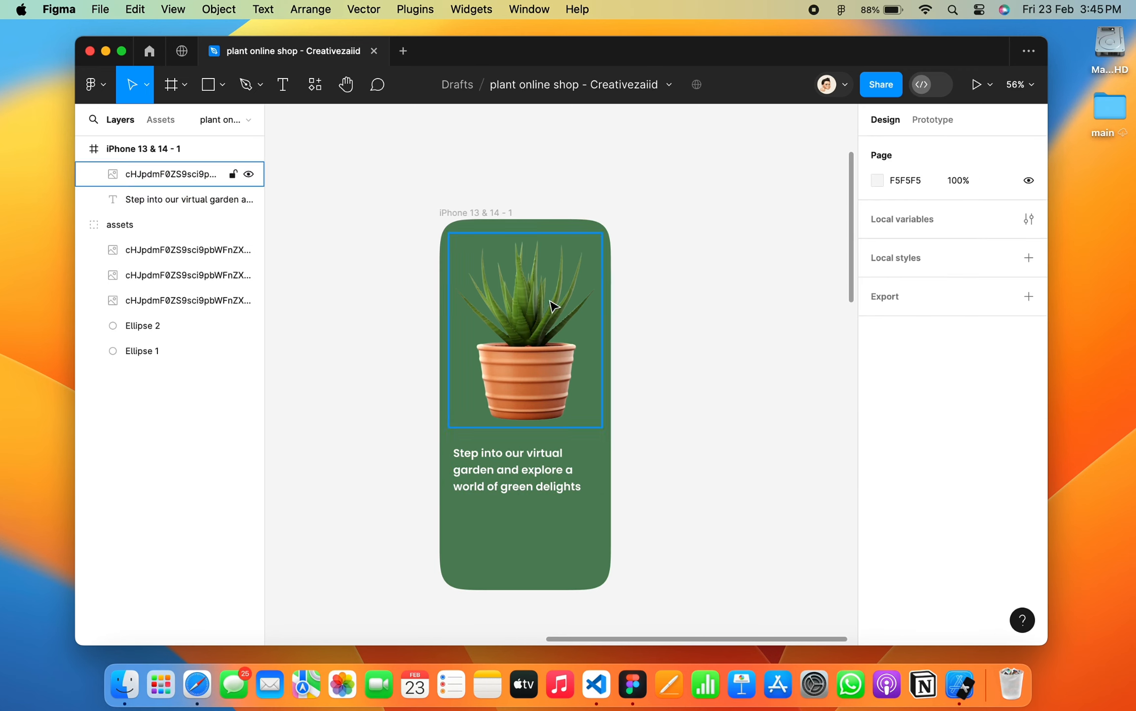
{"action": "left_click", "coordinate": [540, 326]}
{"action": "left_click_drag", "start_coordinate": [539, 324], "coordinate": [692, 374]}
{"action": "double_click", "coordinate": [692, 374]}
{"action": "left_click", "coordinate": [690, 302]}
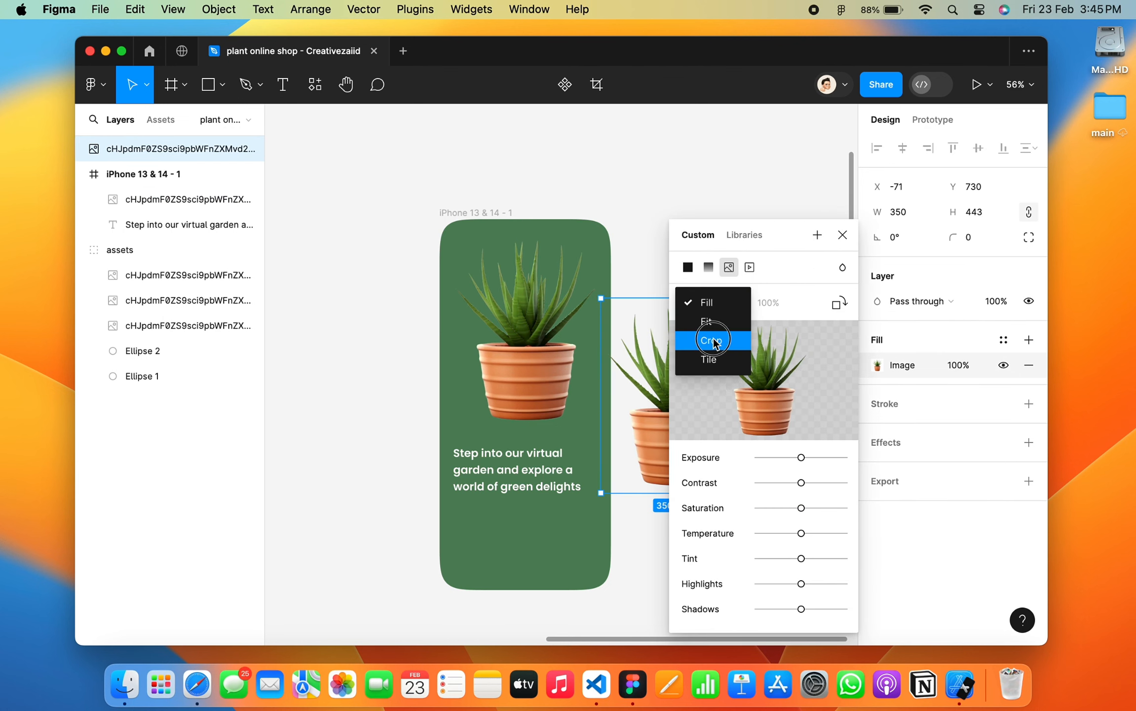
{"action": "left_click", "coordinate": [712, 340]}
{"action": "left_click_drag", "start_coordinate": [606, 493], "coordinate": [607, 366]}
{"action": "left_click_drag", "start_coordinate": [502, 299], "coordinate": [505, 307]}
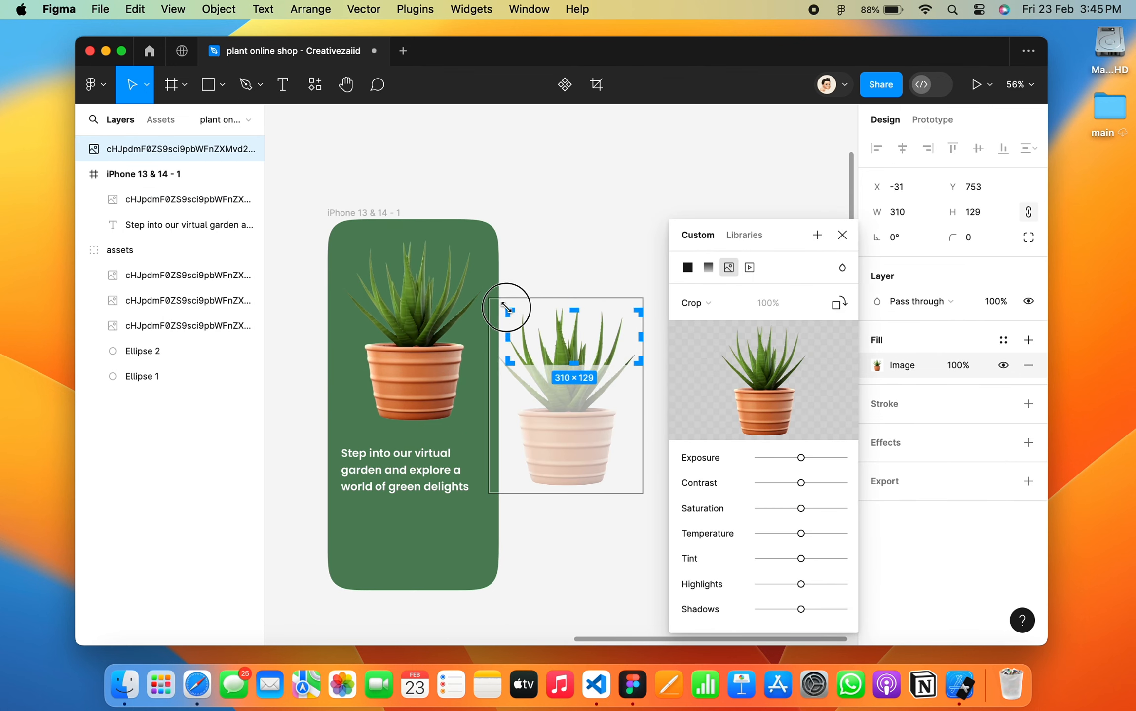
{"action": "key", "text": "Return"}
Place the cropped leaves in the frame's bottom-left corner, scaled to about 164 × 72 and rotated about -16.5°.
{"action": "left_click_drag", "start_coordinate": [581, 334], "coordinate": [399, 552]}
{"action": "scroll", "coordinate": [399, 552], "scroll_direction": "left", "scroll_amount": 2}
{"action": "scroll", "coordinate": [399, 552], "scroll_direction": "up", "scroll_amount": 3}
{"action": "left_click_drag", "start_coordinate": [564, 568], "coordinate": [471, 518]}
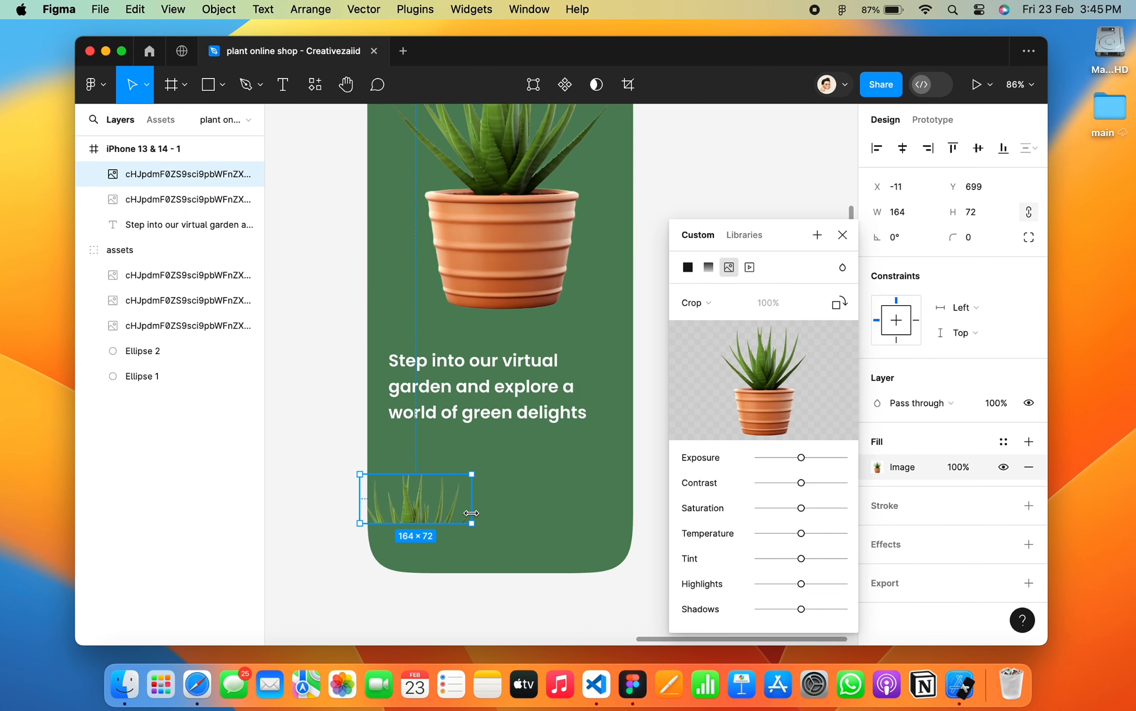
{"action": "mouse_move", "coordinate": [472, 467]}
{"action": "left_mouse_down"}
{"action": "mouse_move", "coordinate": [500, 506]}
{"action": "mouse_move", "coordinate": [492, 478]}
{"action": "left_mouse_up"}
{"action": "left_click_drag", "start_coordinate": [432, 507], "coordinate": [429, 562]}
Add a layer blur of 4 to the cropped leaves.
{"action": "left_click", "coordinate": [931, 544]}
{"action": "left_click", "coordinate": [1029, 544]}
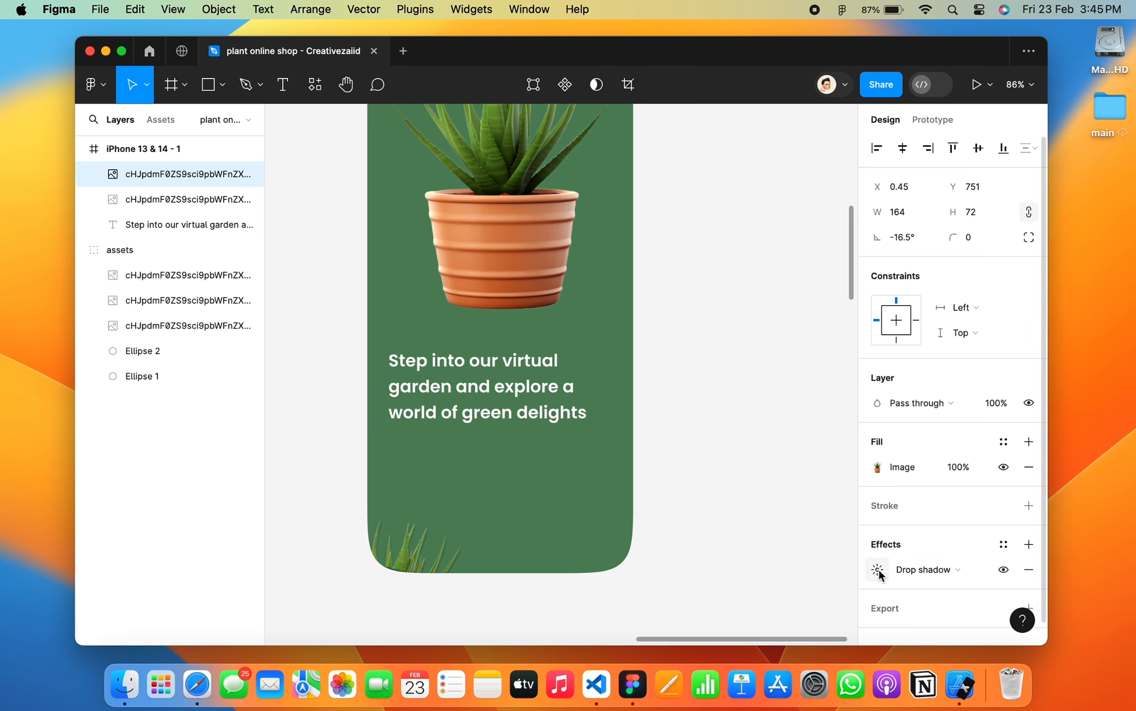
{"action": "left_click", "coordinate": [908, 569]}
{"action": "left_click", "coordinate": [922, 591]}
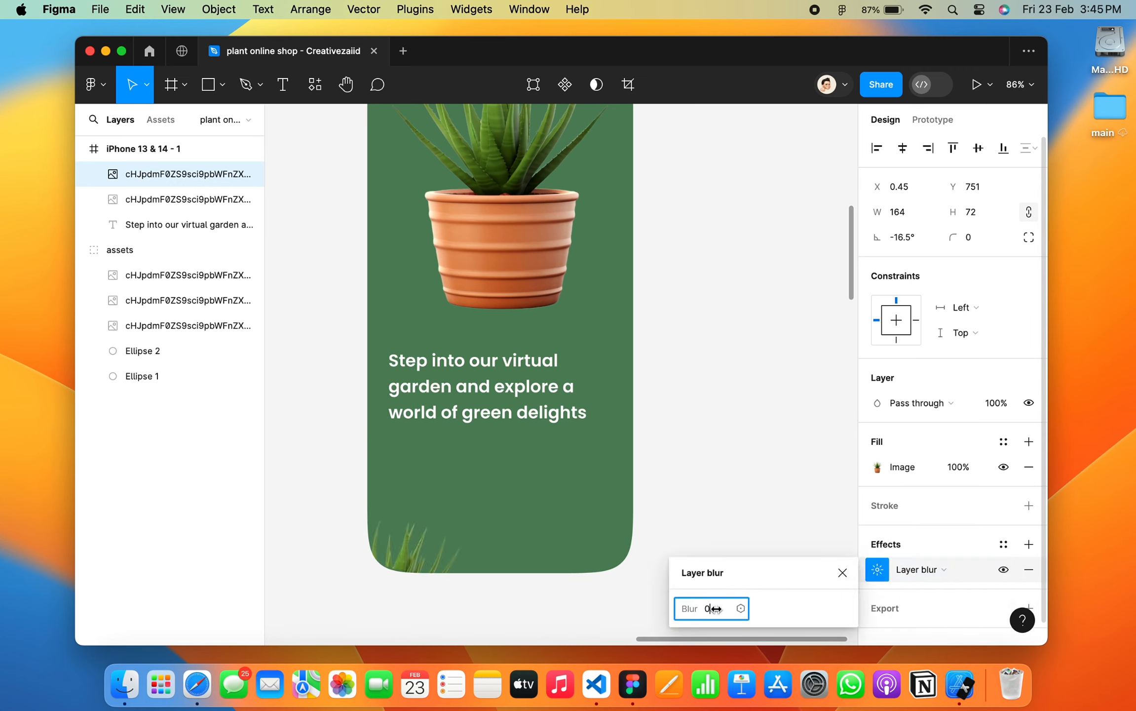
{"action": "left_click", "coordinate": [842, 573]}
Duplicate the blurred leaves into the frame's bottom-right corner and tilt the copy the opposite way.
{"action": "left_click_drag", "start_coordinate": [421, 550], "coordinate": [596, 550]}
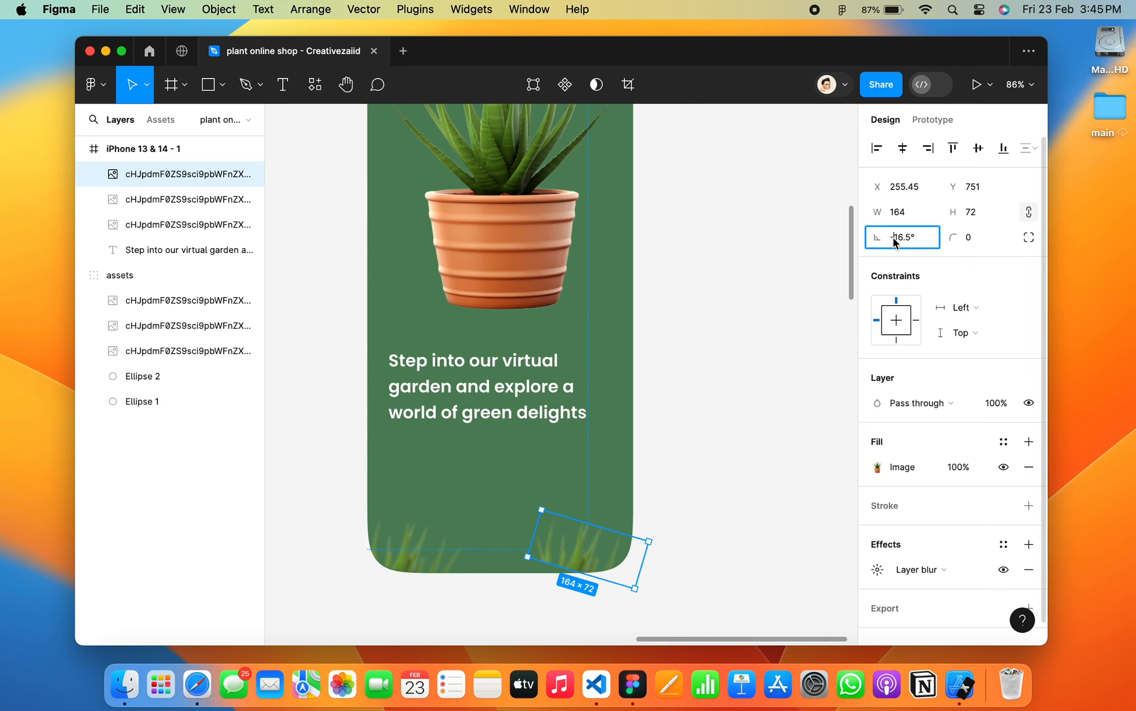
{"action": "left_click", "coordinate": [700, 504]}
Duplicate both blurred leaf images to the frame's top corners, flipped vertically so the leaves point downward.
{"action": "scroll", "coordinate": [699, 504], "scroll_direction": "up", "scroll_amount": 4}
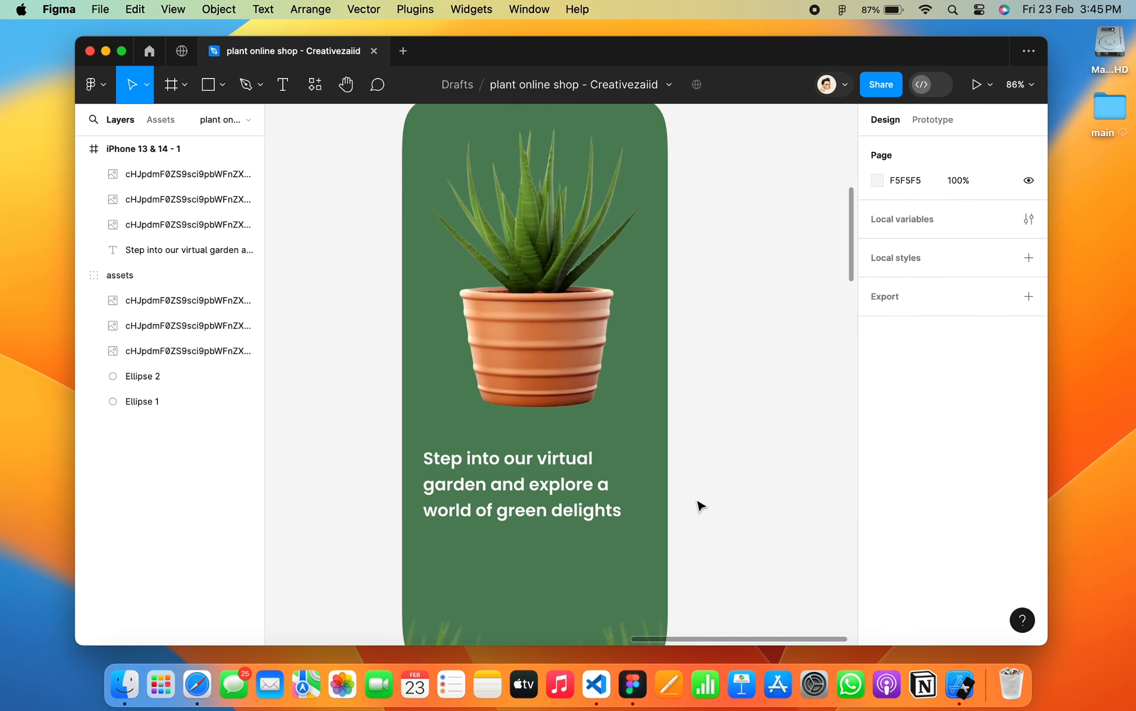
{"action": "scroll", "coordinate": [699, 504], "scroll_direction": "down", "scroll_amount": 2}
{"action": "left_click", "coordinate": [659, 586]}
{"action": "left_click", "coordinate": [469, 589], "text": "shift"}
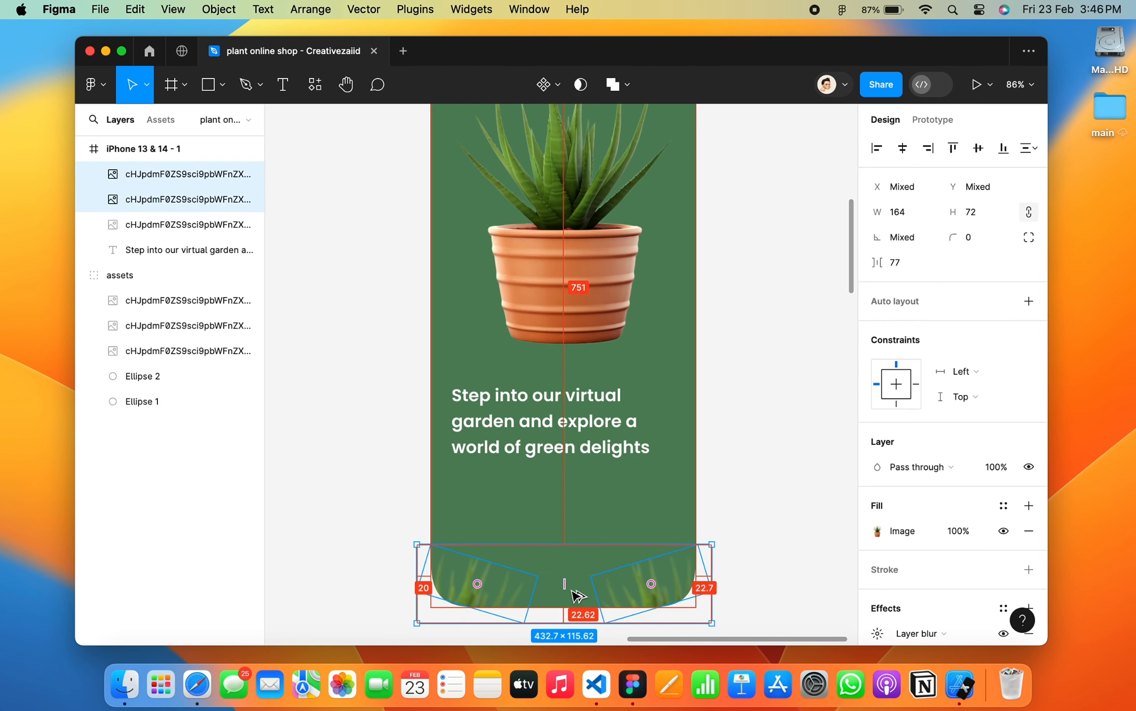
{"action": "left_click_drag", "start_coordinate": [577, 595], "coordinate": [569, 305]}
{"action": "left_click_drag", "start_coordinate": [574, 257], "coordinate": [579, 188]}
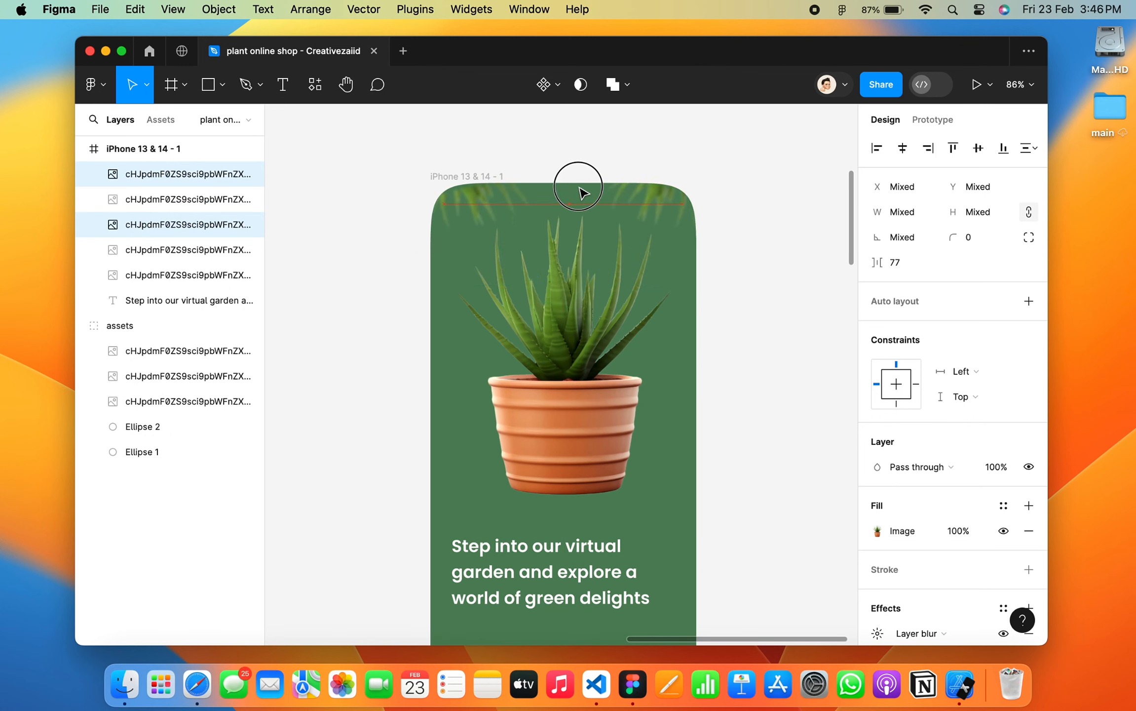
Set the layer blur of the two top-corner leaf images to 10.
{"action": "scroll", "coordinate": [582, 193], "scroll_direction": "down", "scroll_amount": 1}
{"action": "scroll", "coordinate": [938, 556], "scroll_direction": "down", "scroll_amount": 3}
{"action": "left_click", "coordinate": [876, 547]}
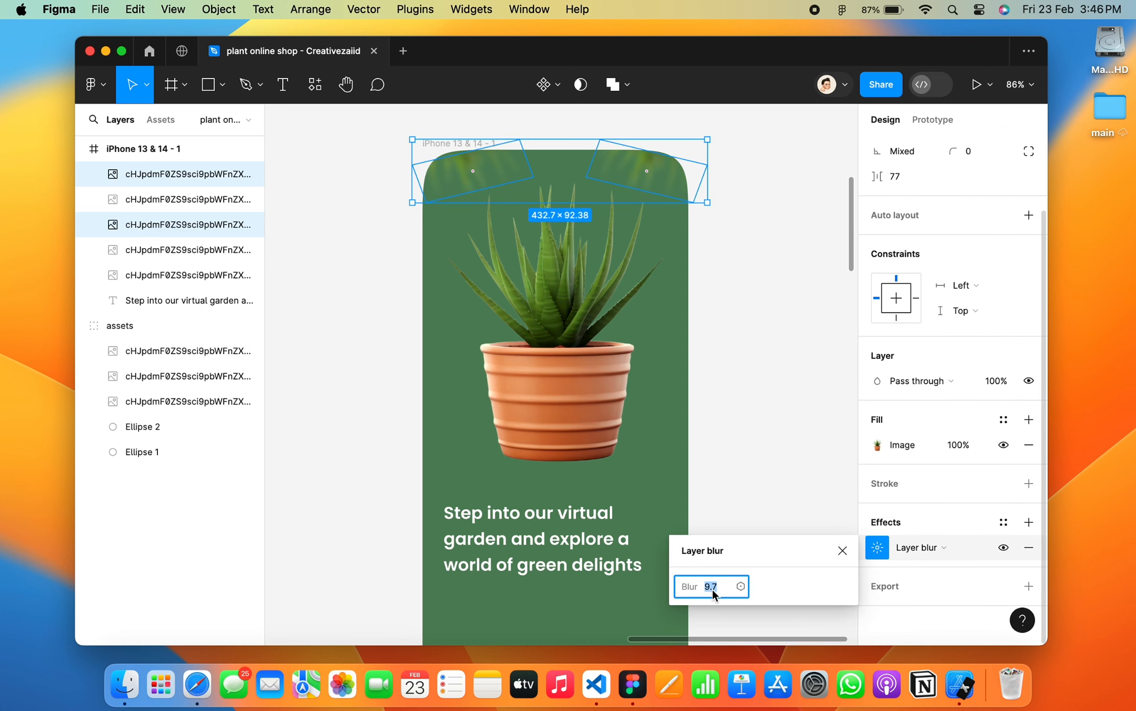
{"action": "type", "text": "10"}
{"action": "key", "text": "Escape"}
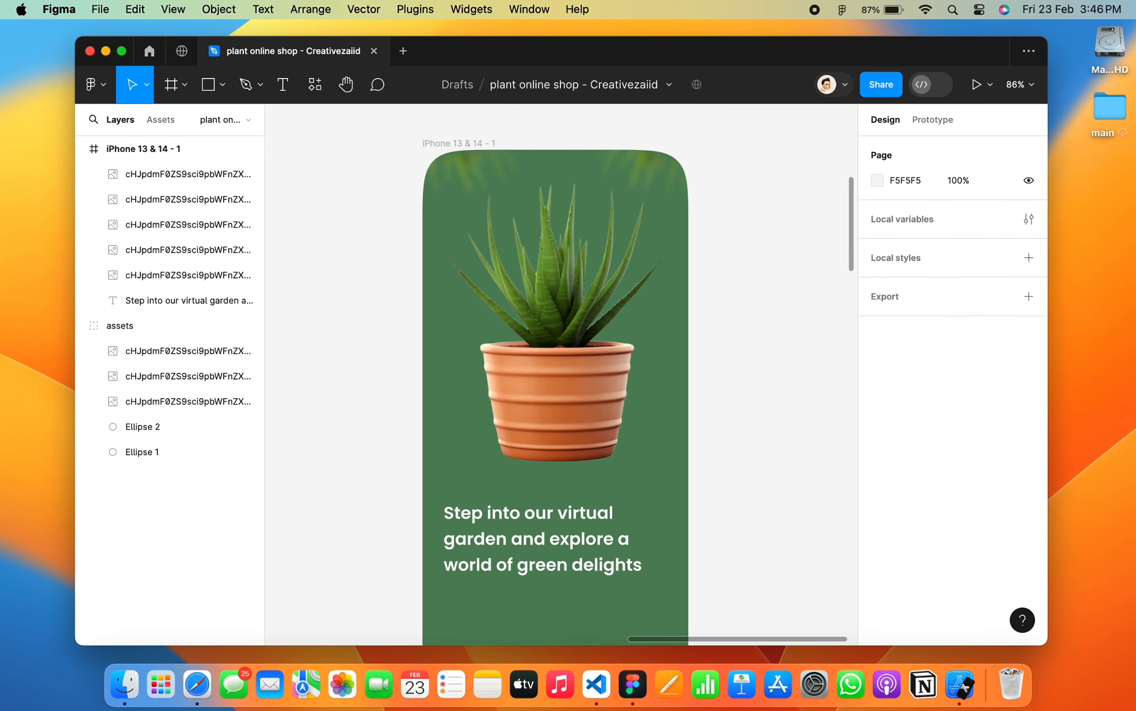
Set the layer blur of the two bottom-corner leaf images to 10.
{"action": "scroll", "coordinate": [543, 375], "scroll_direction": "down", "scroll_amount": 3}
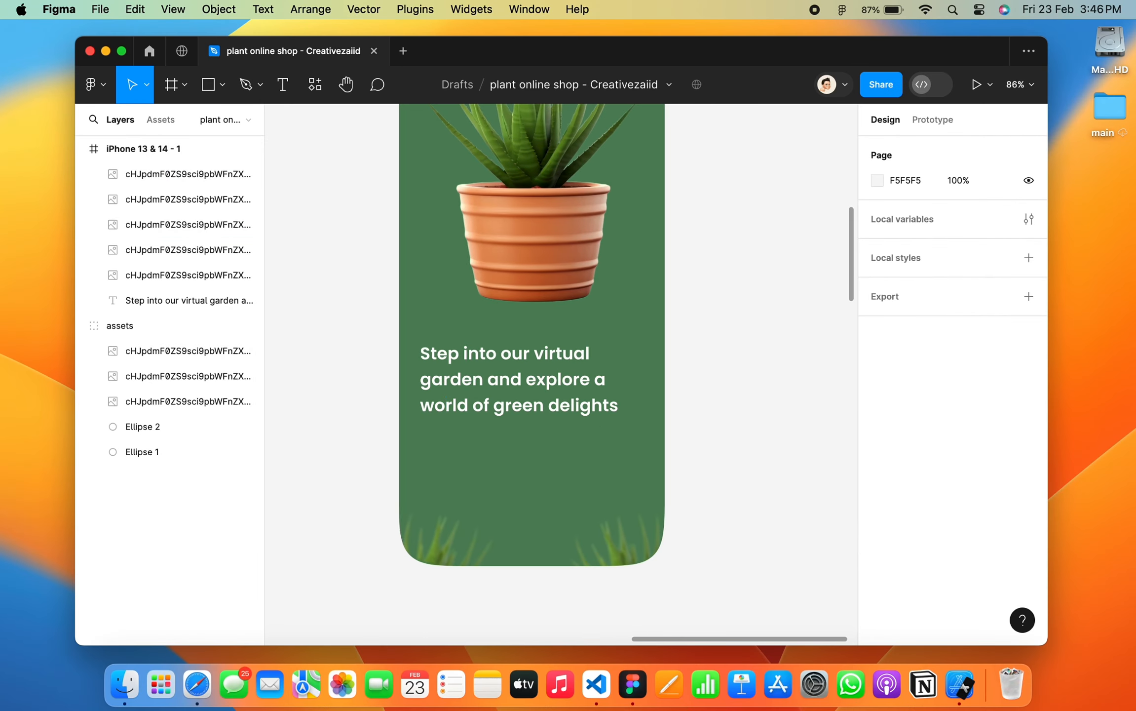
{"action": "left_click", "coordinate": [187, 249]}
{"action": "left_click", "coordinate": [222, 199], "text": "super"}
{"action": "left_click", "coordinate": [877, 546]}
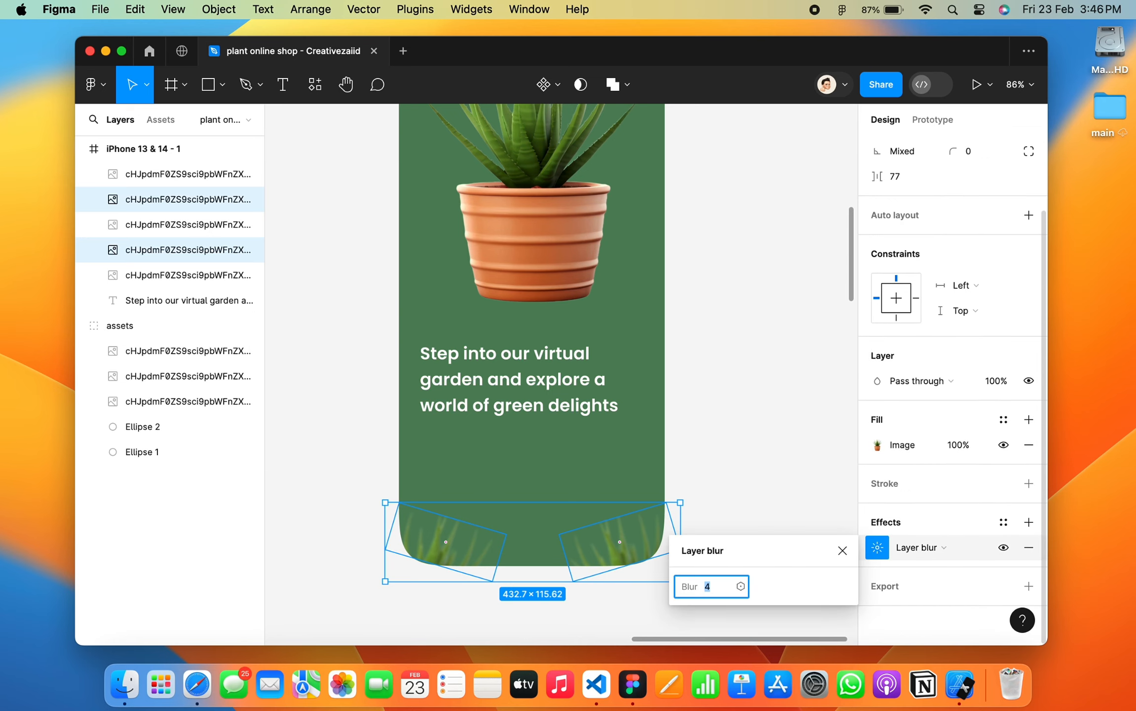
{"action": "type", "text": "10"}
{"action": "key", "text": "Return"}
{"action": "key", "text": "Escape"}
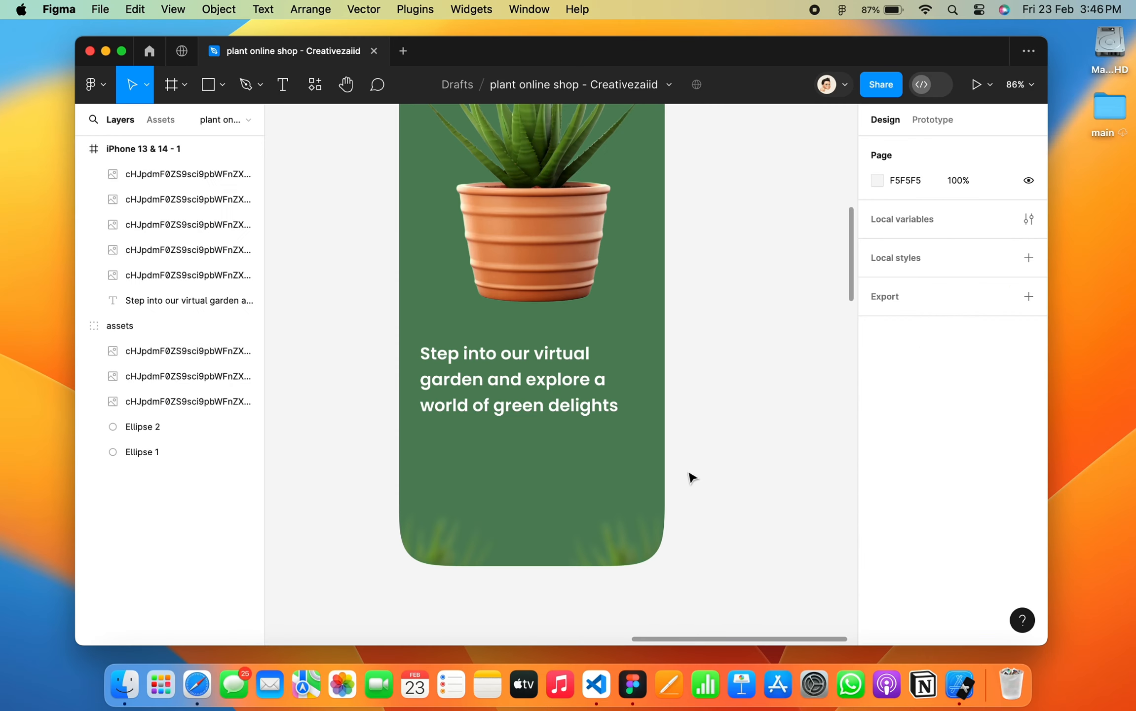
{"action": "scroll", "coordinate": [716, 306], "scroll_direction": "up", "scroll_amount": 3}
{"action": "scroll", "coordinate": [716, 299], "scroll_direction": "down", "scroll_amount": 2}
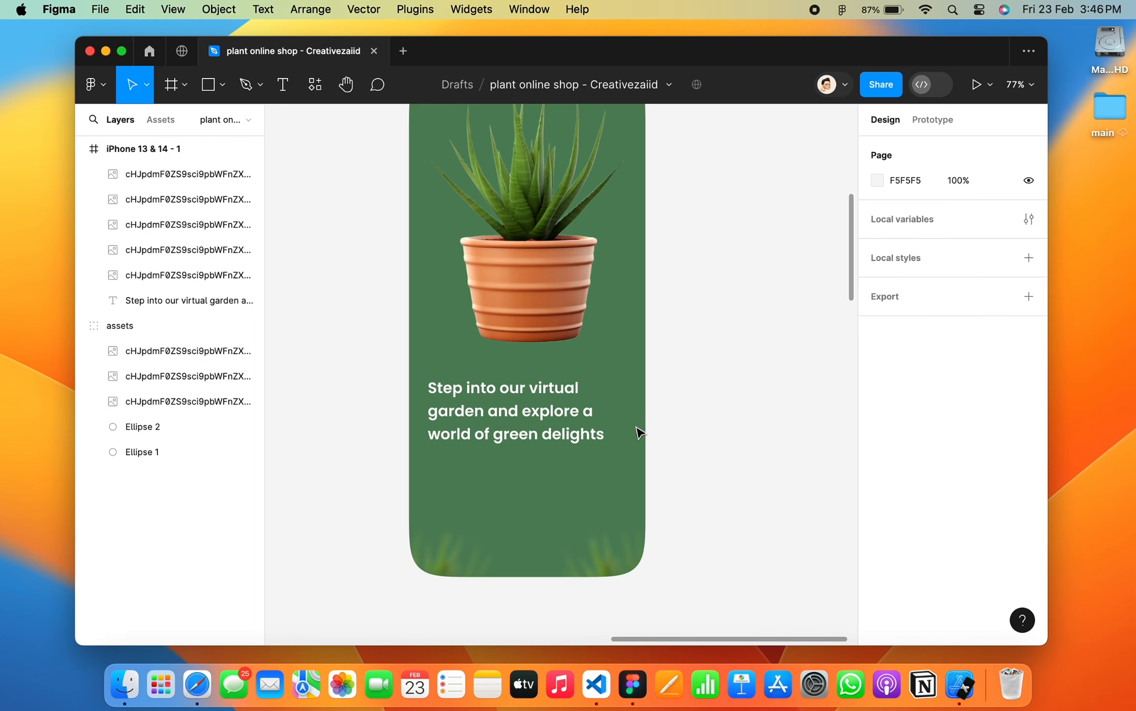
{"action": "scroll", "coordinate": [640, 433], "scroll_direction": "down", "scroll_amount": 2}
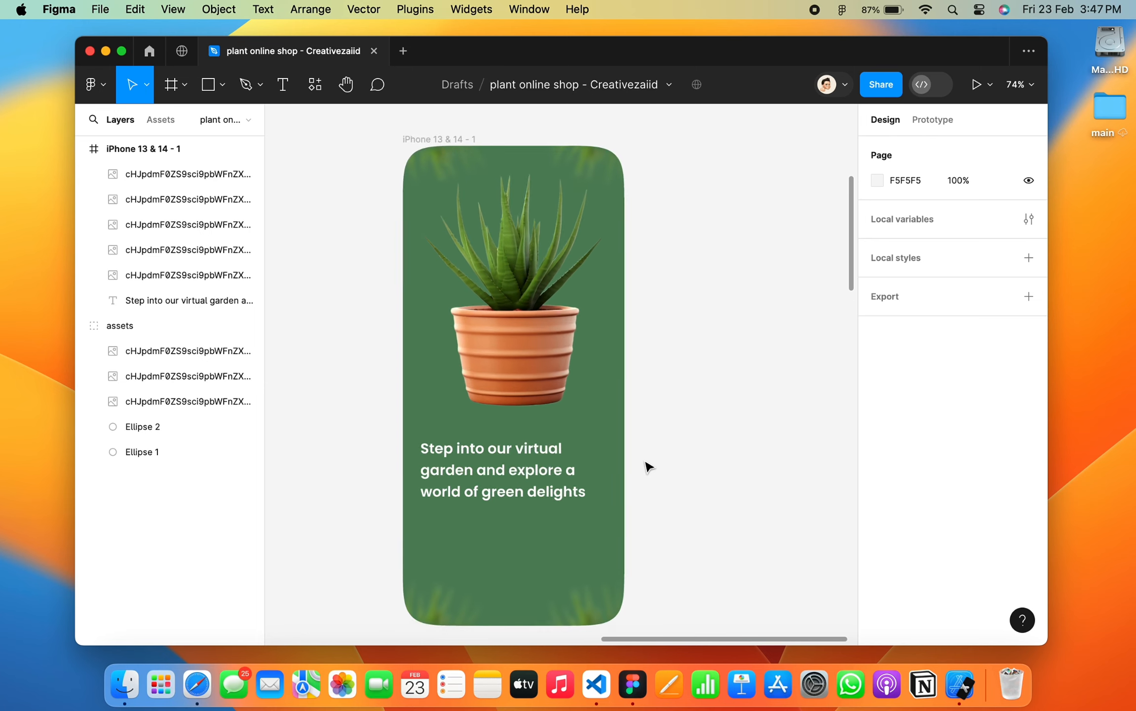
Draw a button rectangle about 323 × 73 below the tagline, lined up with the text's left edge.
{"action": "key", "text": "r"}
{"action": "left_click_drag", "start_coordinate": [446, 535], "coordinate": [608, 576]}
{"action": "left_click", "coordinate": [567, 565]}
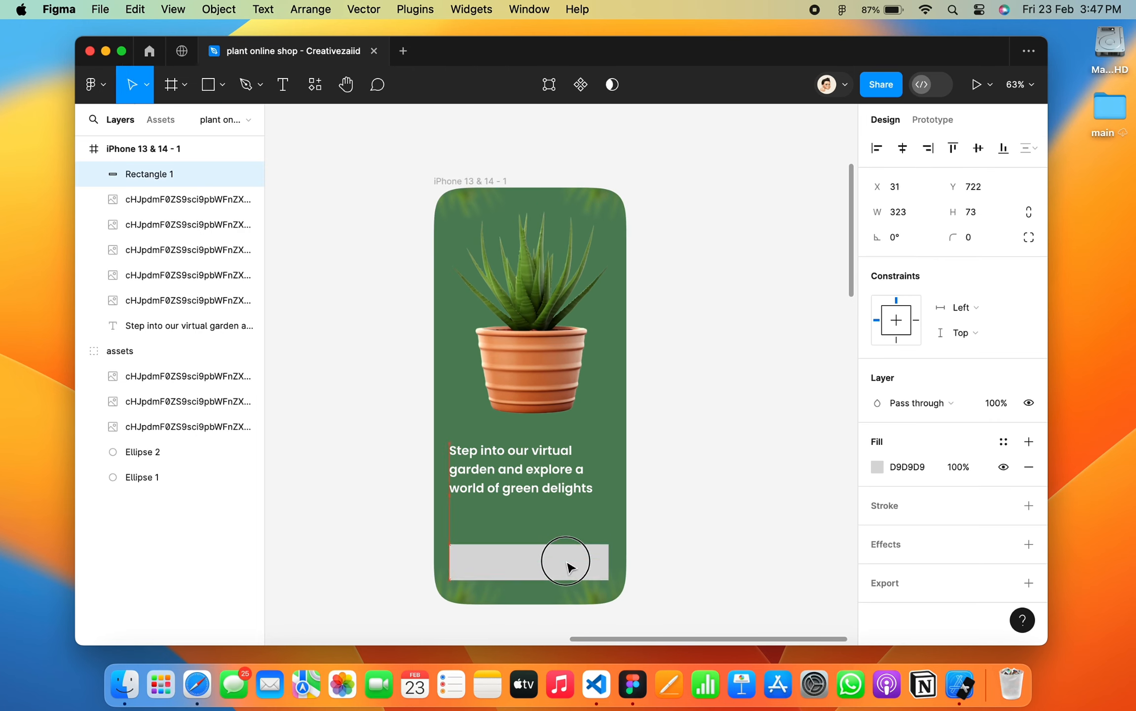
Fill the button rectangle with terracotta C16E3F sampled from the pot and round its corners to 18.
{"action": "left_click", "coordinate": [877, 467]}
{"action": "left_click", "coordinate": [764, 559]}
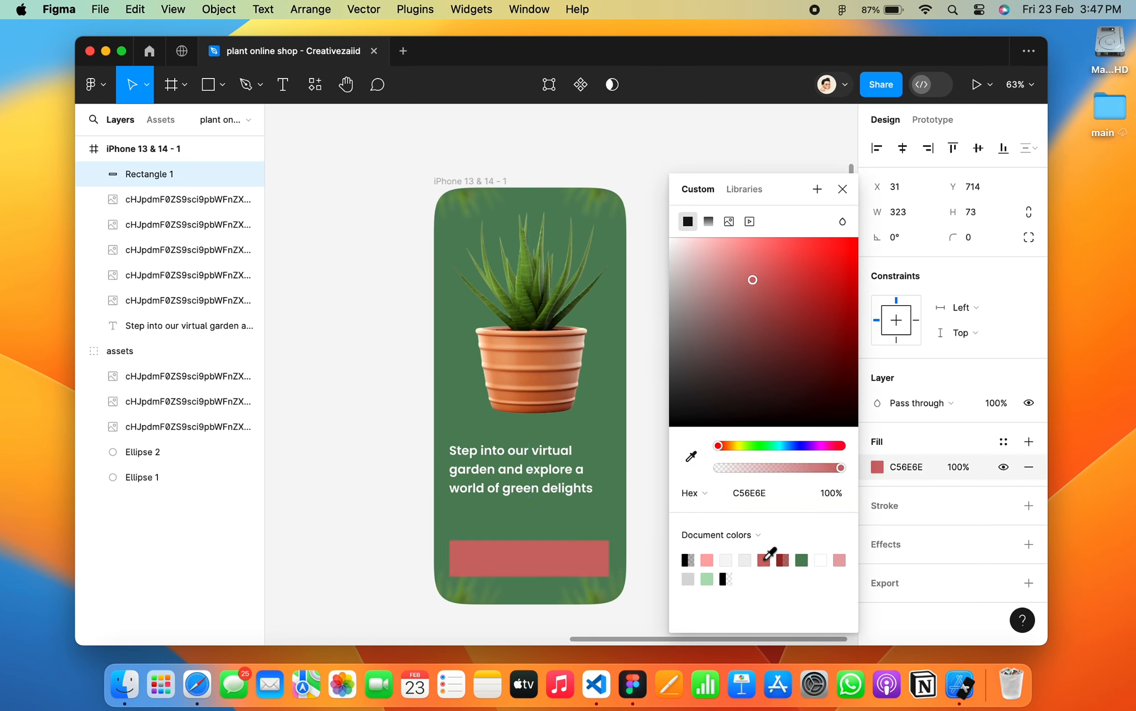
{"action": "left_click", "coordinate": [691, 455]}
{"action": "left_click", "coordinate": [541, 374]}
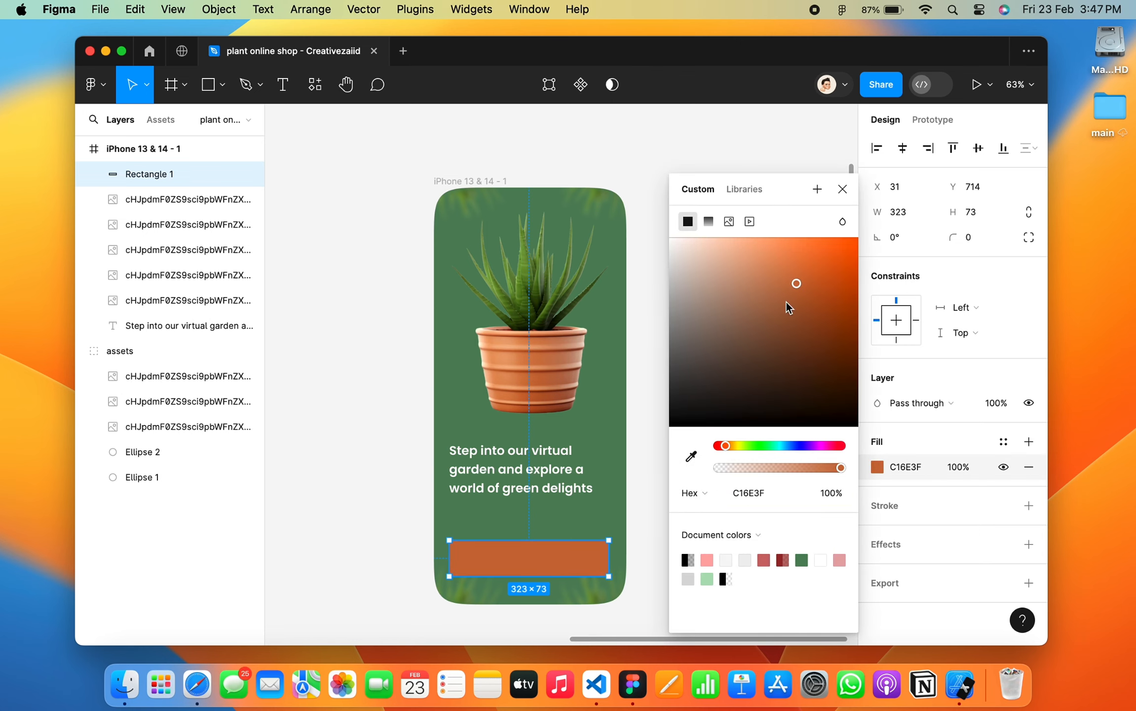
{"action": "left_click", "coordinate": [843, 189]}
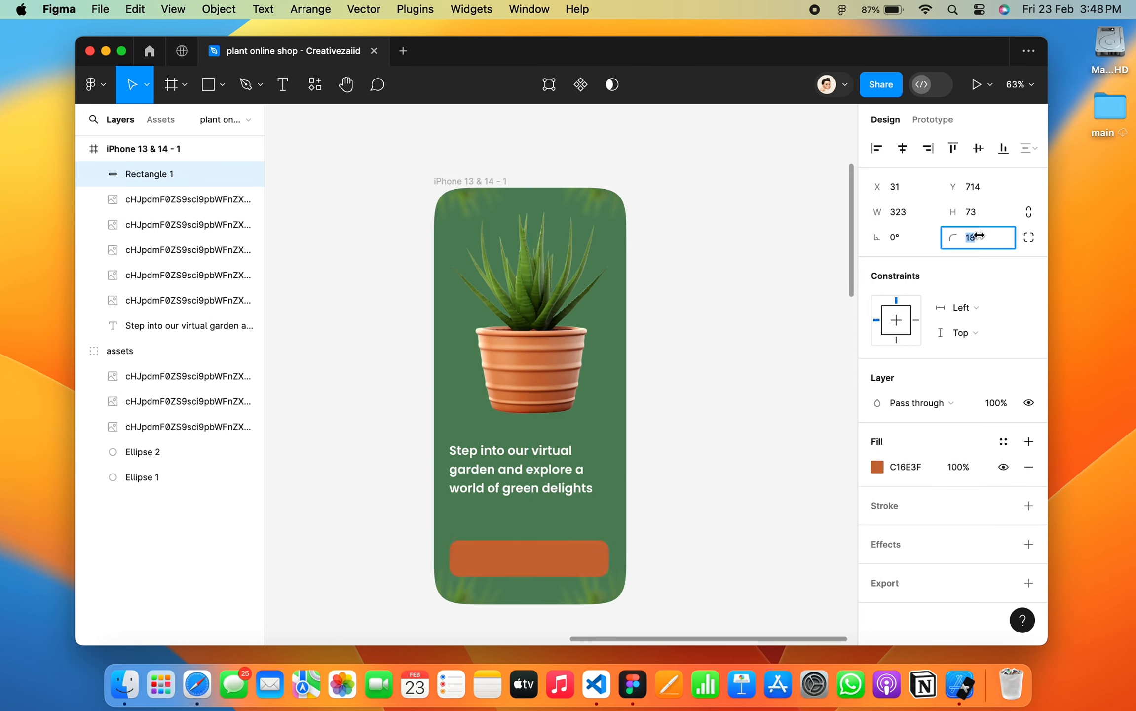
Lighten the button's fill to orange E19366.
{"action": "scroll", "coordinate": [588, 490], "scroll_direction": "up", "scroll_amount": 5}
{"action": "left_click", "coordinate": [876, 467]}
{"action": "left_click", "coordinate": [782, 270]}
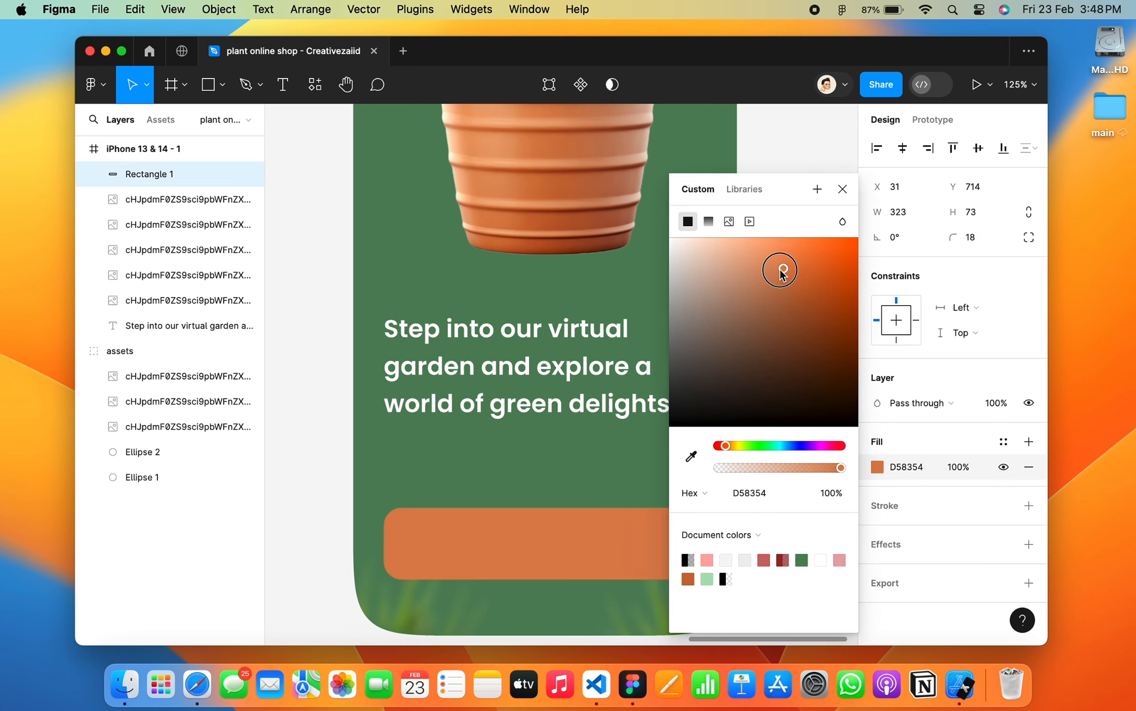
{"action": "left_click_drag", "start_coordinate": [780, 271], "coordinate": [773, 266]}
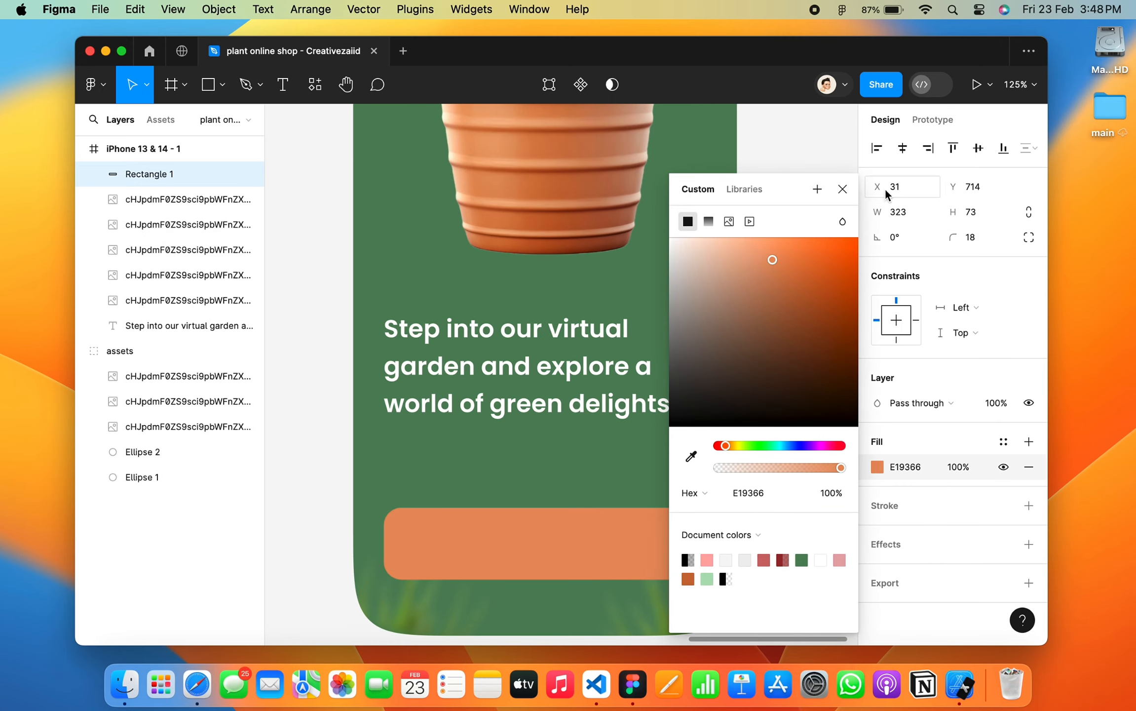
{"action": "key", "text": "Escape"}
{"action": "key", "text": "Escape"}
Change the button's fill to the pale peach FFC19E.
{"action": "scroll", "coordinate": [795, 418], "scroll_direction": "down", "scroll_amount": 5}
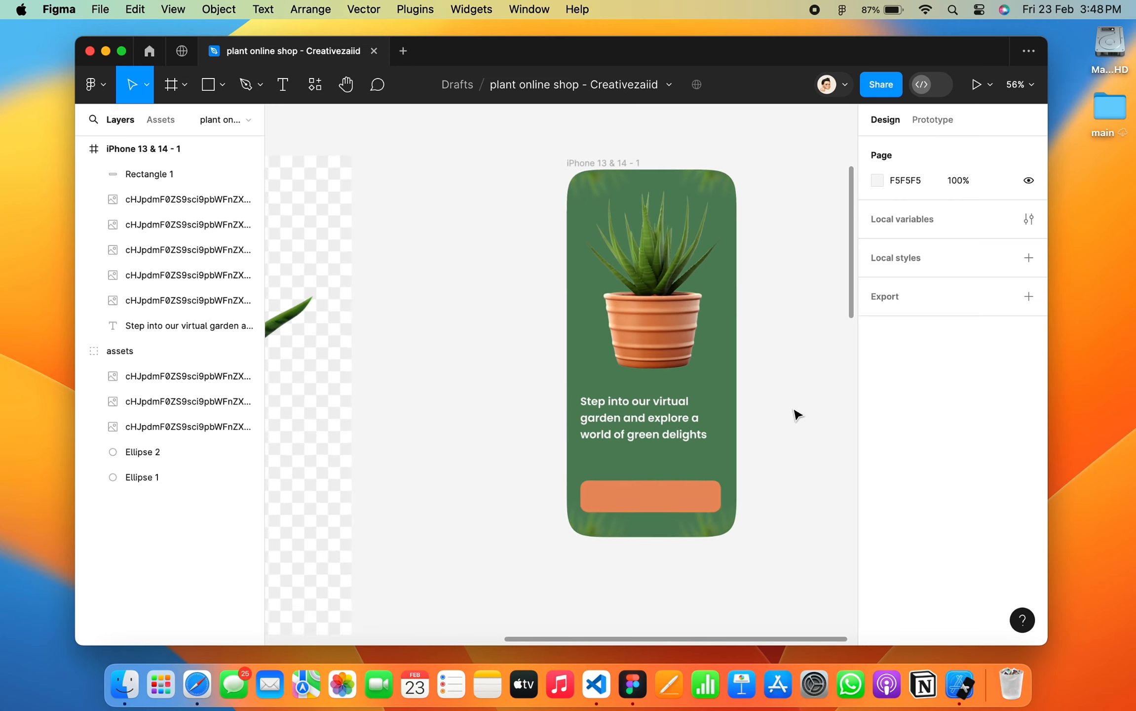
{"action": "scroll", "coordinate": [796, 412], "scroll_direction": "down", "scroll_amount": 1}
{"action": "scroll", "coordinate": [794, 413], "scroll_direction": "right", "scroll_amount": 3}
{"action": "left_click", "coordinate": [601, 494]}
{"action": "left_click", "coordinate": [879, 464]}
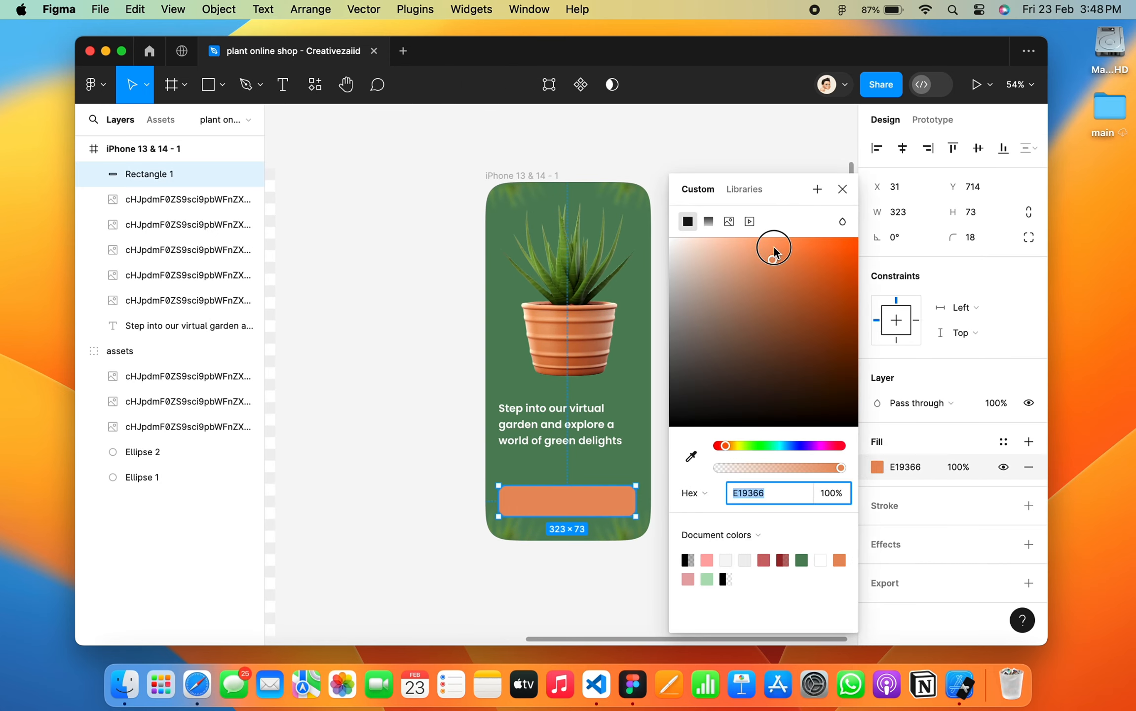
{"action": "left_click_drag", "start_coordinate": [773, 251], "coordinate": [741, 242]}
{"action": "key", "text": "Escape"}
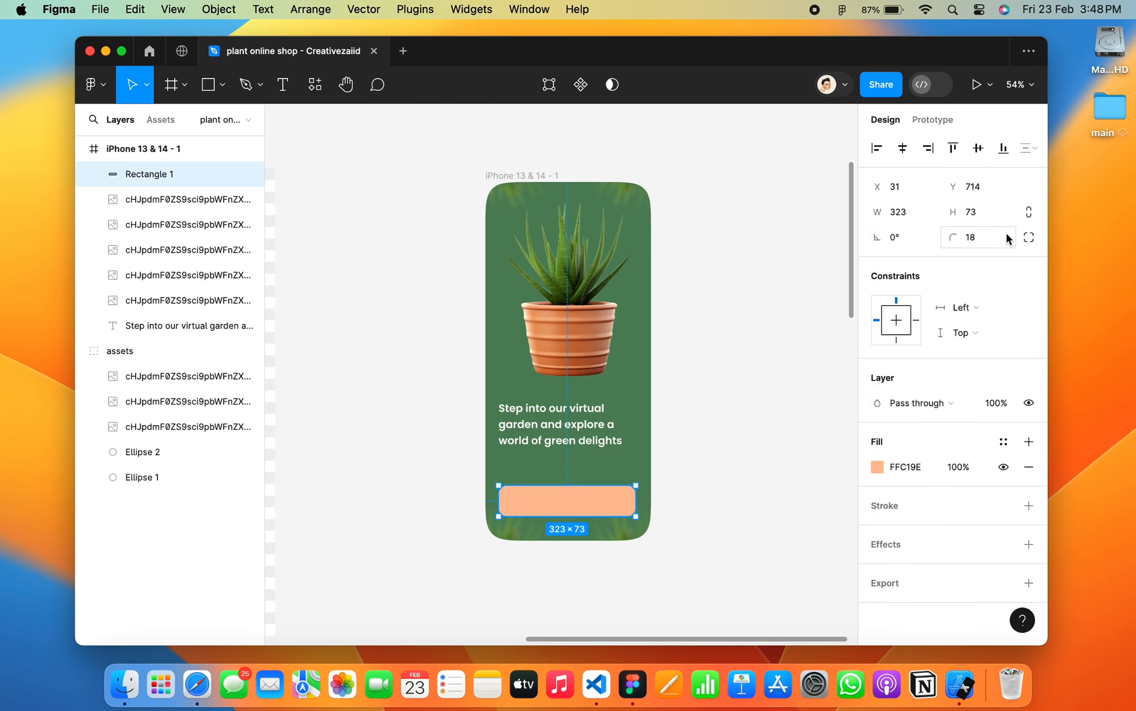
Increase the corner smoothing of the button rectangle.
{"action": "left_click", "coordinate": [1028, 237]}
{"action": "left_click_drag", "start_coordinate": [685, 361], "coordinate": [777, 365]}
{"action": "left_click", "coordinate": [841, 242]}
{"action": "left_click", "coordinate": [690, 462]}
Move the tagline down to Y 541, evenly spaced between the plant and the button.
{"action": "scroll", "coordinate": [690, 462], "scroll_direction": "up", "scroll_amount": 2}
{"action": "left_click", "coordinate": [567, 429]}
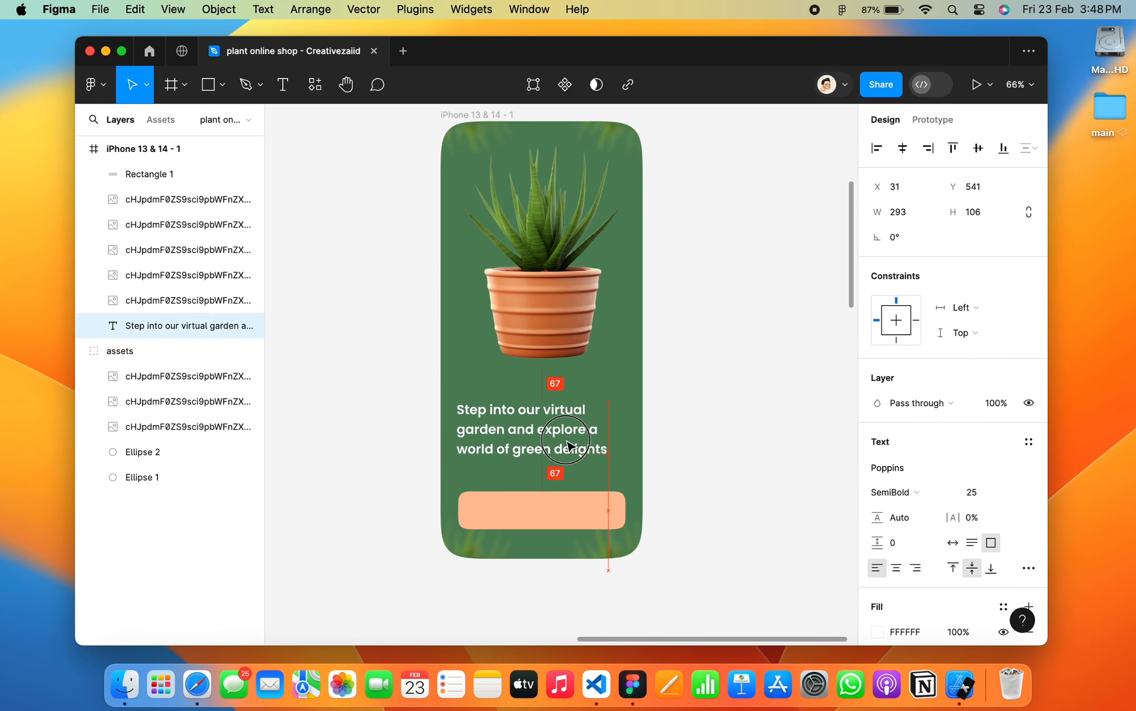
{"action": "left_click", "coordinate": [798, 360]}
Shrink the potted plant image proportionally to about 234 × 443 and place it at about X 69, Y 77.
{"action": "scroll", "coordinate": [799, 360], "scroll_direction": "up", "scroll_amount": 1}
{"action": "left_click_drag", "start_coordinate": [581, 312], "coordinate": [555, 332]}
{"action": "left_click", "coordinate": [776, 317]}
{"action": "left_click", "coordinate": [634, 317]}
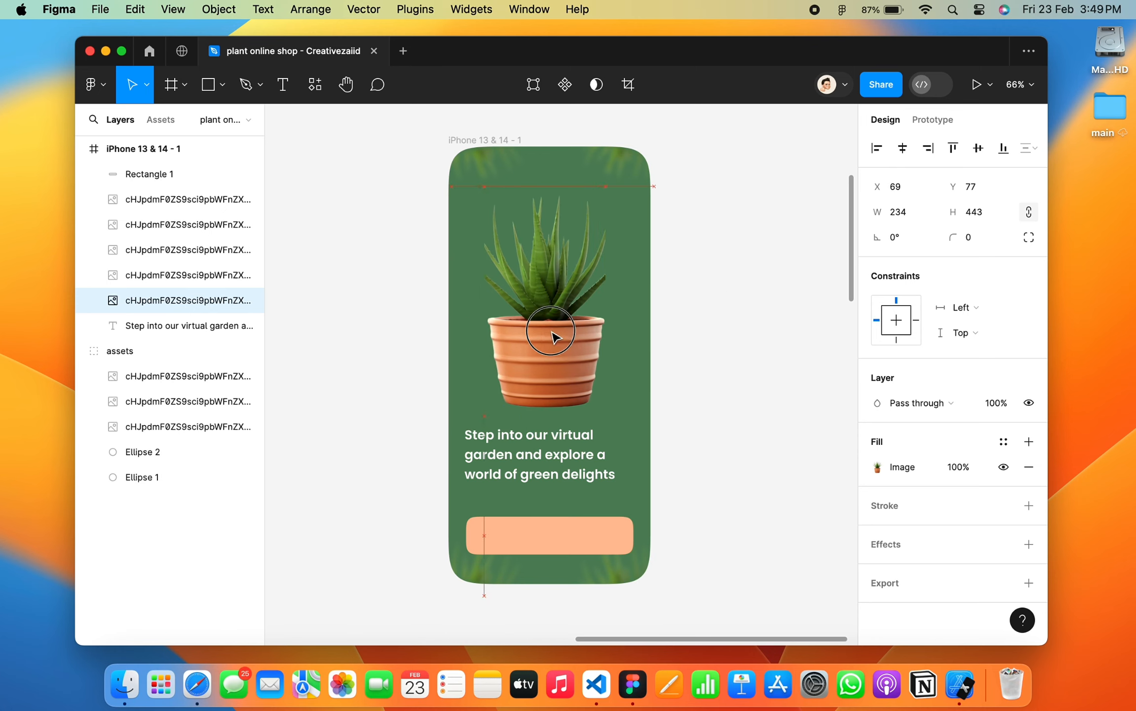
{"action": "left_click", "coordinate": [717, 347]}
Add a text box reading "Get Started" on the peach button.
{"action": "scroll", "coordinate": [739, 351], "scroll_direction": "right", "scroll_amount": 2}
{"action": "scroll", "coordinate": [738, 352], "scroll_direction": "down", "scroll_amount": 1}
{"action": "left_click", "coordinate": [282, 85]}
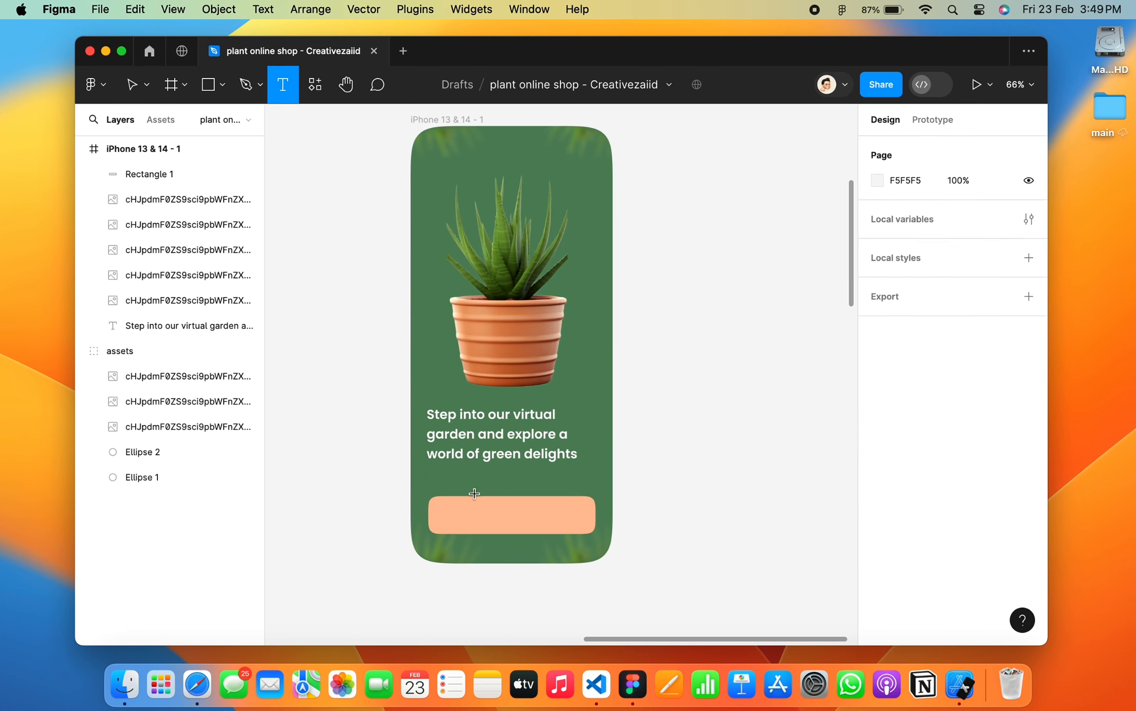
{"action": "scroll", "coordinate": [475, 494], "scroll_direction": "down", "scroll_amount": 2}
{"action": "left_click_drag", "start_coordinate": [420, 434], "coordinate": [561, 453]}
{"action": "type", "text": "Get Started"}
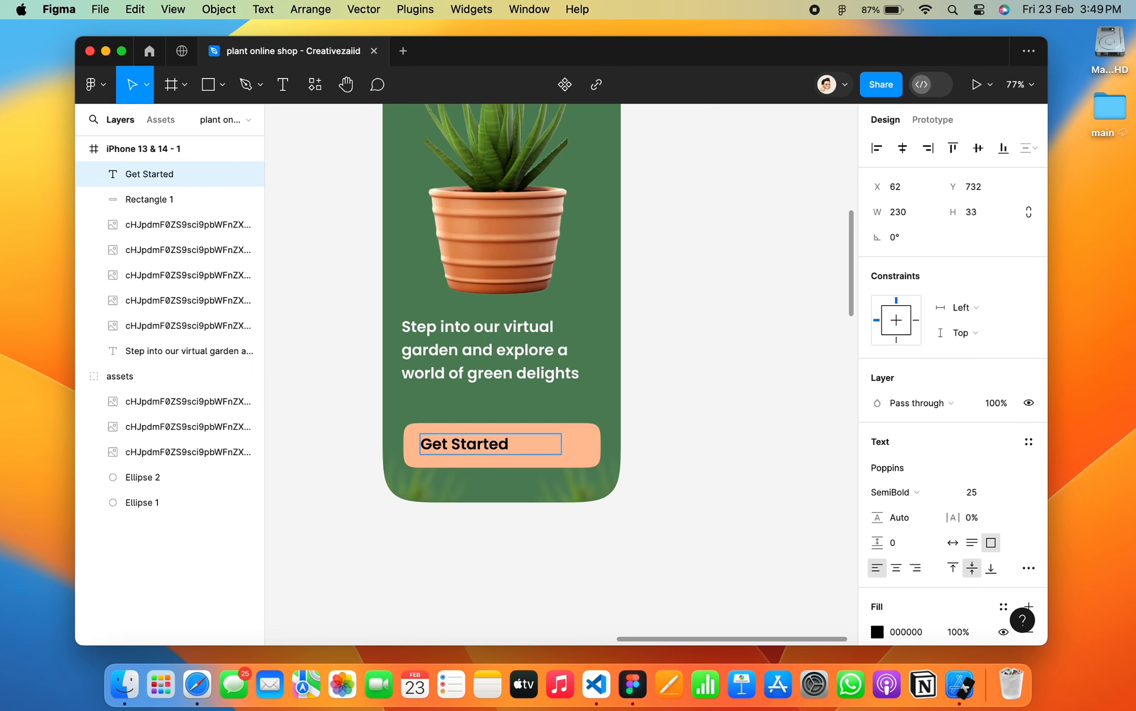
Set the "Get Started" label to size 21, then narrow its box to about 128 and place it near the button's left end.
{"action": "key", "text": "super+a"}
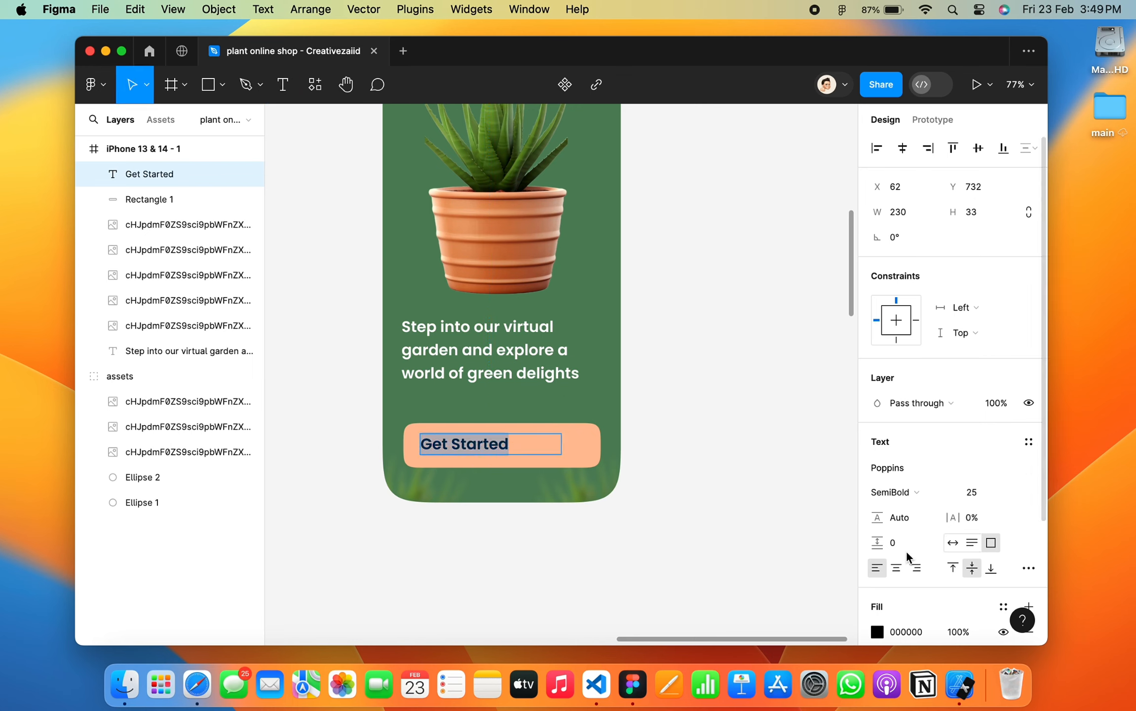
{"action": "left_click", "coordinate": [980, 492]}
{"action": "key", "text": "Down"}
{"action": "key", "text": "Down"}
{"action": "key", "text": "Down"}
{"action": "key", "text": "Down"}
{"action": "left_click", "coordinate": [910, 493]}
{"action": "key", "text": "Escape"}
{"action": "key", "text": "Escape"}
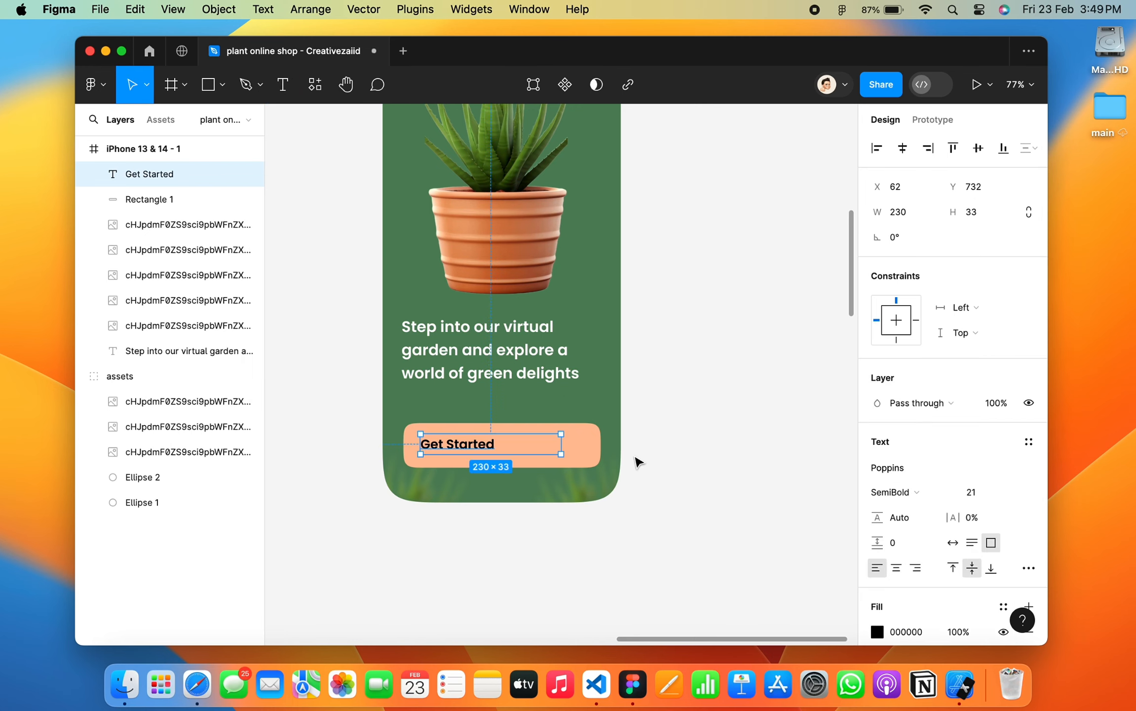
{"action": "left_click_drag", "start_coordinate": [552, 444], "coordinate": [499, 445]}
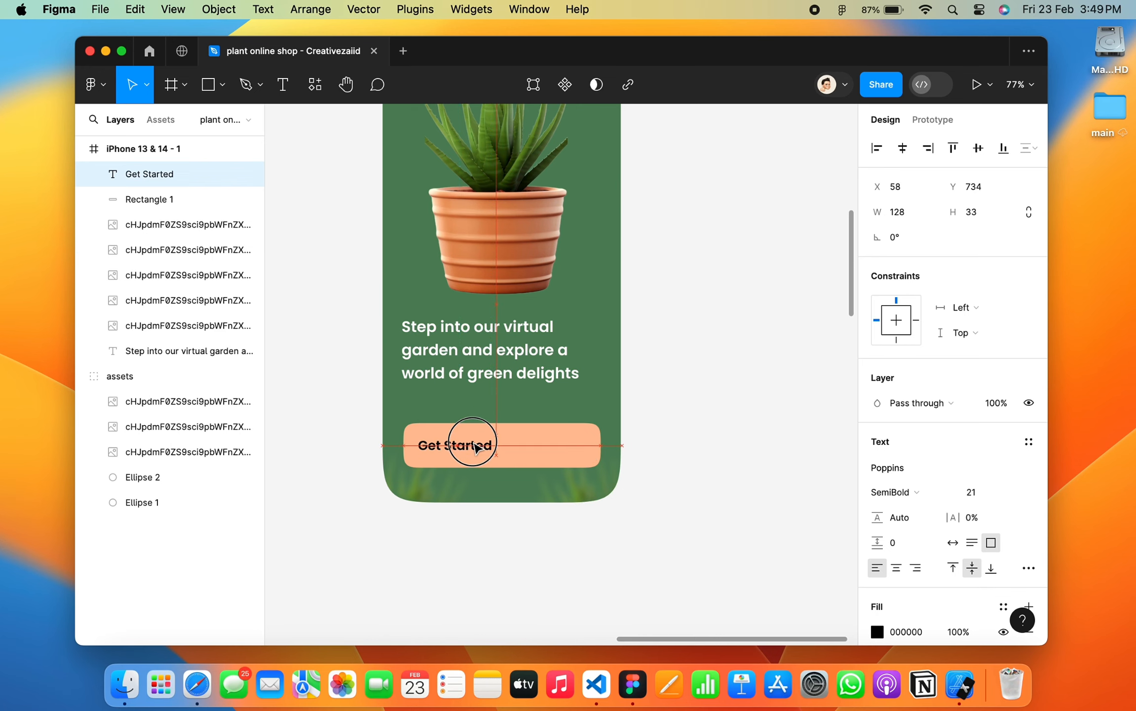
{"action": "left_click", "coordinate": [761, 400]}
Add a ">>>" text about 48 × 21 near the right end of the button.
{"action": "scroll", "coordinate": [763, 403], "scroll_direction": "down", "scroll_amount": 3}
{"action": "scroll", "coordinate": [760, 400], "scroll_direction": "up", "scroll_amount": 5}
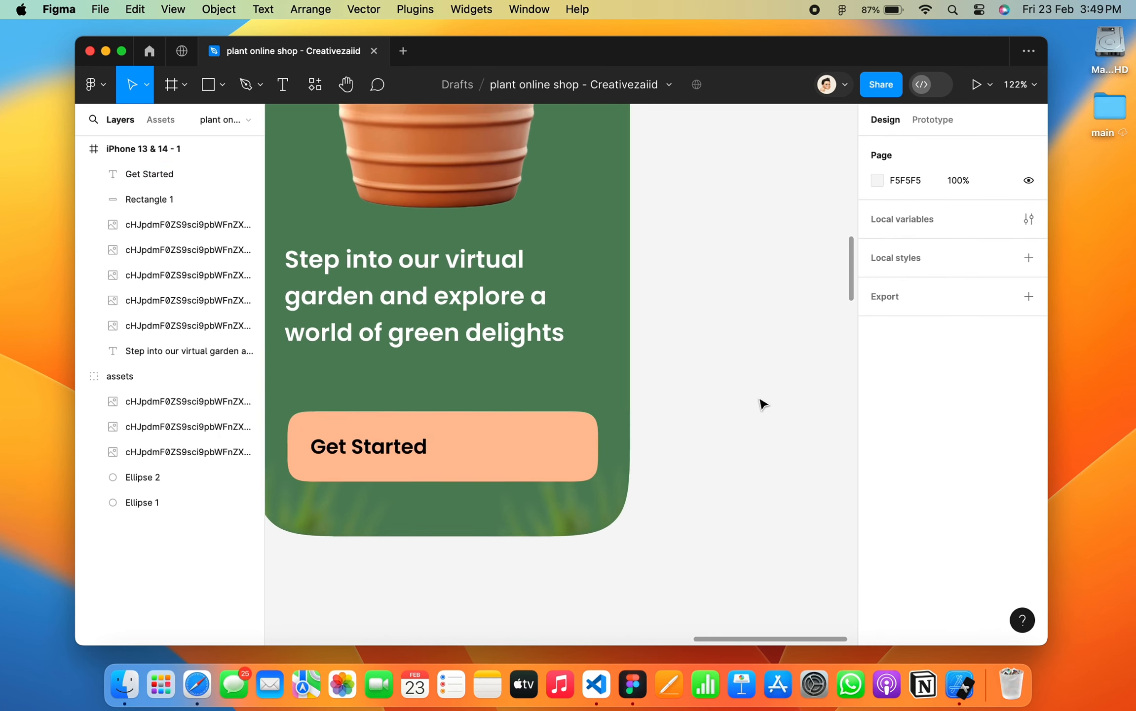
{"action": "left_click", "coordinate": [282, 85]}
{"action": "left_click_drag", "start_coordinate": [596, 418], "coordinate": [644, 439]}
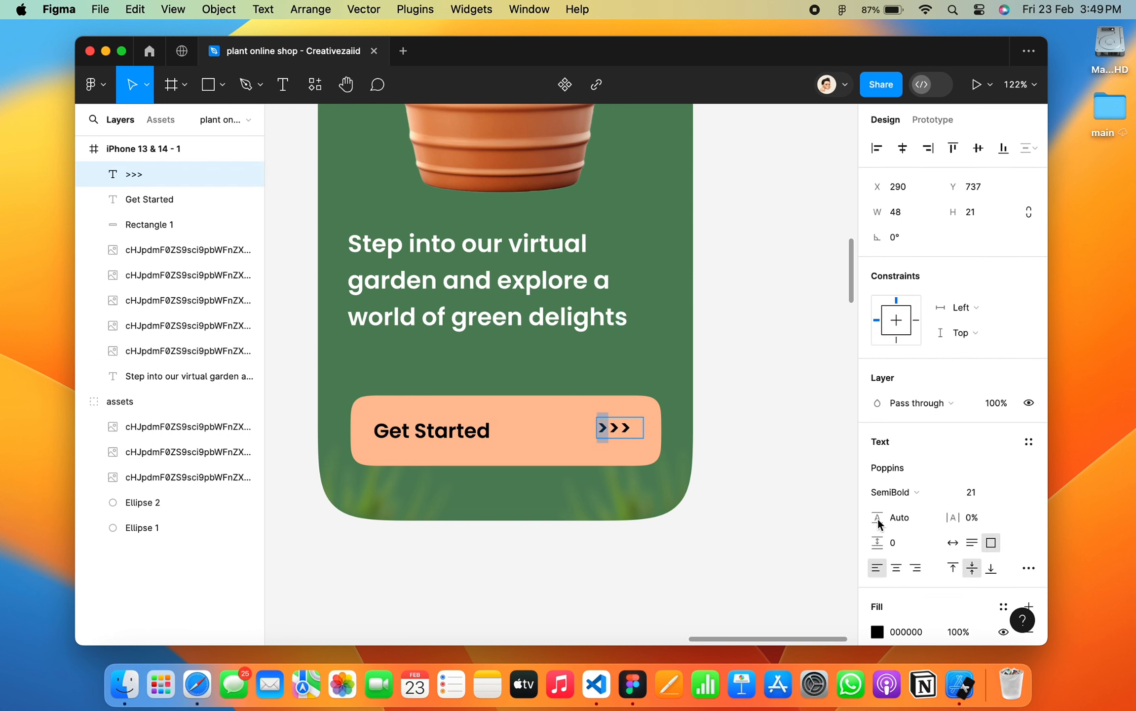
Set the fill opacity of the three arrows to 24%, 51% and 88% from first to last.
{"action": "scroll", "coordinate": [967, 565], "scroll_direction": "down", "scroll_amount": 2}
{"action": "left_click", "coordinate": [958, 572]}
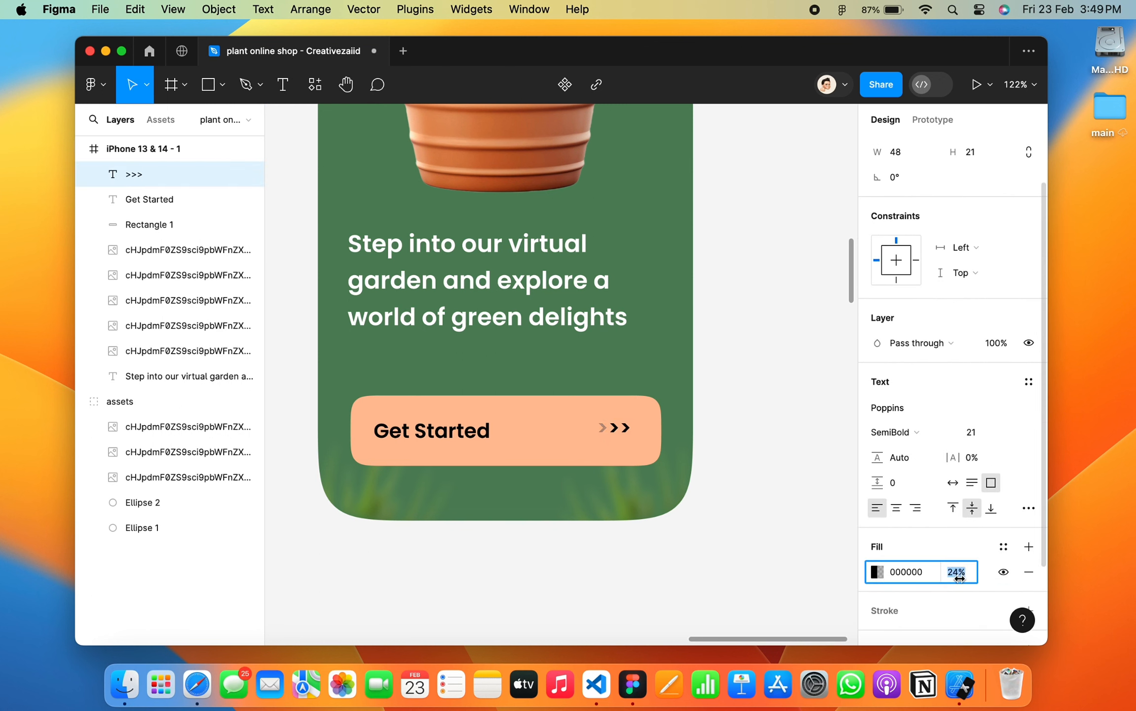
{"action": "left_click_drag", "start_coordinate": [620, 428], "coordinate": [609, 428]}
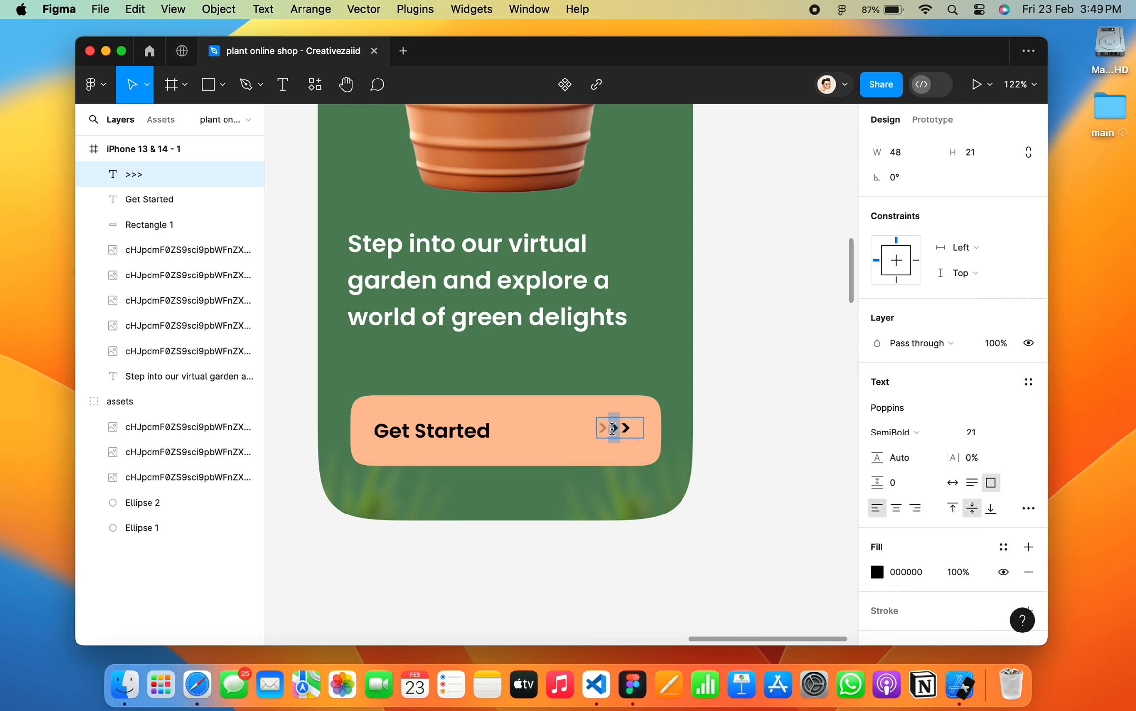
{"action": "left_click", "coordinate": [954, 569]}
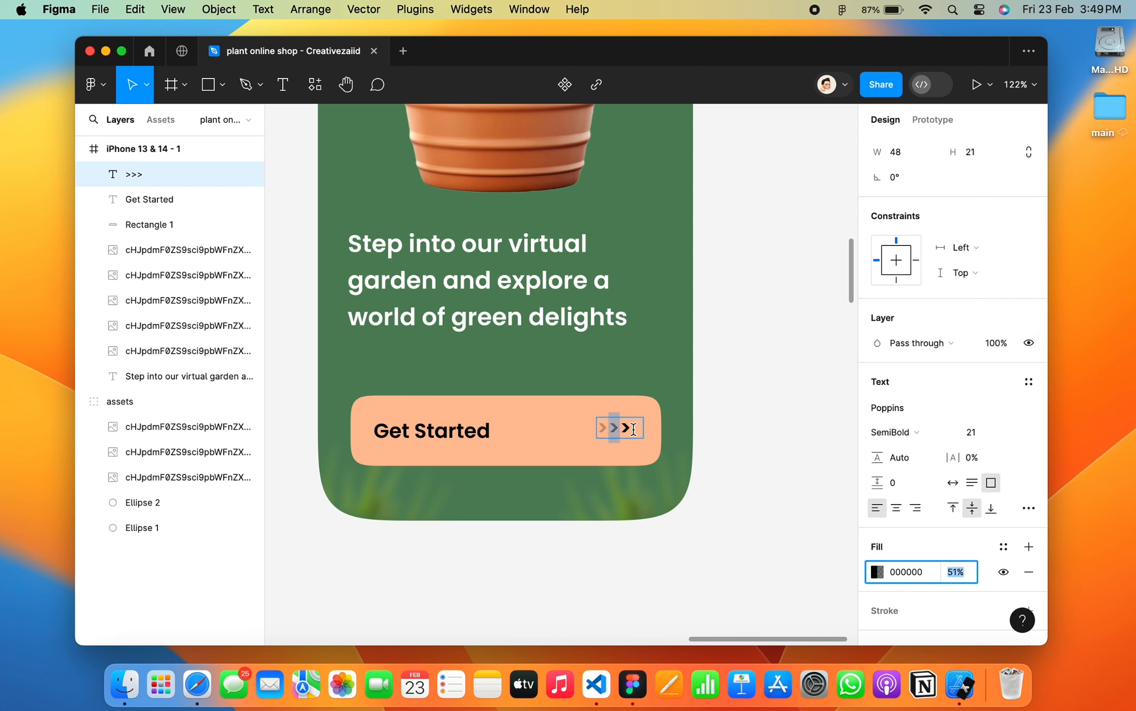
{"action": "left_click", "coordinate": [957, 571]}
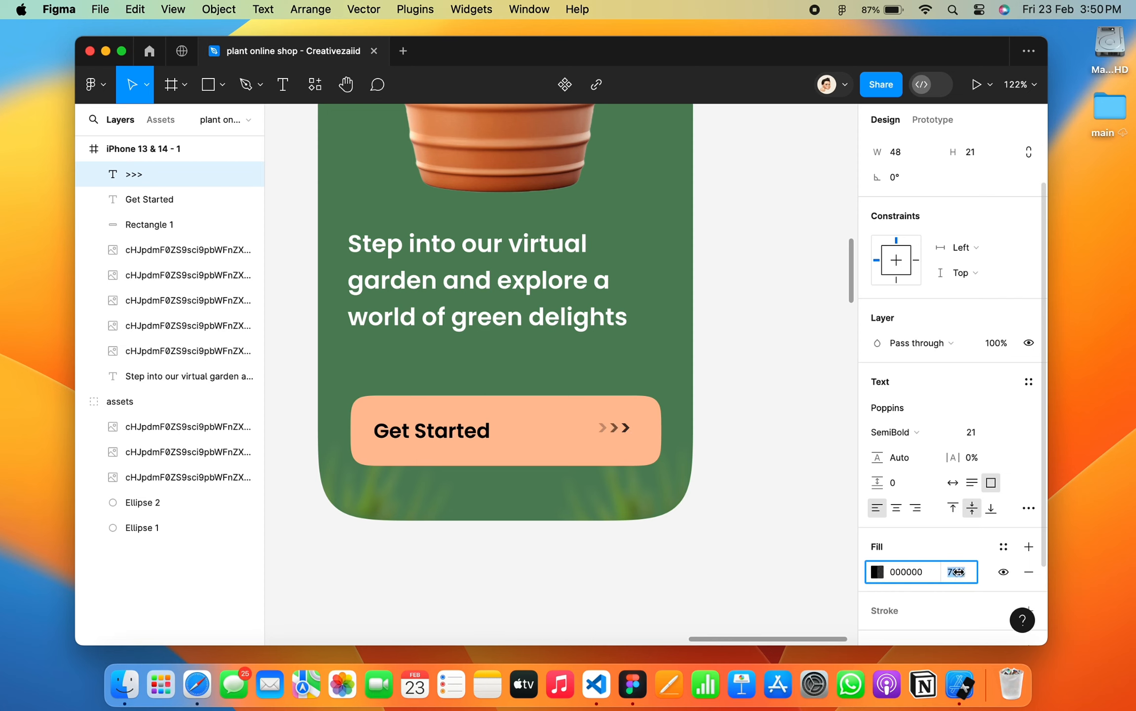
Set the font size of the ">>>" text to 27.
{"action": "left_click", "coordinate": [971, 431]}
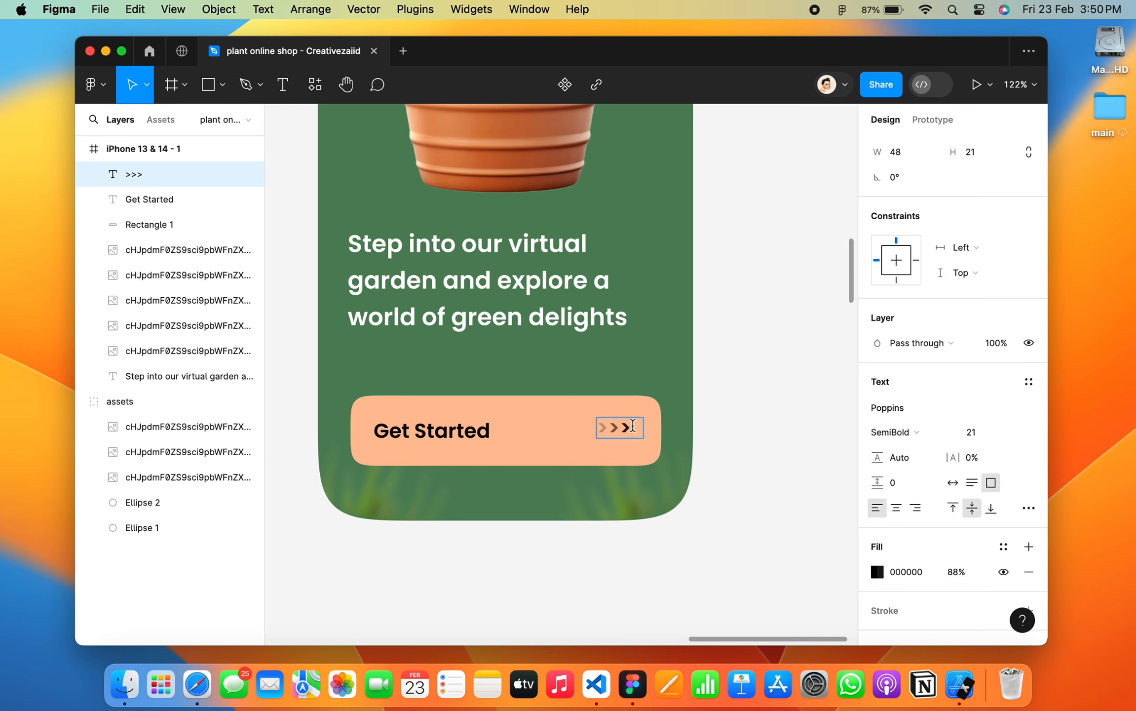
{"action": "double_click", "coordinate": [632, 425]}
{"action": "left_click", "coordinate": [971, 431]}
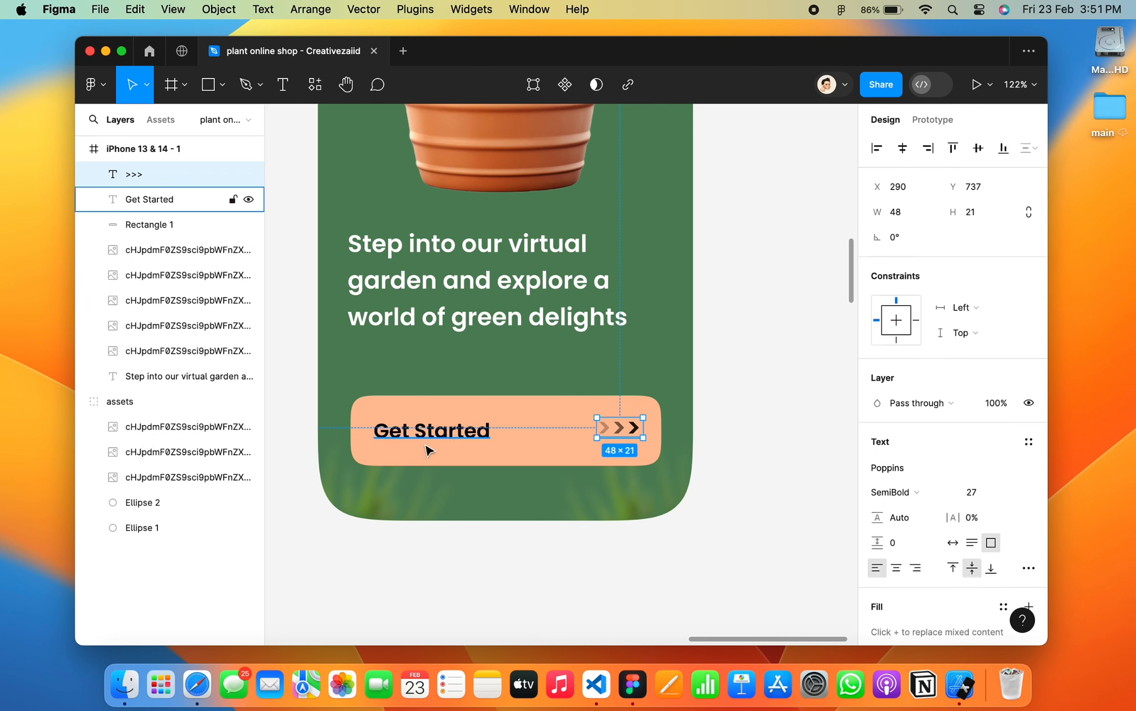
Align the ">>>" text vertically with the "Get Started" label and the button rectangle.
{"action": "left_click", "coordinate": [395, 434], "text": "shift"}
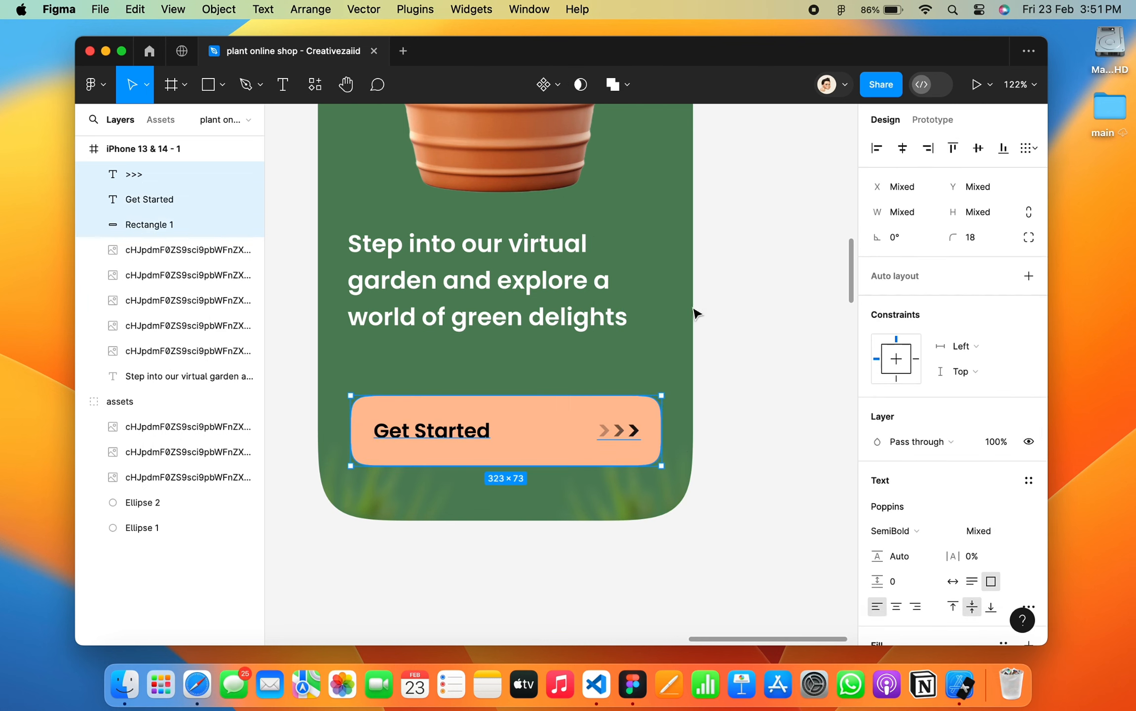
{"action": "left_click", "coordinate": [817, 363]}
{"action": "scroll", "coordinate": [817, 364], "scroll_direction": "down", "scroll_amount": 5}
{"action": "scroll", "coordinate": [789, 392], "scroll_direction": "right", "scroll_amount": 5}
{"action": "scroll", "coordinate": [790, 392], "scroll_direction": "up", "scroll_amount": 2}
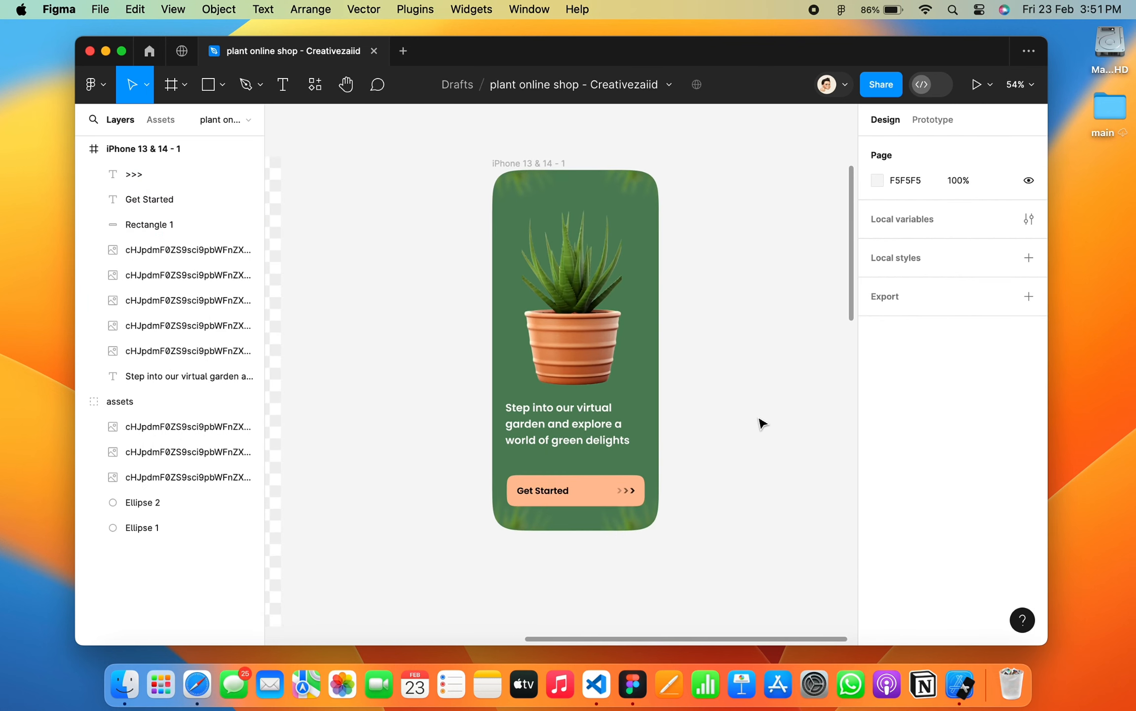
Change the "Get Started" text colour to dark grey 424242.
{"action": "left_click", "coordinate": [555, 492]}
{"action": "scroll", "coordinate": [554, 491], "scroll_direction": "up", "scroll_amount": 5}
{"action": "double_click", "coordinate": [549, 490]}
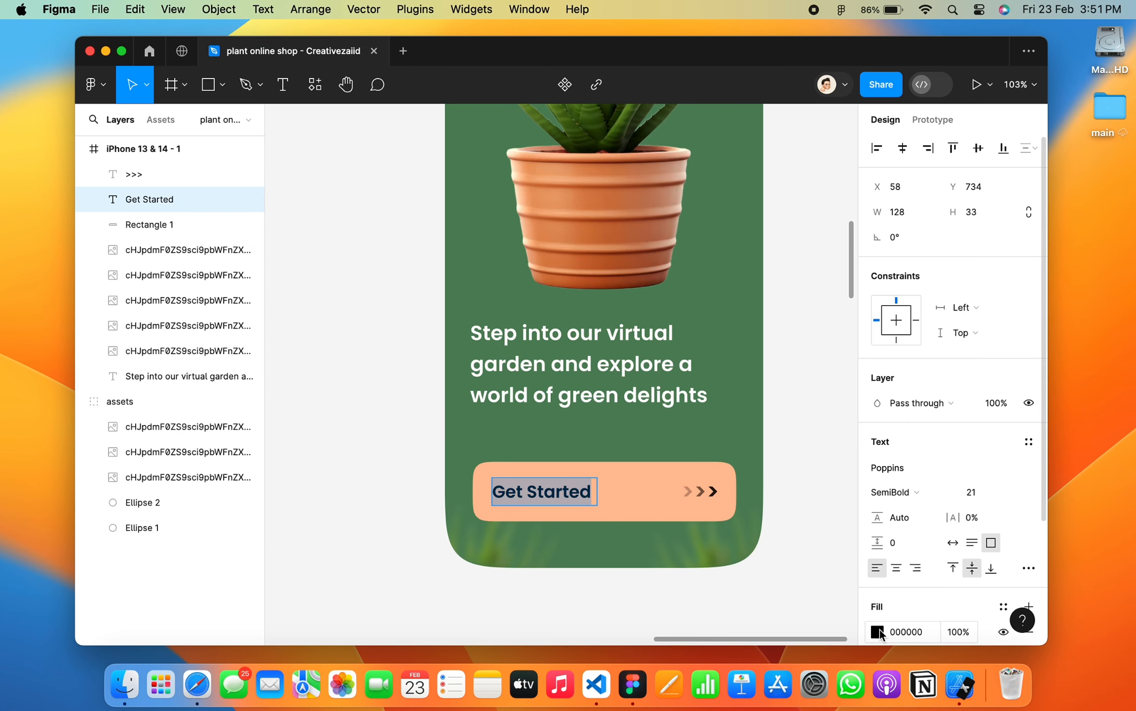
{"action": "left_click", "coordinate": [878, 632]}
{"action": "left_click_drag", "start_coordinate": [687, 315], "coordinate": [643, 382]}
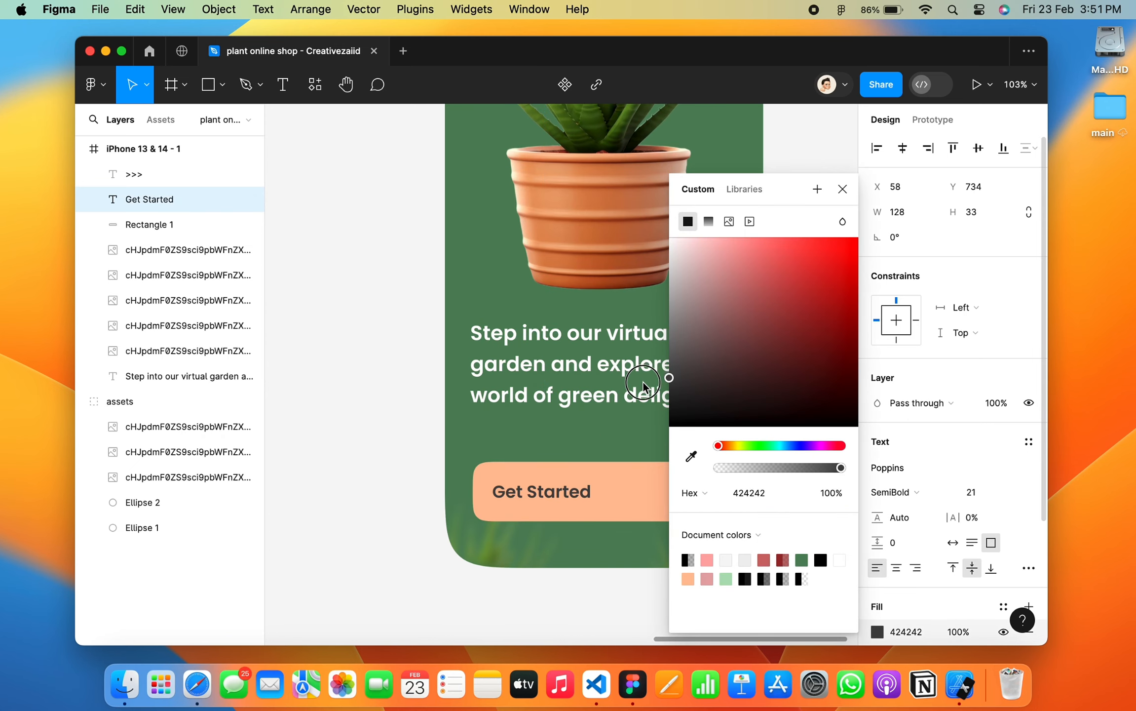
{"action": "left_click", "coordinate": [749, 492]}
{"action": "left_click", "coordinate": [887, 379]}
Set the font weight of the "Get Started" label and the ">>>" text to Medium.
{"action": "left_click", "coordinate": [893, 492]}
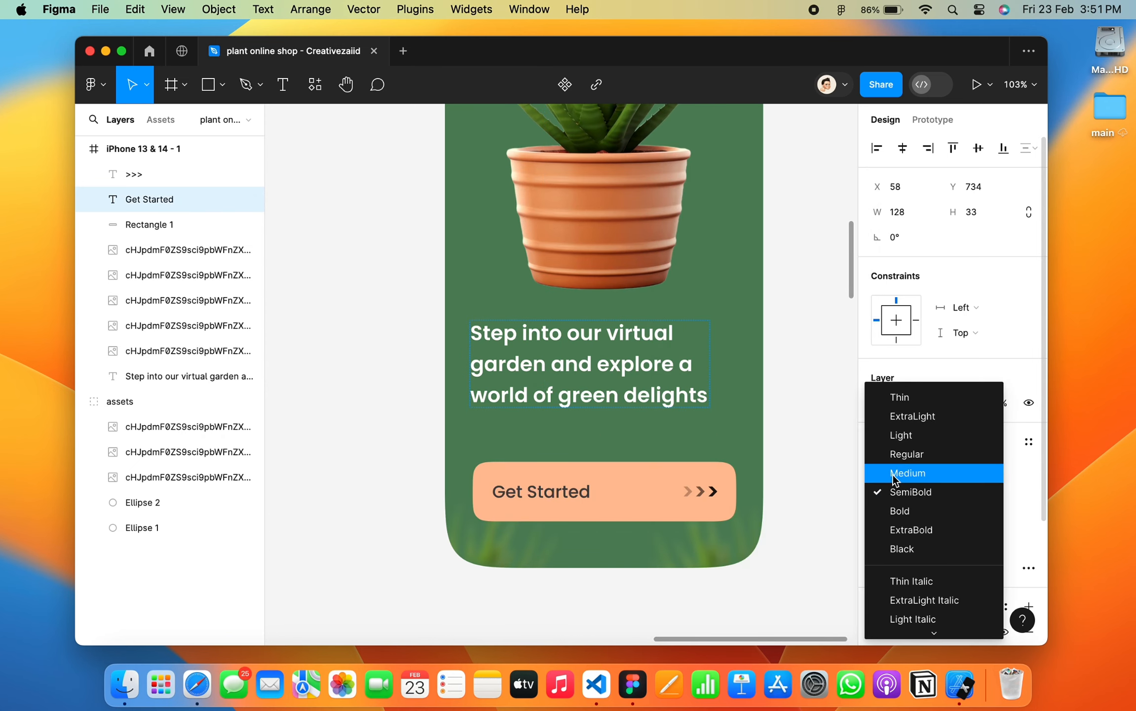
{"action": "left_click", "coordinate": [892, 473]}
{"action": "double_click", "coordinate": [703, 492]}
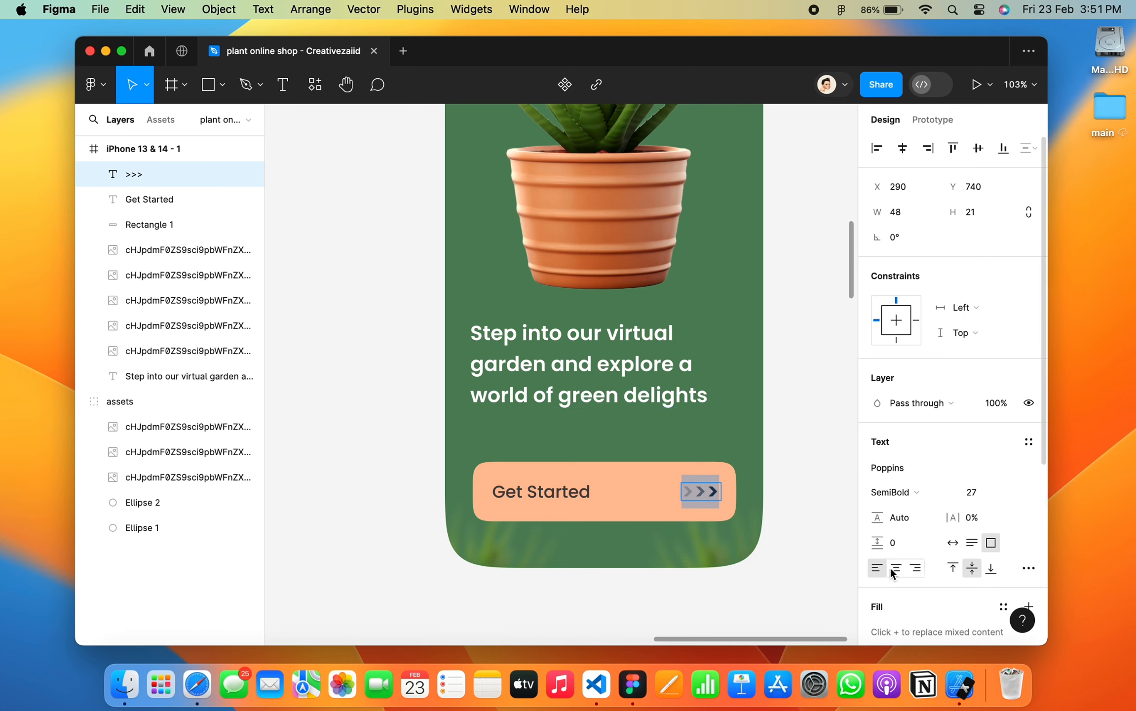
{"action": "left_click", "coordinate": [895, 491]}
{"action": "left_click", "coordinate": [897, 479]}
{"action": "left_click", "coordinate": [576, 502], "text": "shift"}
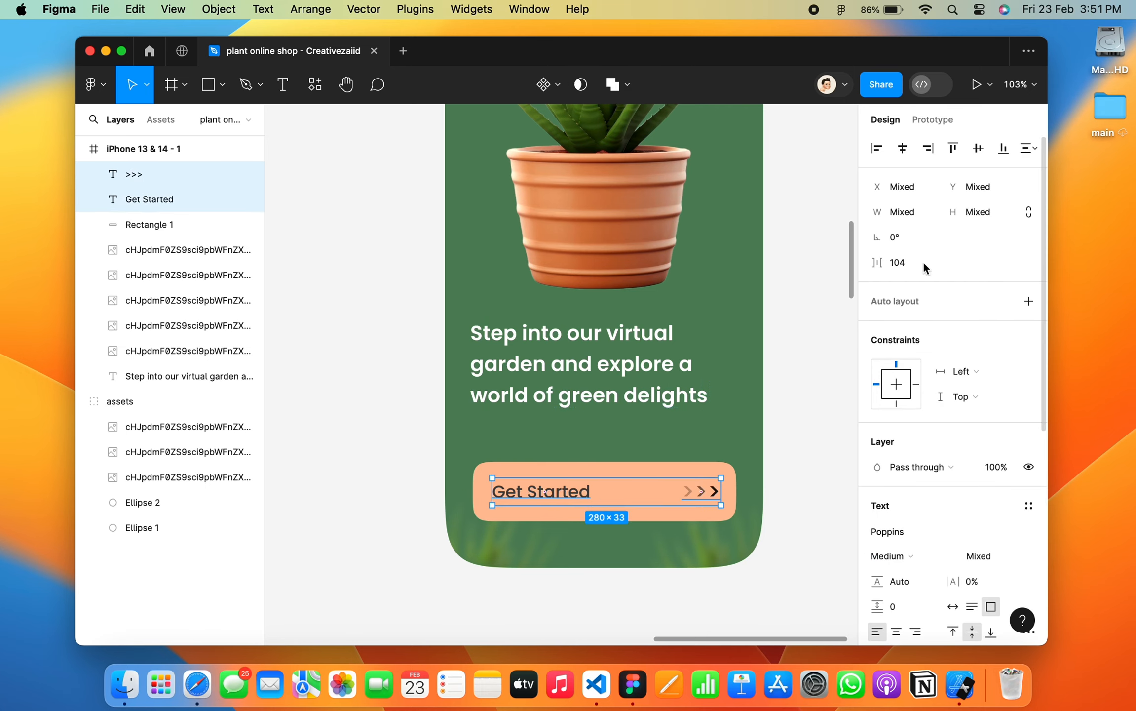
{"action": "left_click", "coordinate": [804, 397]}
Duplicate the finished green onboarding frame beside the original.
{"action": "scroll", "coordinate": [805, 399], "scroll_direction": "down", "scroll_amount": 5}
{"action": "scroll", "coordinate": [805, 399], "scroll_direction": "right", "scroll_amount": 3}
{"action": "scroll", "coordinate": [805, 398], "scroll_direction": "up", "scroll_amount": 2}
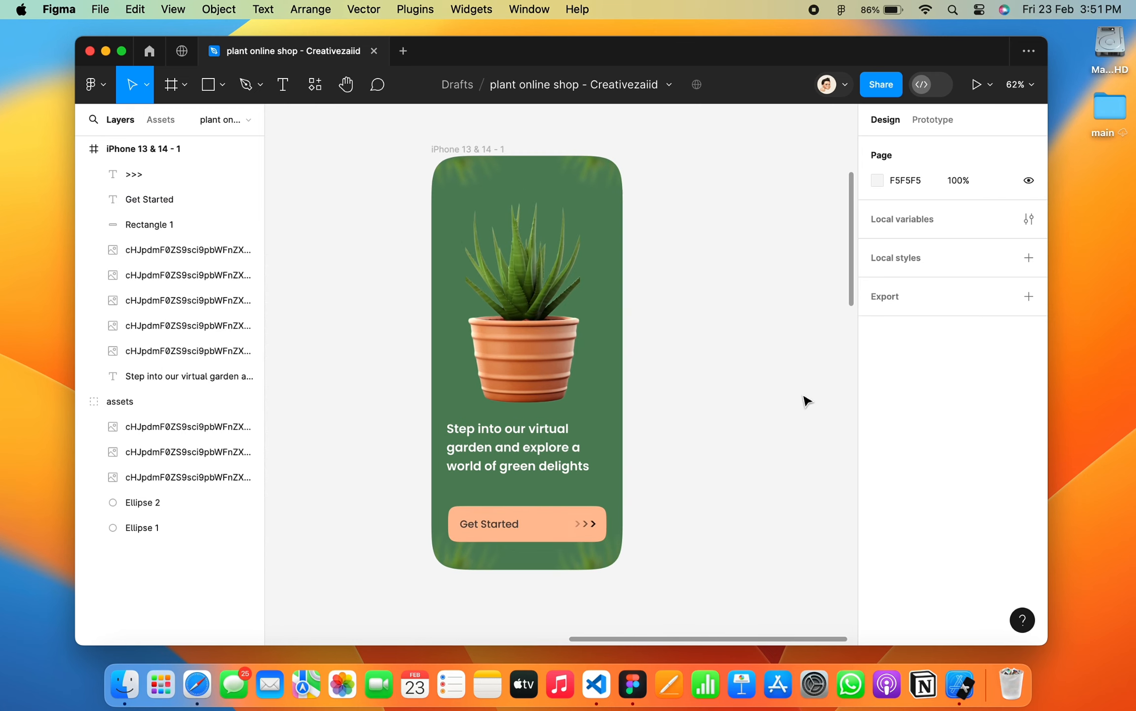
{"action": "left_click", "coordinate": [471, 151]}
{"action": "key", "text": "super+d"}
{"action": "scroll", "coordinate": [816, 298], "scroll_direction": "right", "scroll_amount": 1}
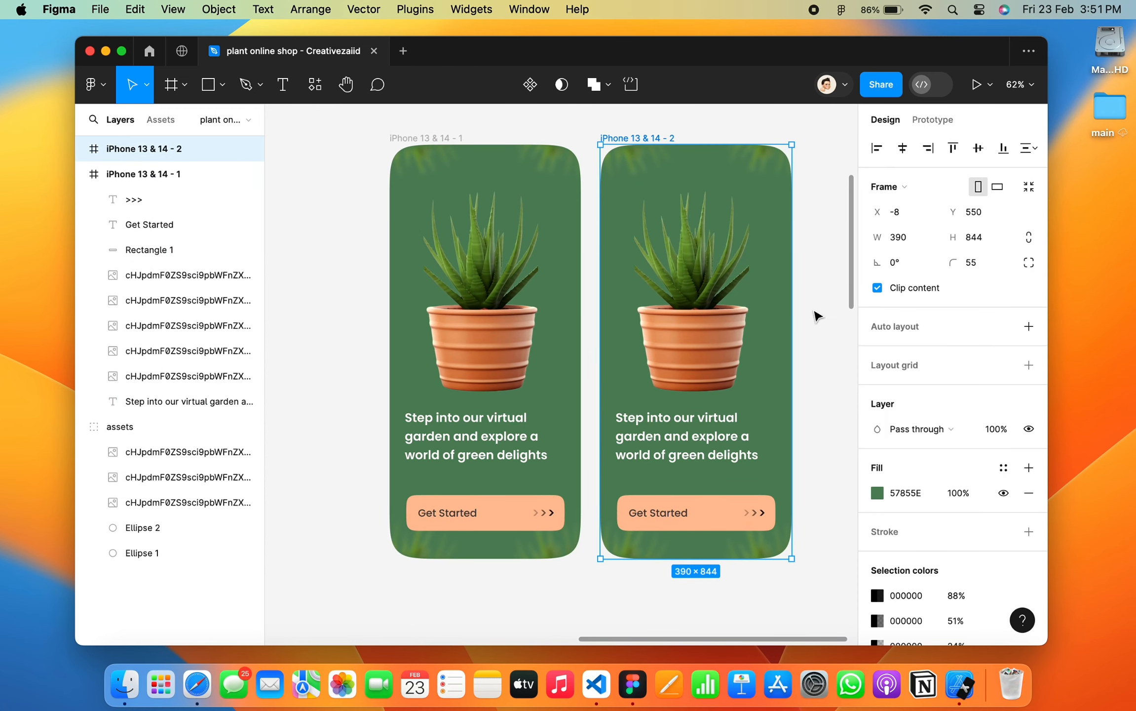
Change the duplicated frame's background fill to white FFFFFF.
{"action": "scroll", "coordinate": [817, 317], "scroll_direction": "right", "scroll_amount": 2}
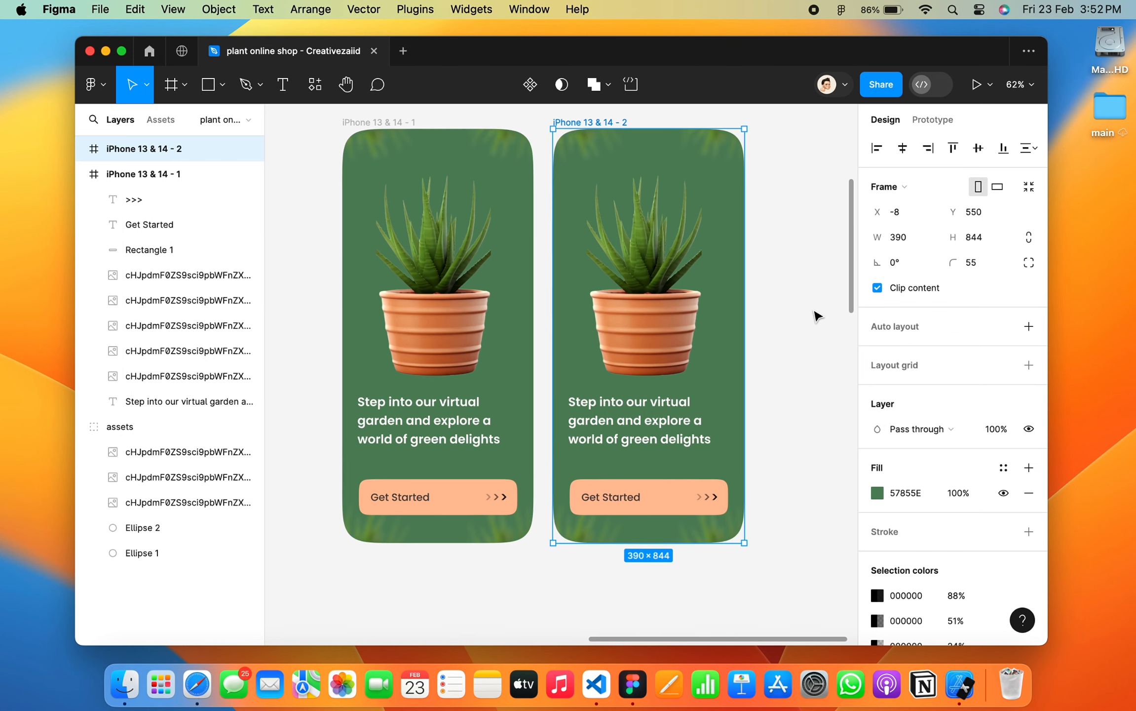
{"action": "left_click", "coordinate": [877, 493]}
{"action": "left_click_drag", "start_coordinate": [725, 306], "coordinate": [657, 232]}
{"action": "left_click", "coordinate": [844, 188]}
{"action": "scroll", "coordinate": [736, 280], "scroll_direction": "right", "scroll_amount": 1}
{"action": "scroll", "coordinate": [735, 280], "scroll_direction": "up", "scroll_amount": 1}
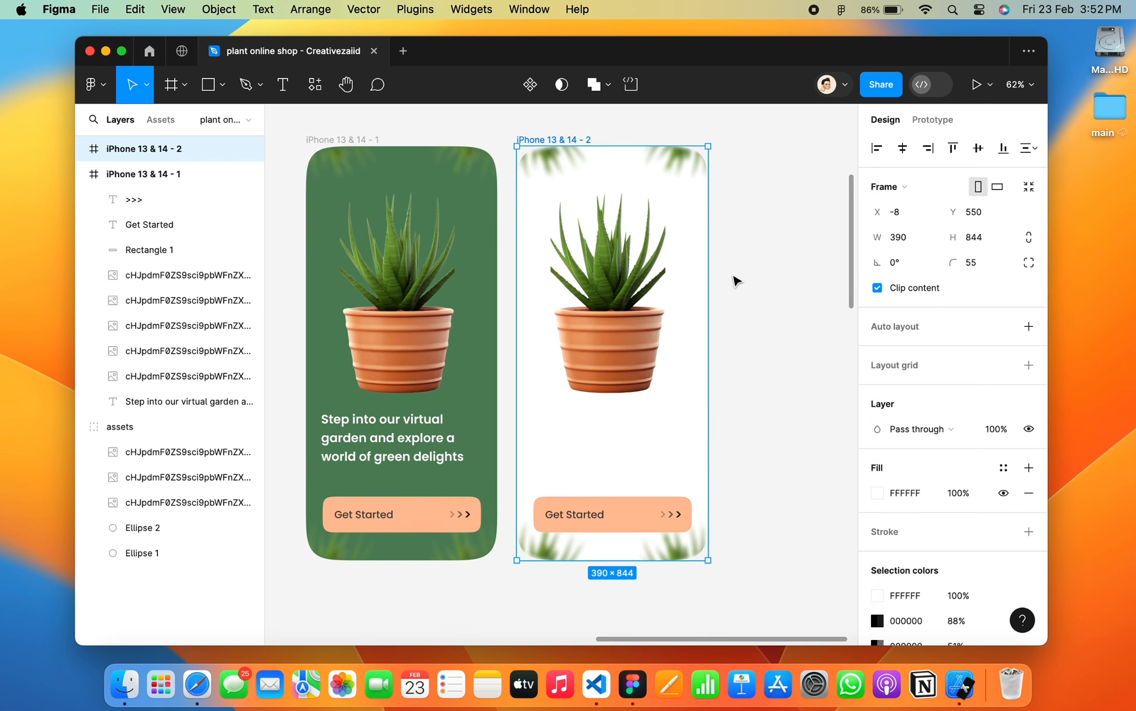
Delete the four blurred leaf images from the corners of the white frame.
{"action": "left_click", "coordinate": [560, 169]}
{"action": "left_click", "coordinate": [699, 166], "text": "shift"}
{"action": "left_click", "coordinate": [700, 550], "text": "shift"}
{"action": "left_click", "coordinate": [567, 546], "text": "shift"}
{"action": "key", "text": "Delete"}
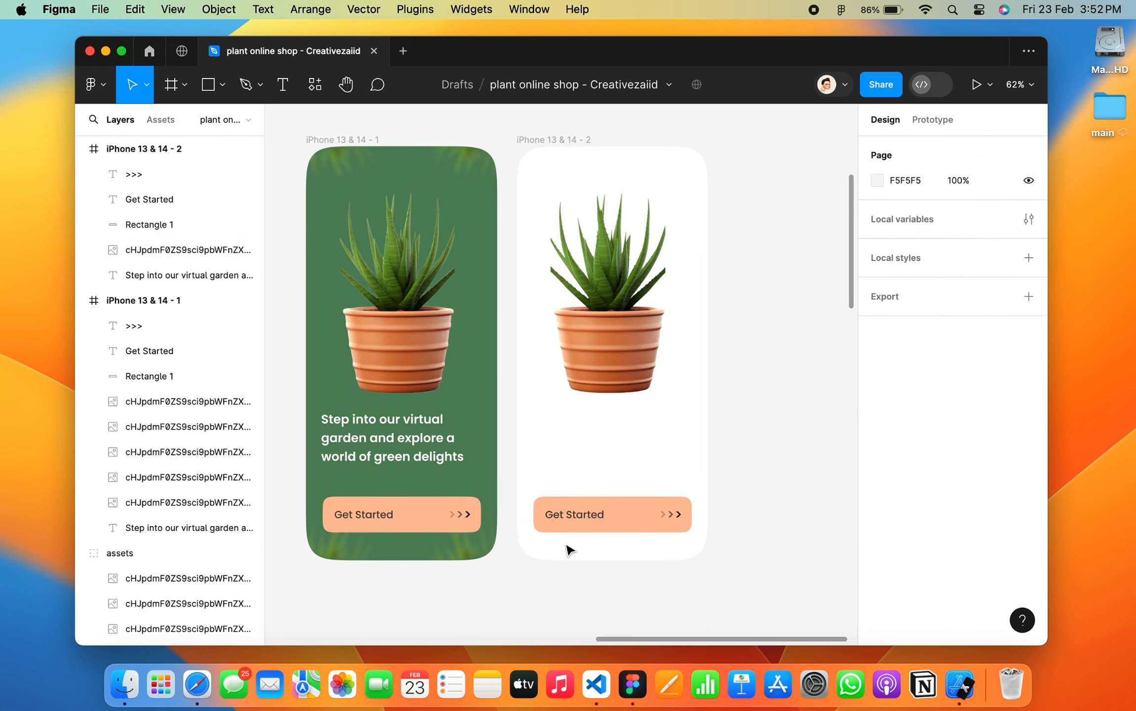
Group the rectangle, "Get Started" label and ">>>" text of the green frame and name the group "start button".
{"action": "scroll", "coordinate": [450, 354], "scroll_direction": "left", "scroll_amount": 2}
{"action": "left_click", "coordinate": [171, 375]}
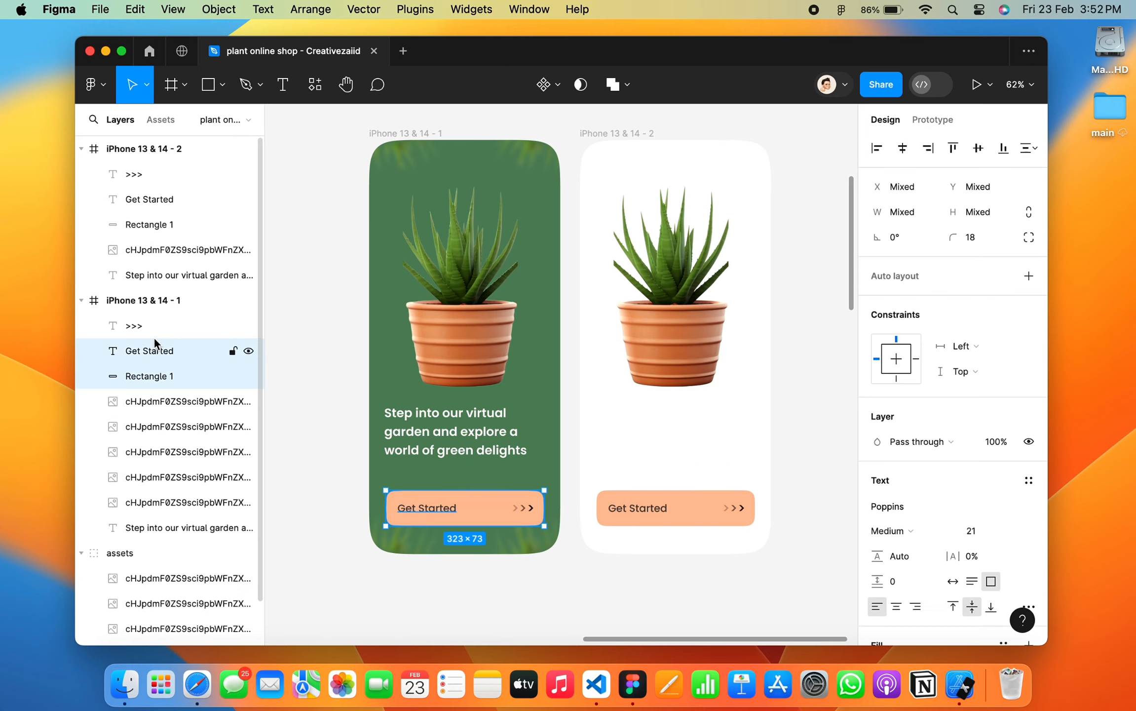
{"action": "left_click", "coordinate": [155, 332], "text": "shift"}
{"action": "key", "text": "super+g"}
{"action": "double_click", "coordinate": [143, 324]}
{"action": "type", "text": "started"}
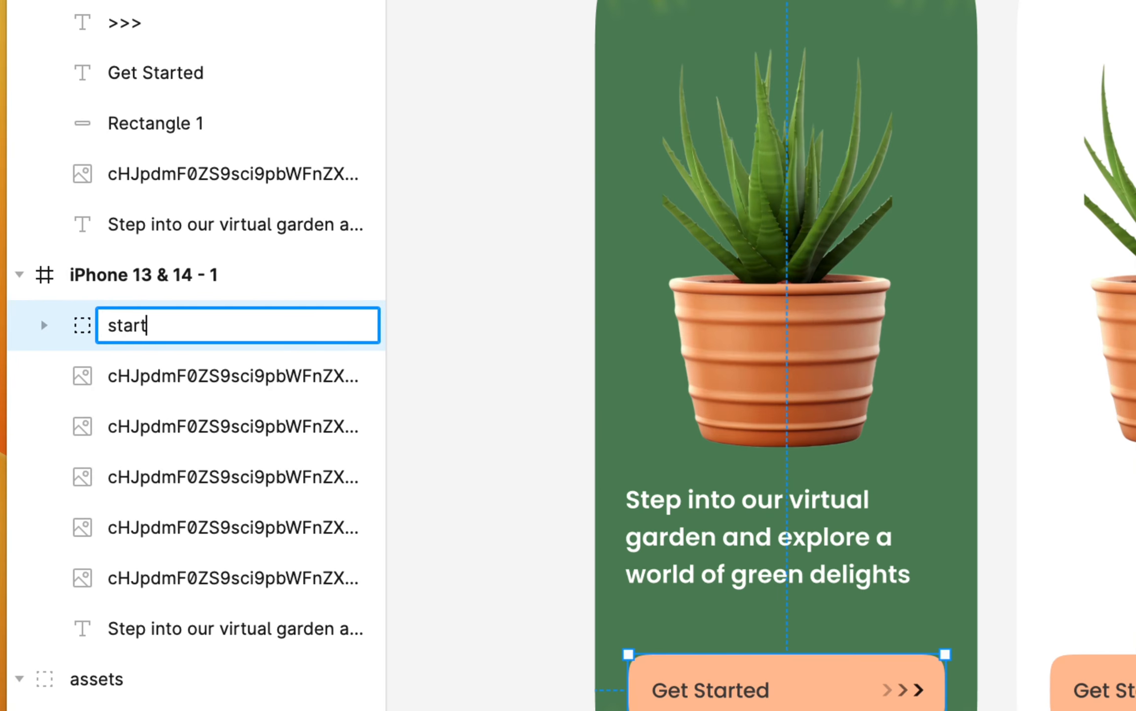
{"action": "key", "text": "Return"}
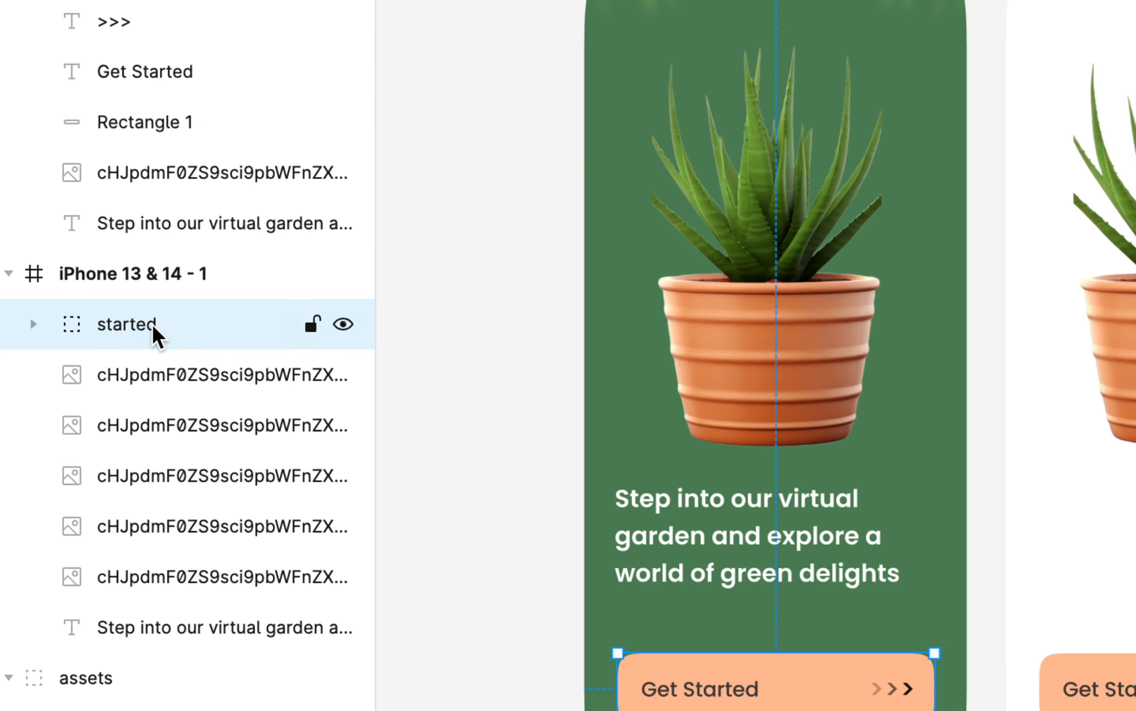
{"action": "double_click", "coordinate": [159, 328]}
{"action": "type", "text": "start button"}
{"action": "key", "text": "Return"}
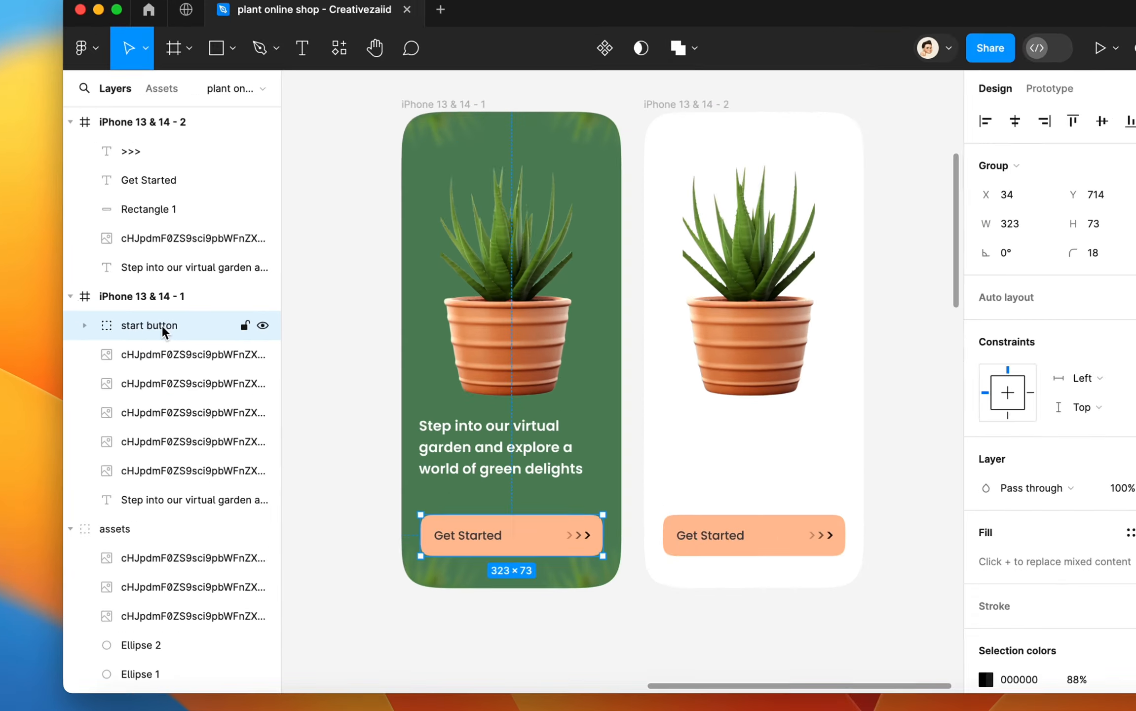
Group the green frame's upper and lower pairs of leaf images, selecting both pairs for a single combined group.
{"action": "left_click", "coordinate": [190, 351]}
{"action": "left_click", "coordinate": [190, 401], "text": "super"}
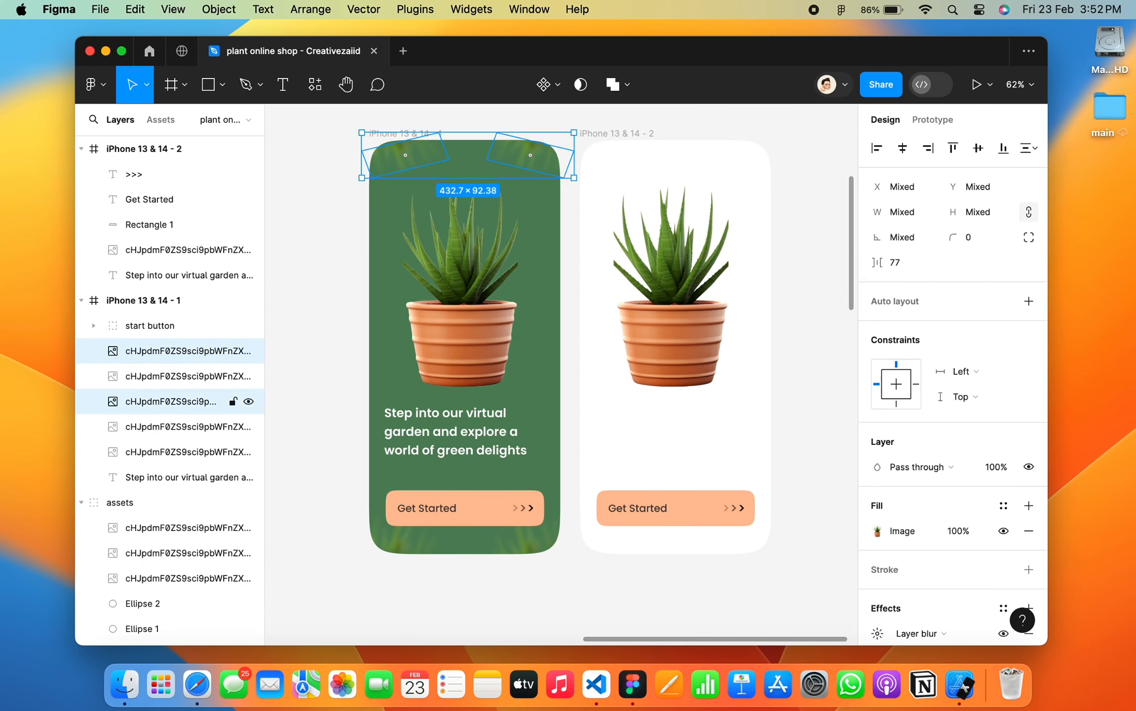
{"action": "key", "text": "super+g"}
{"action": "left_click", "coordinate": [190, 376]}
{"action": "left_click", "coordinate": [190, 401], "text": "super"}
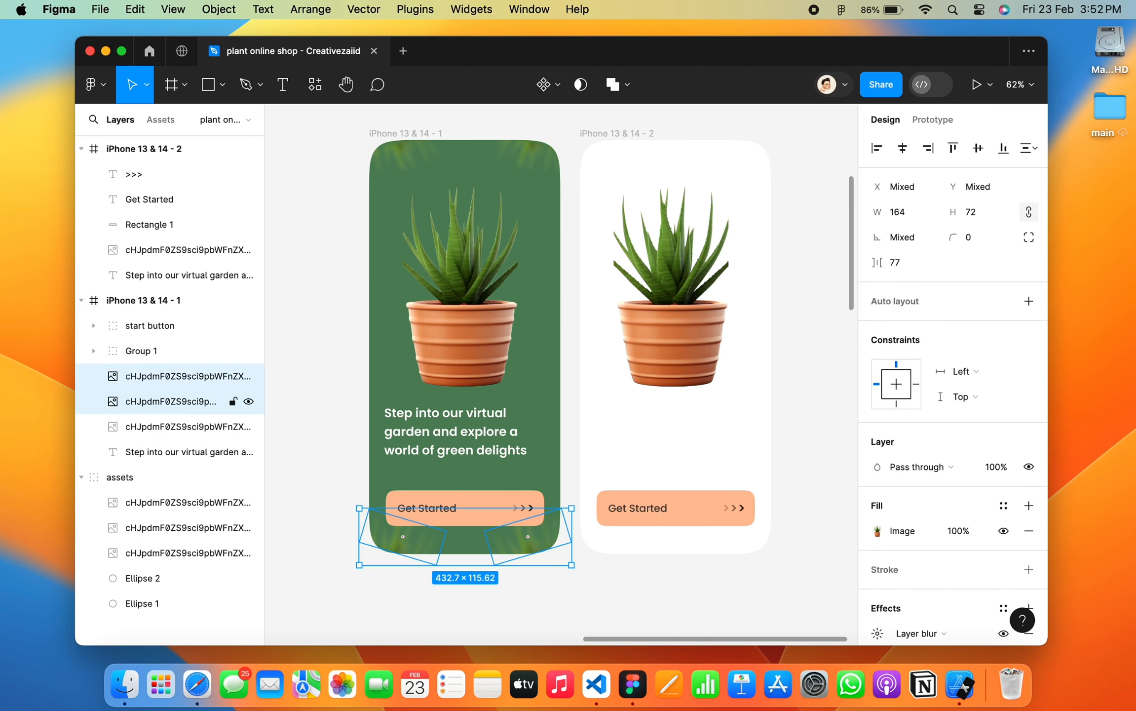
{"action": "key", "text": "super+g"}
{"action": "left_click", "coordinate": [190, 350], "text": "shift"}
Rename the combined leaf group in the green frame to "leaves blur".
{"action": "double_click", "coordinate": [148, 350]}
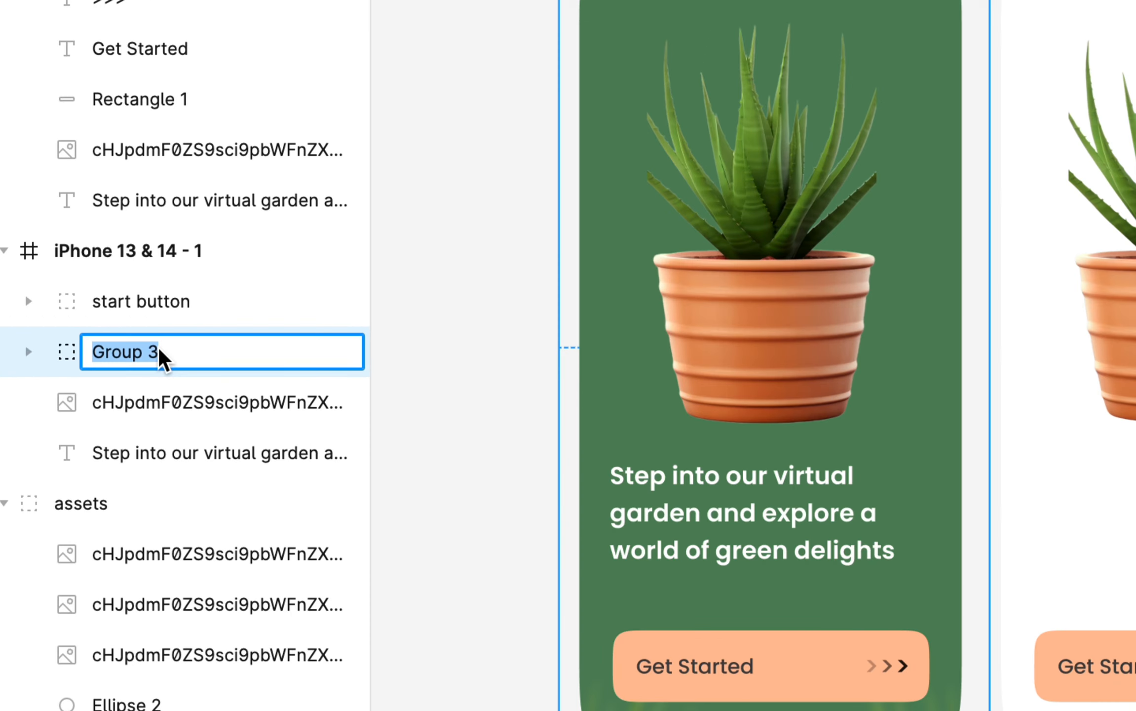
{"action": "type", "text": "l"}
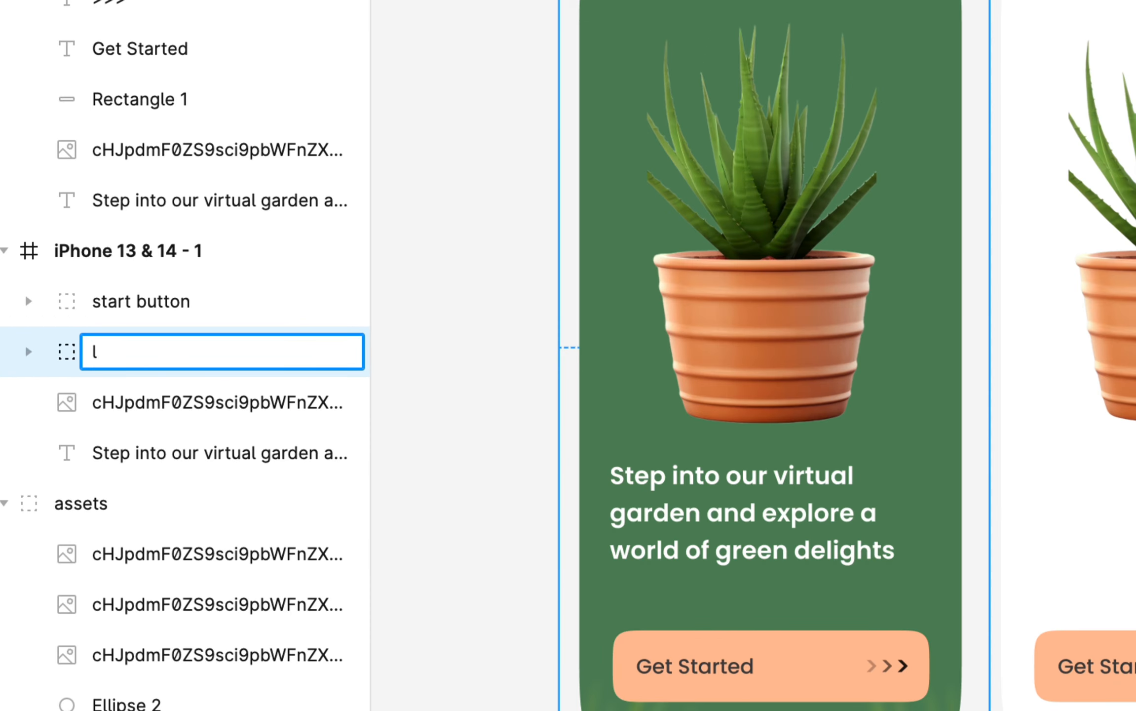
{"action": "type", "text": "eafe"}
{"action": "key", "text": "BackSpace"}
{"action": "key", "text": "BackSpace"}
{"action": "type", "text": "ves blur"}
{"action": "key", "text": "Return"}
{"action": "left_click", "coordinate": [163, 453]}
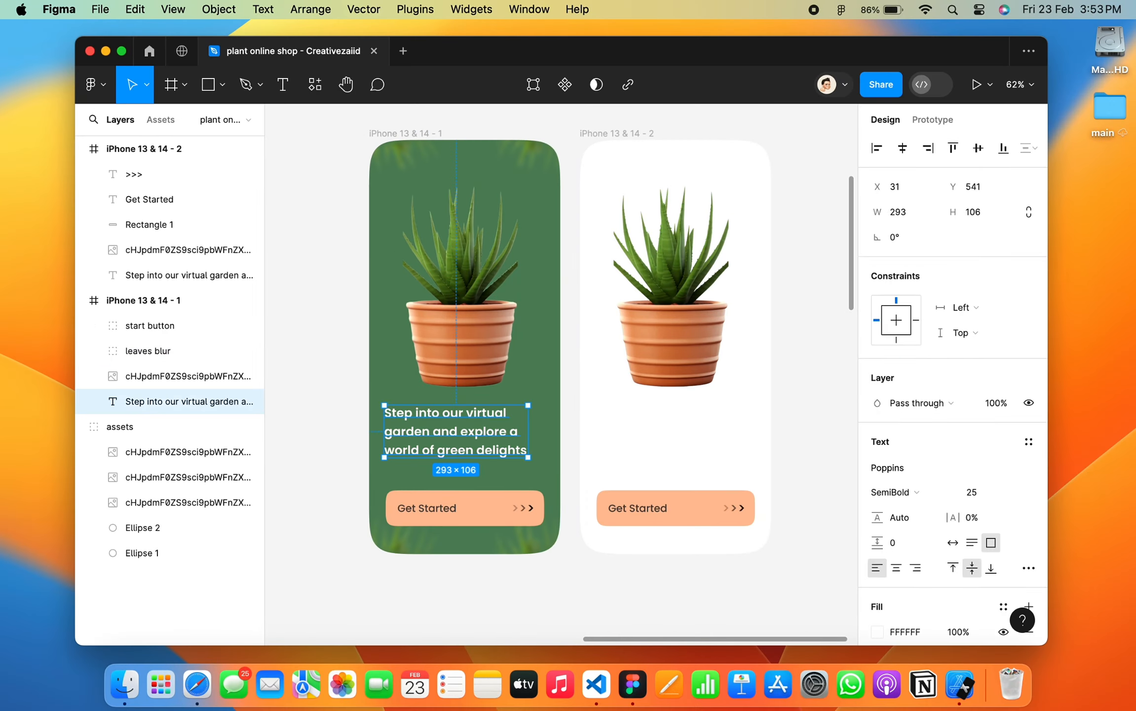
{"action": "key", "text": "Escape"}
Delete the potted plant image from the white frame.
{"action": "scroll", "coordinate": [561, 374], "scroll_direction": "right", "scroll_amount": 3}
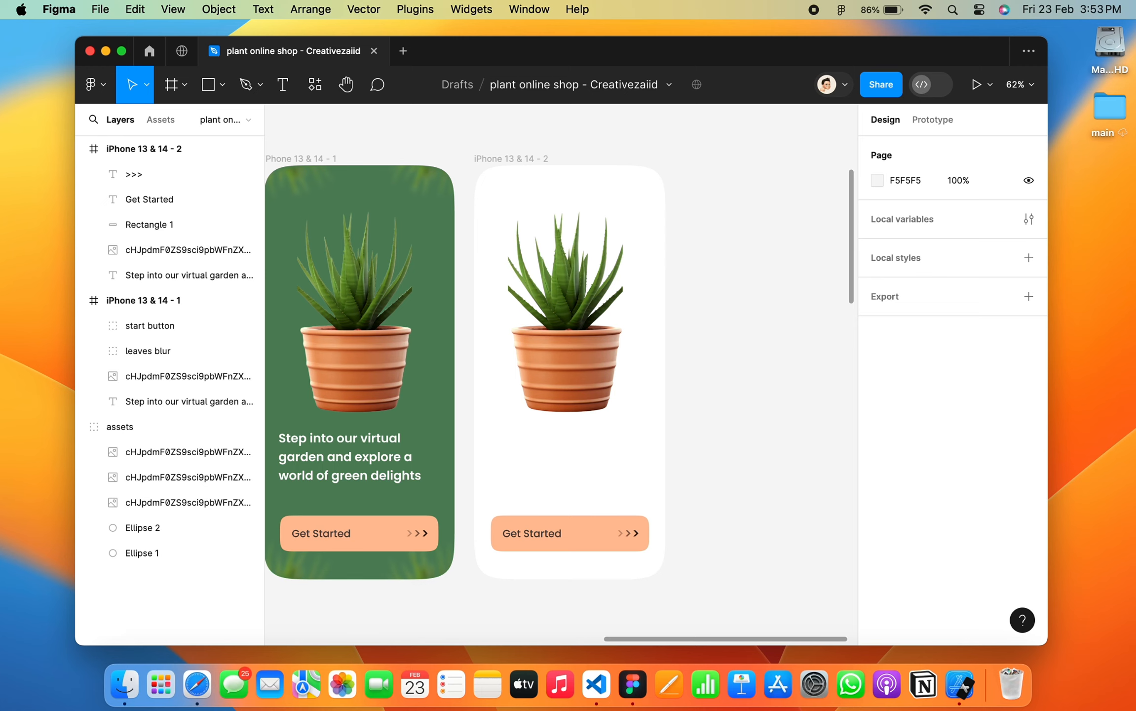
{"action": "left_click", "coordinate": [565, 321]}
{"action": "key", "text": "Delete"}
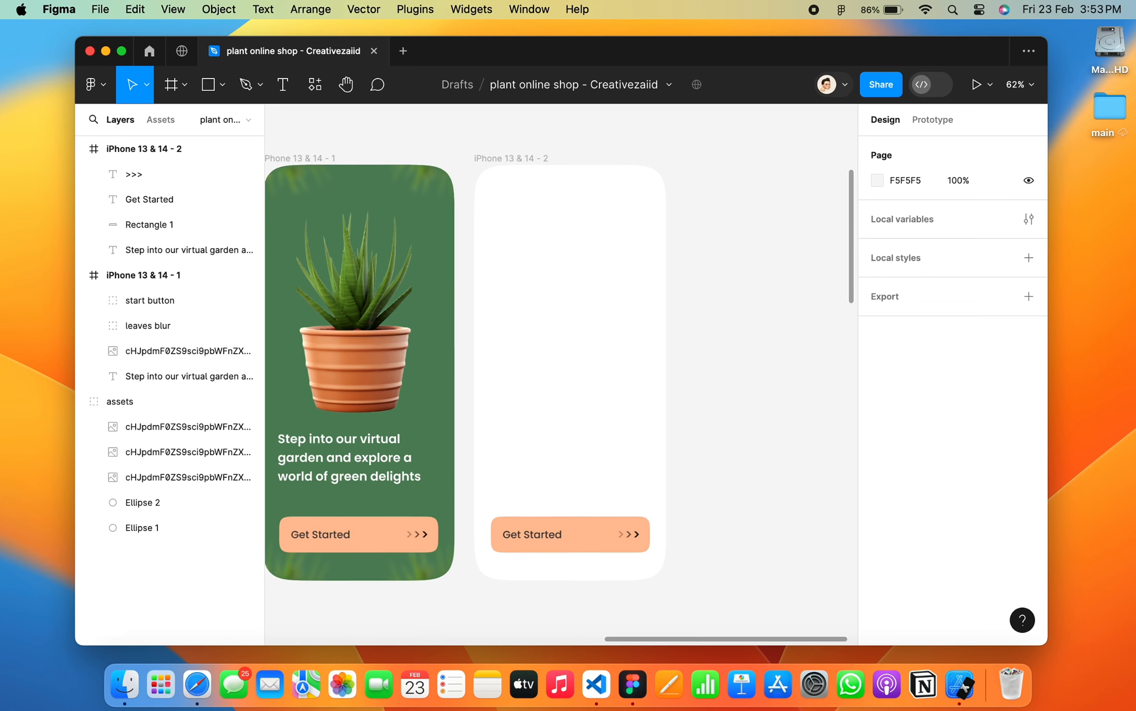
Run the Font Awesome Icons plugin and insert the left-aligned lines icon.
{"action": "scroll", "coordinate": [623, 148], "scroll_direction": "up", "scroll_amount": 4}
{"action": "scroll", "coordinate": [478, 404], "scroll_direction": "right", "scroll_amount": 2}
{"action": "right_click", "coordinate": [740, 255]}
{"action": "mouse_move", "coordinate": [780, 391]}
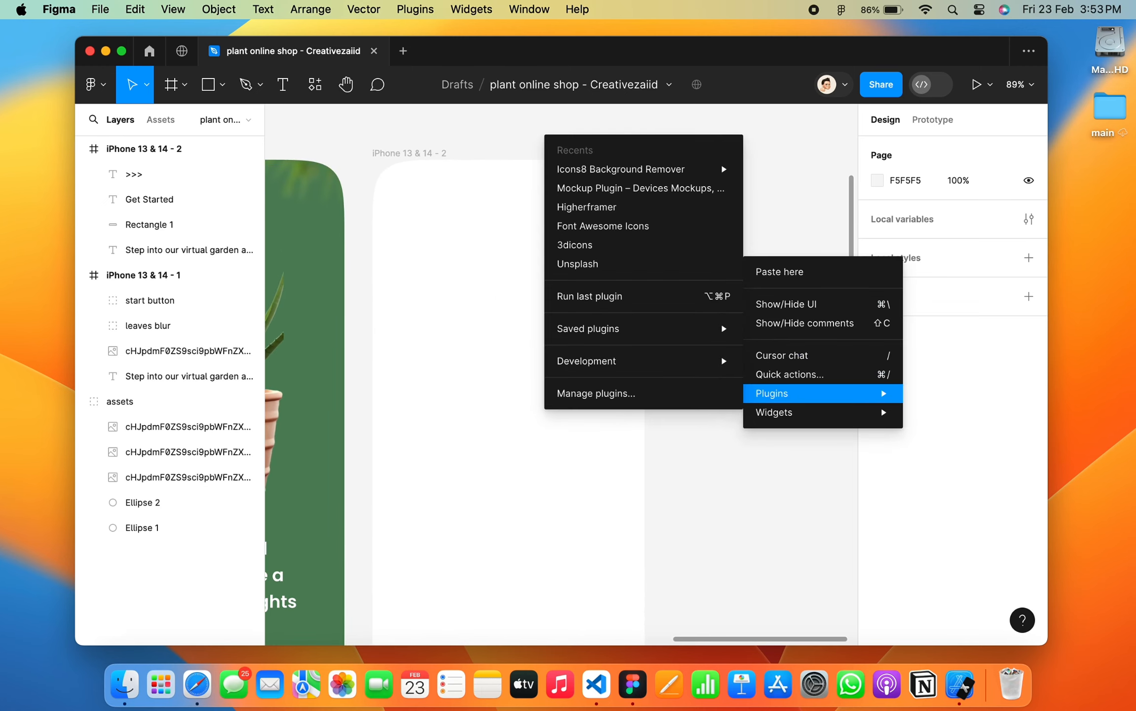
{"action": "left_click", "coordinate": [588, 225]}
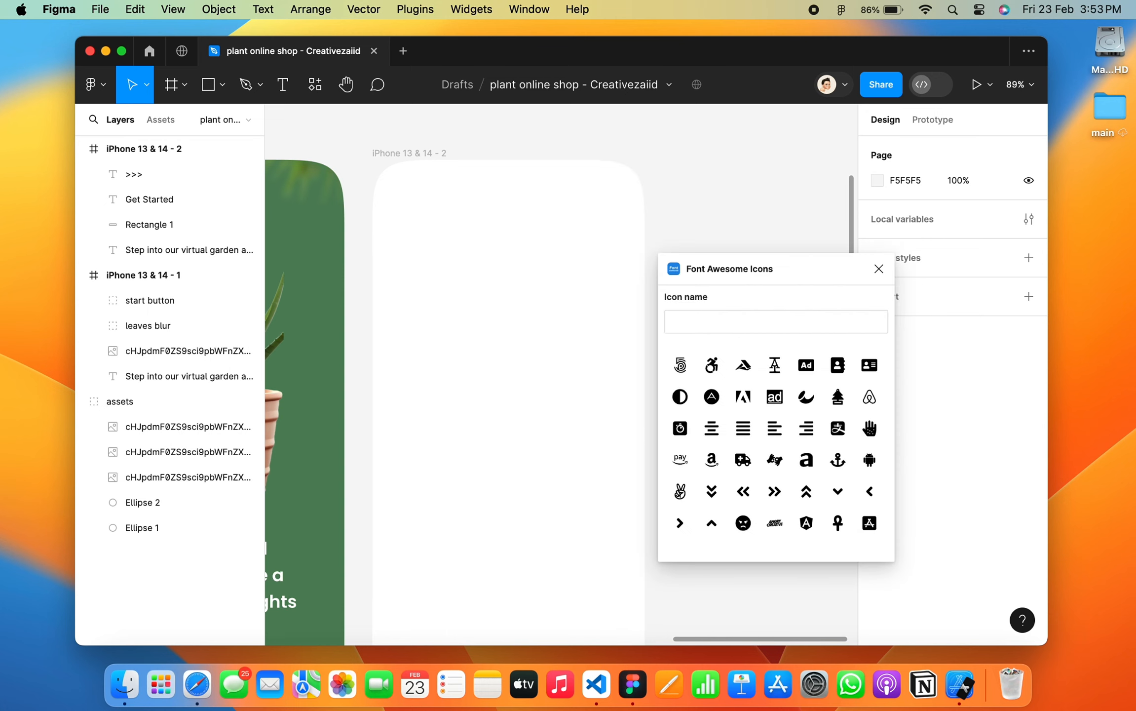
{"action": "scroll", "coordinate": [774, 410], "scroll_direction": "down", "scroll_amount": 1}
{"action": "left_click", "coordinate": [775, 407]}
Move the lines icon's vector into the upper part of the white frame and delete its leftover container.
{"action": "left_click_drag", "start_coordinate": [569, 383], "coordinate": [466, 290]}
{"action": "left_click", "coordinate": [563, 381]}
{"action": "key", "text": "Delete"}
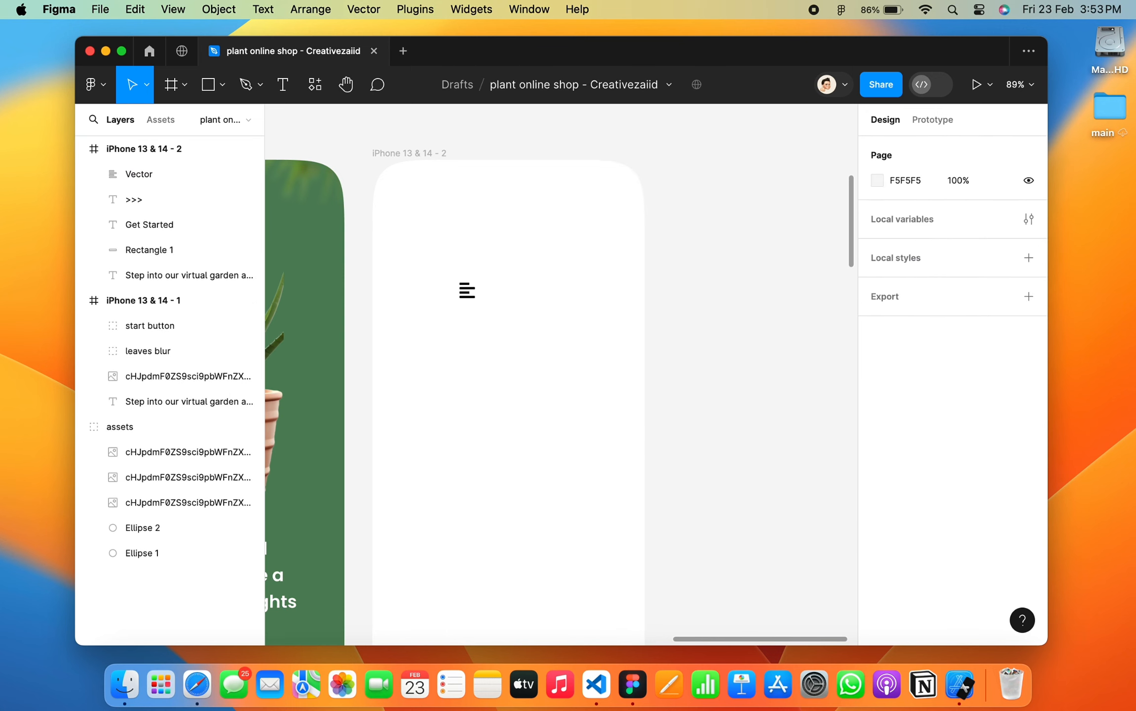
Set the menu icon's fill to grey 8C8C8C and place it near the white frame's upper-left corner.
{"action": "left_click", "coordinate": [466, 290]}
{"action": "left_click", "coordinate": [877, 467]}
{"action": "left_click", "coordinate": [669, 321]}
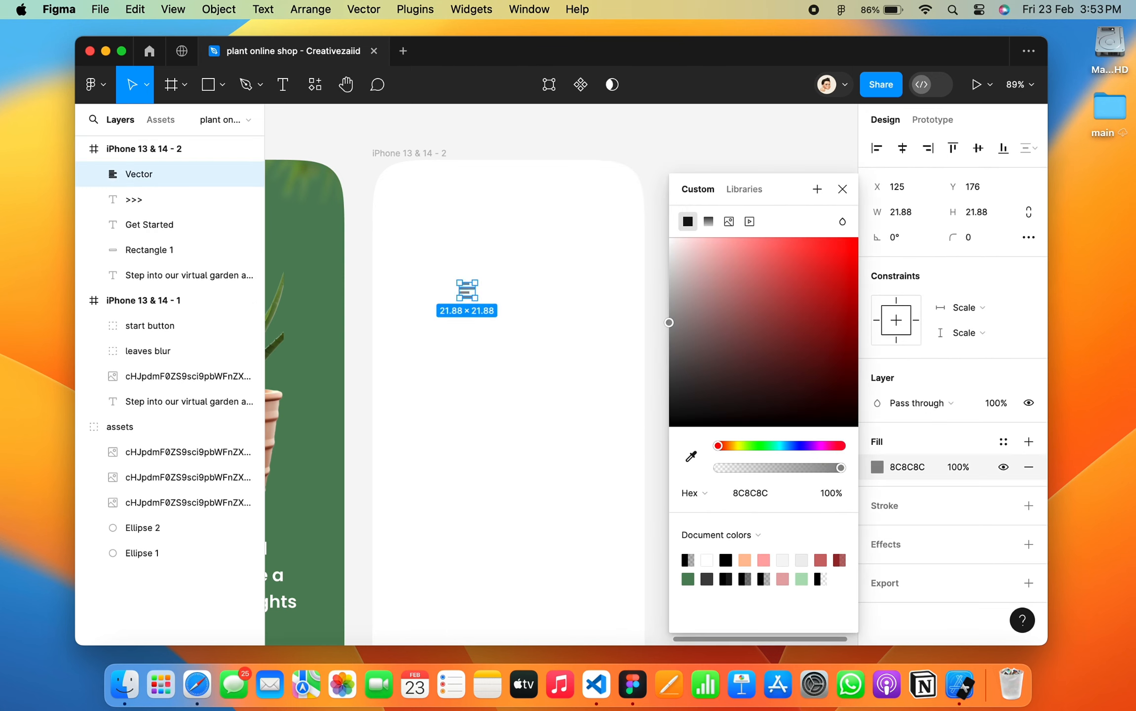
{"action": "left_click", "coordinate": [843, 189]}
{"action": "left_click_drag", "start_coordinate": [466, 290], "coordinate": [411, 227]}
{"action": "scroll", "coordinate": [395, 190], "scroll_direction": "up", "scroll_amount": 5}
{"action": "left_click", "coordinate": [605, 222]}
Draw a circle near the white frame's upper-right corner, level with the menu icon, and resize it to 31 × 31.
{"action": "scroll", "coordinate": [605, 222], "scroll_direction": "down", "scroll_amount": 5}
{"action": "scroll", "coordinate": [605, 223], "scroll_direction": "right", "scroll_amount": 3}
{"action": "left_click", "coordinate": [222, 85]}
{"action": "left_click", "coordinate": [168, 181]}
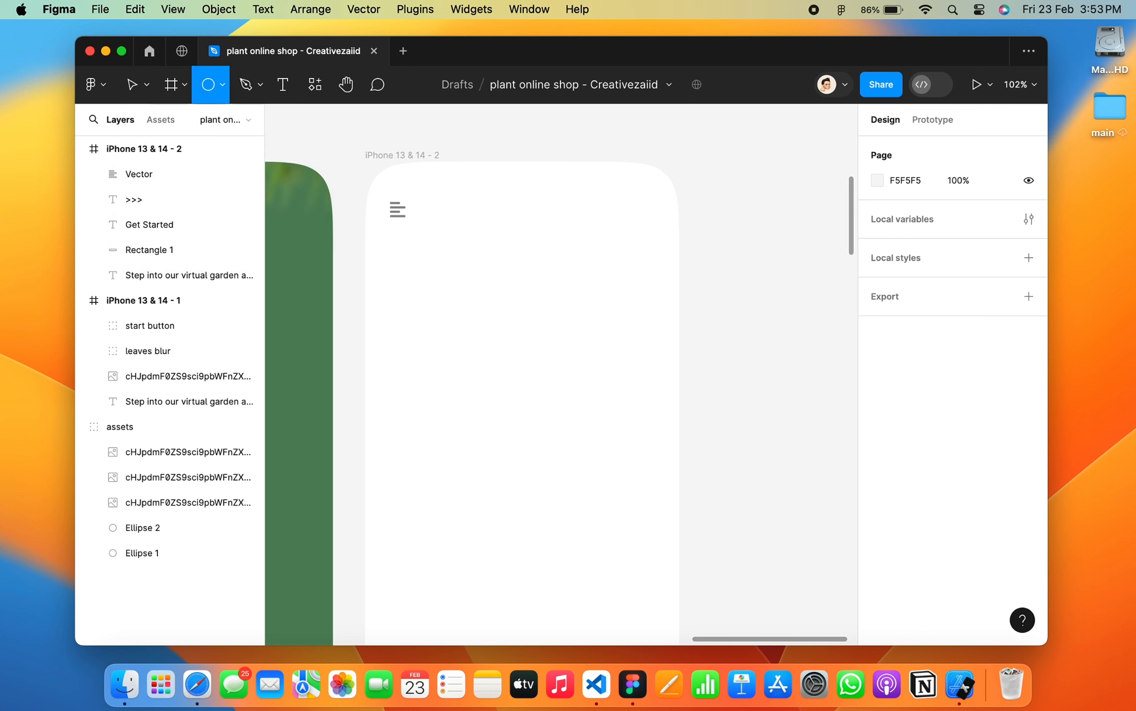
{"action": "scroll", "coordinate": [557, 375], "scroll_direction": "right", "scroll_amount": 2}
{"action": "mouse_move", "coordinate": [567, 206]}
{"action": "left_mouse_down"}
{"action": "mouse_move", "coordinate": [595, 233]}
{"action": "mouse_move", "coordinate": [603, 221]}
{"action": "left_mouse_up"}
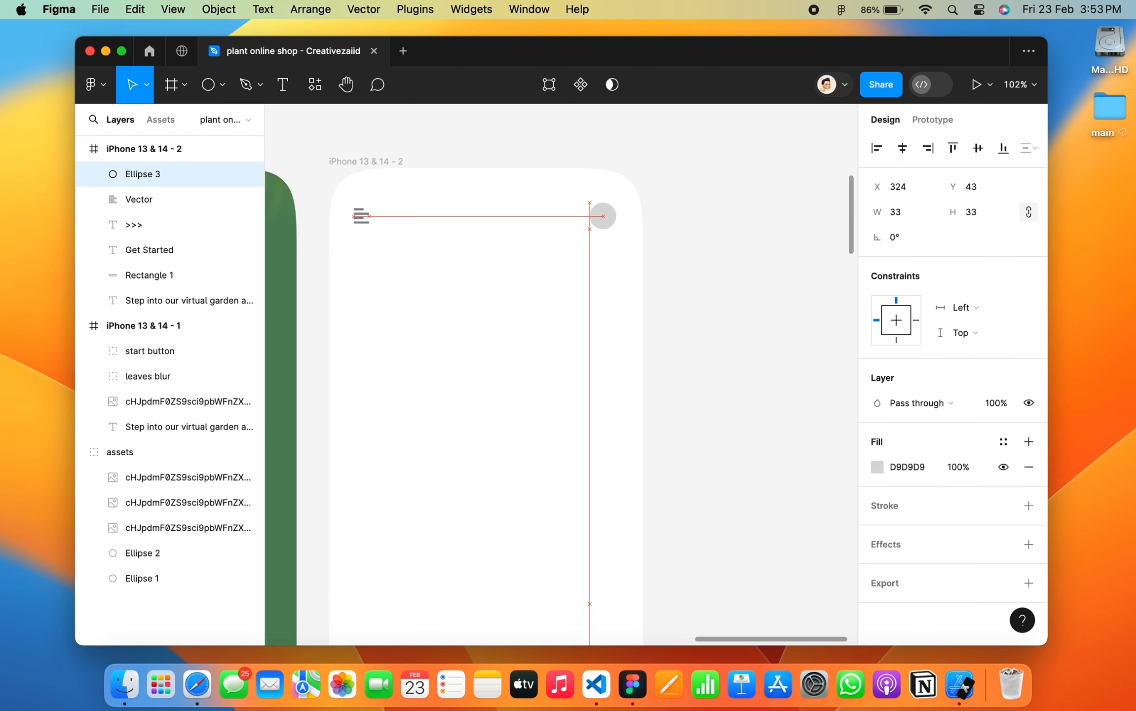
{"action": "scroll", "coordinate": [602, 212], "scroll_direction": "up", "scroll_amount": 5}
{"action": "left_click_drag", "start_coordinate": [645, 264], "coordinate": [641, 259]}
Align the vertical centers of the circle and the menu icon.
{"action": "scroll", "coordinate": [641, 258], "scroll_direction": "down", "scroll_amount": 5}
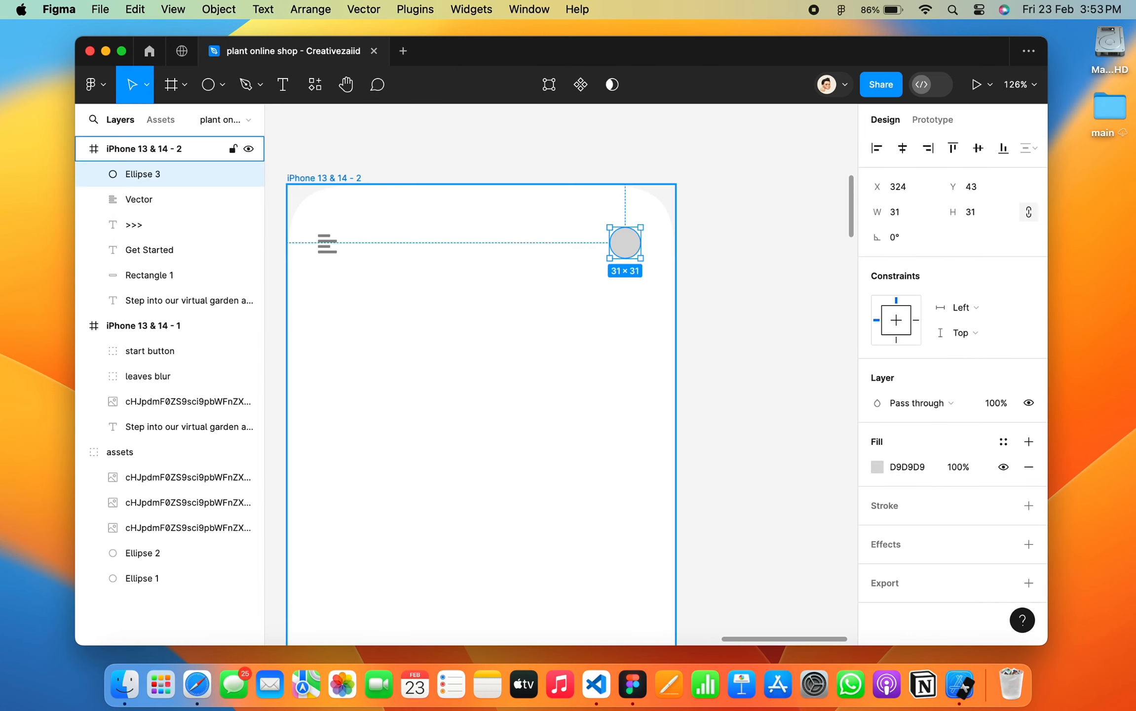
{"action": "left_click", "coordinate": [327, 243], "text": "shift"}
{"action": "left_click", "coordinate": [978, 148]}
{"action": "left_click", "coordinate": [740, 286]}
Fill the circle with the cartoon avatar image as a profile picture.
{"action": "left_click", "coordinate": [625, 243]}
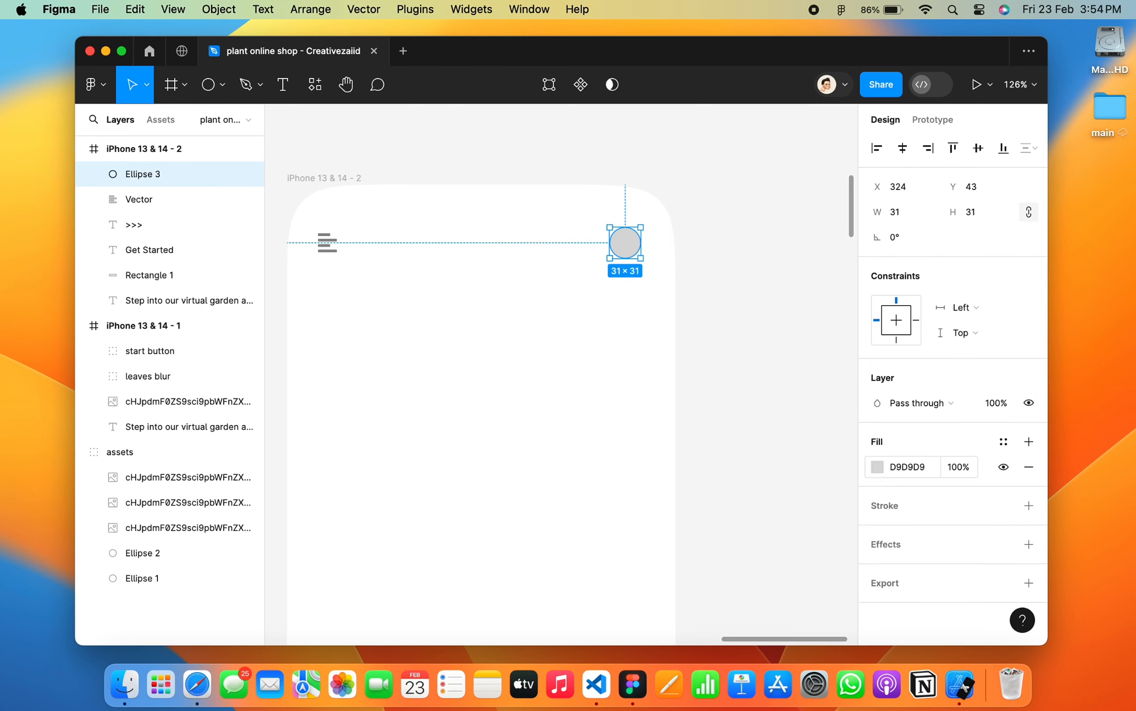
{"action": "left_click", "coordinate": [877, 467]}
{"action": "left_click", "coordinate": [728, 221]}
{"action": "left_click", "coordinate": [764, 334]}
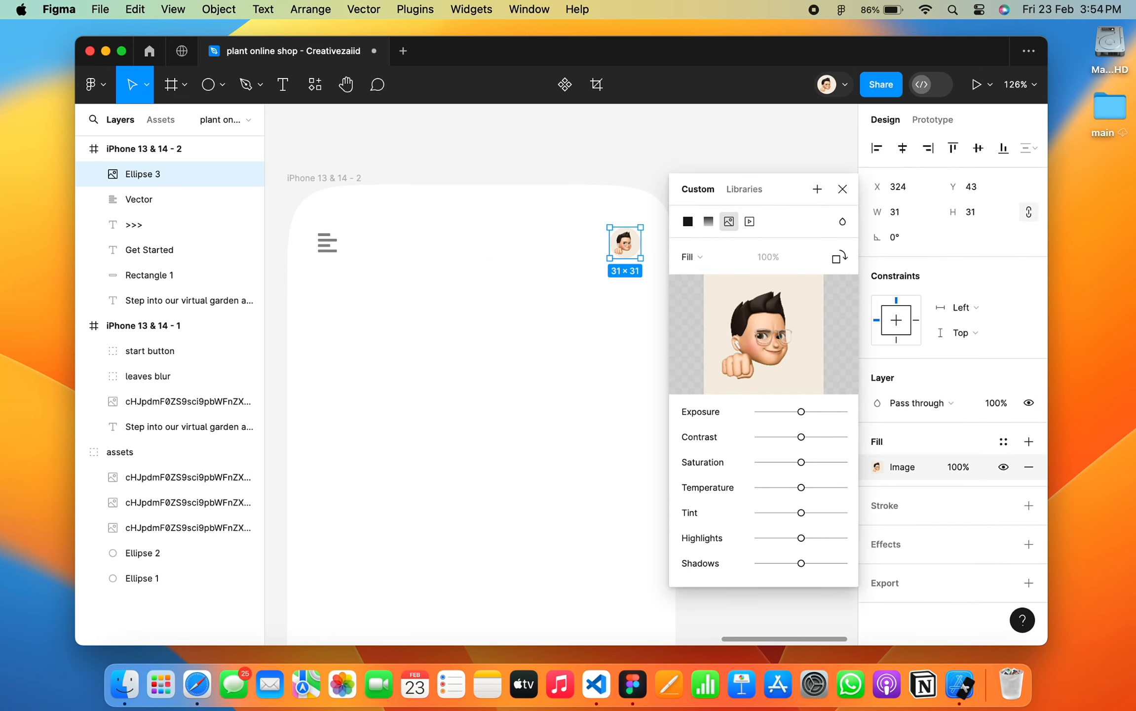
{"action": "left_click", "coordinate": [843, 189]}
{"action": "left_click", "coordinate": [760, 286]}
Draw a search bar rectangle about 325 × 48 below the menu icon and profile picture.
{"action": "scroll", "coordinate": [760, 286], "scroll_direction": "down", "scroll_amount": 2}
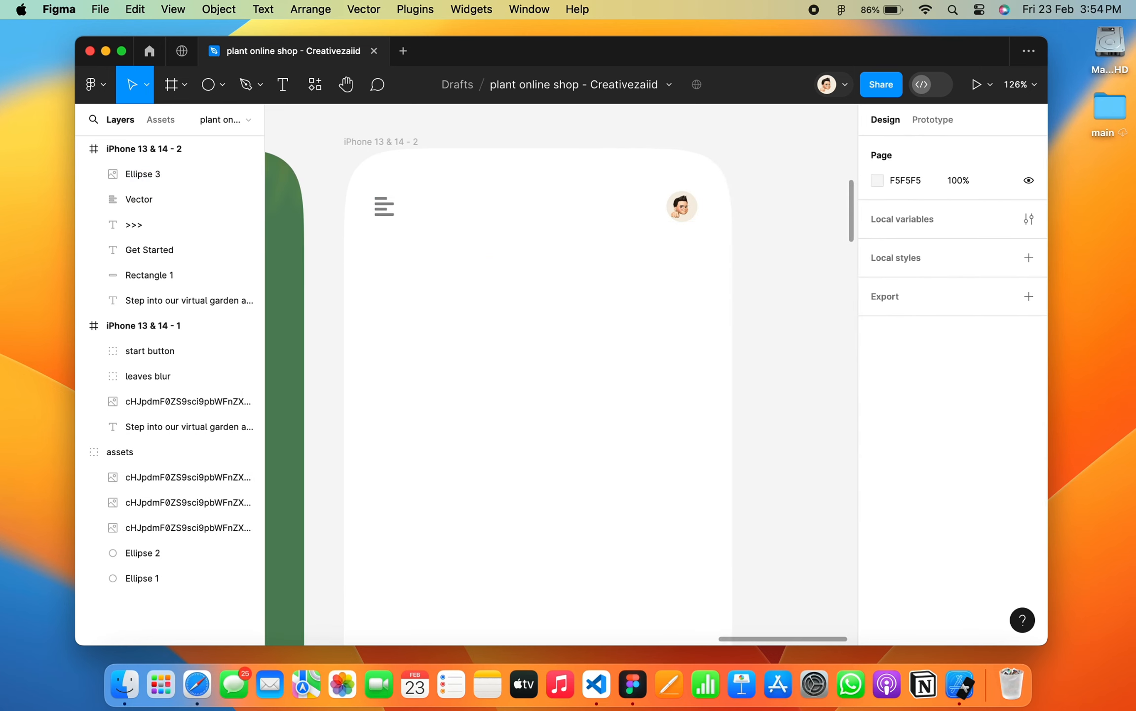
{"action": "left_click", "coordinate": [222, 85]}
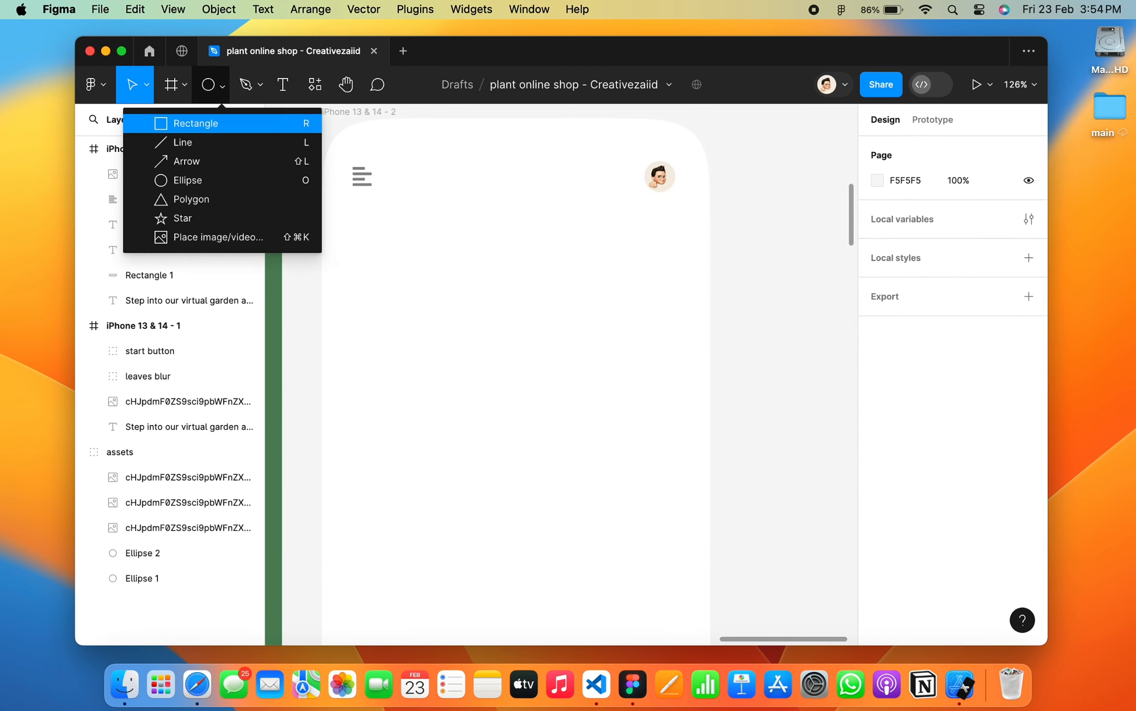
{"action": "left_click", "coordinate": [178, 120]}
{"action": "mouse_move", "coordinate": [351, 218]}
{"action": "left_mouse_down"}
{"action": "mouse_move", "coordinate": [438, 247]}
{"action": "mouse_move", "coordinate": [676, 265]}
{"action": "left_mouse_up"}
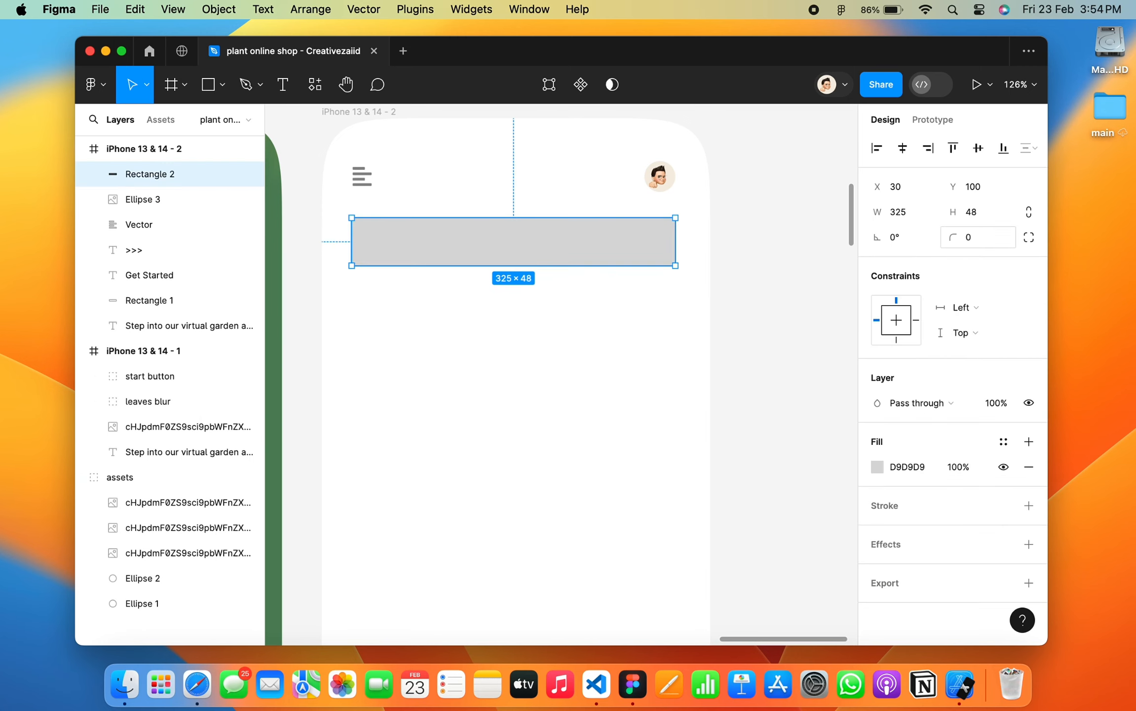
Set the search bar rectangle's corner radius to 14.
{"action": "left_click", "coordinate": [1029, 237]}
{"action": "left_click_drag", "start_coordinate": [746, 360], "coordinate": [752, 361]}
{"action": "left_click_drag", "start_coordinate": [953, 237], "coordinate": [973, 237]}
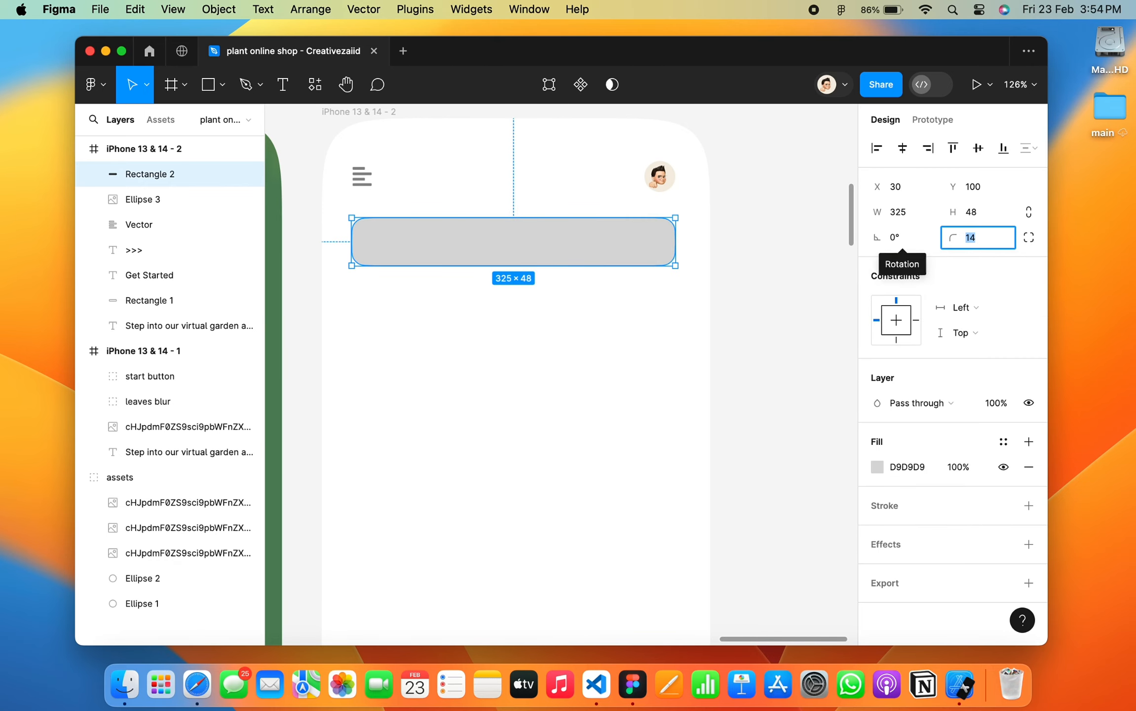
Set the search bar's width to 324 and center it horizontally in the white frame.
{"action": "left_click", "coordinate": [902, 148]}
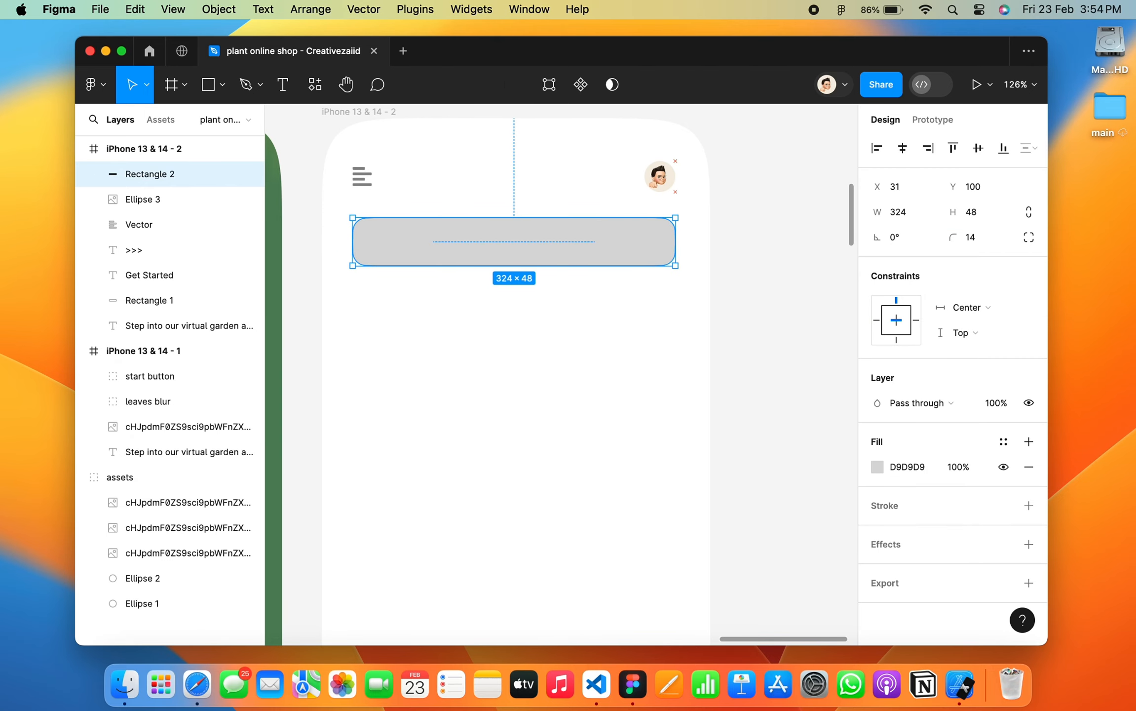
{"action": "left_click", "coordinate": [902, 148]}
{"action": "left_click", "coordinate": [691, 296]}
Change the search bar's fill to light grey F4F4F4.
{"action": "left_click", "coordinate": [622, 254]}
{"action": "left_click", "coordinate": [877, 467]}
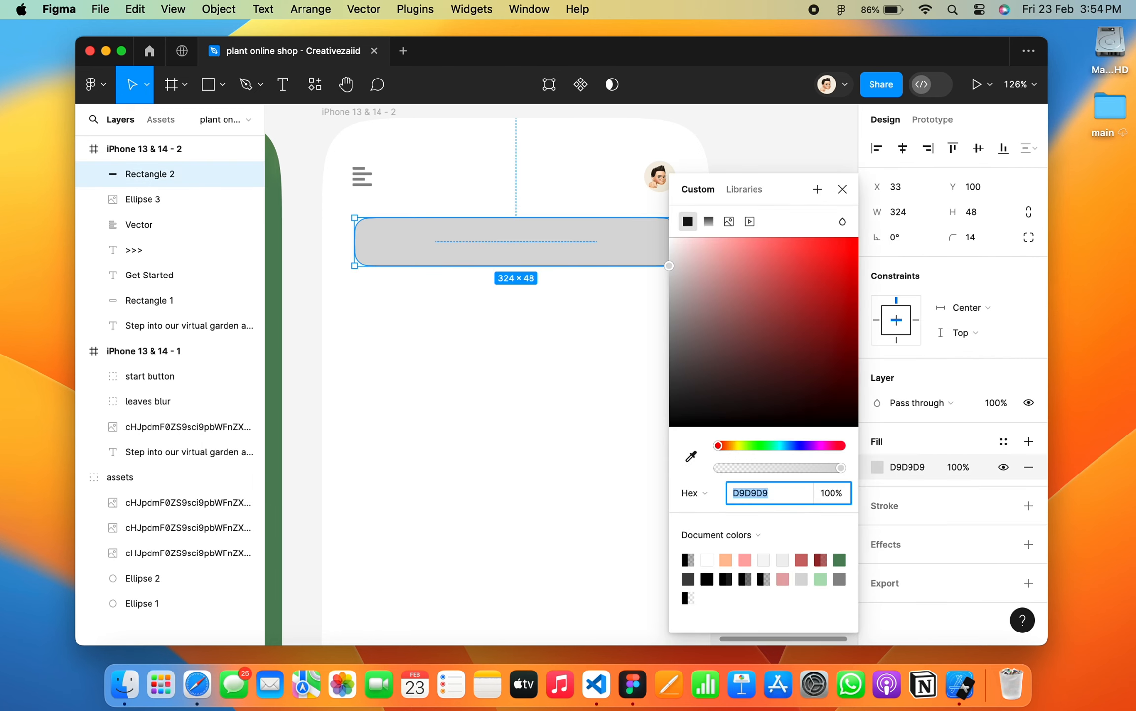
{"action": "left_click_drag", "start_coordinate": [670, 265], "coordinate": [669, 245]}
{"action": "left_click", "coordinate": [843, 189]}
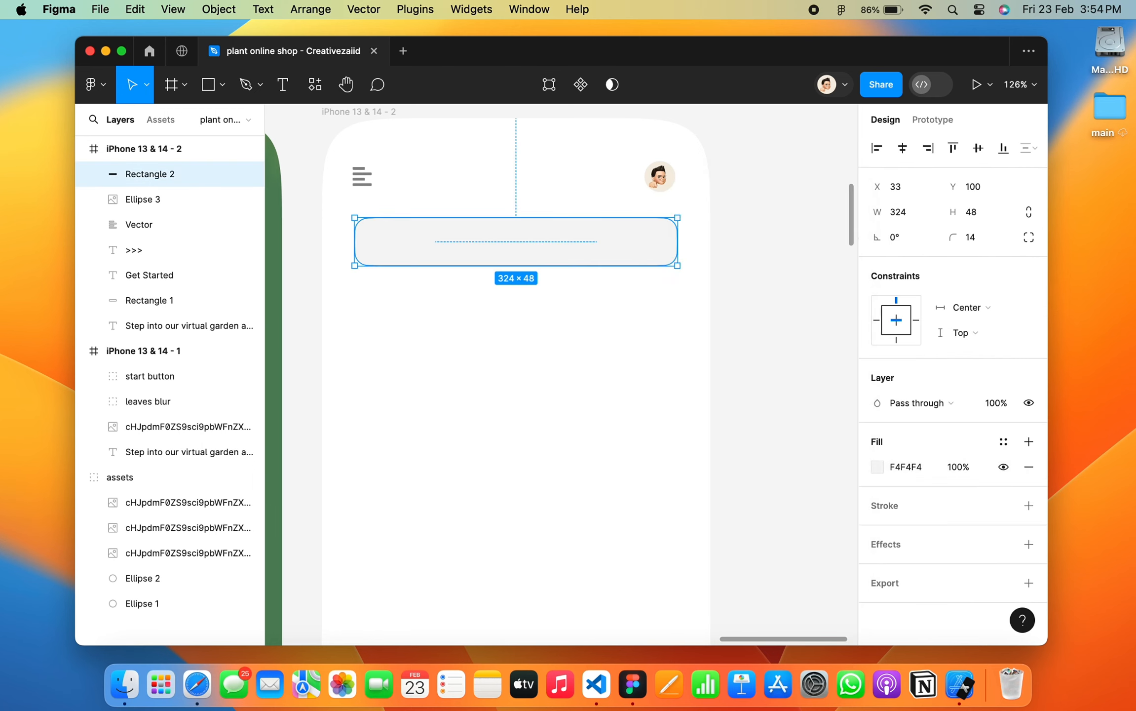
{"action": "left_click", "coordinate": [799, 212]}
Lighten the search bar's fill to F9F9F9.
{"action": "scroll", "coordinate": [799, 212], "scroll_direction": "up", "scroll_amount": 2}
{"action": "left_click", "coordinate": [658, 306]}
{"action": "left_click", "coordinate": [876, 467]}
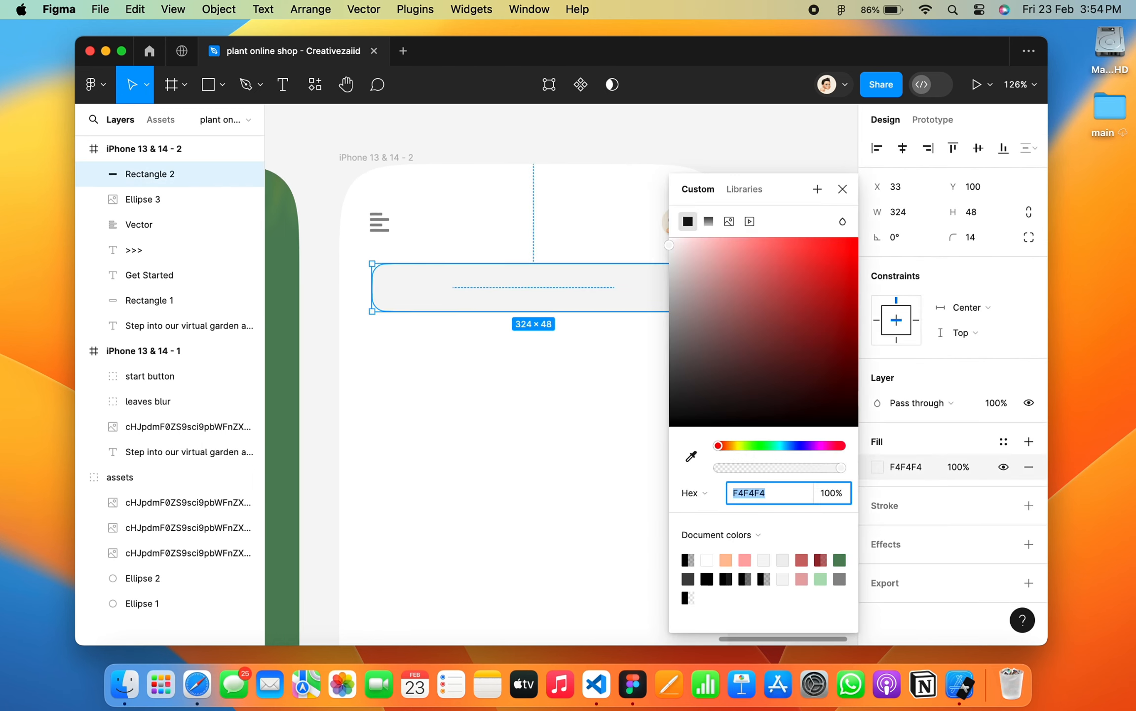
{"action": "left_click_drag", "start_coordinate": [674, 251], "coordinate": [669, 240]}
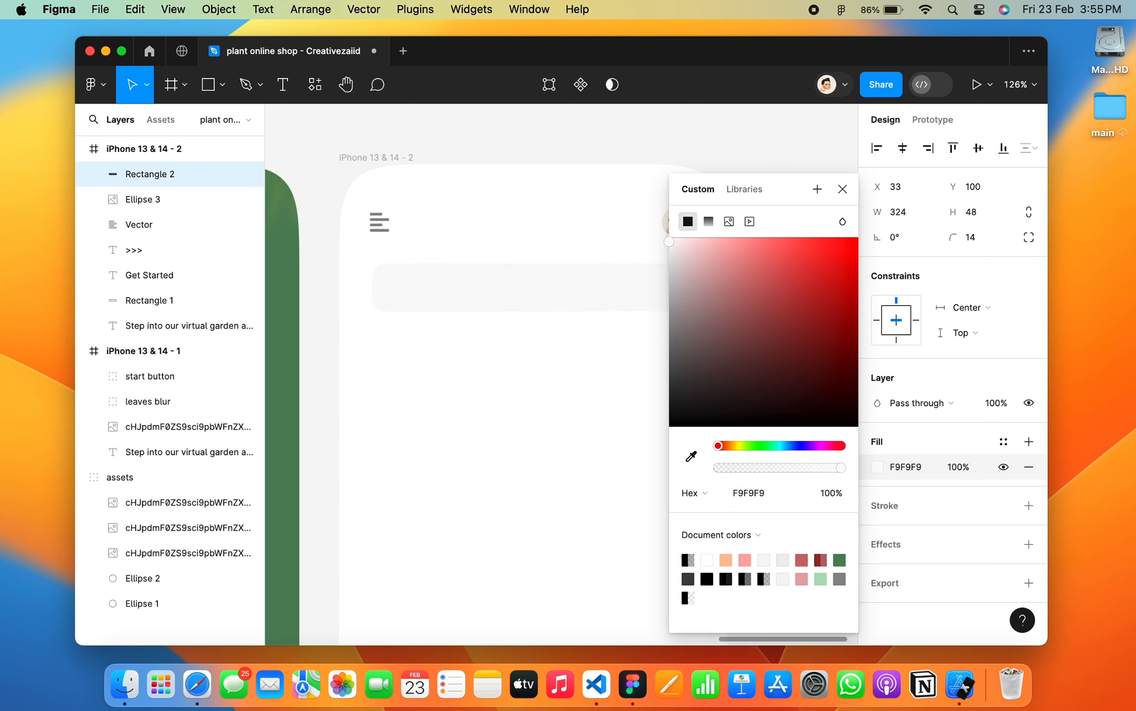
{"action": "left_click", "coordinate": [842, 189]}
{"action": "scroll", "coordinate": [494, 215], "scroll_direction": "up", "scroll_amount": 2}
{"action": "left_click", "coordinate": [688, 204]}
Add a text box about 129 × 22 reading "Search..." inside the search bar.
{"action": "scroll", "coordinate": [689, 203], "scroll_direction": "down", "scroll_amount": 3}
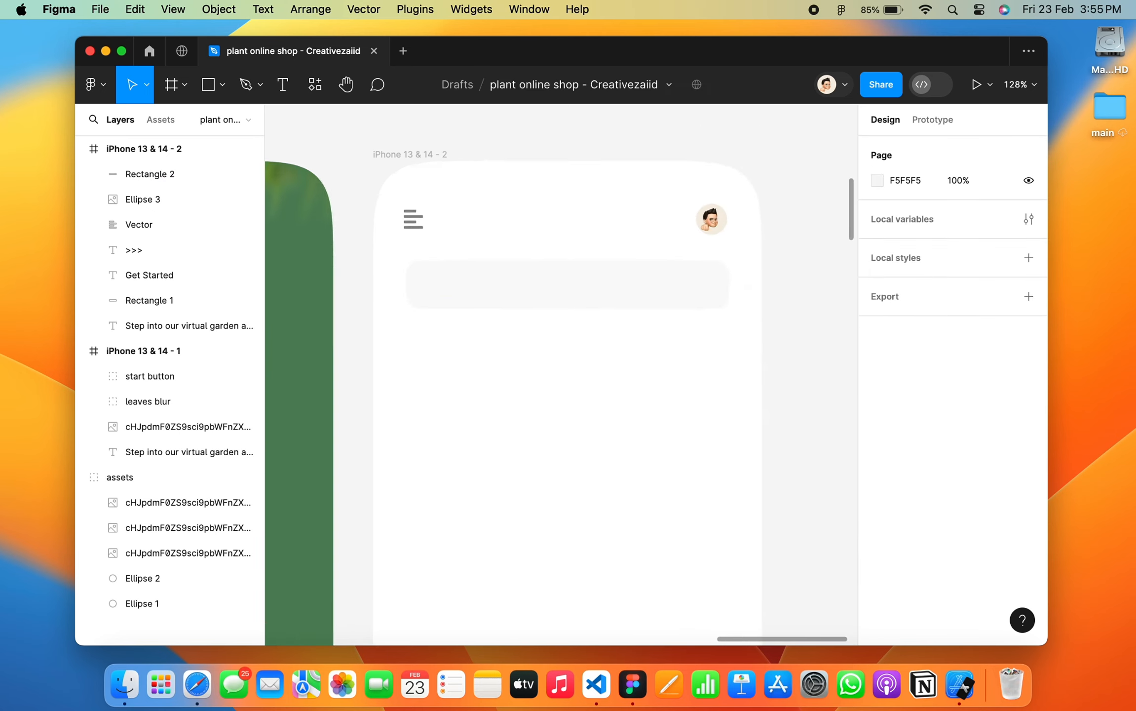
{"action": "key", "text": "t"}
{"action": "scroll", "coordinate": [503, 312], "scroll_direction": "up", "scroll_amount": 5}
{"action": "left_click_drag", "start_coordinate": [411, 270], "coordinate": [624, 305]}
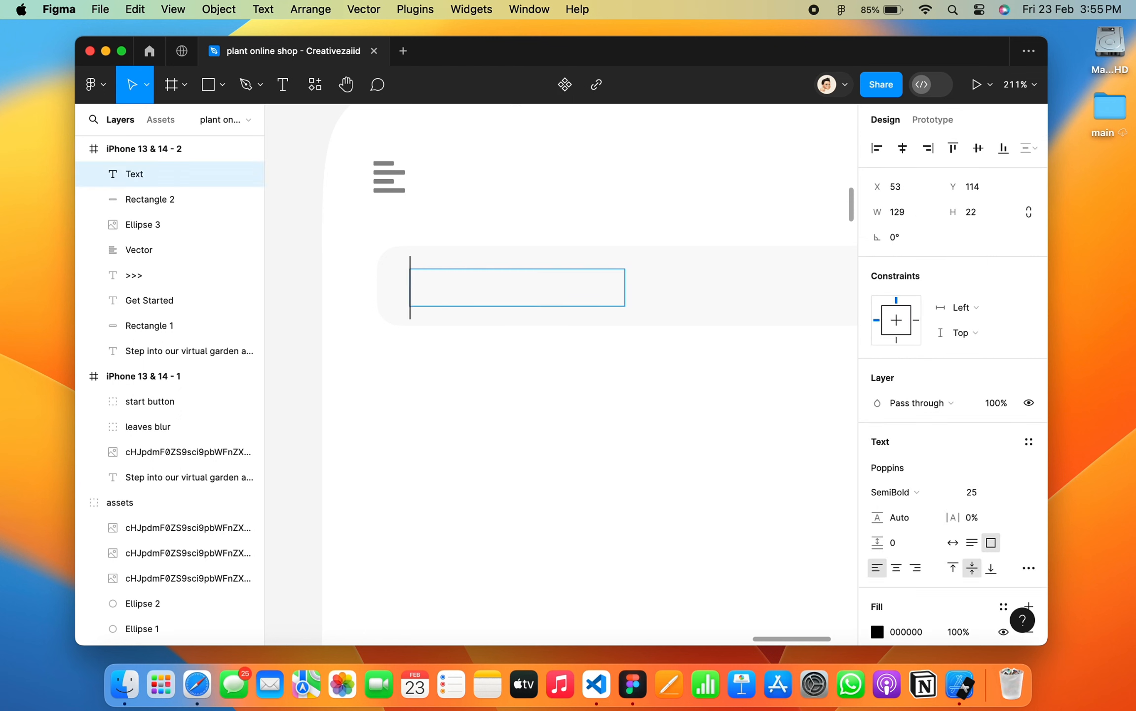
{"action": "type", "text": "Search..."}
Set the "Search..." text to font size 14 with a light grey B4B4B4 fill.
{"action": "key", "text": "super+a"}
{"action": "left_click", "coordinate": [971, 492]}
{"action": "type", "text": "16"}
{"action": "key", "text": "Return"}
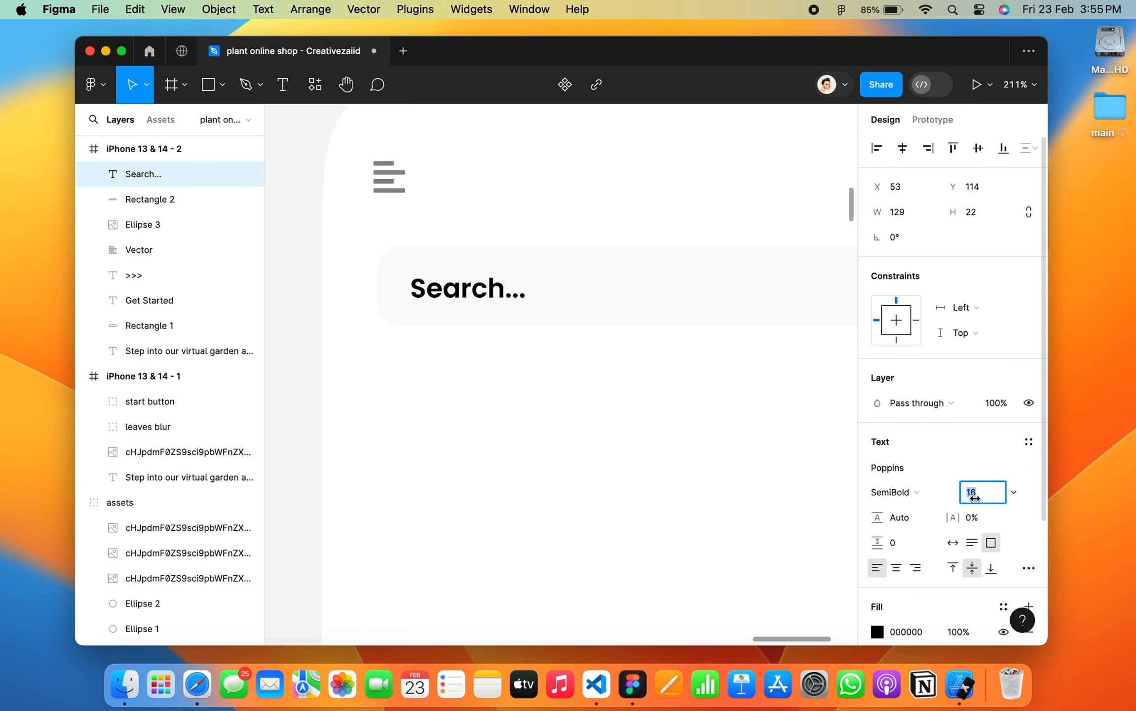
{"action": "left_click", "coordinate": [877, 632]}
{"action": "left_click_drag", "start_coordinate": [720, 357], "coordinate": [613, 296]}
{"action": "left_click", "coordinate": [842, 189]}
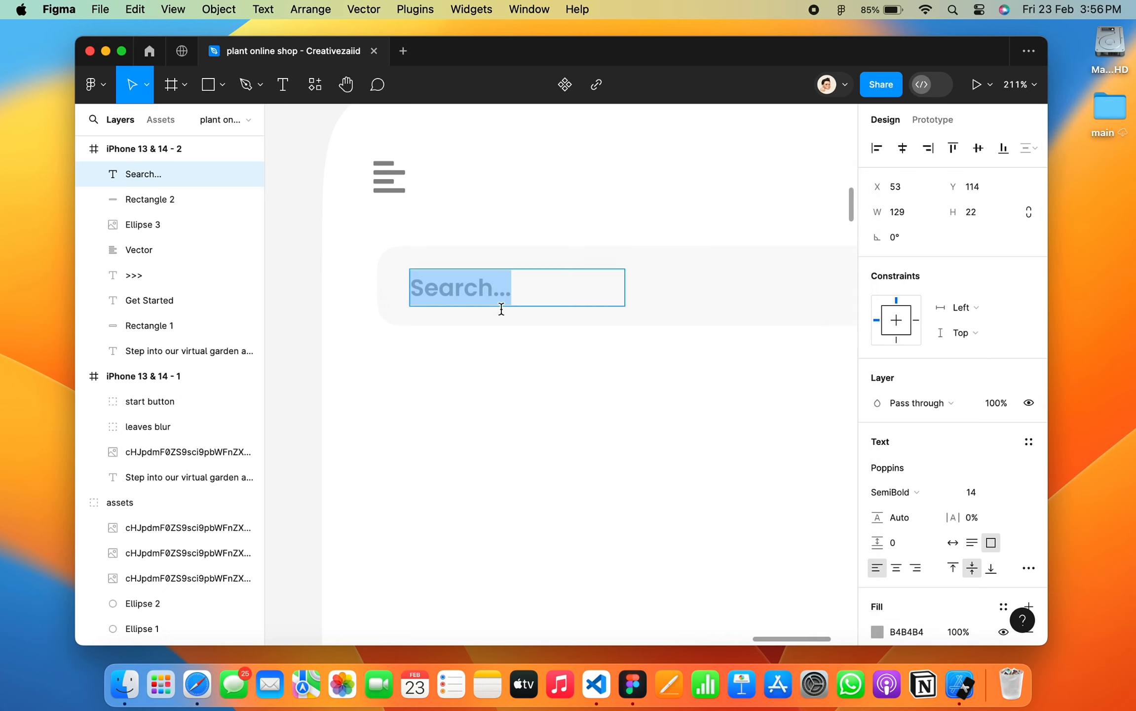
Shrink the "Search..." text box to about 64 × 10 and centre it vertically within the search bar.
{"action": "scroll", "coordinate": [499, 313], "scroll_direction": "down", "scroll_amount": 5}
{"action": "key", "text": "Escape"}
{"action": "left_click_drag", "start_coordinate": [536, 312], "coordinate": [477, 301]}
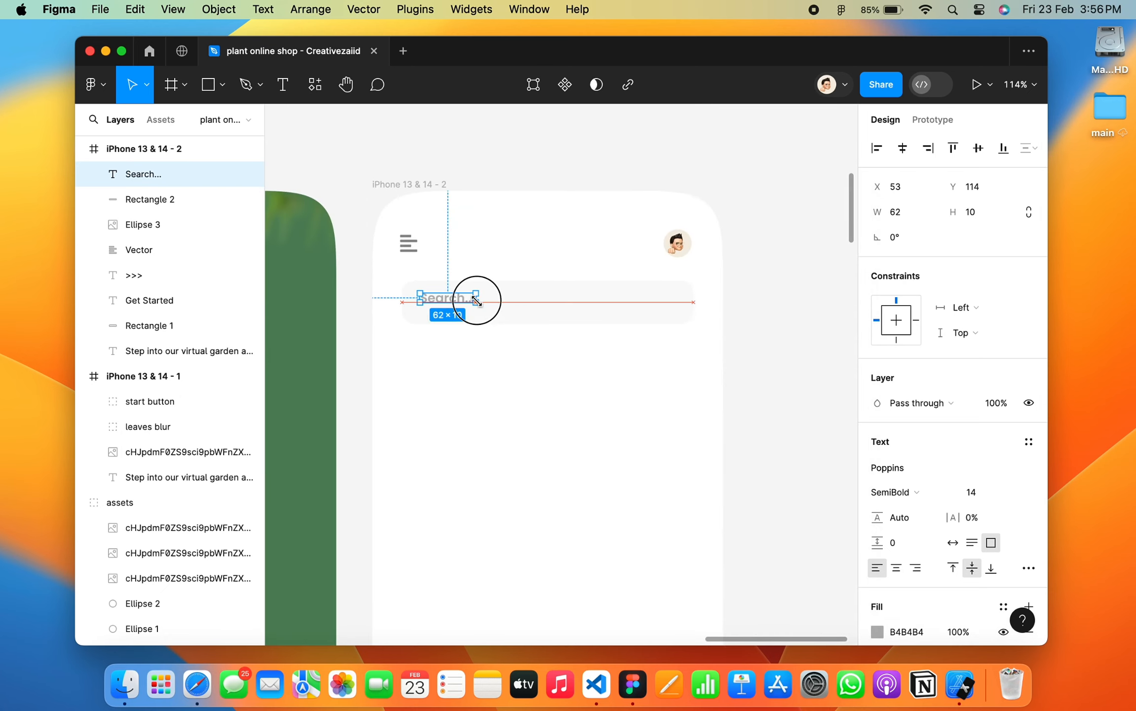
{"action": "left_click", "coordinate": [540, 314], "text": "shift"}
{"action": "left_click", "coordinate": [977, 148]}
{"action": "left_click", "coordinate": [506, 369]}
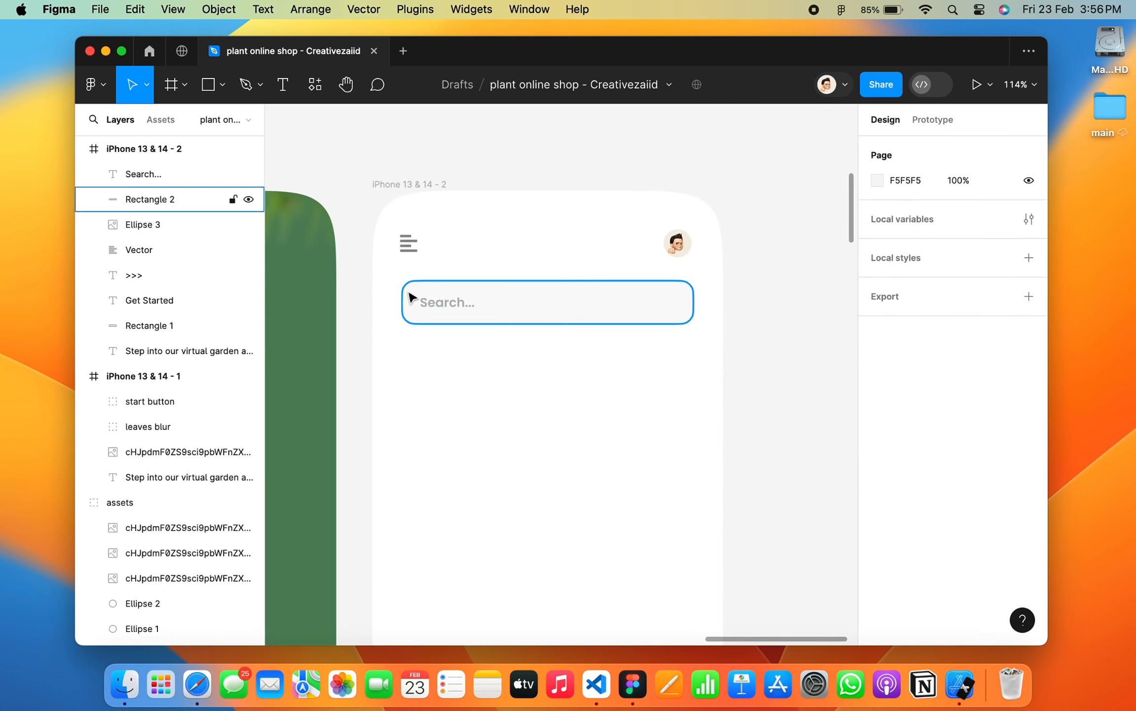
Set the "Search..." text's font weight to Regular.
{"action": "left_click", "coordinate": [446, 302]}
{"action": "left_click", "coordinate": [893, 492]}
{"action": "left_click", "coordinate": [893, 491]}
{"action": "left_click", "coordinate": [893, 491]}
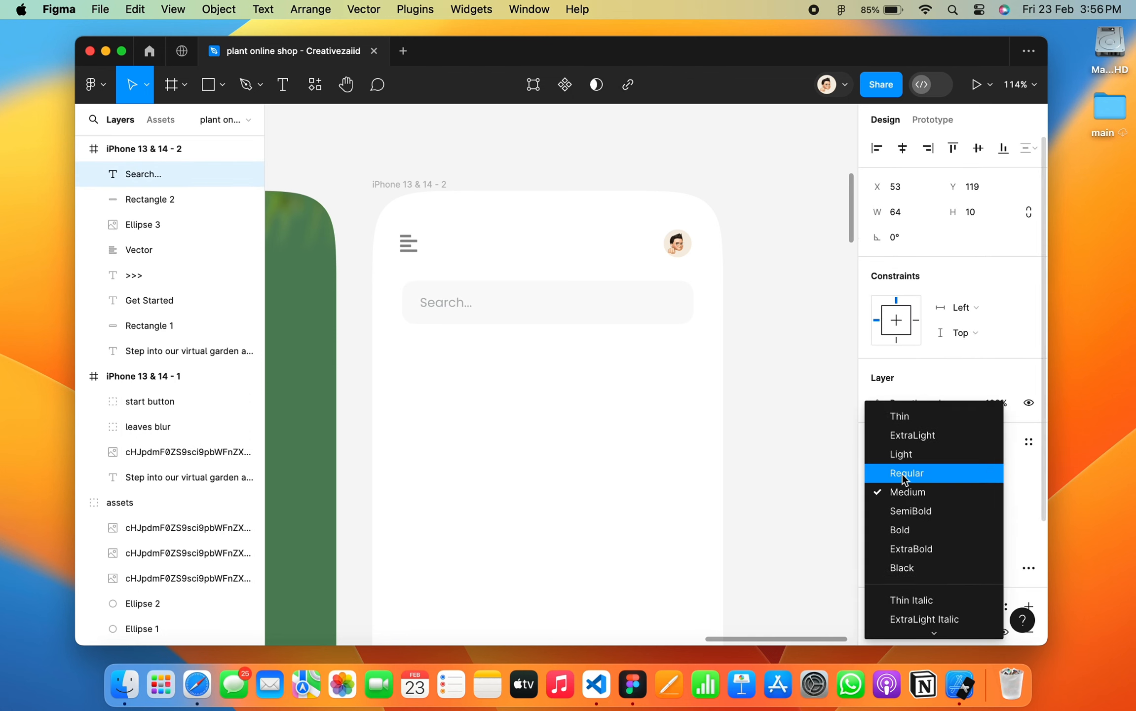
{"action": "left_click", "coordinate": [901, 473]}
{"action": "left_click", "coordinate": [557, 401]}
{"action": "key", "text": "shift+0"}
Set the "Search..." text's font weight to Medium.
{"action": "left_click", "coordinate": [423, 323]}
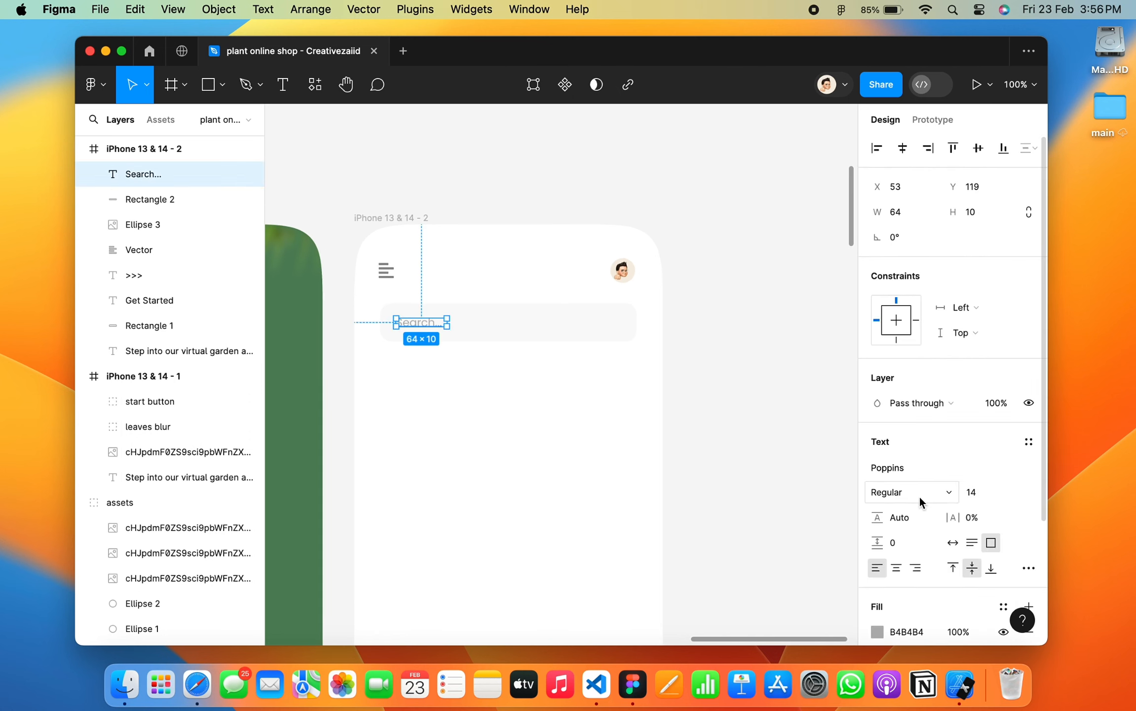
{"action": "left_click", "coordinate": [919, 495]}
{"action": "left_click", "coordinate": [915, 513]}
{"action": "left_click", "coordinate": [523, 332]}
{"action": "left_click", "coordinate": [512, 377]}
{"action": "scroll", "coordinate": [511, 377], "scroll_direction": "down", "scroll_amount": 5}
{"action": "scroll", "coordinate": [513, 378], "scroll_direction": "up", "scroll_amount": 5}
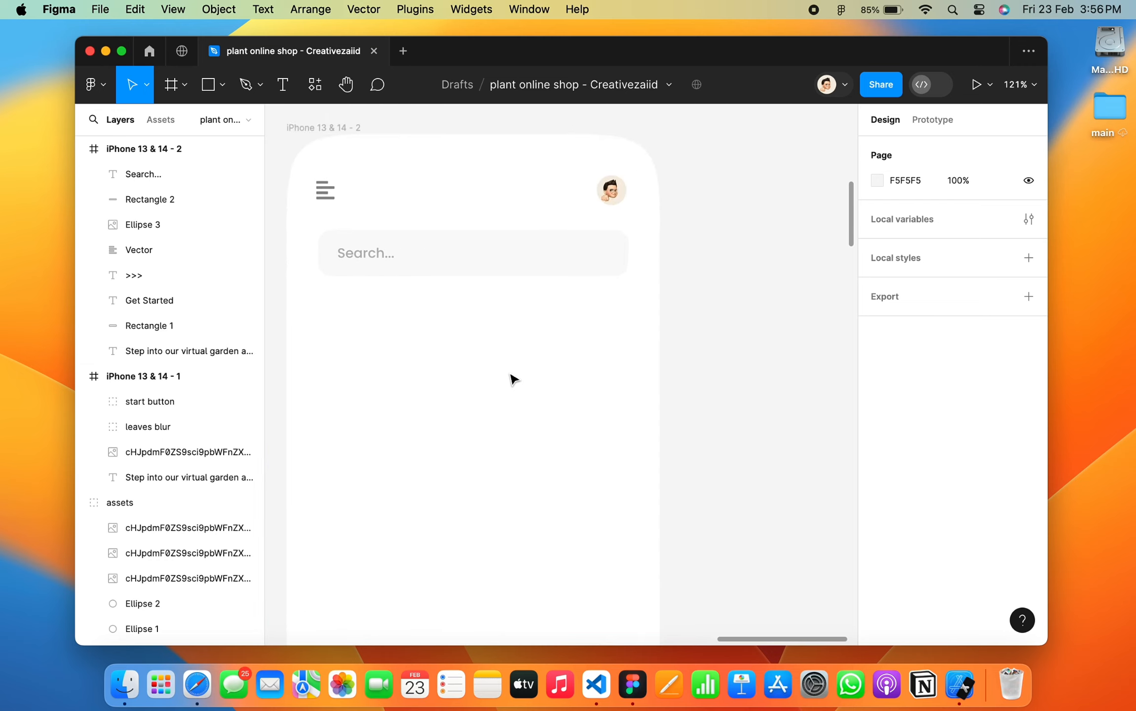
{"action": "right_click", "coordinate": [512, 376]}
{"action": "mouse_move", "coordinate": [571, 501]}
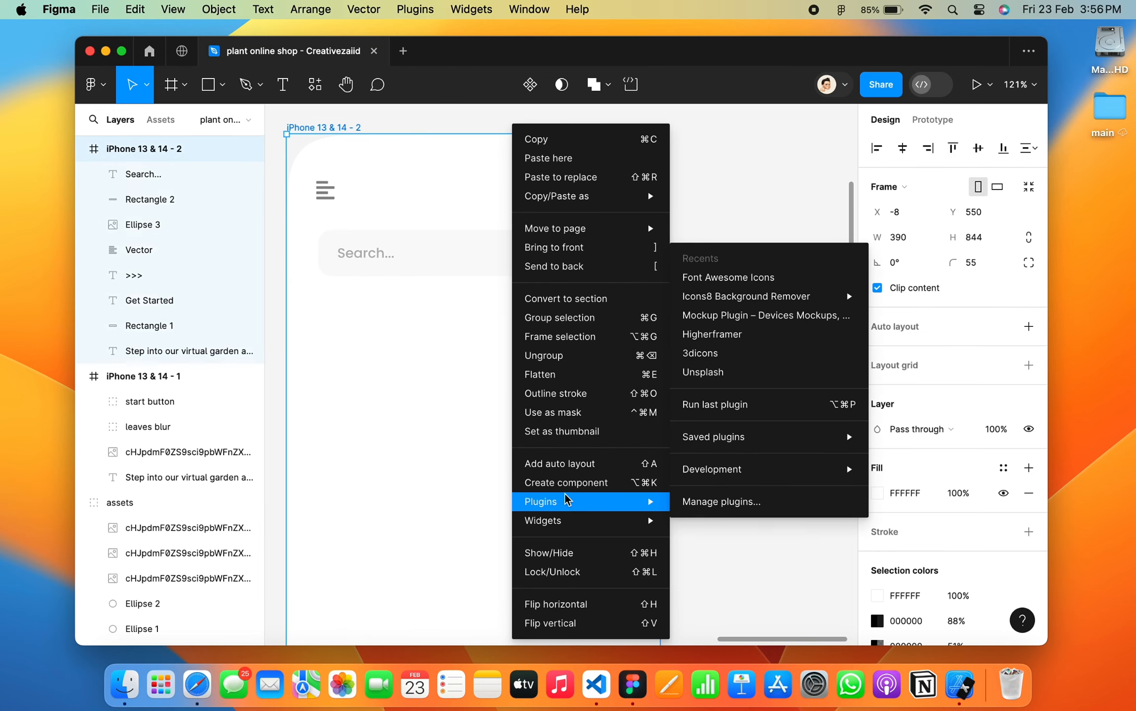
{"action": "left_click", "coordinate": [738, 278]}
{"action": "type", "text": "sear"}
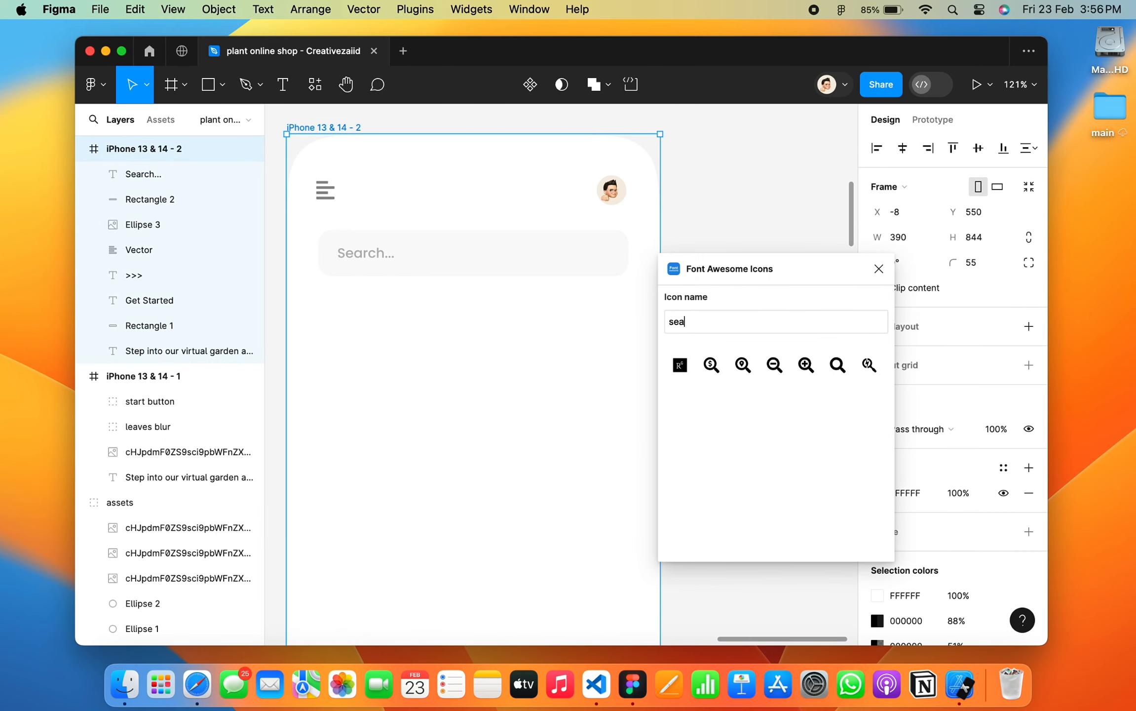
{"action": "key", "text": "BackSpace"}
{"action": "key", "text": "BackSpace"}
{"action": "key", "text": "BackSpace"}
{"action": "left_click", "coordinate": [878, 268]}
{"action": "left_click", "coordinate": [728, 322]}
Find the Iconhub plugin and run it.
{"action": "left_click", "coordinate": [314, 85]}
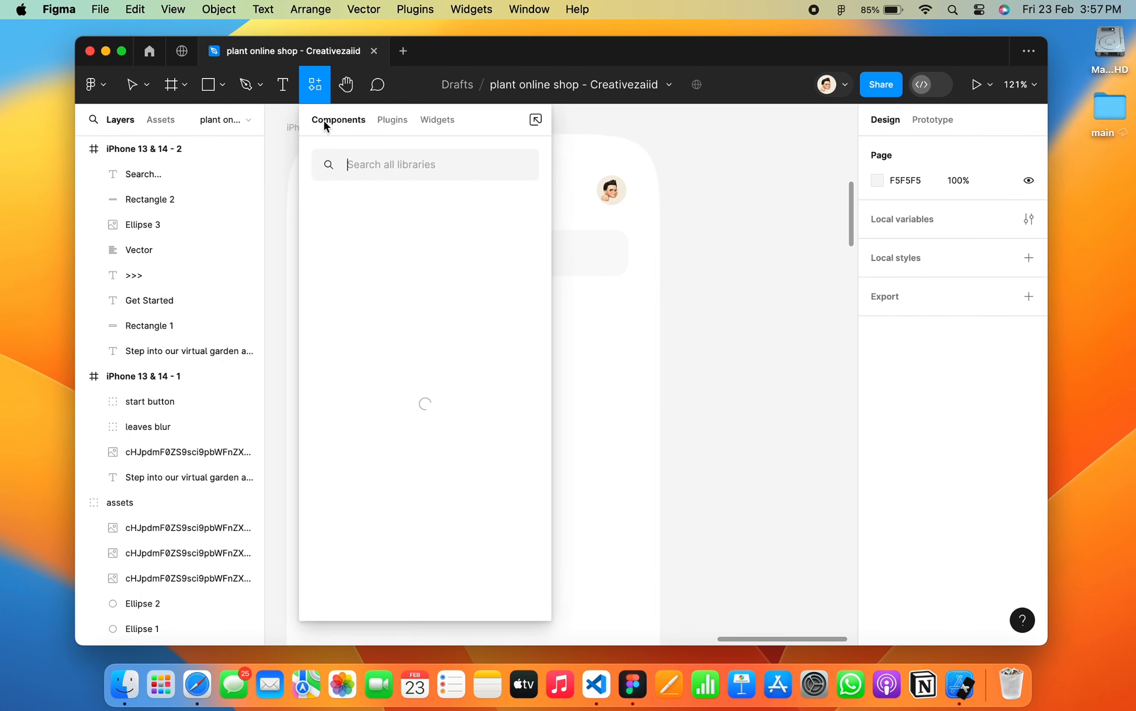
{"action": "left_click", "coordinate": [391, 119]}
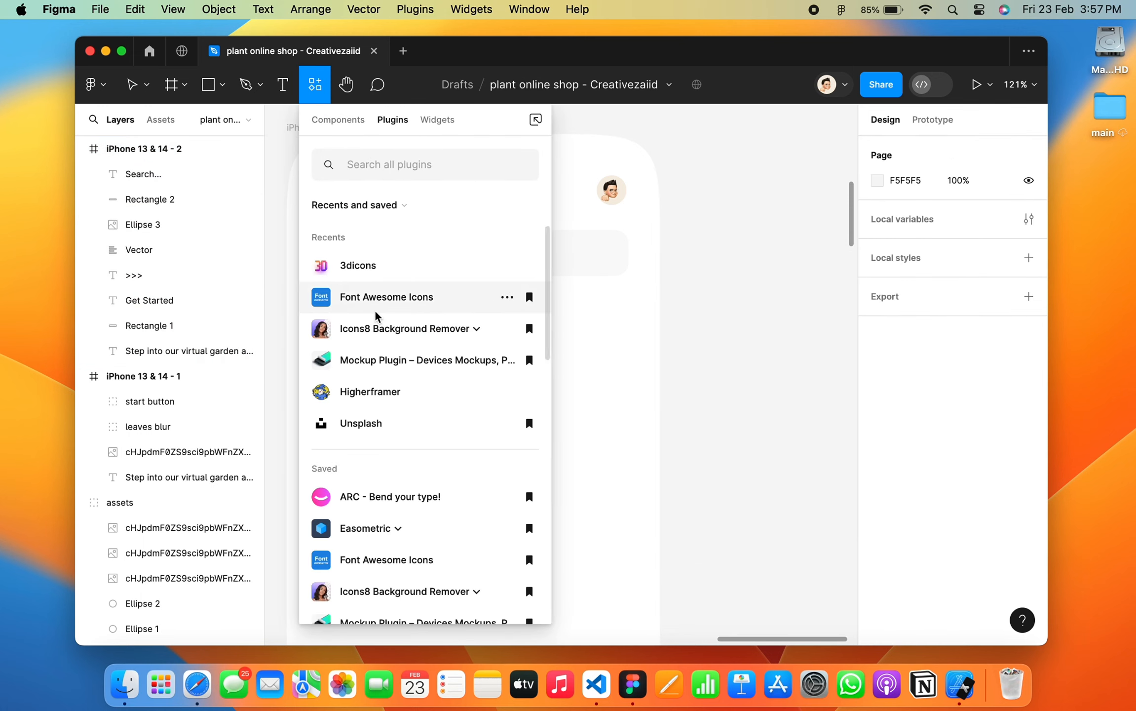
{"action": "scroll", "coordinate": [401, 514], "scroll_direction": "down", "scroll_amount": 5}
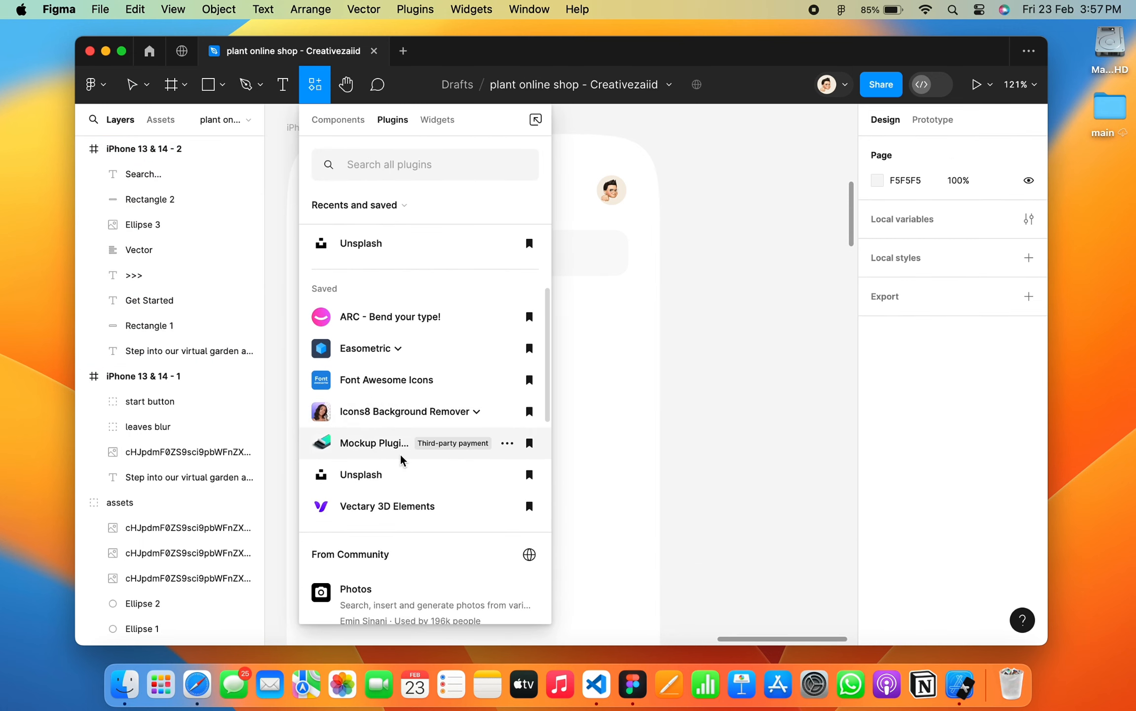
{"action": "scroll", "coordinate": [400, 459], "scroll_direction": "up", "scroll_amount": 5}
{"action": "type", "text": "iconhu"}
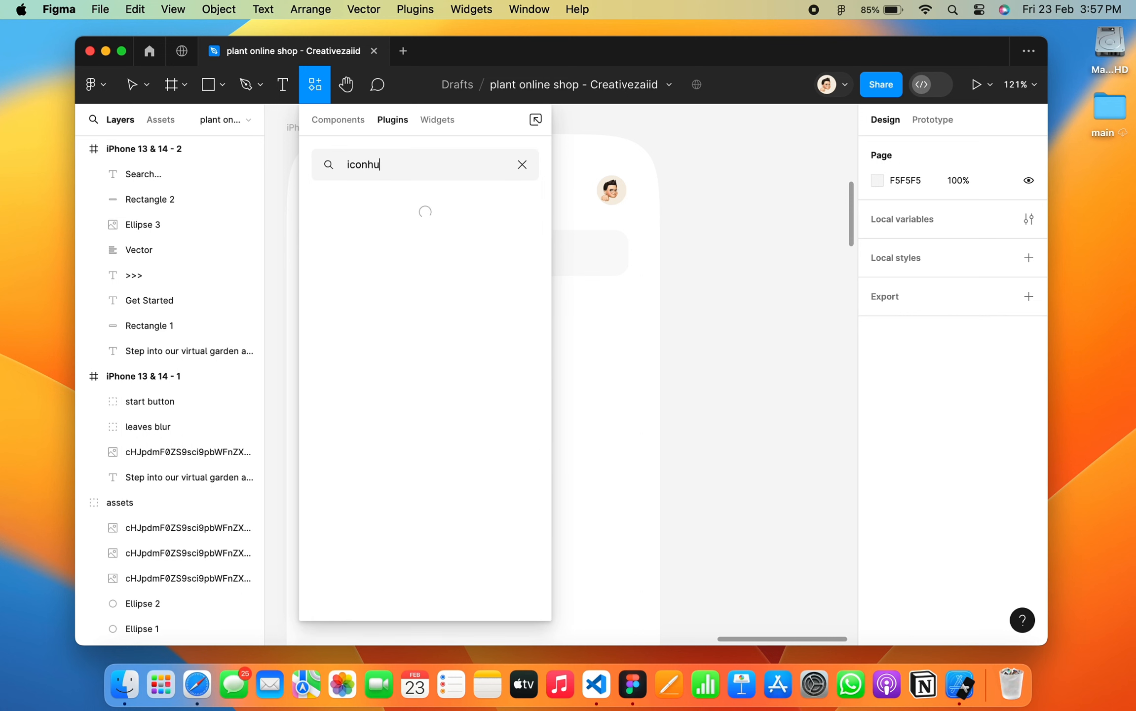
{"action": "left_click", "coordinate": [350, 232]}
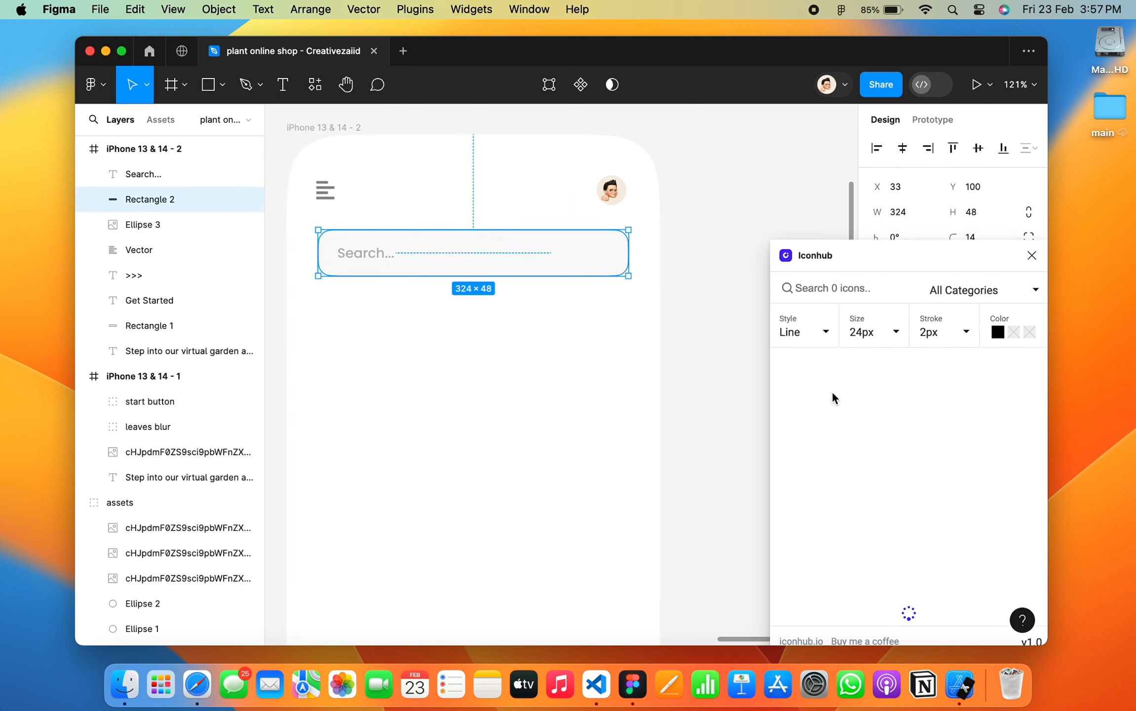
Search Iconhub for "search" and insert a line-style magnifying glass icon into the search bar.
{"action": "left_click", "coordinate": [829, 288]}
{"action": "type", "text": "search"}
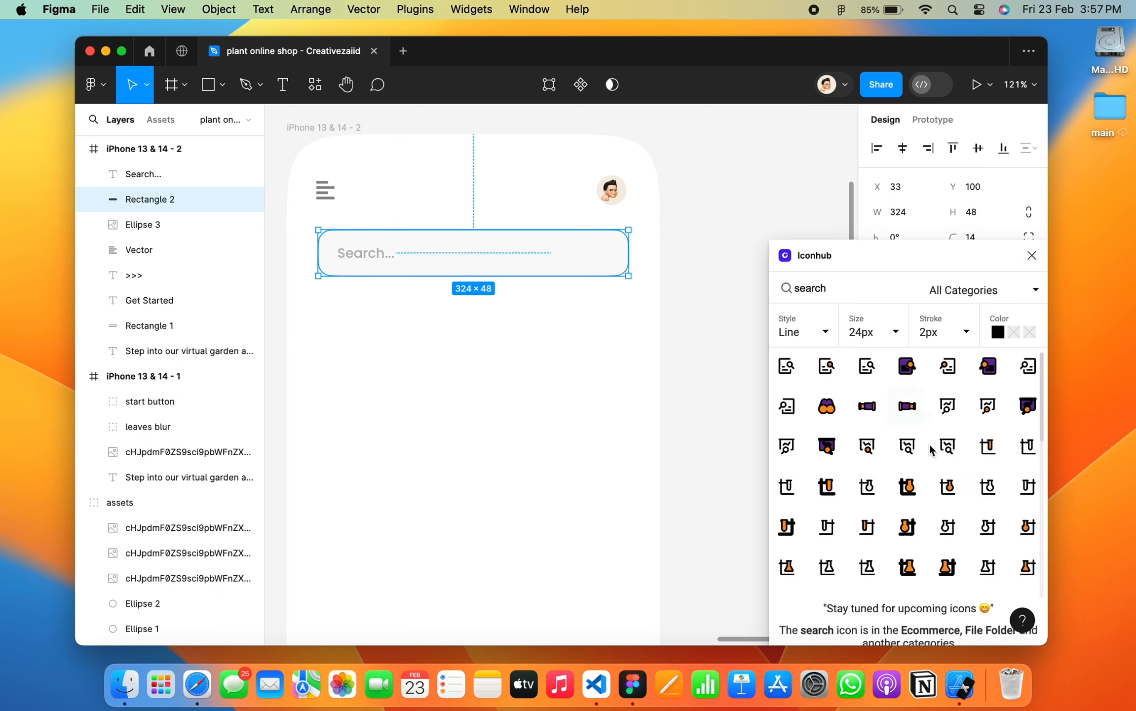
{"action": "scroll", "coordinate": [932, 469], "scroll_direction": "down", "scroll_amount": 2}
{"action": "left_click", "coordinate": [989, 431]}
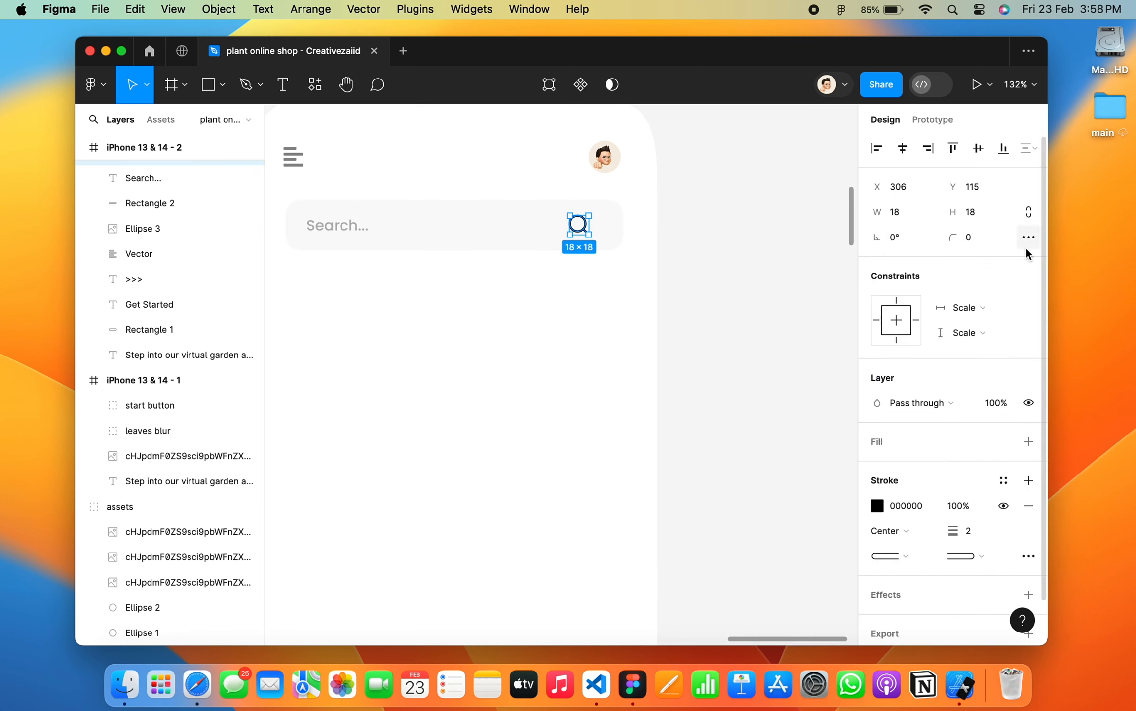
Copy the "Search..." text's light grey B4B4B4 fill and apply it to the magnifying glass icon's stroke.
{"action": "left_click", "coordinate": [148, 176]}
{"action": "left_click", "coordinate": [901, 631]}
{"action": "key", "text": "super+c"}
{"action": "left_click", "coordinate": [578, 228]}
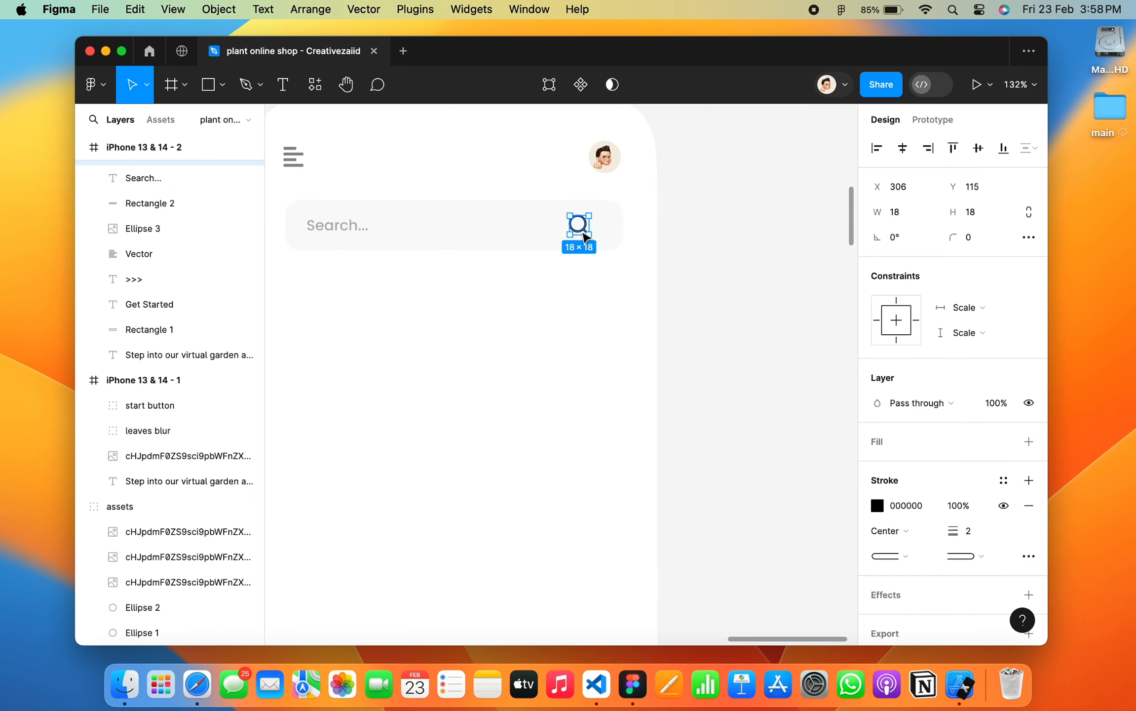
{"action": "key", "text": "super+v"}
{"action": "scroll", "coordinate": [527, 197], "scroll_direction": "up", "scroll_amount": 5}
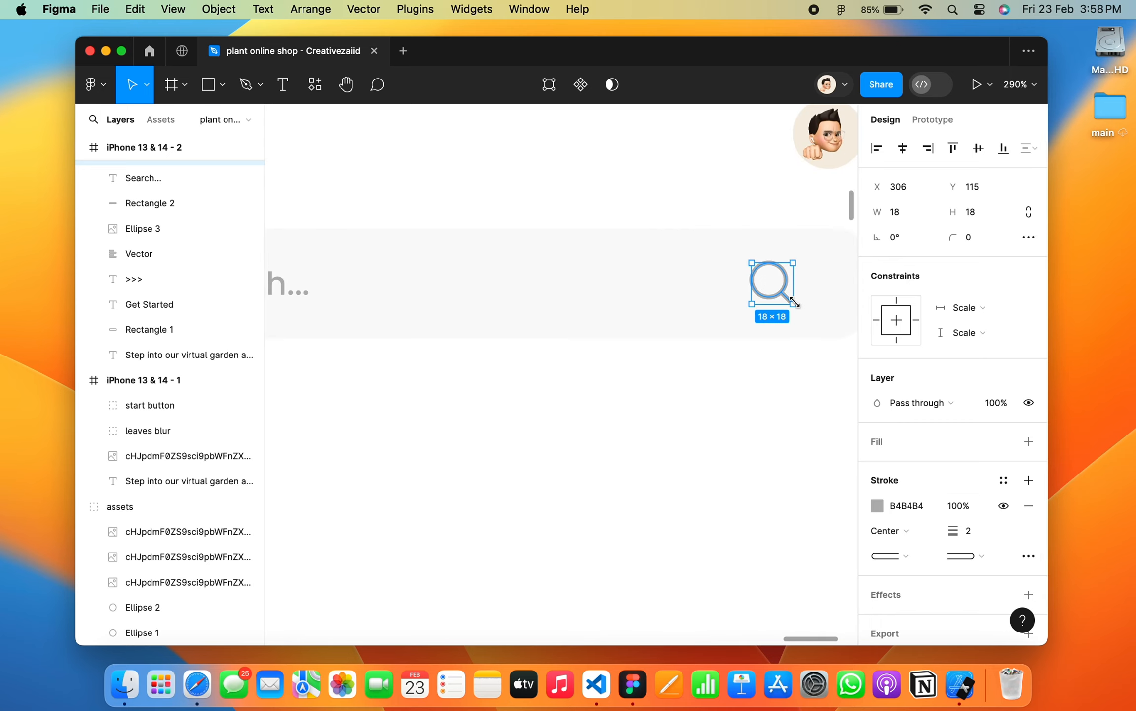
Shrink the magnifying glass icon to about 15 × 15 and align it vertically with the "Search..." text.
{"action": "left_click_drag", "start_coordinate": [792, 303], "coordinate": [786, 295]}
{"action": "left_click", "coordinate": [296, 285], "text": "shift"}
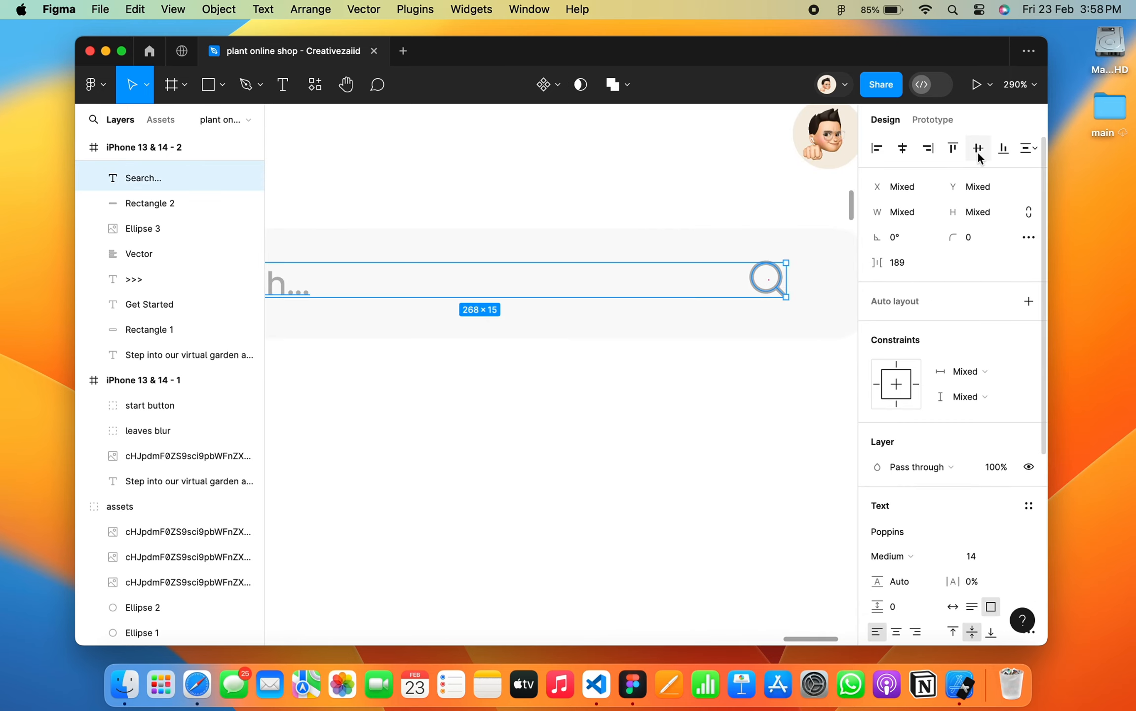
{"action": "left_click", "coordinate": [785, 405]}
Move the magnifying glass icon closer to the search bar's right end.
{"action": "scroll", "coordinate": [765, 423], "scroll_direction": "down", "scroll_amount": 5}
{"action": "scroll", "coordinate": [765, 424], "scroll_direction": "down", "scroll_amount": 2}
{"action": "scroll", "coordinate": [765, 424], "scroll_direction": "right", "scroll_amount": 2}
{"action": "left_click", "coordinate": [752, 326]}
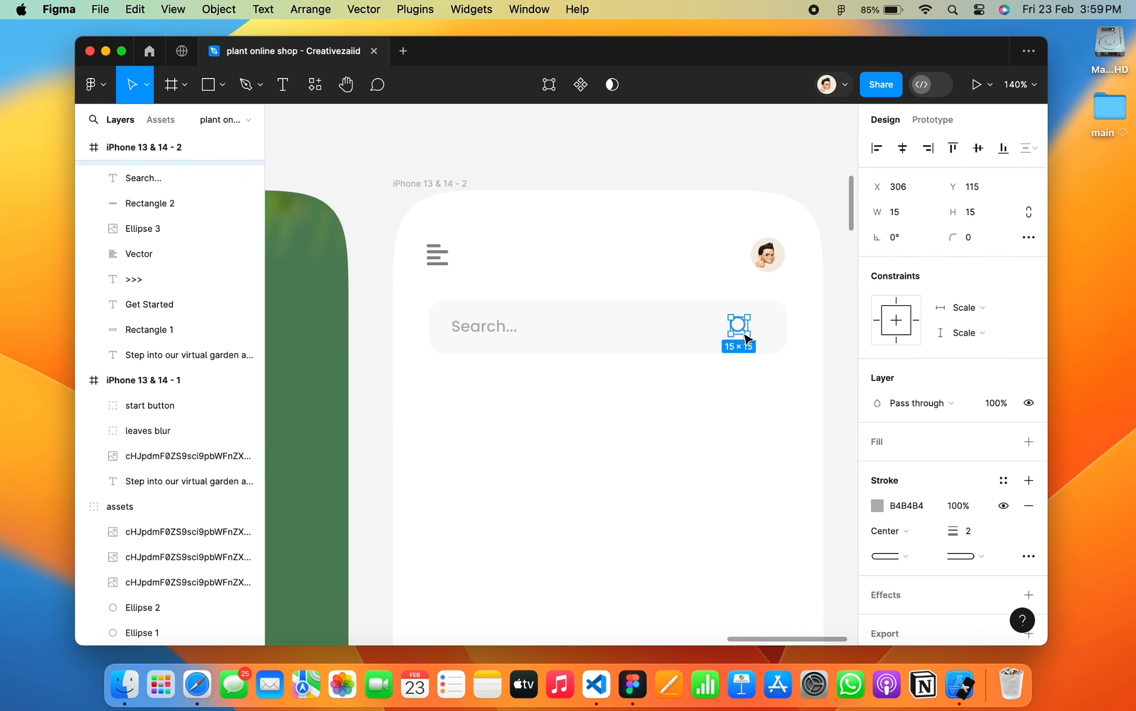
{"action": "left_click_drag", "start_coordinate": [752, 326], "coordinate": [756, 330]}
{"action": "left_click", "coordinate": [710, 378]}
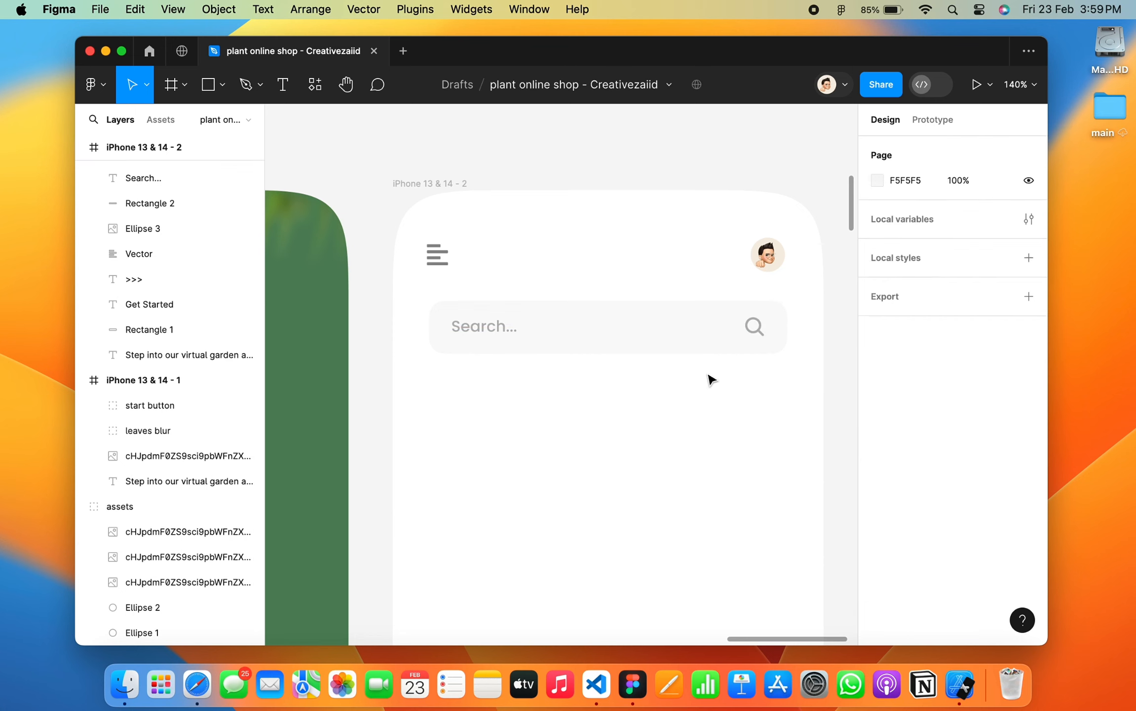
Draw a square about 268 × 268 between the search bar and the "Get Started" button on the home screen.
{"action": "scroll", "coordinate": [710, 378], "scroll_direction": "down", "scroll_amount": 3}
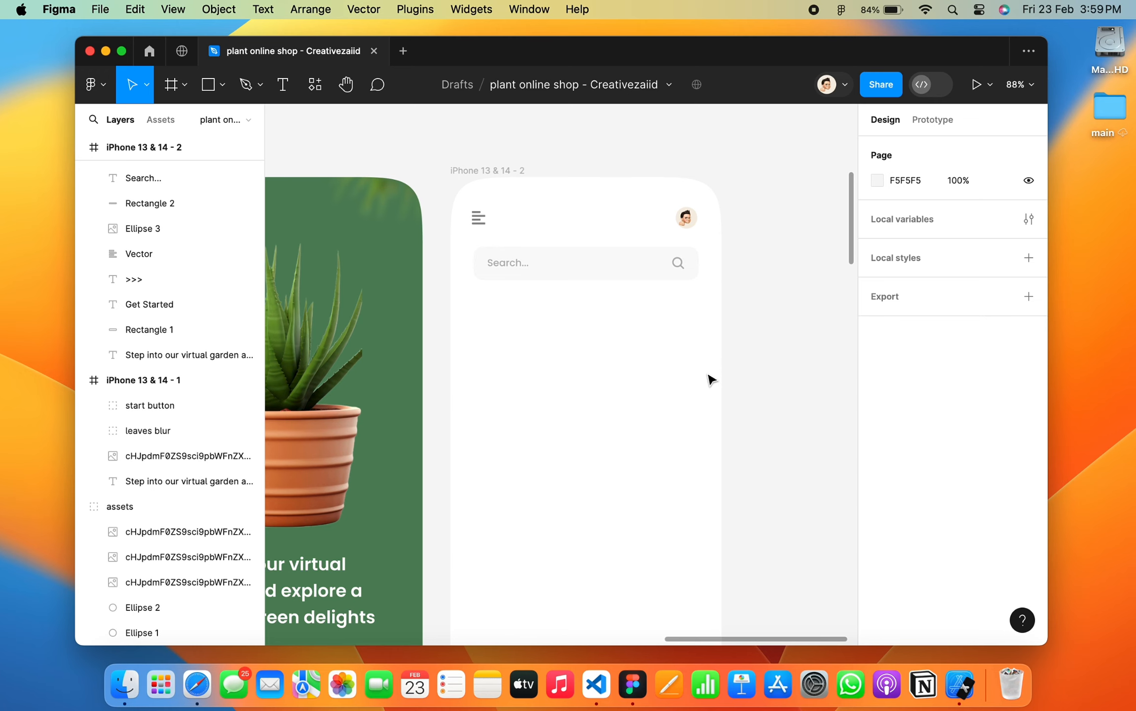
{"action": "scroll", "coordinate": [711, 377], "scroll_direction": "down", "scroll_amount": 3}
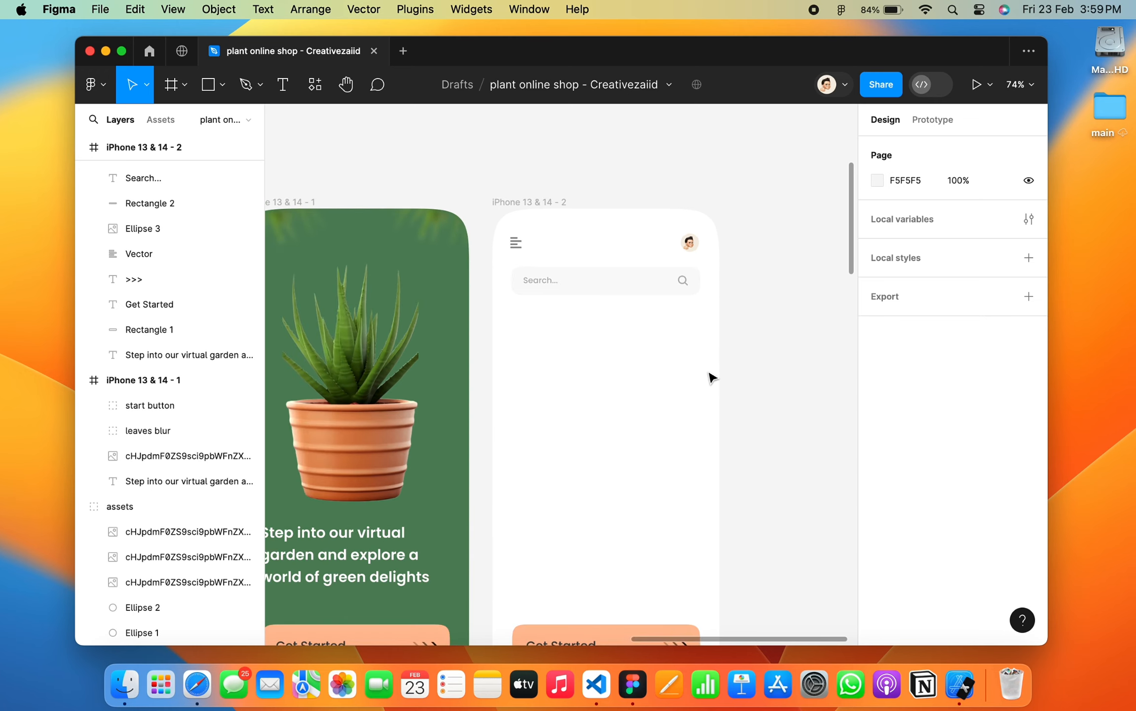
{"action": "scroll", "coordinate": [646, 334], "scroll_direction": "down", "scroll_amount": 3}
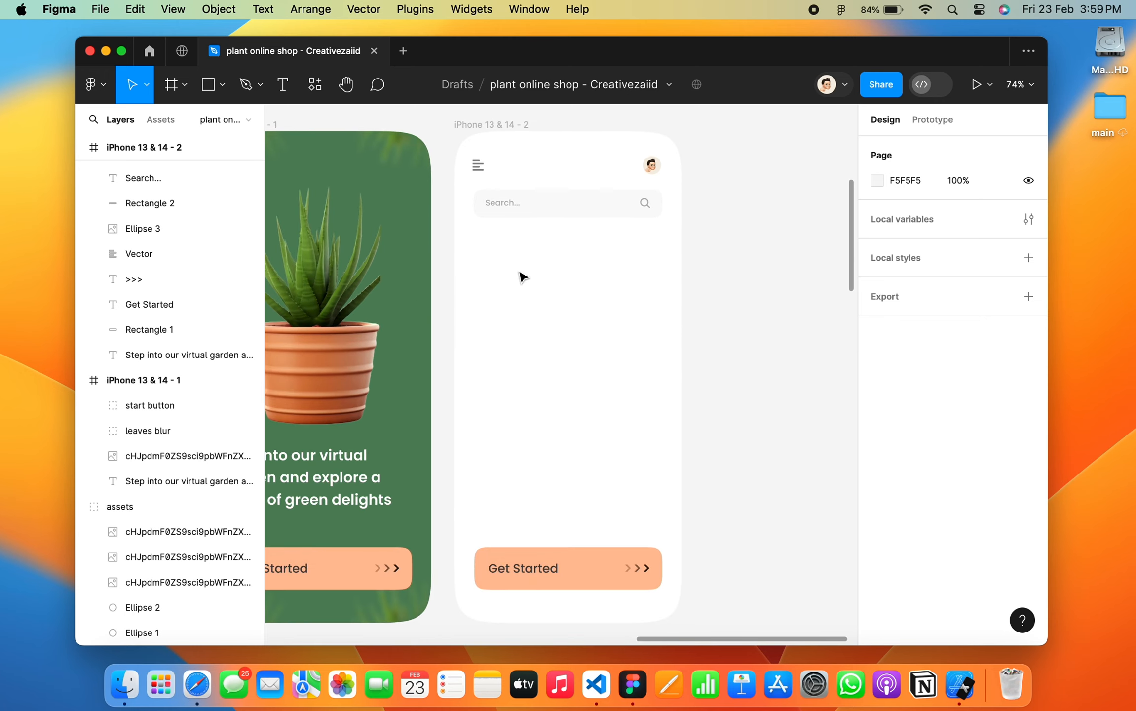
{"action": "left_click", "coordinate": [212, 95]}
{"action": "mouse_move", "coordinate": [530, 285]}
{"action": "left_mouse_down"}
{"action": "mouse_move", "coordinate": [668, 371]}
{"action": "mouse_move", "coordinate": [617, 368]}
{"action": "left_mouse_up"}
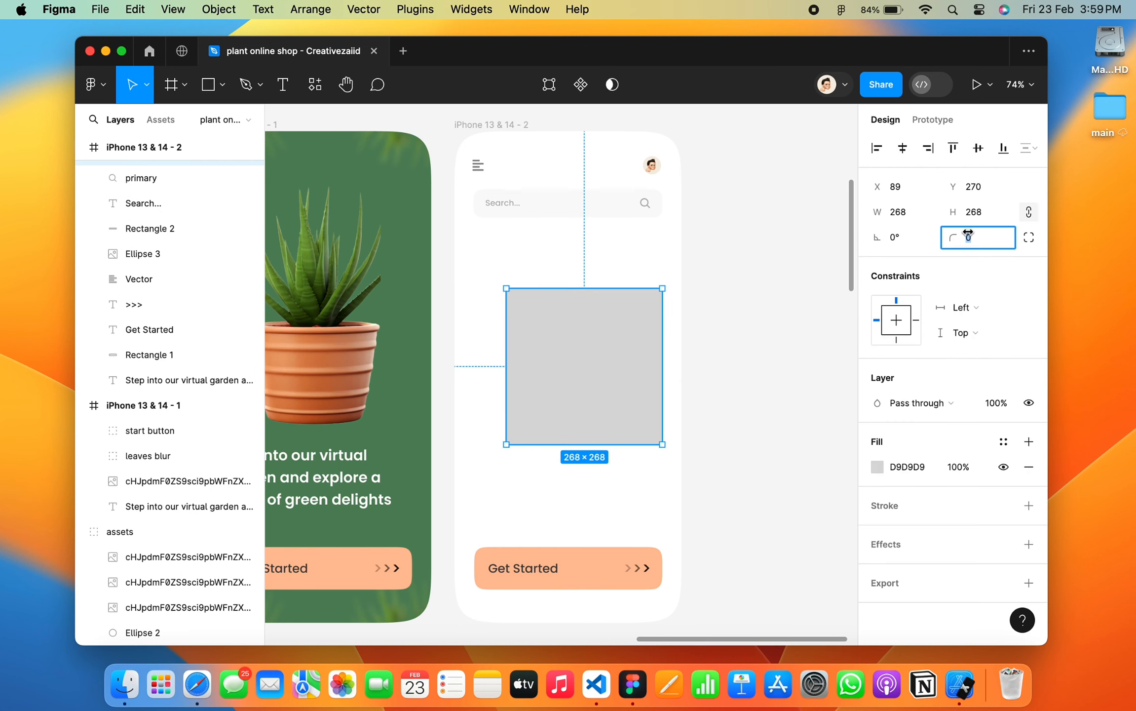
Round the grey square's corners with a radius of 28.
{"action": "type", "text": "20"}
{"action": "key", "text": "Return"}
{"action": "left_click_drag", "start_coordinate": [968, 232], "coordinate": [969, 232]}
{"action": "left_click", "coordinate": [768, 354]}
{"action": "scroll", "coordinate": [740, 353], "scroll_direction": "left", "scroll_amount": 1}
{"action": "scroll", "coordinate": [672, 350], "scroll_direction": "up", "scroll_amount": 2}
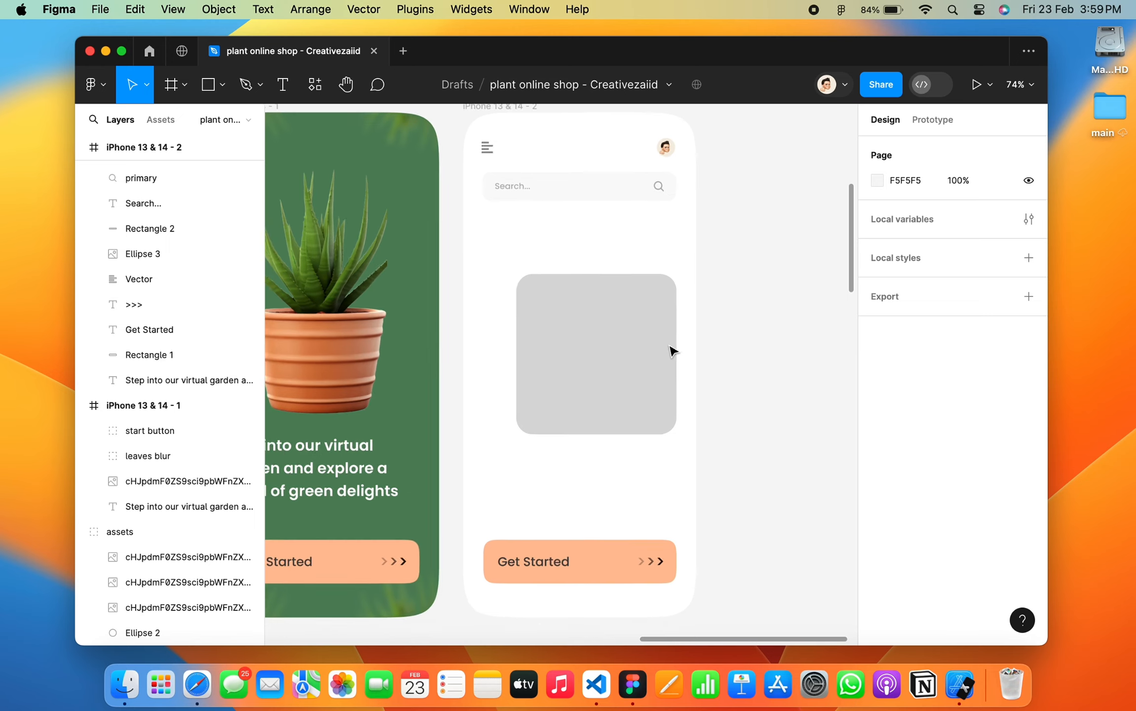
Increase the corner smoothing of the grey rounded square.
{"action": "left_click", "coordinate": [651, 348]}
{"action": "left_click", "coordinate": [1028, 237]}
{"action": "left_click_drag", "start_coordinate": [736, 361], "coordinate": [845, 357]}
{"action": "left_click", "coordinate": [846, 241]}
{"action": "left_click", "coordinate": [770, 343]}
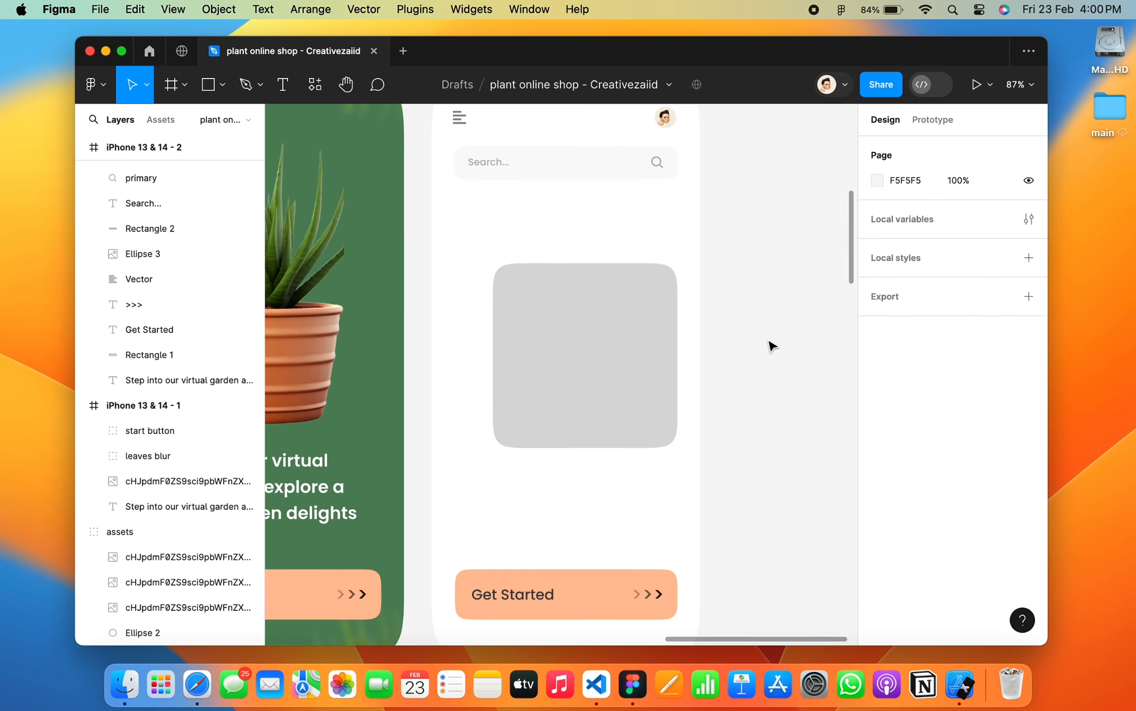
Place a duplicate of the grey square, about 262 × 262 and shifted slightly downward, behind the original.
{"action": "scroll", "coordinate": [715, 355], "scroll_direction": "up", "scroll_amount": 1}
{"action": "left_click", "coordinate": [583, 377]}
{"action": "left_click_drag", "start_coordinate": [583, 377], "coordinate": [588, 396]}
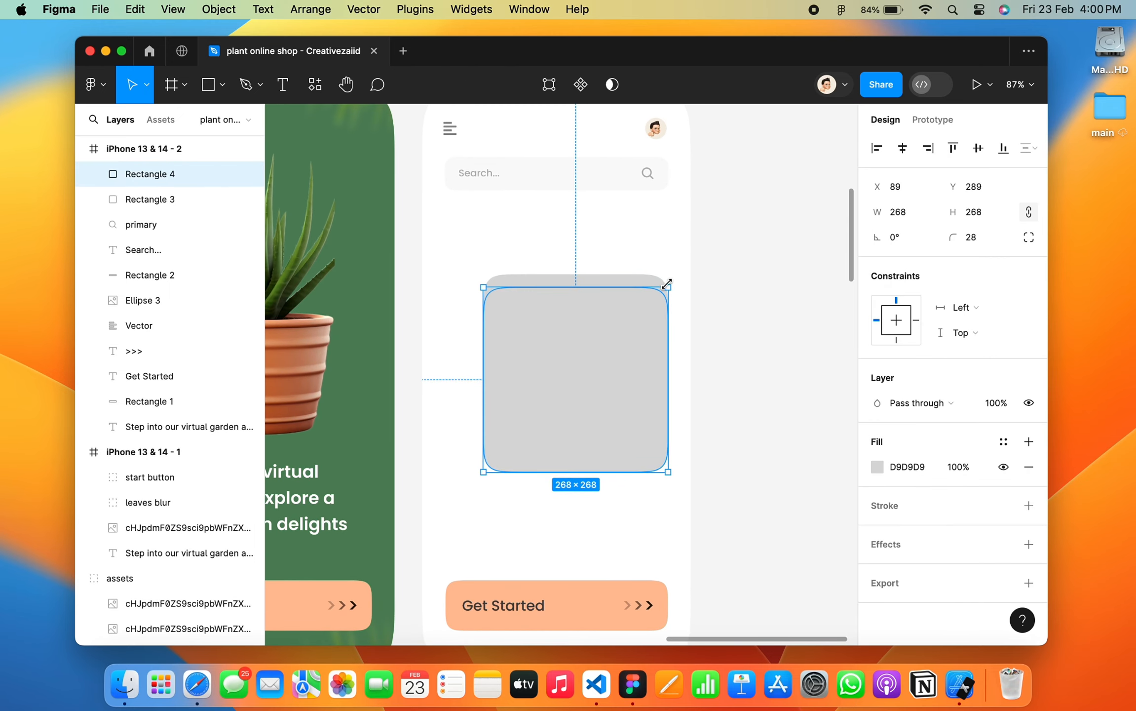
{"action": "left_click_drag", "start_coordinate": [667, 284], "coordinate": [663, 292]}
{"action": "left_click_drag", "start_coordinate": [627, 343], "coordinate": [630, 345]}
{"action": "left_click_drag", "start_coordinate": [94, 178], "coordinate": [99, 211]}
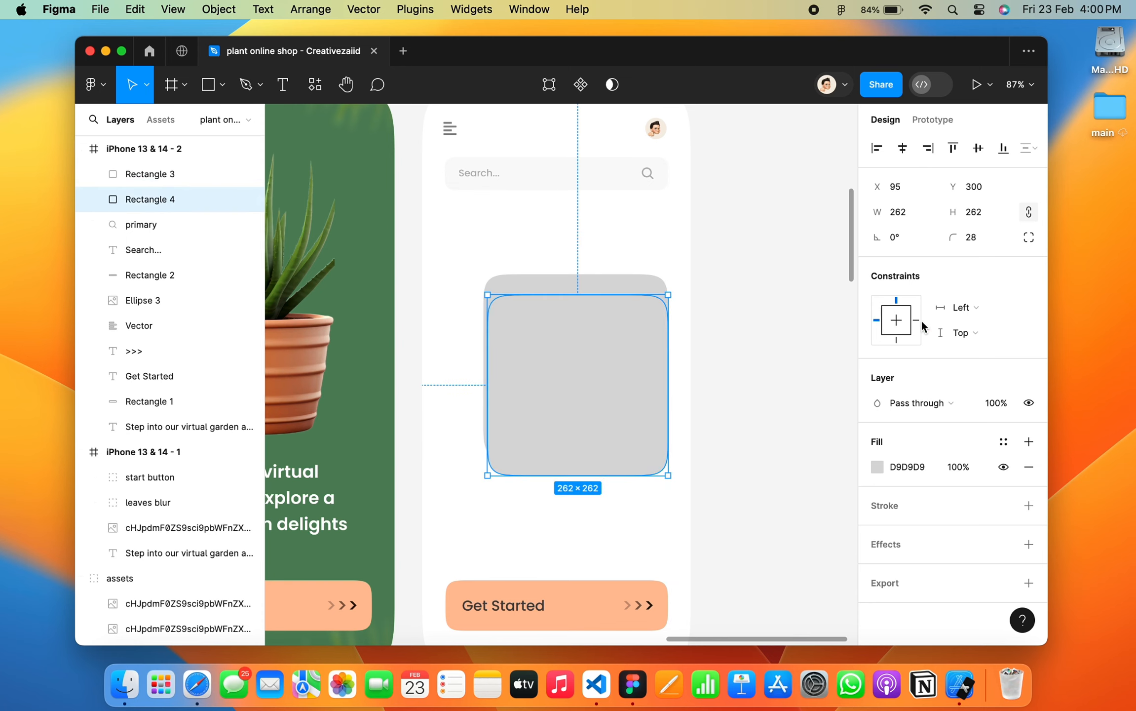
Fill the front square with the document's green 57855E.
{"action": "left_click", "coordinate": [148, 174]}
{"action": "left_click", "coordinate": [878, 467]}
{"action": "left_click", "coordinate": [725, 559]}
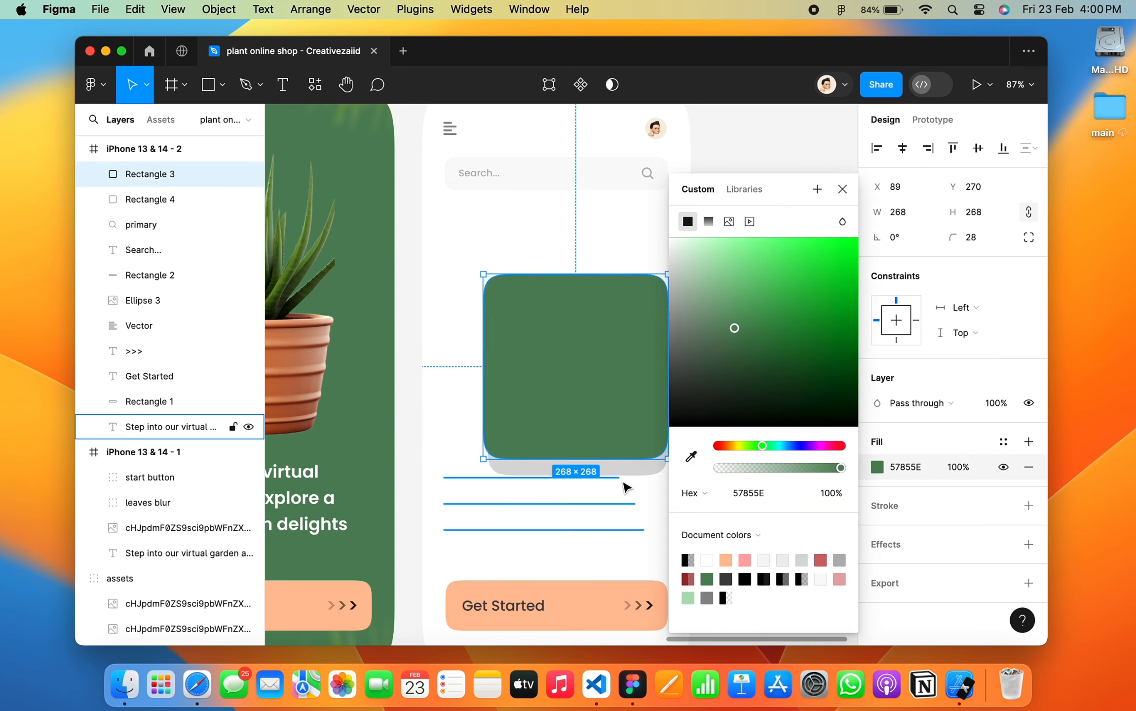
Fill the rear square with green 57855E at 70% opacity.
{"action": "left_click", "coordinate": [148, 198]}
{"action": "left_click", "coordinate": [878, 466]}
{"action": "left_click", "coordinate": [726, 559]}
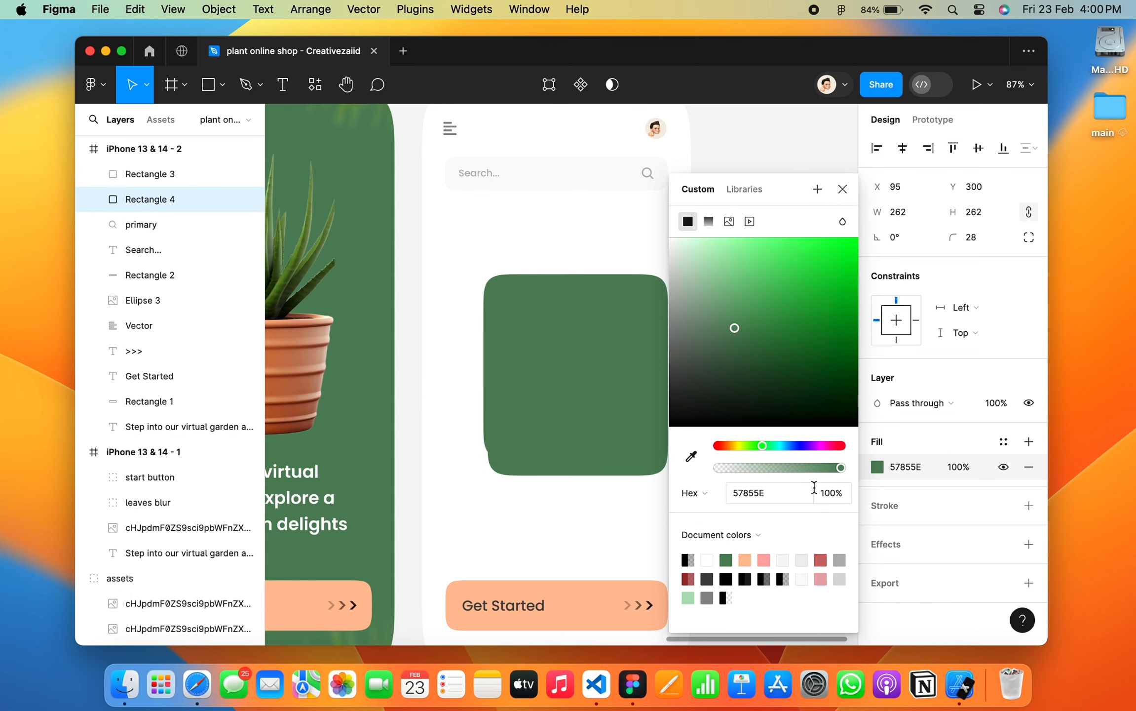
{"action": "left_click_drag", "start_coordinate": [840, 467], "coordinate": [808, 470]}
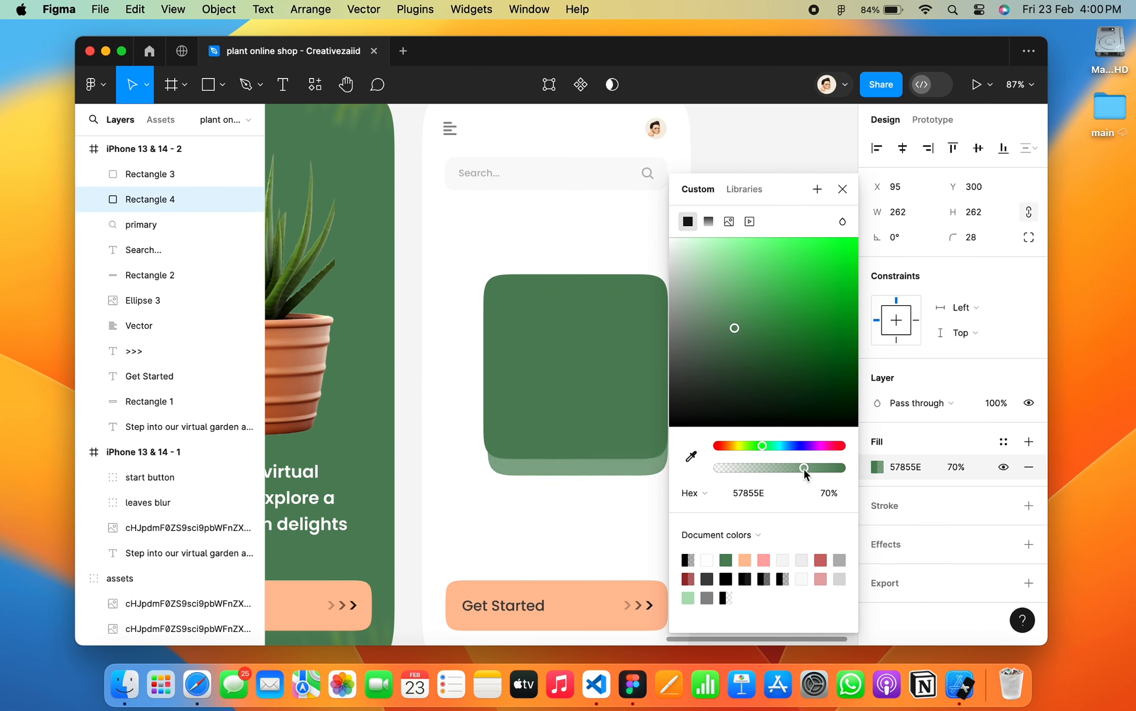
Resize the rear square to about 254 × 250 and centre it horizontally behind the front square.
{"action": "left_click_drag", "start_coordinate": [615, 470], "coordinate": [615, 460]}
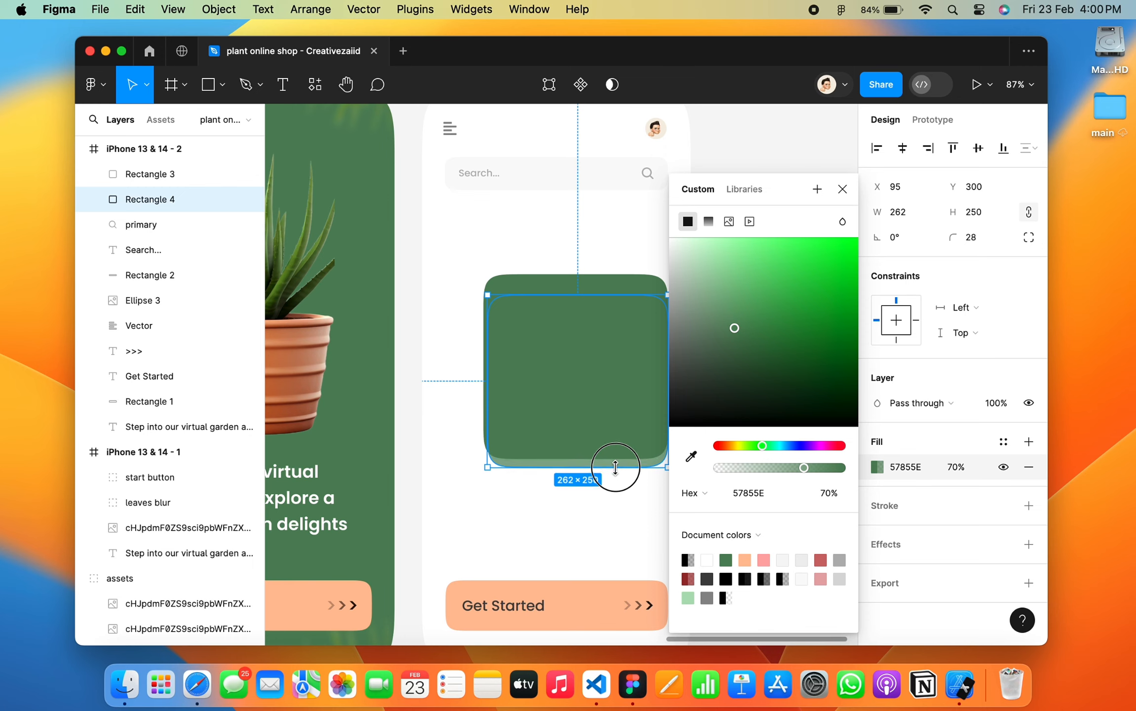
{"action": "scroll", "coordinate": [631, 437], "scroll_direction": "right", "scroll_amount": 3}
{"action": "scroll", "coordinate": [632, 436], "scroll_direction": "down", "scroll_amount": 1}
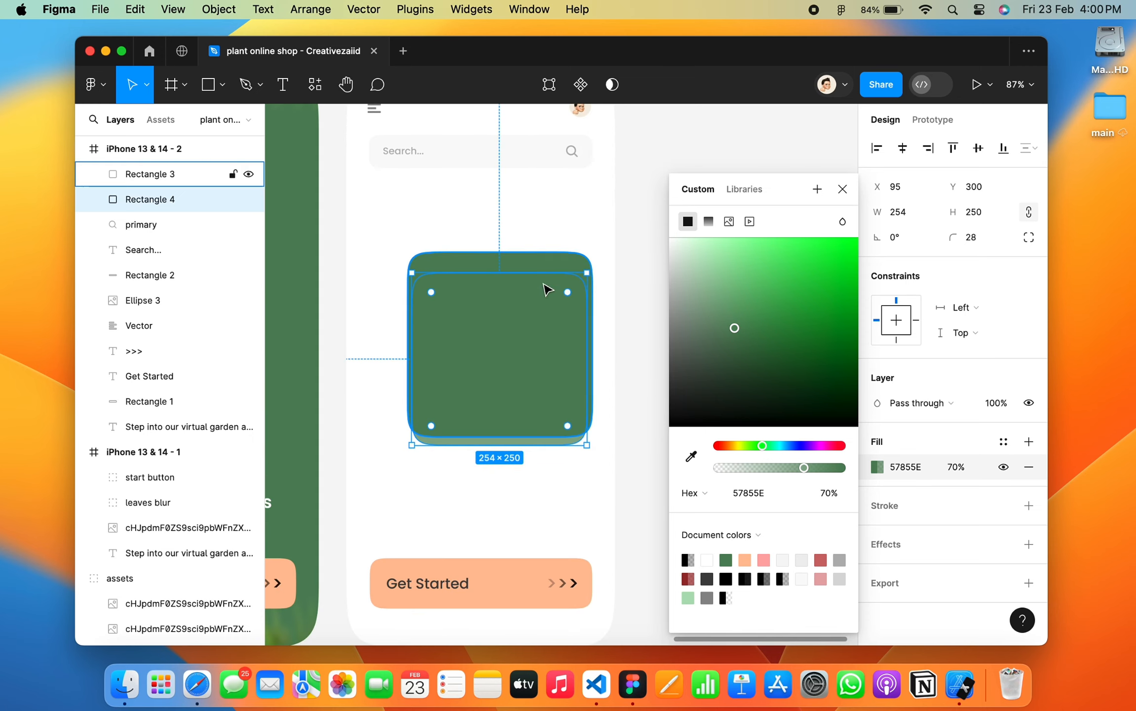
{"action": "left_click", "coordinate": [150, 174], "text": "shift"}
{"action": "left_click", "coordinate": [709, 332]}
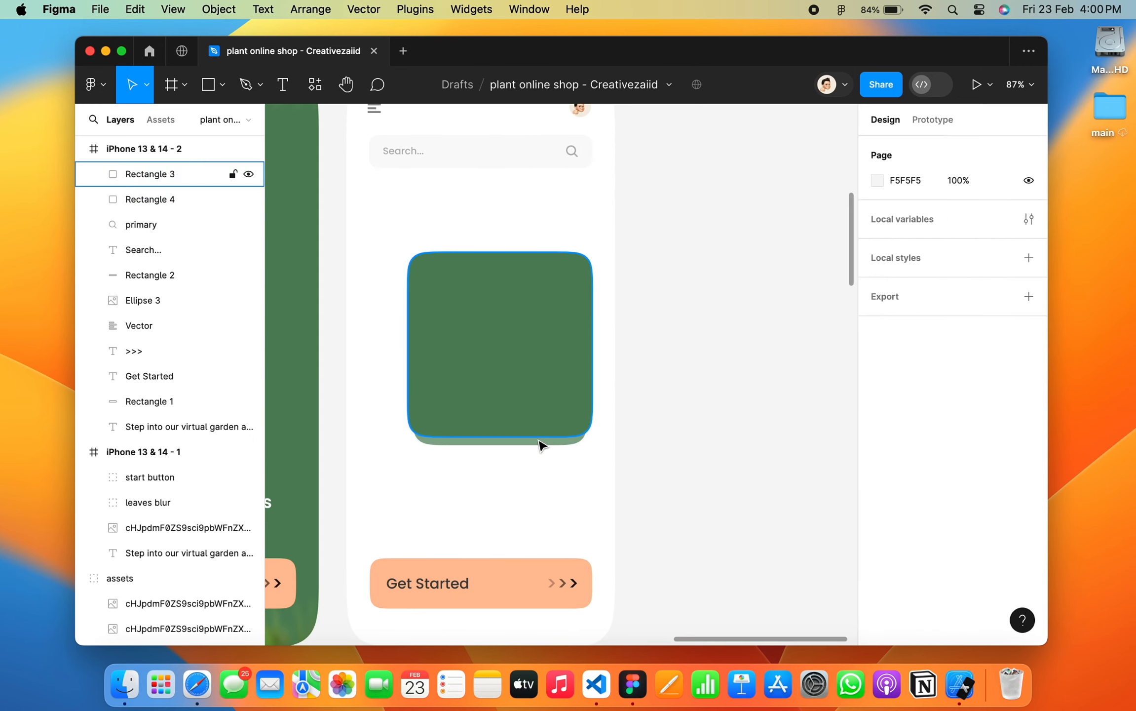
Move the rear square up to Y 290 so only a thin edge extends below the front square.
{"action": "left_click", "coordinate": [538, 438]}
{"action": "left_click", "coordinate": [535, 442]}
{"action": "scroll", "coordinate": [536, 443], "scroll_direction": "up", "scroll_amount": 5}
{"action": "key", "text": "shift+Up"}
{"action": "key", "text": "shift+Up"}
{"action": "key", "text": "shift+Down"}
{"action": "key", "text": "shift+Down"}
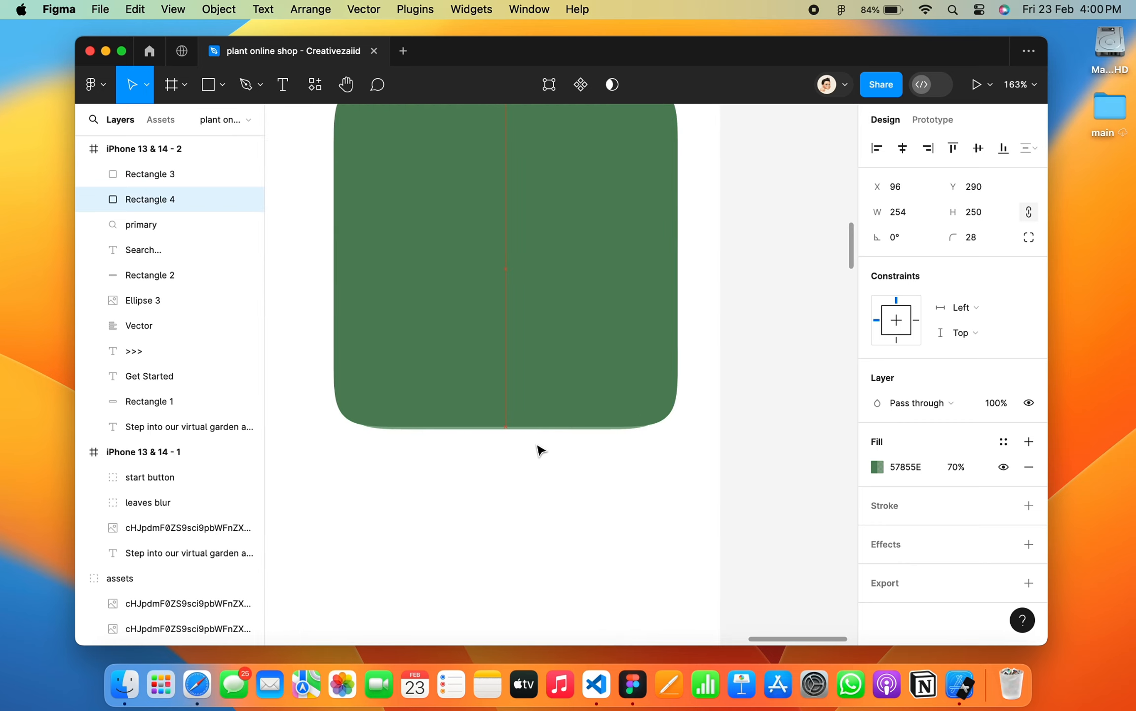
{"action": "key", "text": "shift+Up"}
{"action": "left_click", "coordinate": [578, 471]}
{"action": "scroll", "coordinate": [577, 471], "scroll_direction": "down", "scroll_amount": 3}
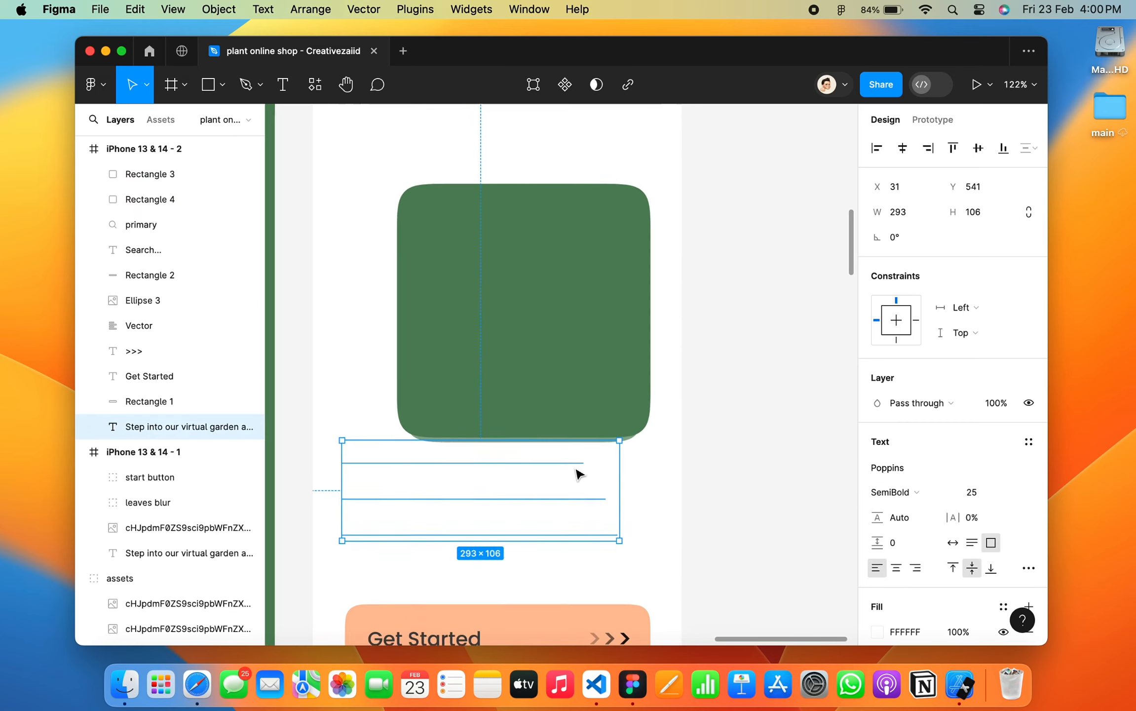
Delete the leftover white onboarding text below the green card on the home screen.
{"action": "left_click", "coordinate": [684, 447]}
{"action": "scroll", "coordinate": [684, 447], "scroll_direction": "down", "scroll_amount": 3}
{"action": "left_click", "coordinate": [505, 504]}
{"action": "key", "text": "Delete"}
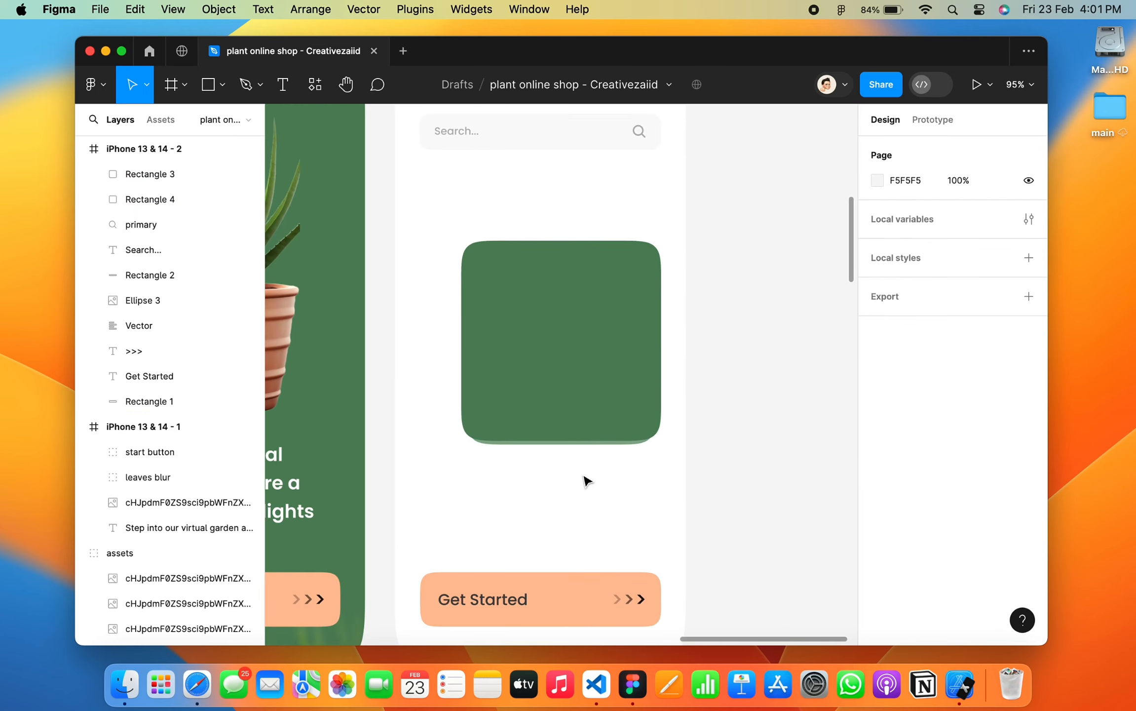
Duplicate the rear square, lower the copy to about Y 299 and set its fill opacity to 40%.
{"action": "left_click", "coordinate": [166, 200]}
{"action": "scroll", "coordinate": [610, 422], "scroll_direction": "up", "scroll_amount": 2}
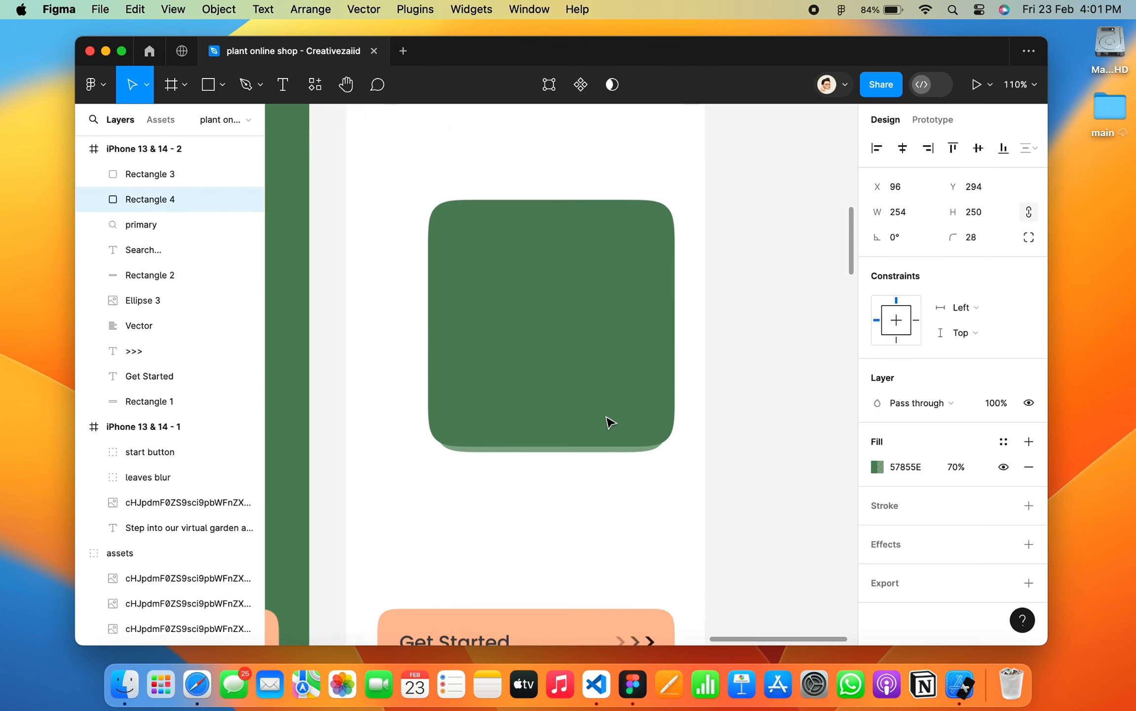
{"action": "scroll", "coordinate": [611, 422], "scroll_direction": "up", "scroll_amount": 3}
{"action": "key", "text": "super+d"}
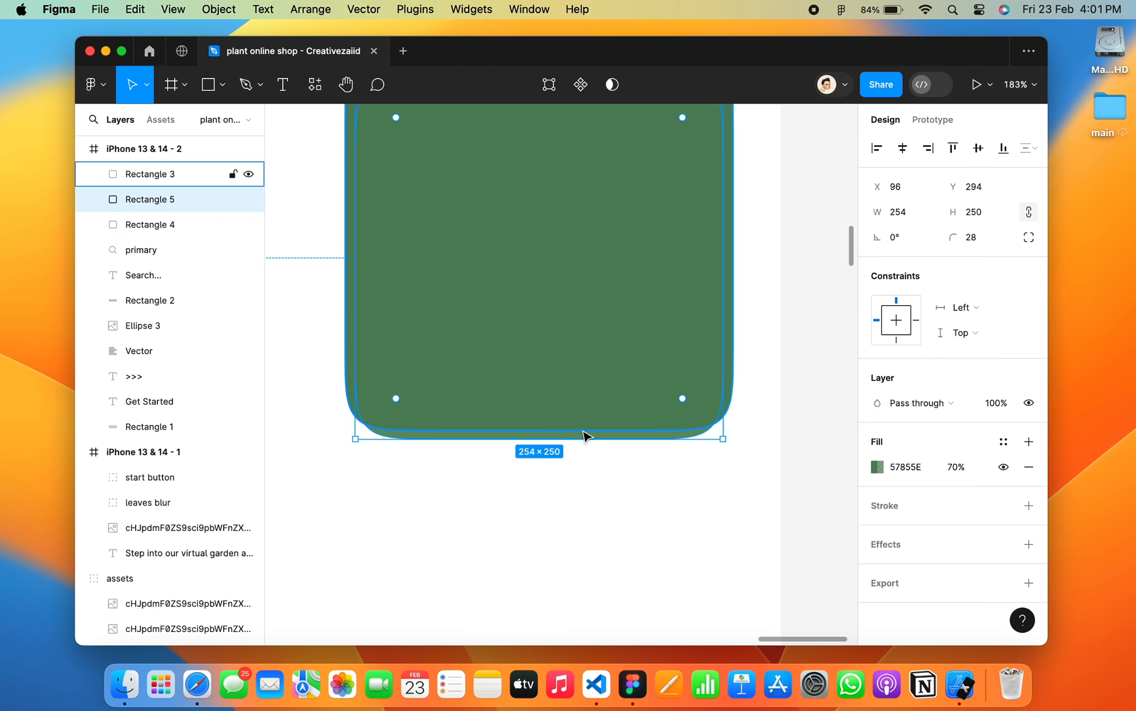
{"action": "scroll", "coordinate": [683, 436], "scroll_direction": "up", "scroll_amount": 5}
{"action": "left_click_drag", "start_coordinate": [685, 444], "coordinate": [685, 459]}
{"action": "scroll", "coordinate": [685, 458], "scroll_direction": "down", "scroll_amount": 3}
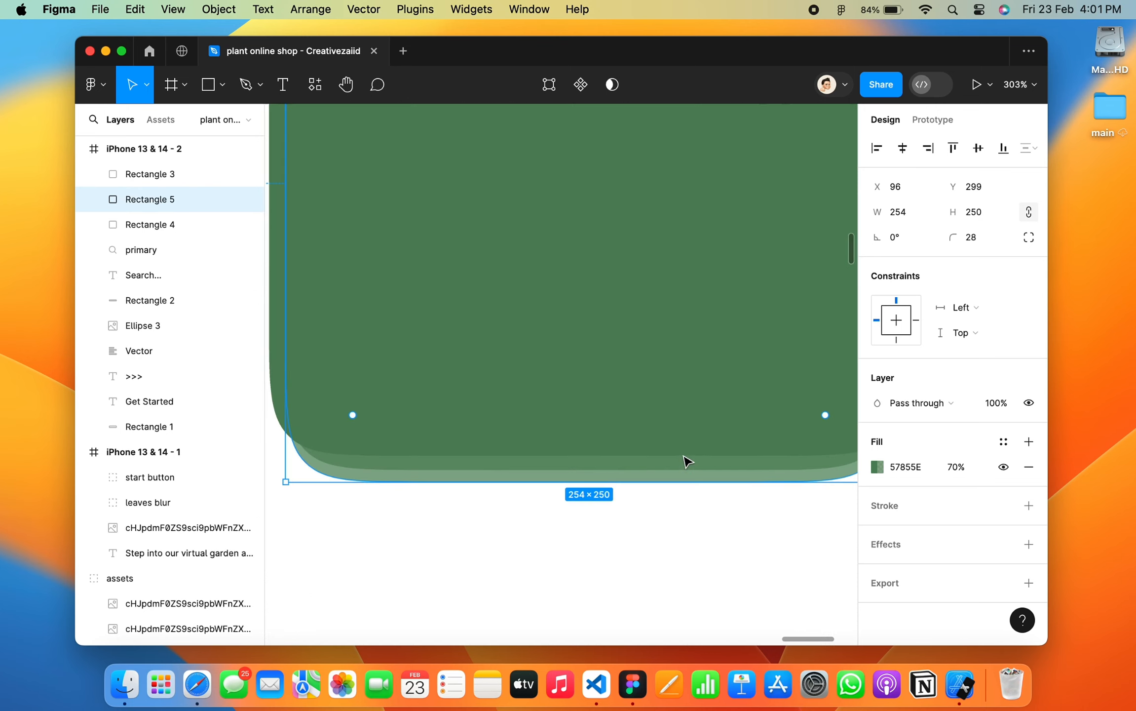
{"action": "left_click_drag", "start_coordinate": [948, 469], "coordinate": [949, 469]}
Narrow the new rear square from both sides to about 240 wide, starting at X 103.
{"action": "scroll", "coordinate": [753, 530], "scroll_direction": "right", "scroll_amount": 5}
{"action": "left_click_drag", "start_coordinate": [784, 427], "coordinate": [767, 426]}
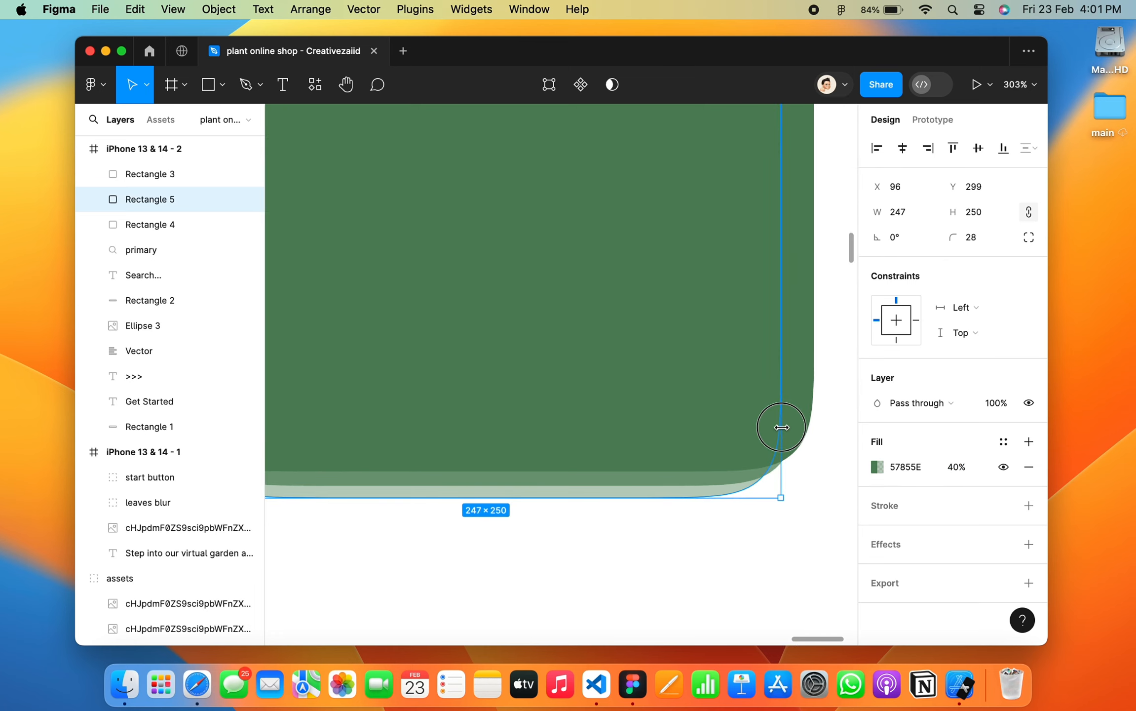
{"action": "scroll", "coordinate": [616, 436], "scroll_direction": "left", "scroll_amount": 5}
{"action": "left_click_drag", "start_coordinate": [394, 370], "coordinate": [405, 370]}
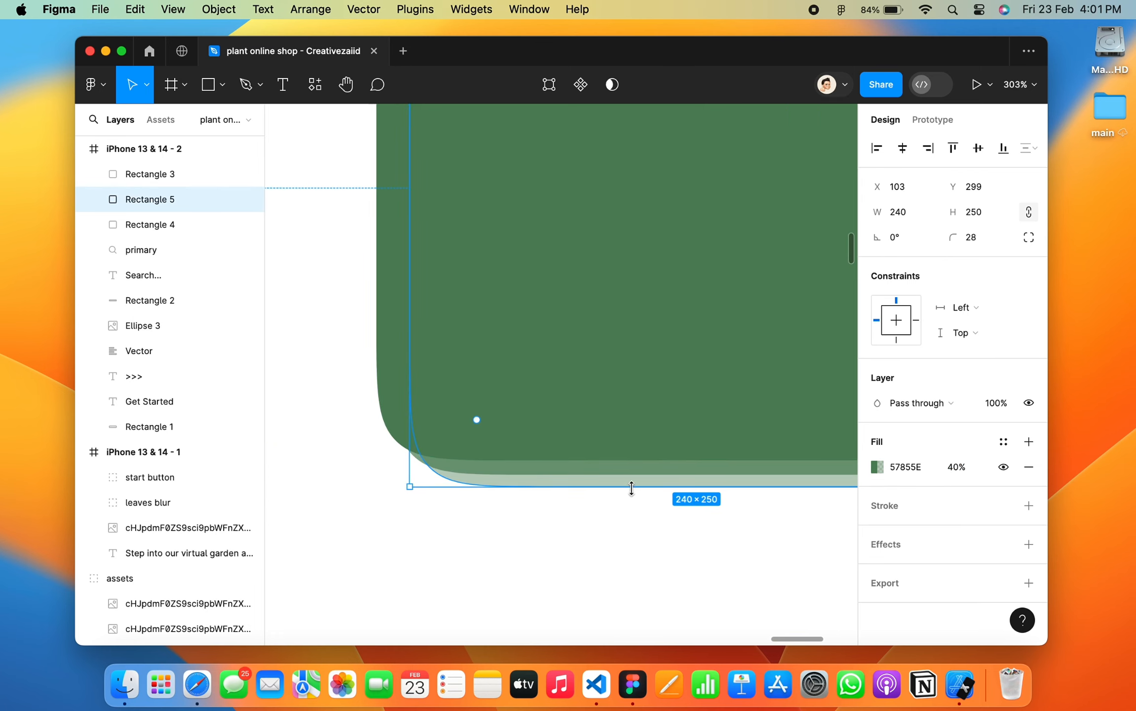
{"action": "left_click", "coordinate": [713, 543]}
{"action": "scroll", "coordinate": [714, 543], "scroll_direction": "down", "scroll_amount": 10}
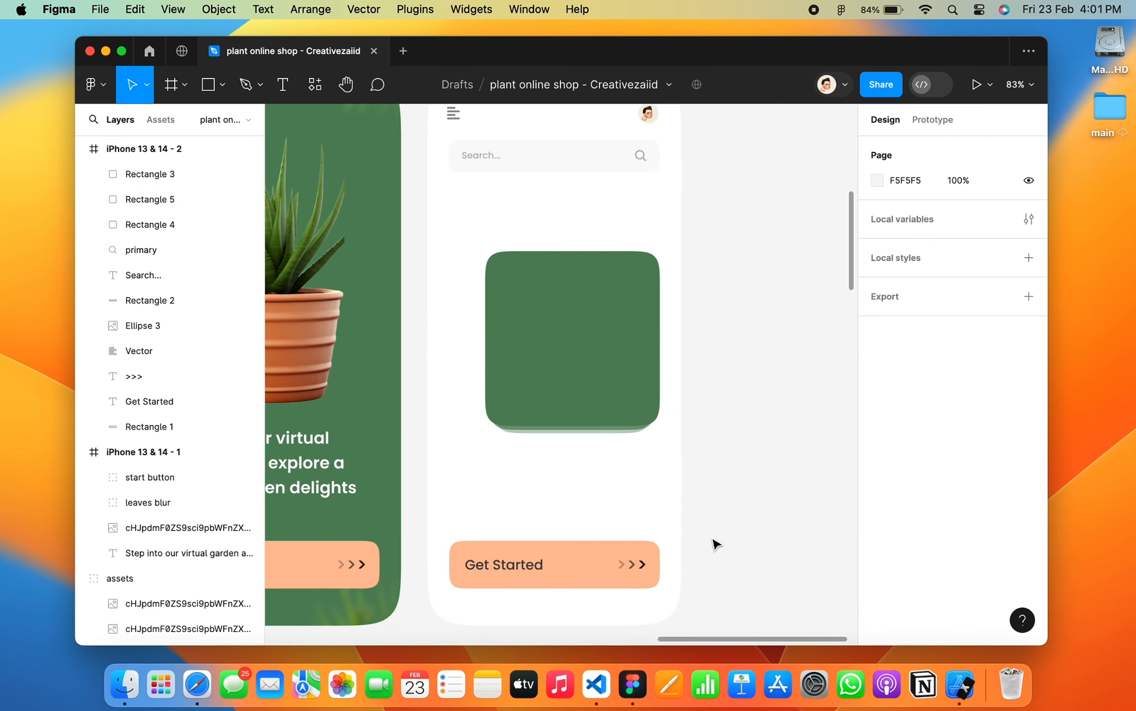
Group the three stacked green squares of the card.
{"action": "scroll", "coordinate": [714, 541], "scroll_direction": "left", "scroll_amount": 3}
{"action": "left_click", "coordinate": [143, 224]}
{"action": "left_click", "coordinate": [147, 185], "text": "shift"}
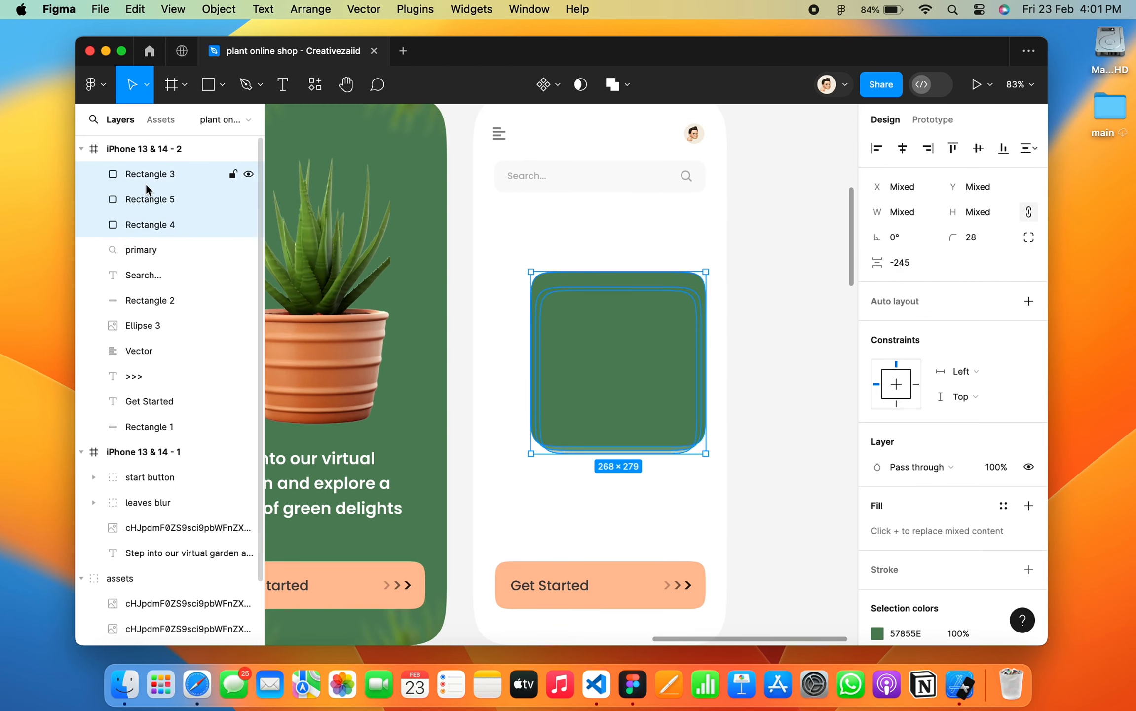
{"action": "key", "text": "super+g"}
{"action": "left_click", "coordinate": [788, 344]}
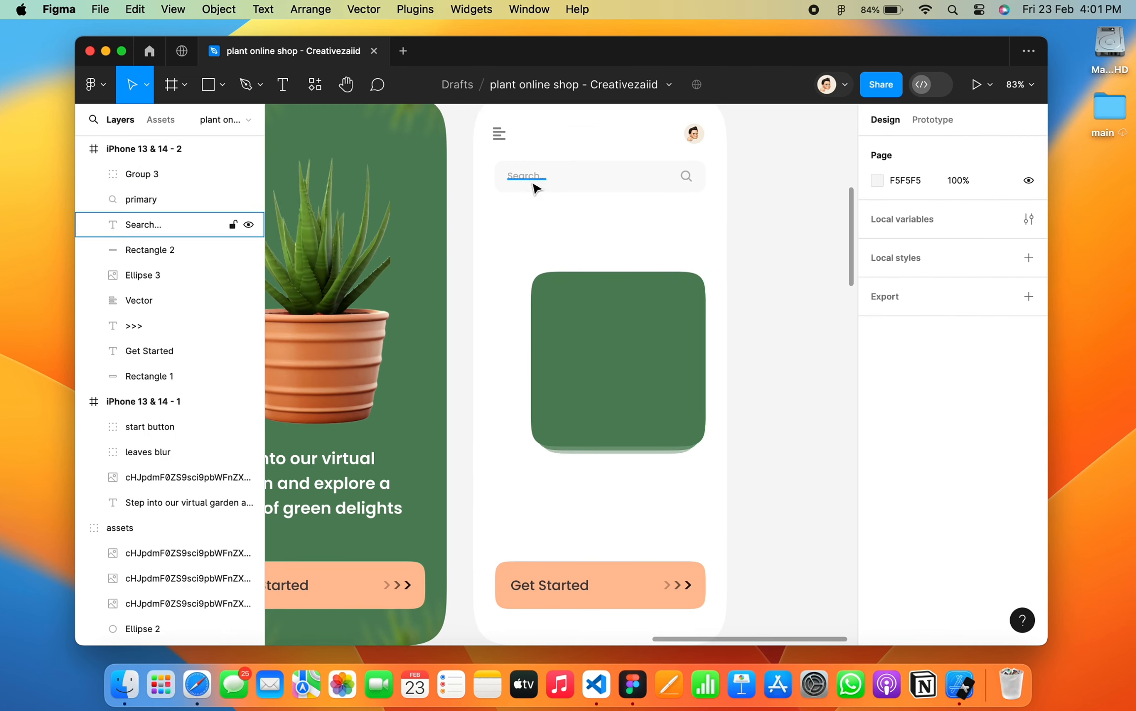
Add the text "Artificial Aloe Vera Plant" in a box about 172 × 157 on the green card.
{"action": "key", "text": "t"}
{"action": "scroll", "coordinate": [550, 307], "scroll_direction": "up", "scroll_amount": 2}
{"action": "left_click_drag", "start_coordinate": [548, 284], "coordinate": [683, 407]}
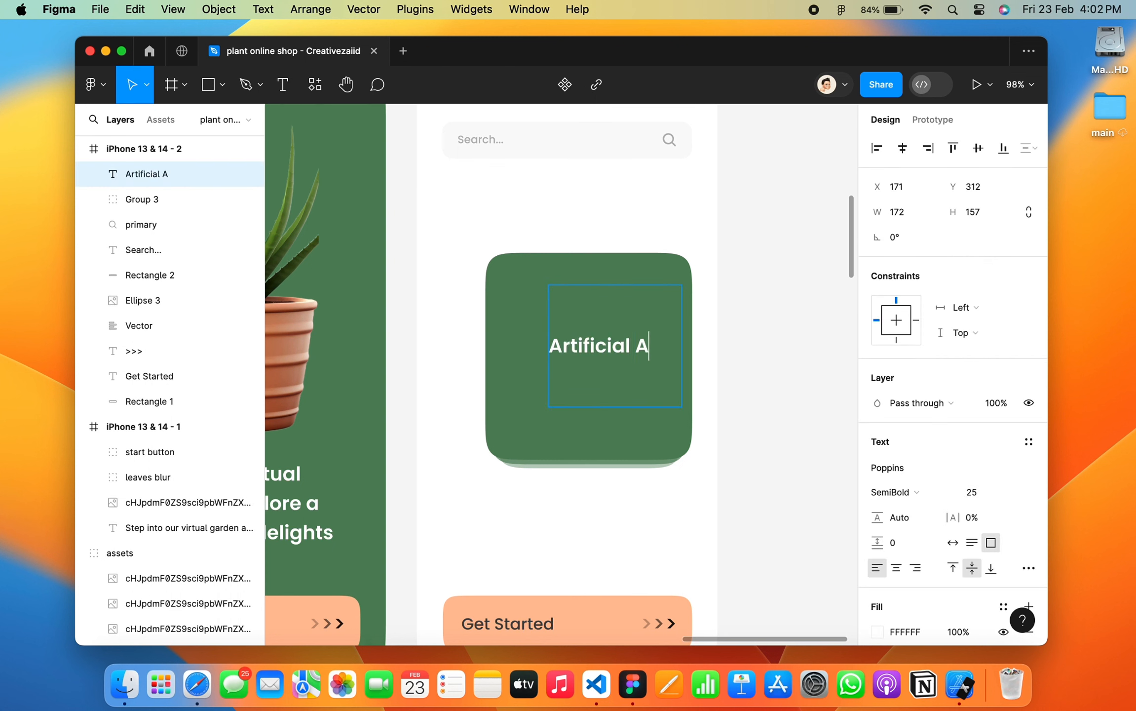
{"action": "type", "text": "Artificial Aloe Vera Plant"}
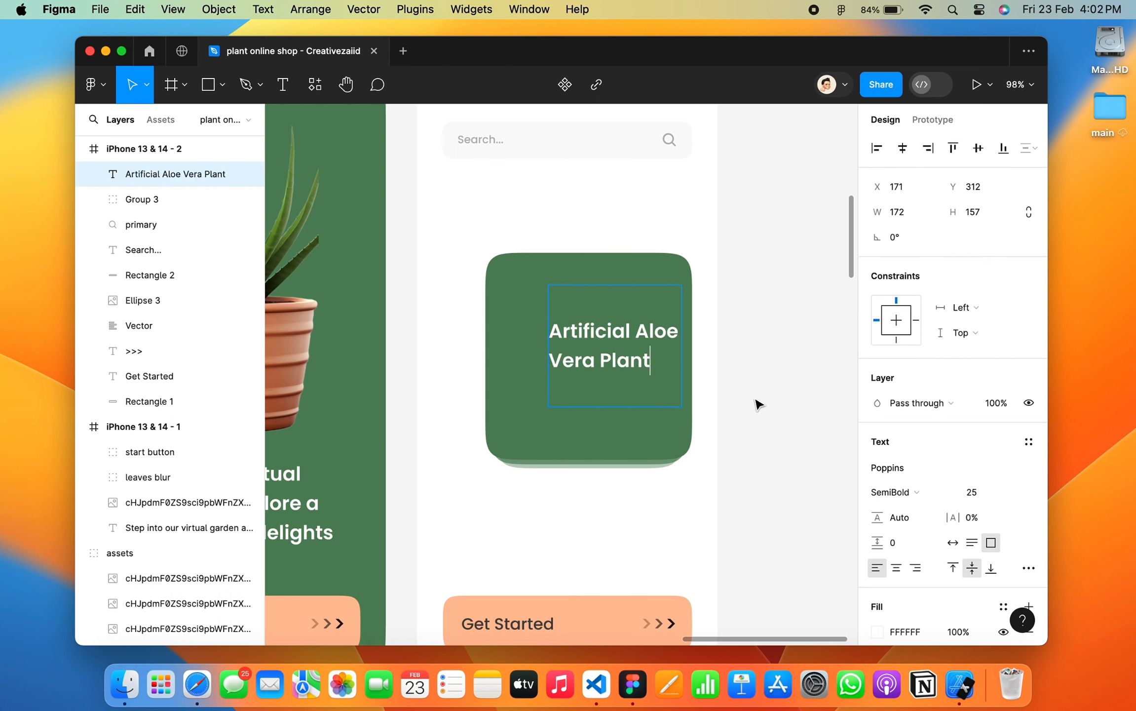
Set the plant name to Medium, size 30, and fit its text box to about 149 × 127 on the card.
{"action": "key", "text": "cmd+a"}
{"action": "left_click", "coordinate": [974, 492]}
{"action": "type", "text": "30"}
{"action": "key", "text": "Return"}
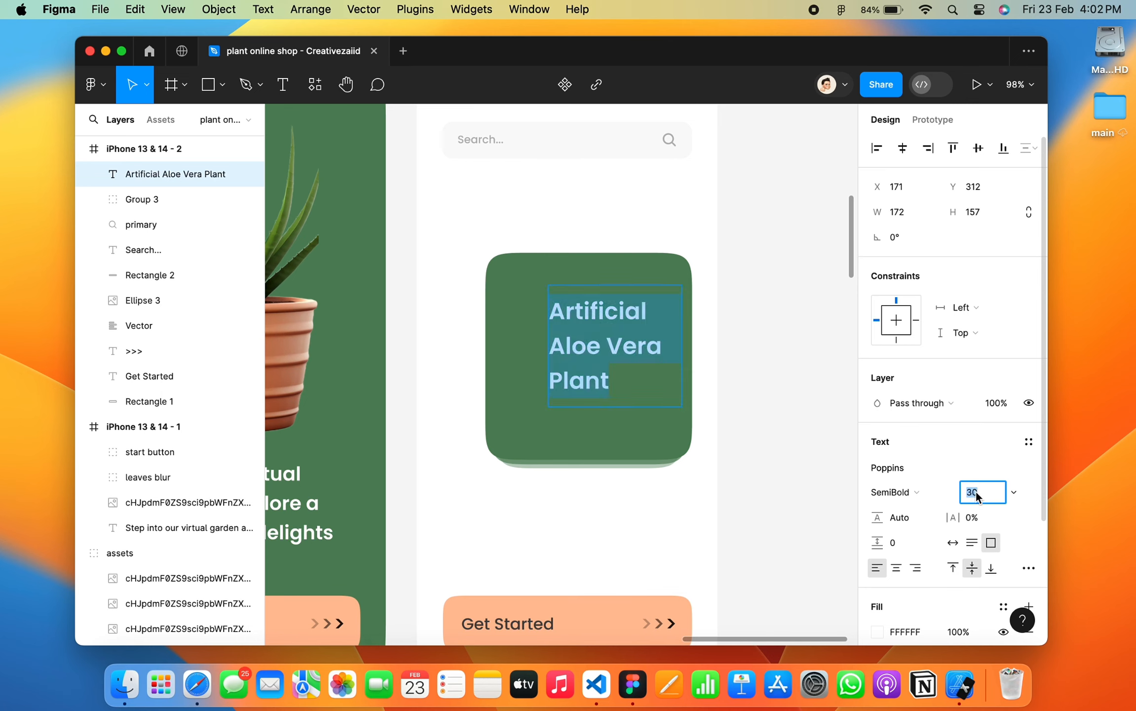
{"action": "left_click", "coordinate": [893, 492]}
{"action": "left_click", "coordinate": [895, 473]}
{"action": "key", "text": "Escape"}
{"action": "left_click_drag", "start_coordinate": [669, 406], "coordinate": [670, 383]}
{"action": "left_click_drag", "start_coordinate": [623, 348], "coordinate": [634, 340]}
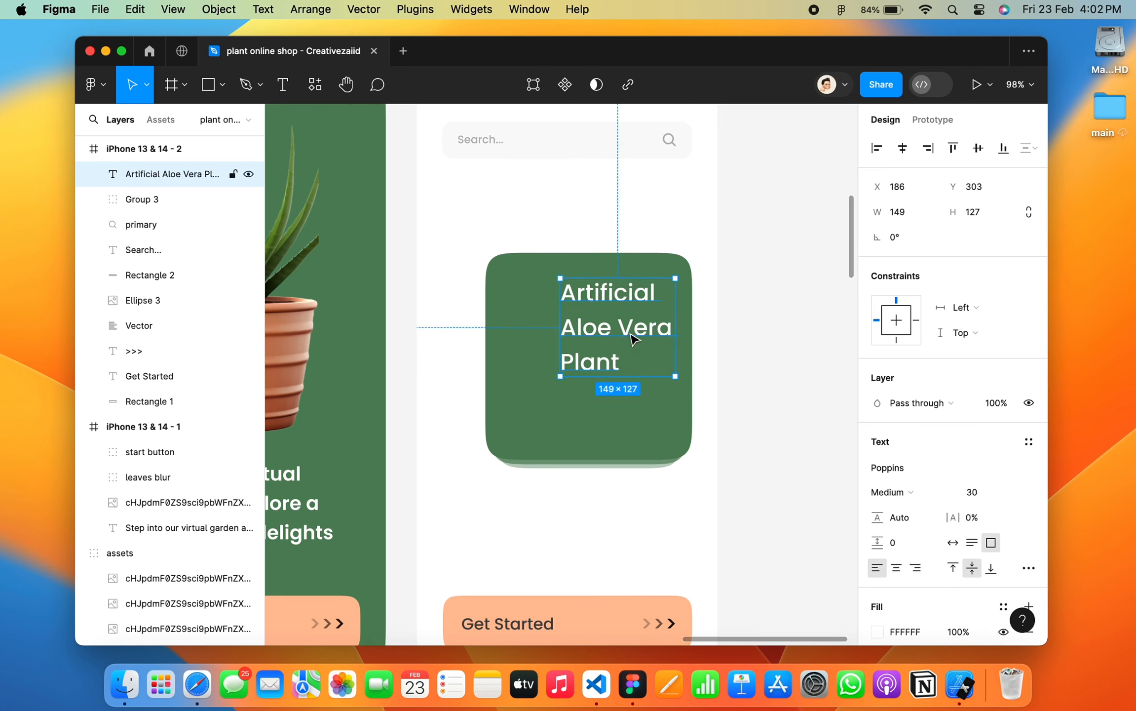
Set the plant name to SemiBold, size 25, and shrink its text box to about 134 × 101.
{"action": "double_click", "coordinate": [634, 340]}
{"action": "left_click", "coordinate": [904, 493]}
{"action": "left_click", "coordinate": [909, 511]}
{"action": "left_click_drag", "start_coordinate": [980, 492], "coordinate": [976, 491]}
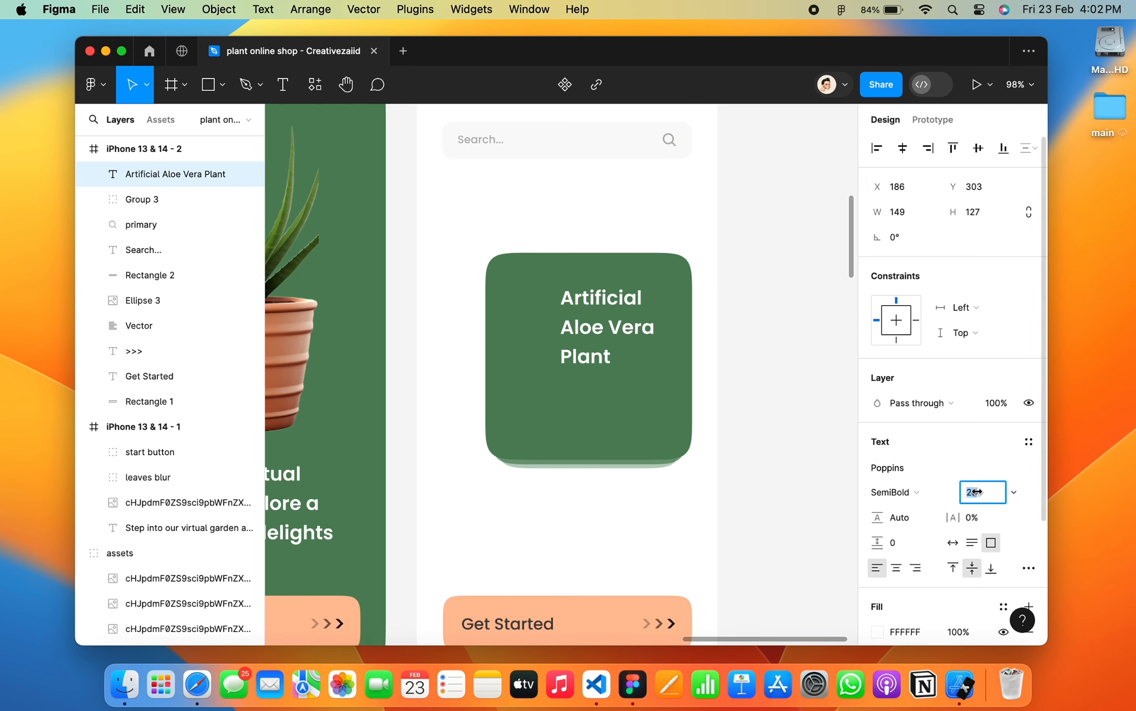
{"action": "key", "text": "Escape"}
{"action": "left_click_drag", "start_coordinate": [678, 381], "coordinate": [665, 355]}
{"action": "key", "text": "super+z"}
Duplicate the plant name below itself, replace the copy's text with $99.00 and shrink its box to about 90 × 28.
{"action": "left_click_drag", "start_coordinate": [614, 314], "coordinate": [626, 388]}
{"action": "type", "text": "$99.00"}
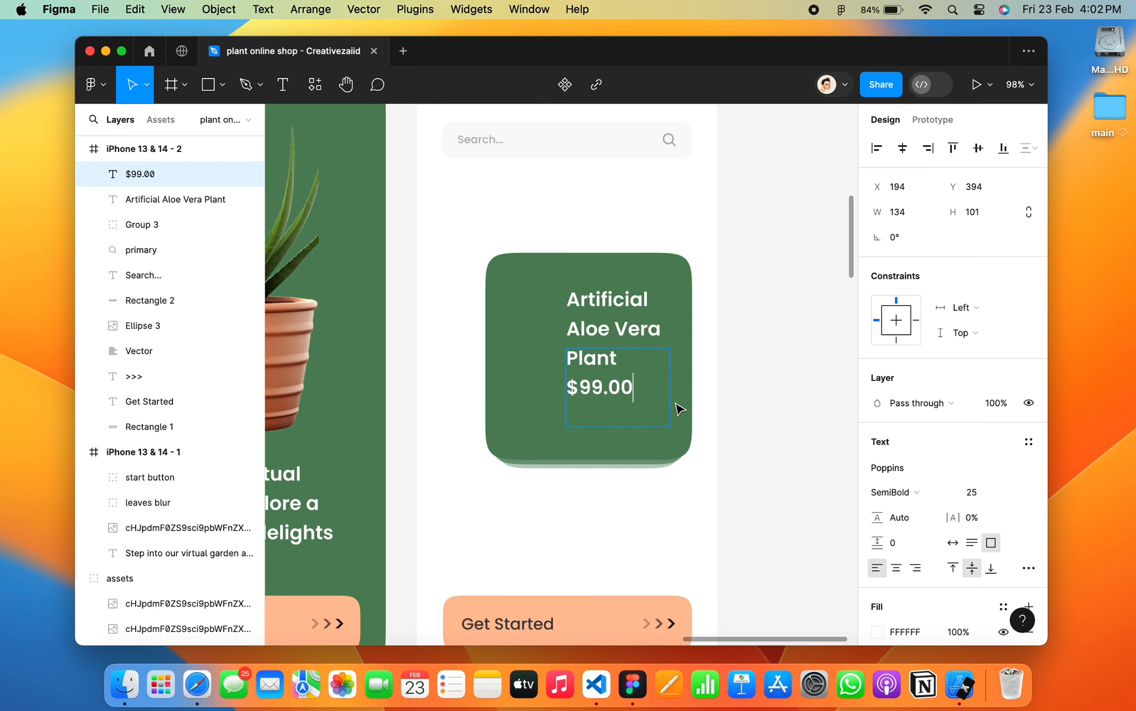
{"action": "key", "text": "Escape"}
{"action": "left_click_drag", "start_coordinate": [669, 426], "coordinate": [630, 401]}
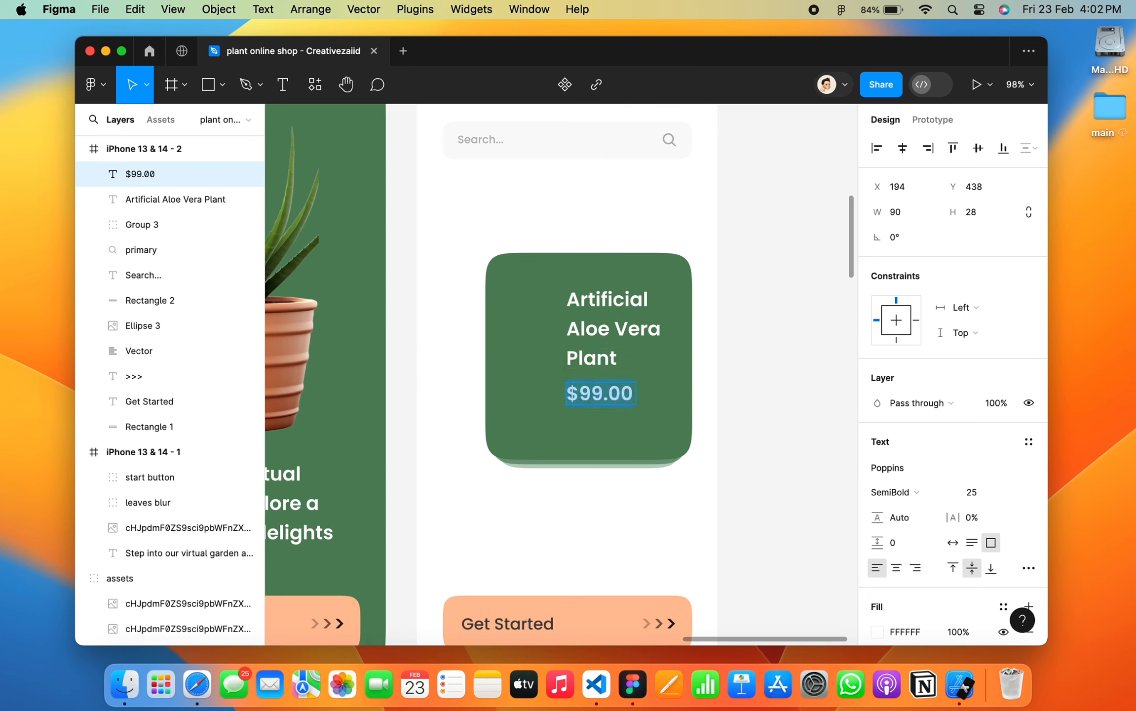
Set the plant name's font size to 22.
{"action": "left_click", "coordinate": [612, 328]}
{"action": "left_click", "coordinate": [971, 491]}
{"action": "type", "text": "22"}
{"action": "key", "text": "Return"}
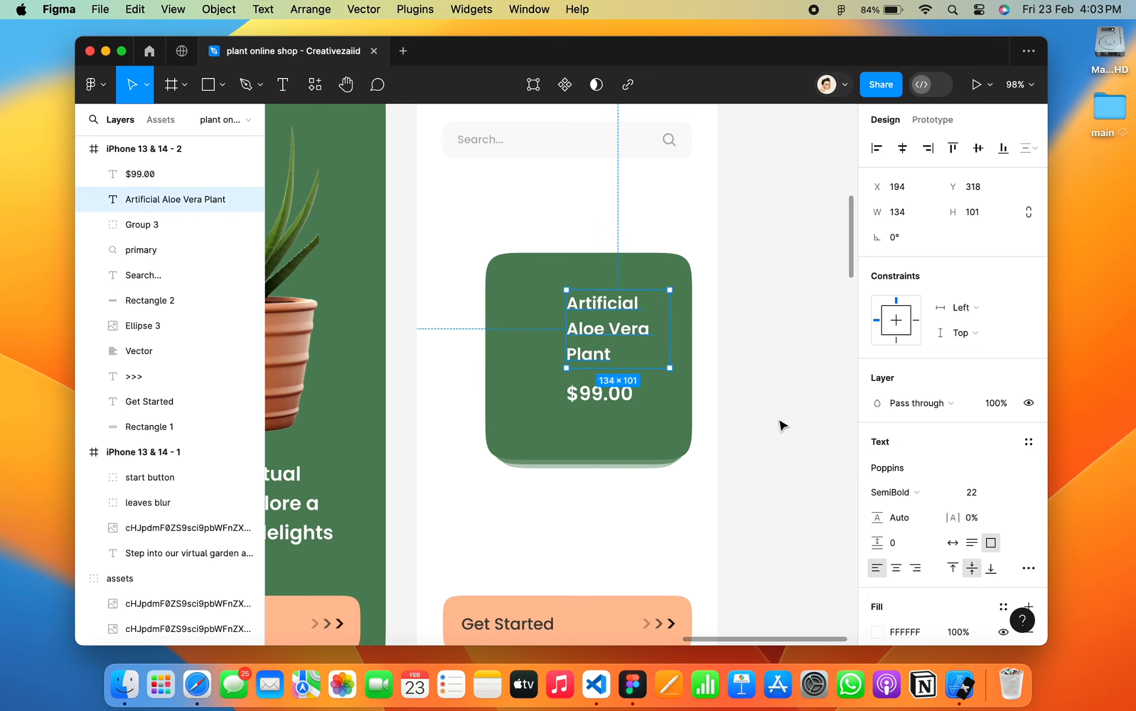
Set the $99.00 price's font size to 27.
{"action": "left_click", "coordinate": [615, 395]}
{"action": "left_click_drag", "start_coordinate": [970, 495], "coordinate": [974, 494]}
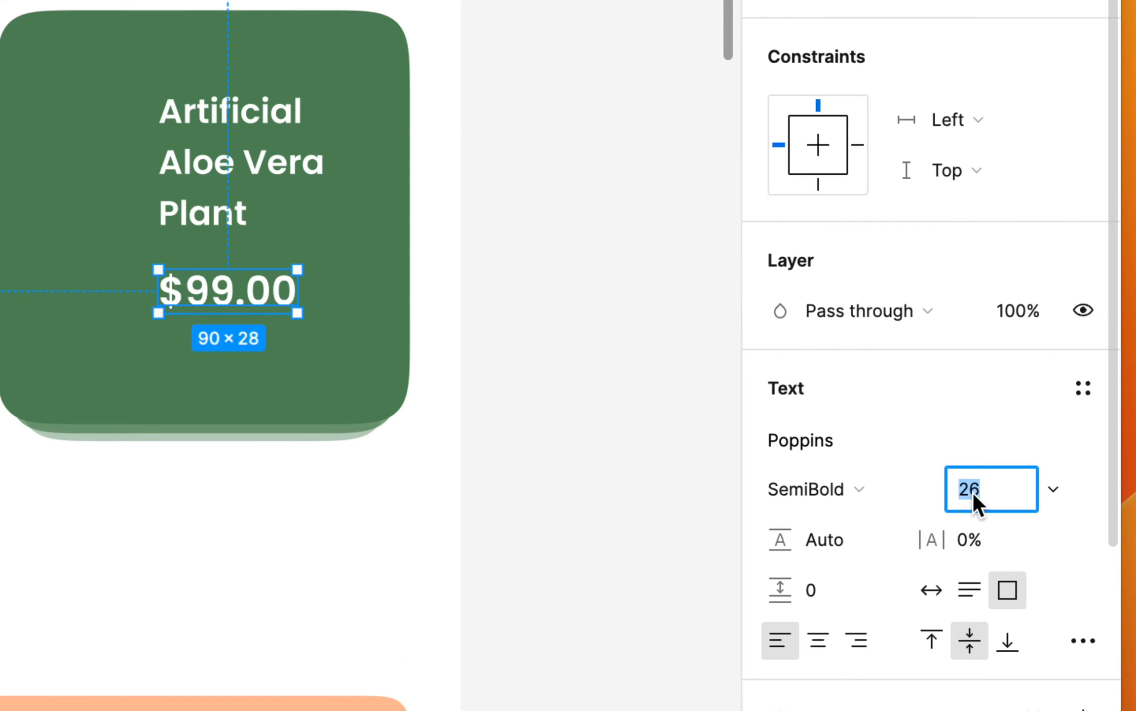
{"action": "type", "text": "27"}
{"action": "key", "text": "Return"}
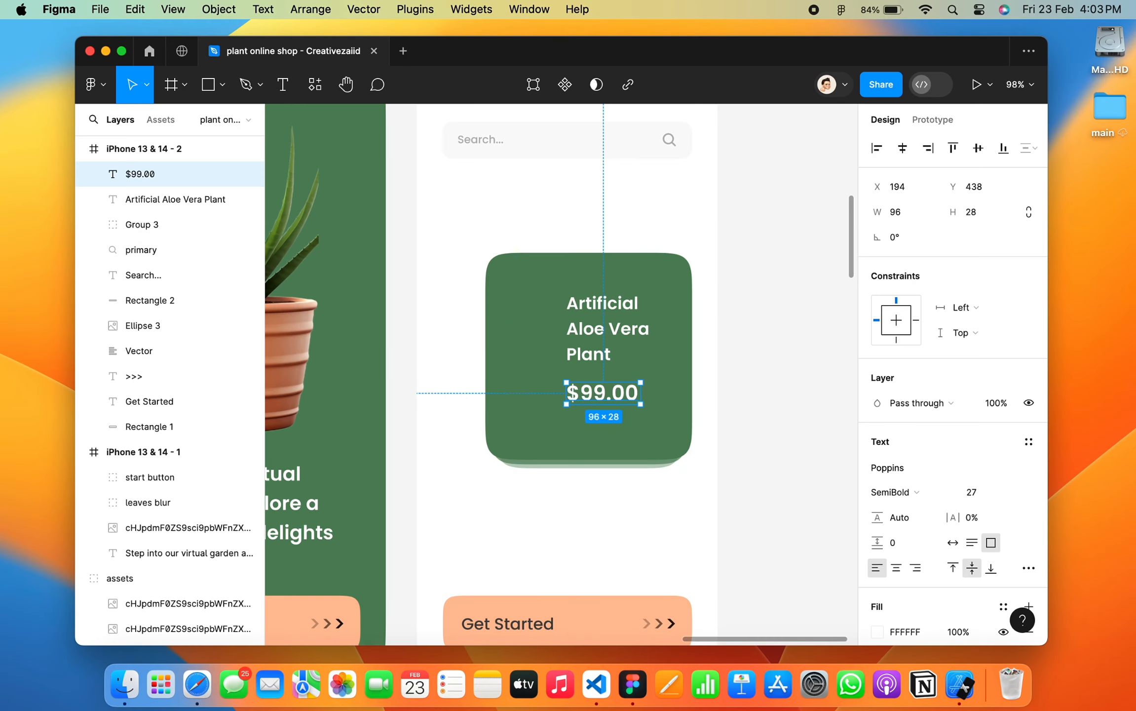
Duplicate the price directly below itself and change the copy's text to 4.8(50).
{"action": "left_click", "coordinate": [713, 390]}
{"action": "scroll", "coordinate": [713, 390], "scroll_direction": "up", "scroll_amount": 5}
{"action": "scroll", "coordinate": [713, 391], "scroll_direction": "left", "scroll_amount": 1}
{"action": "left_click_drag", "start_coordinate": [556, 386], "coordinate": [557, 420]}
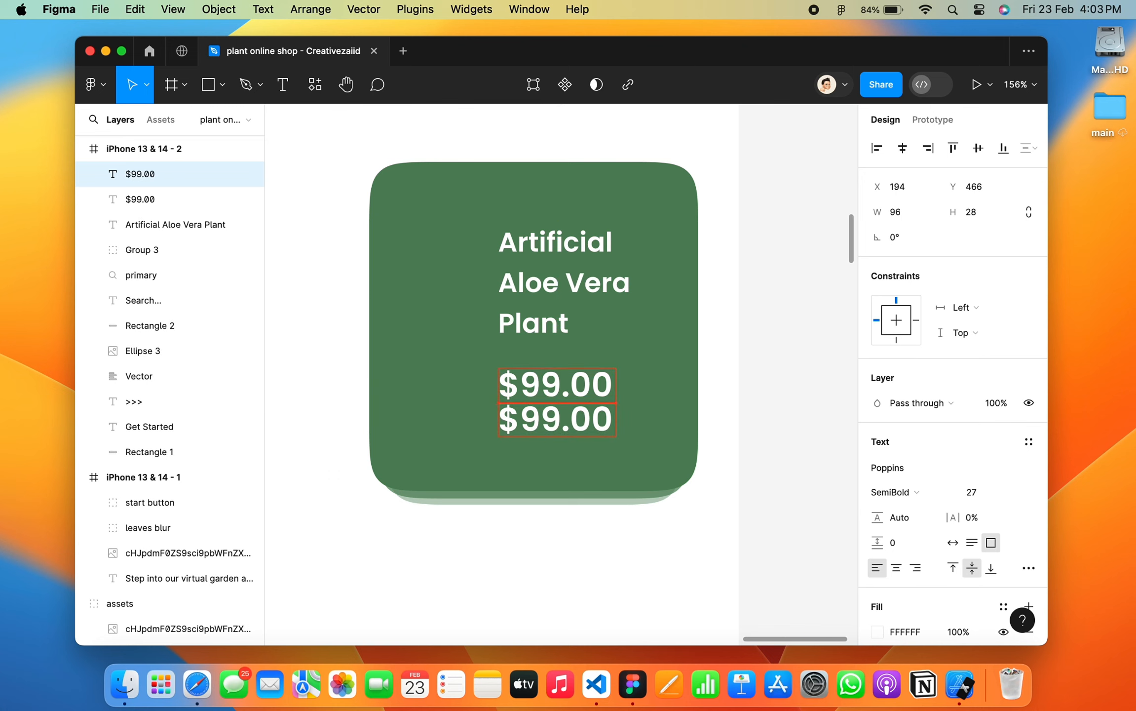
{"action": "key", "text": "Return"}
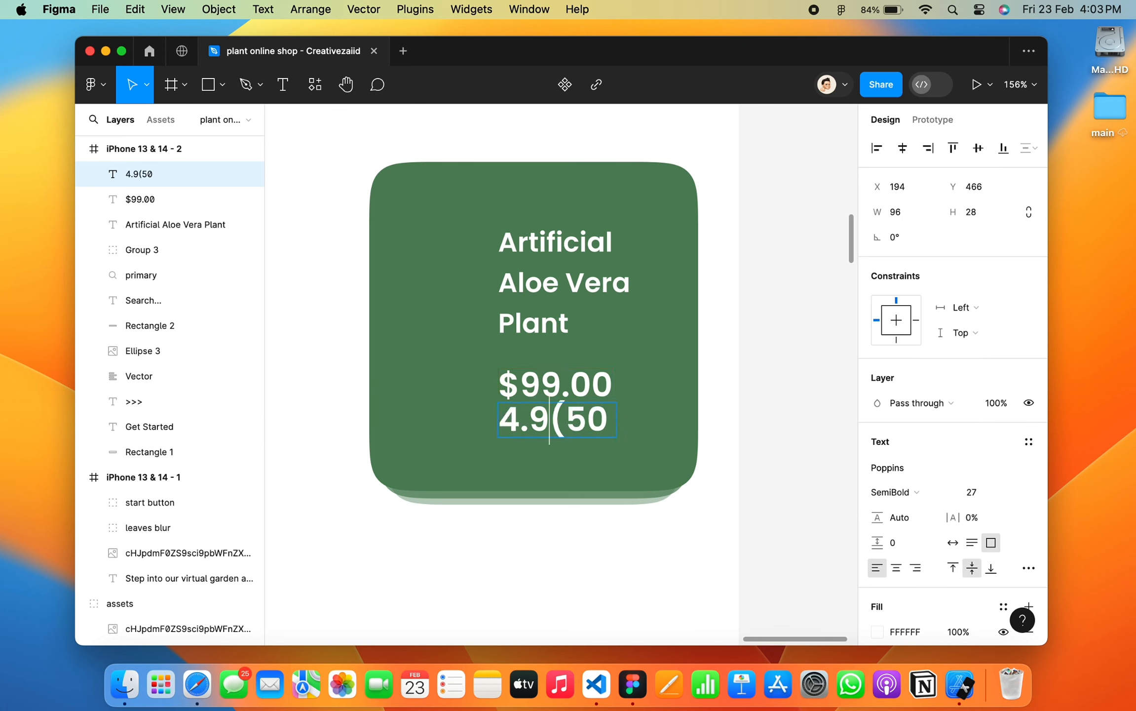
{"action": "type", "text": ")"}
Set the rating text's font size to 11.
{"action": "key", "text": "super+a"}
{"action": "left_click", "coordinate": [975, 491]}
{"action": "type", "text": "17"}
{"action": "key", "text": "Return"}
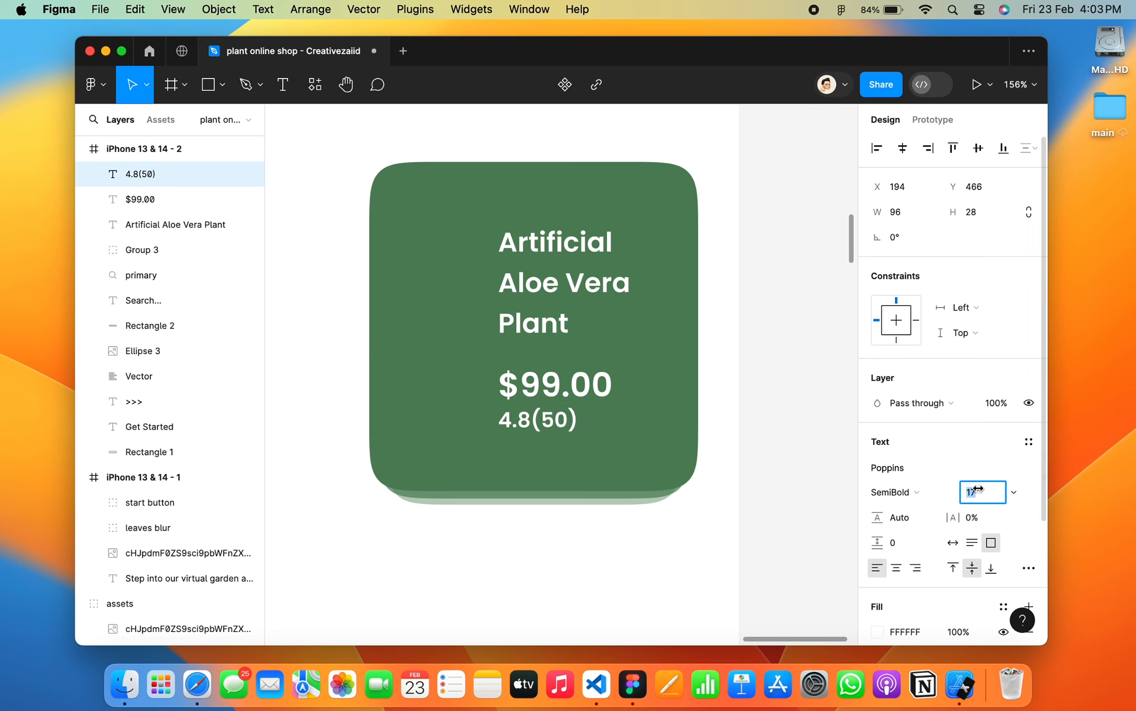
Recolour the rating text light grey CFD3D0 and tighten its text box below the price.
{"action": "left_click", "coordinate": [878, 631]}
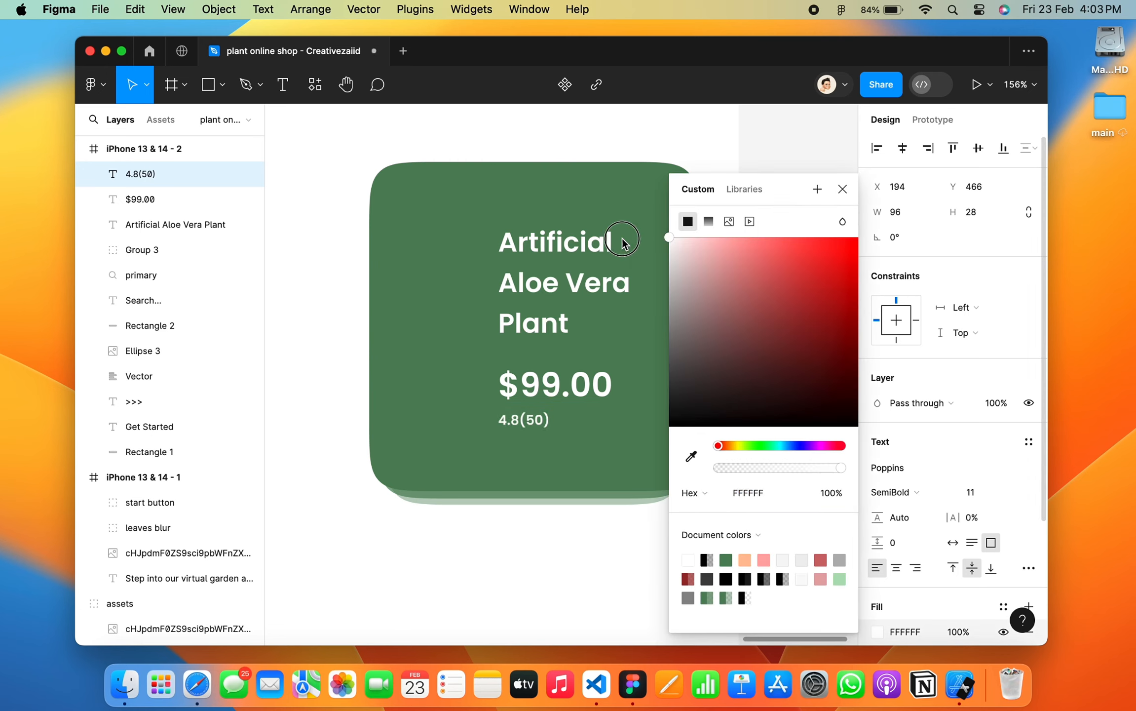
{"action": "left_click", "coordinate": [726, 559]}
{"action": "left_click_drag", "start_coordinate": [740, 333], "coordinate": [672, 272]}
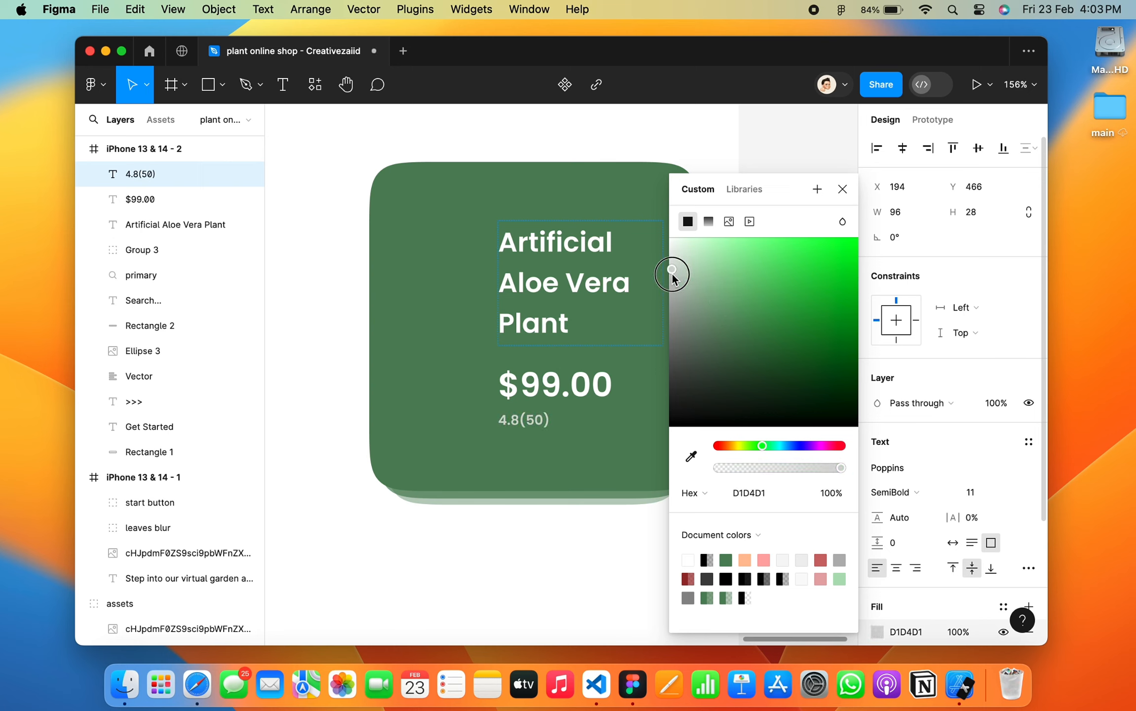
{"action": "left_click", "coordinate": [842, 189]}
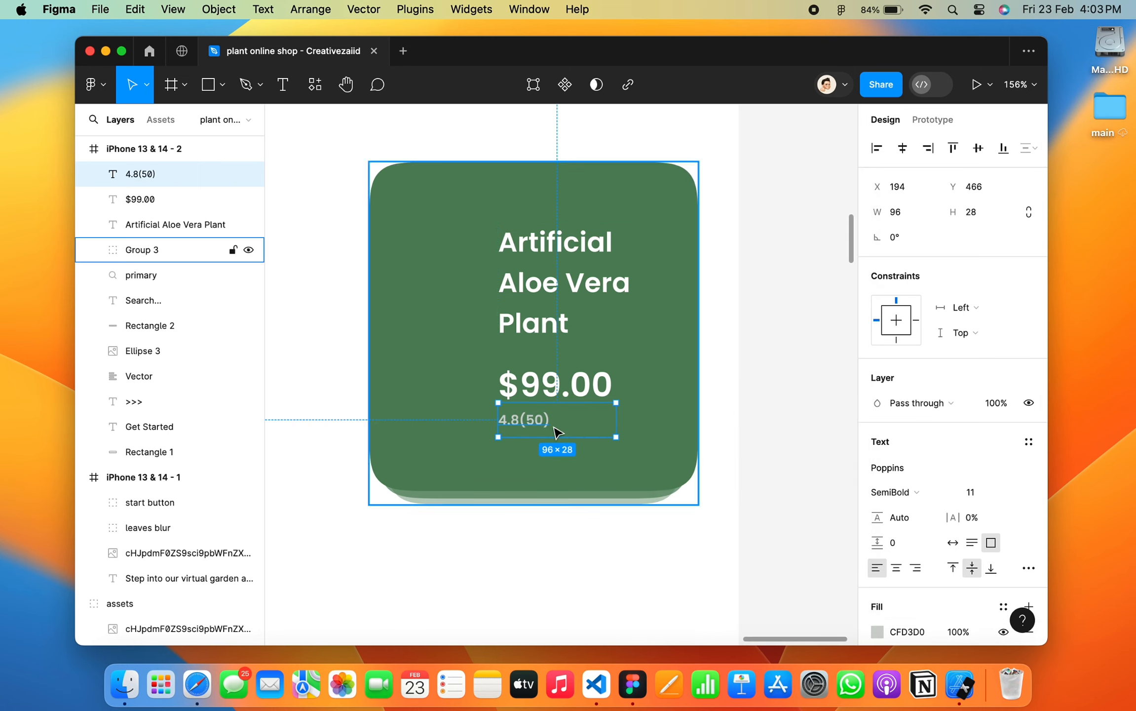
{"action": "left_click_drag", "start_coordinate": [616, 437], "coordinate": [575, 427]}
{"action": "left_click", "coordinate": [537, 571]}
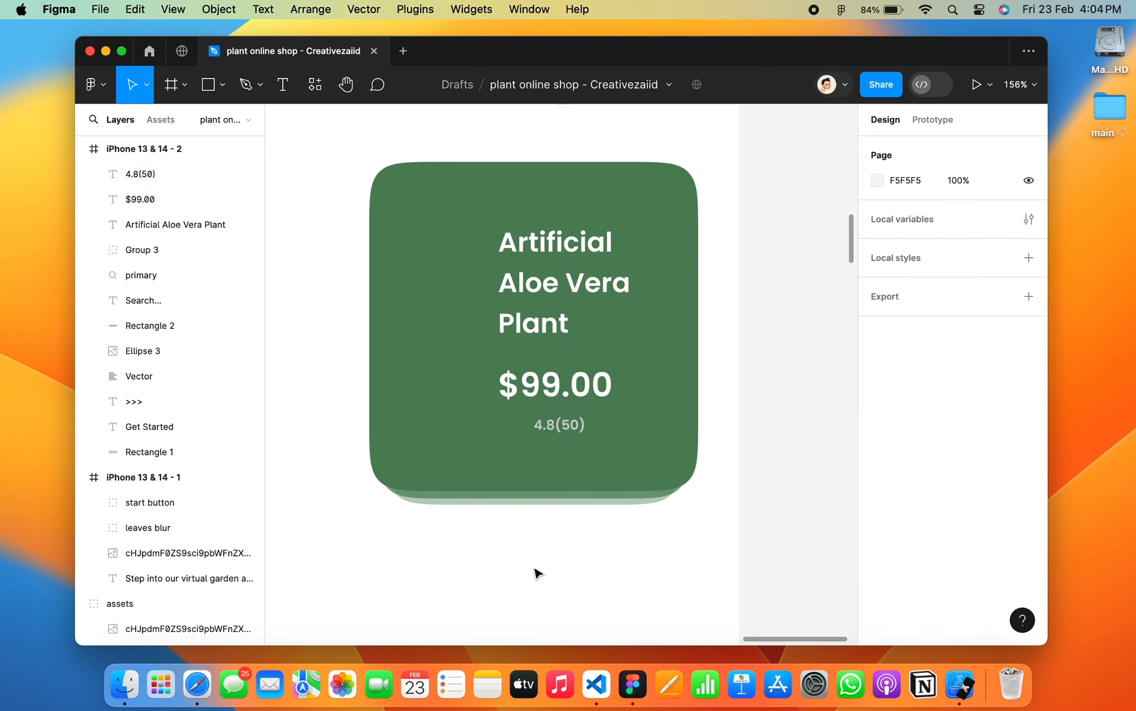
Insert the solid star icon from the Font Awesome Icons plugin, place its shape below the price and delete the leftover.
{"action": "right_click", "coordinate": [538, 571]}
{"action": "mouse_move", "coordinate": [641, 500]}
{"action": "left_click", "coordinate": [736, 316]}
{"action": "type", "text": "star"}
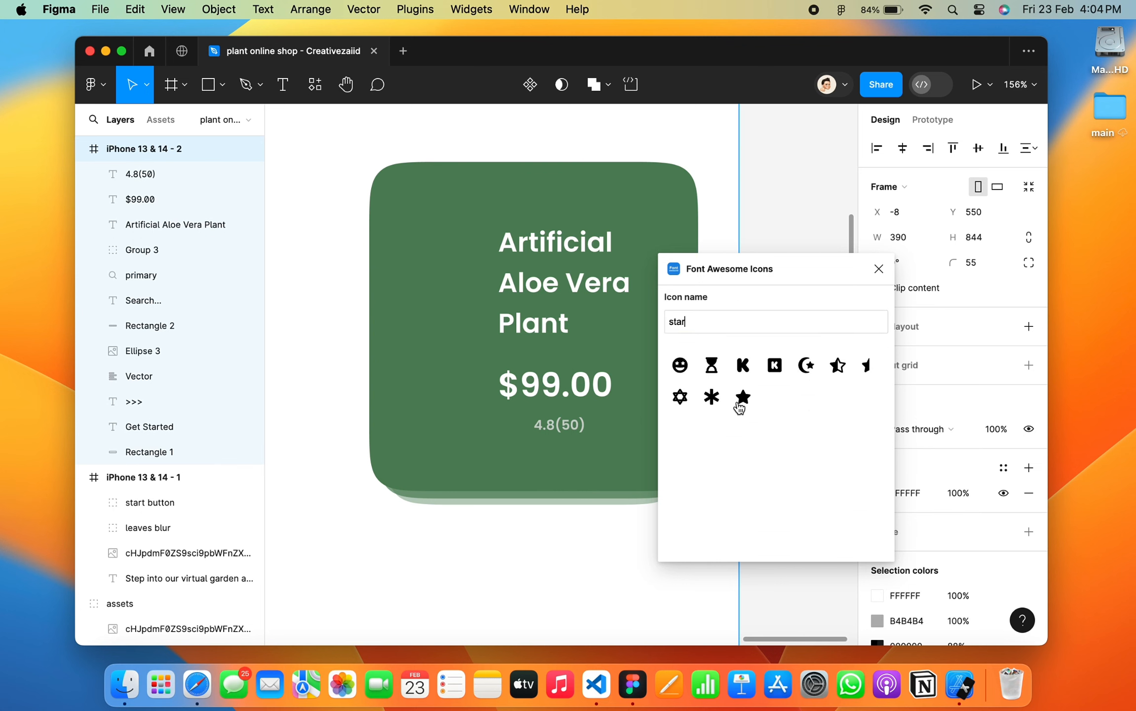
{"action": "left_click", "coordinate": [745, 399]}
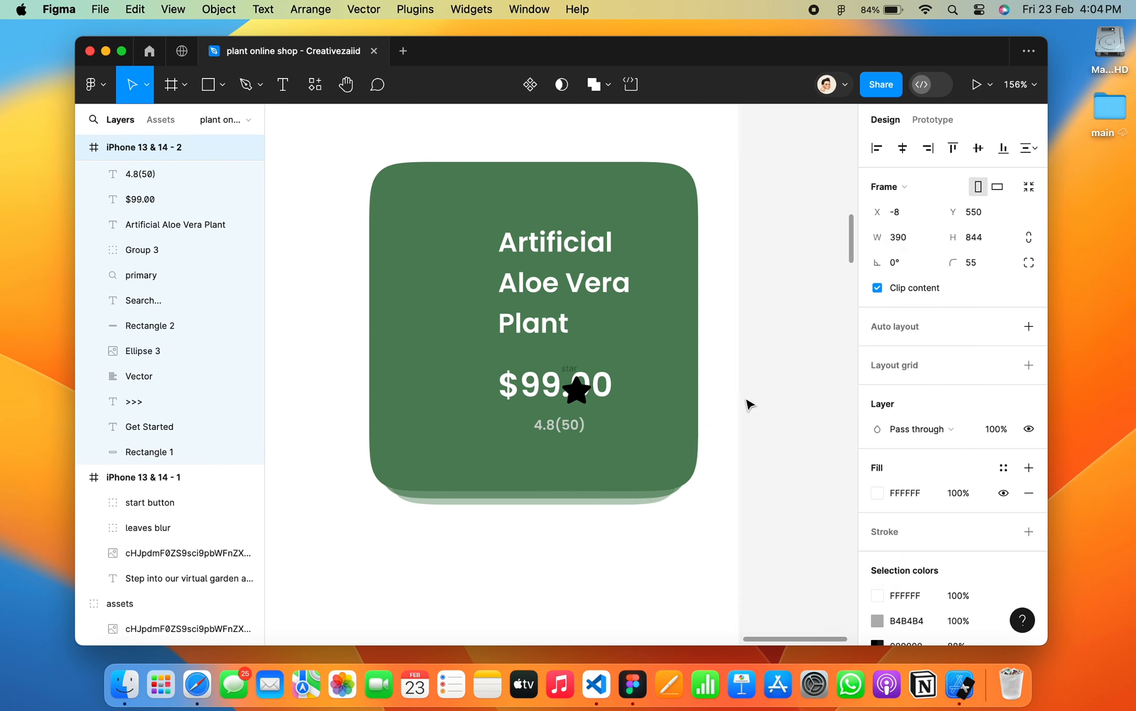
{"action": "left_click_drag", "start_coordinate": [576, 391], "coordinate": [542, 425]}
{"action": "left_click", "coordinate": [567, 399]}
{"action": "key", "text": "Delete"}
Duplicate the star into an evenly spaced row of five with gaps of 5.
{"action": "left_click", "coordinate": [506, 422]}
{"action": "key", "text": "super+d"}
{"action": "key", "text": "super+d"}
{"action": "key", "text": "super+d"}
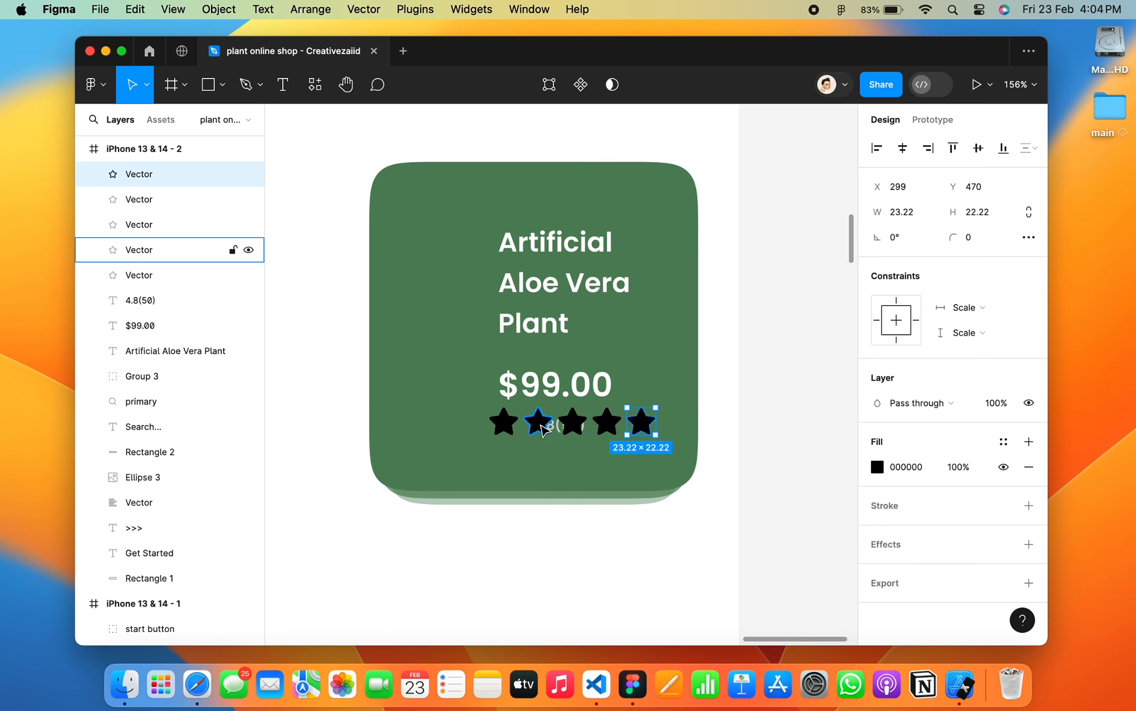
Group the five stars and name the group "star".
{"action": "left_click", "coordinate": [504, 422]}
{"action": "left_click", "coordinate": [538, 422], "text": "shift"}
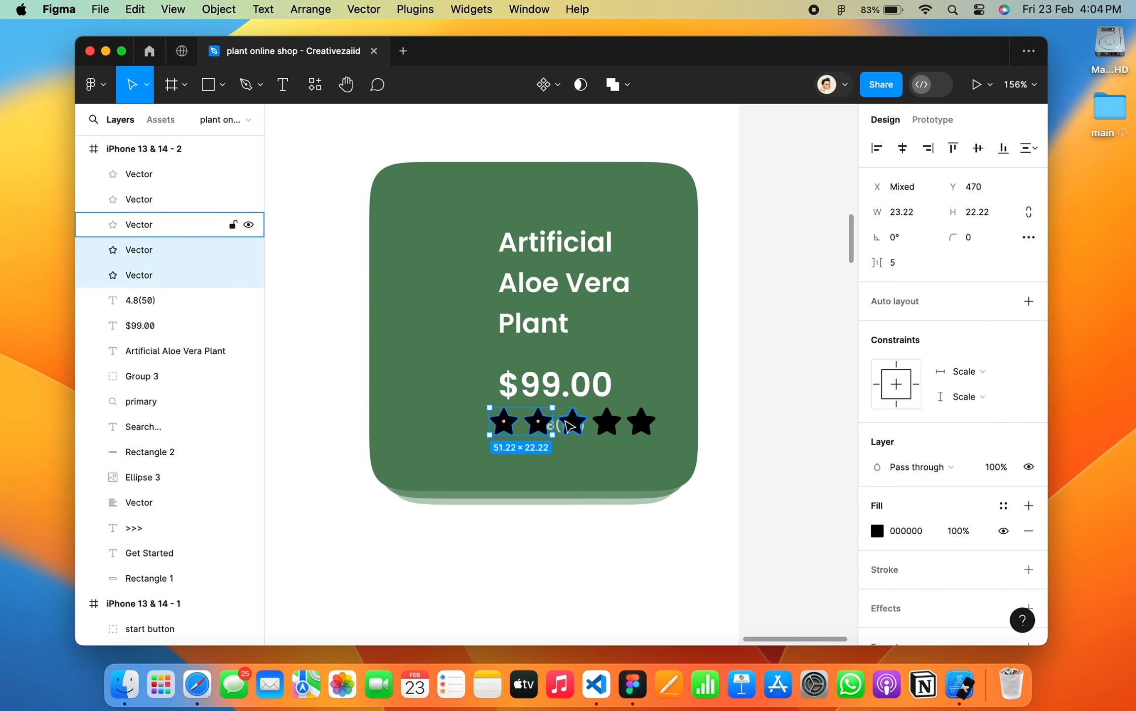
{"action": "left_click", "coordinate": [573, 422], "text": "shift"}
{"action": "left_click", "coordinate": [608, 424], "text": "shift"}
{"action": "left_click", "coordinate": [641, 422], "text": "shift"}
{"action": "key", "text": "super+g"}
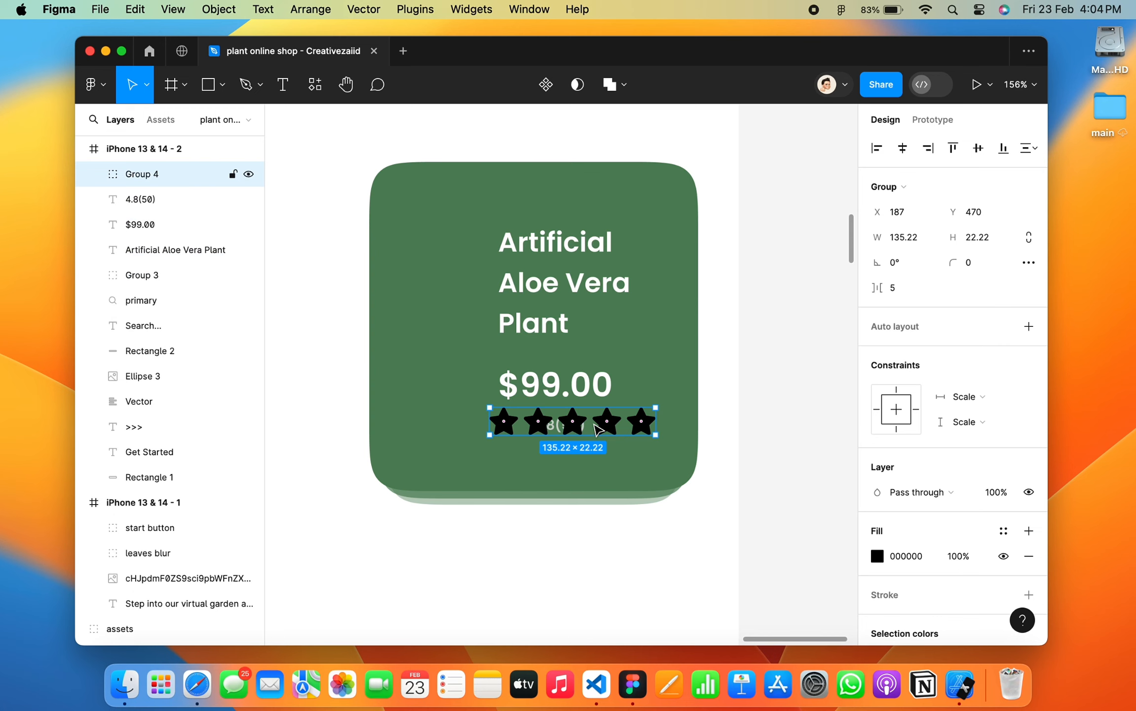
{"action": "double_click", "coordinate": [133, 174]}
{"action": "type", "text": "star"}
{"action": "key", "text": "Return"}
Shrink the star group to about 60 × 9.86 between the price and rating text, and fill it with CFD3D0.
{"action": "left_click_drag", "start_coordinate": [655, 434], "coordinate": [545, 420]}
{"action": "left_click", "coordinate": [877, 556]}
{"action": "left_click_drag", "start_coordinate": [691, 378], "coordinate": [619, 263]}
{"action": "left_click", "coordinate": [751, 493]}
{"action": "type", "text": "CFD3D0"}
{"action": "key", "text": "Return"}
{"action": "left_click", "coordinate": [791, 141]}
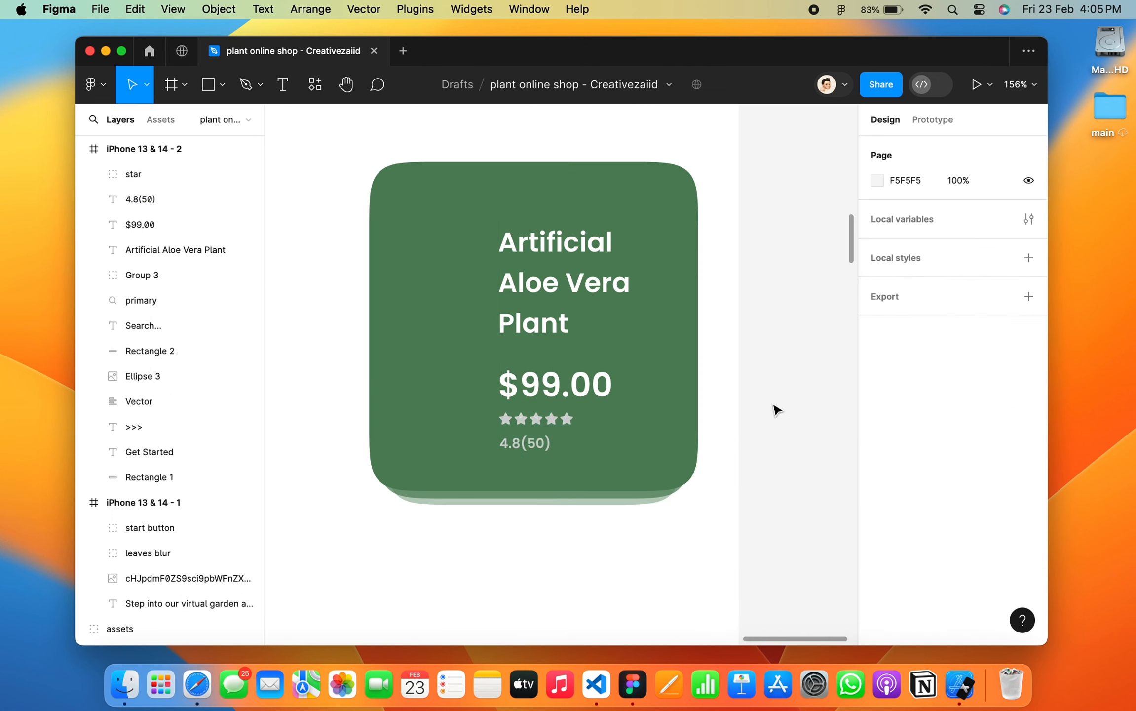
Change the star group's fill to a bright yellow.
{"action": "scroll", "coordinate": [776, 409], "scroll_direction": "down", "scroll_amount": 5}
{"action": "scroll", "coordinate": [774, 406], "scroll_direction": "right", "scroll_amount": 2}
{"action": "left_click", "coordinate": [611, 421]}
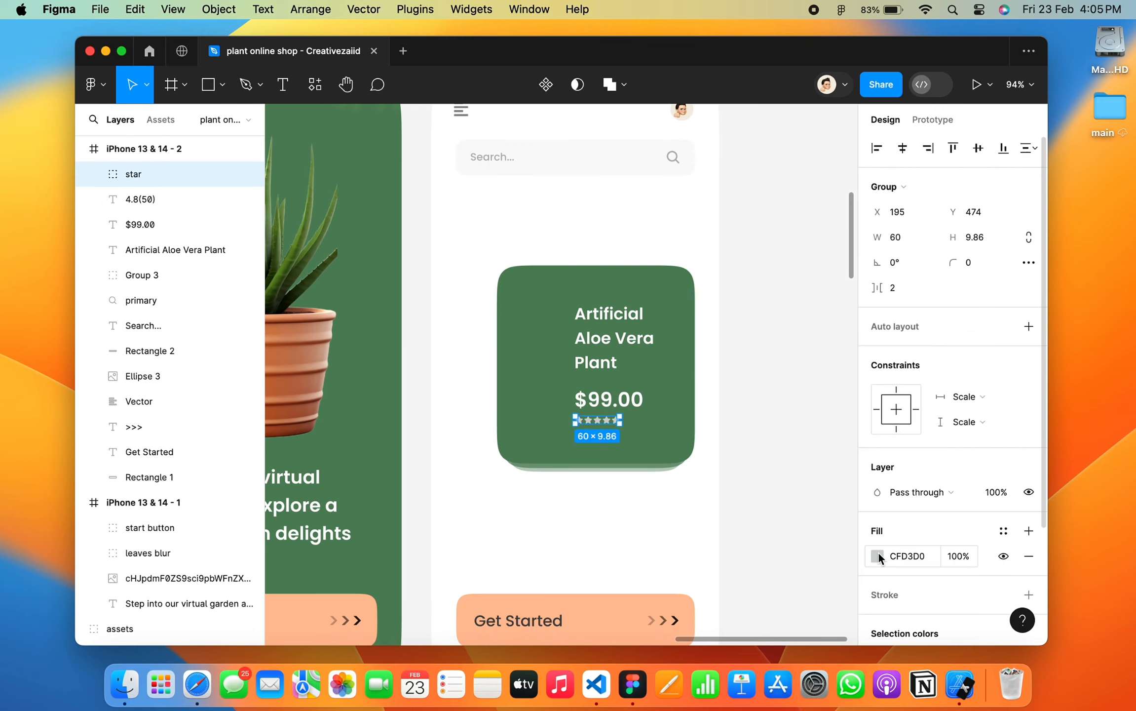
{"action": "left_click", "coordinate": [877, 555]}
{"action": "left_click", "coordinate": [733, 446]}
{"action": "left_click_drag", "start_coordinate": [773, 276], "coordinate": [790, 248]}
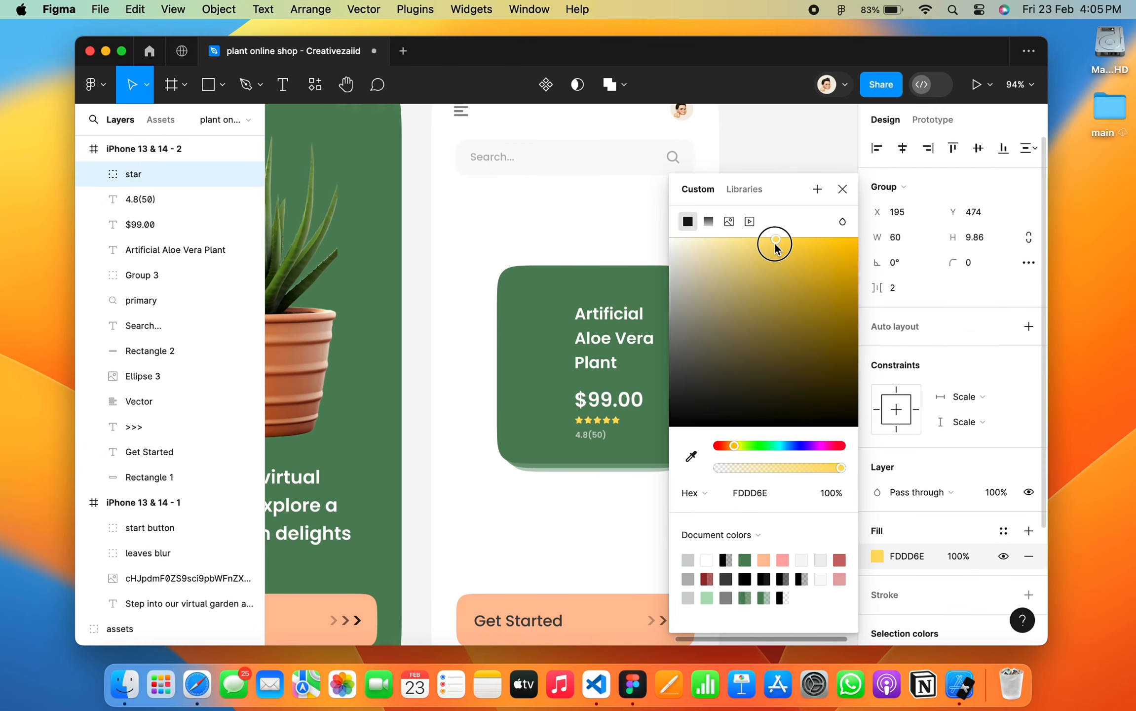
{"action": "left_click", "coordinate": [852, 208]}
{"action": "scroll", "coordinate": [665, 509], "scroll_direction": "up", "scroll_amount": 5}
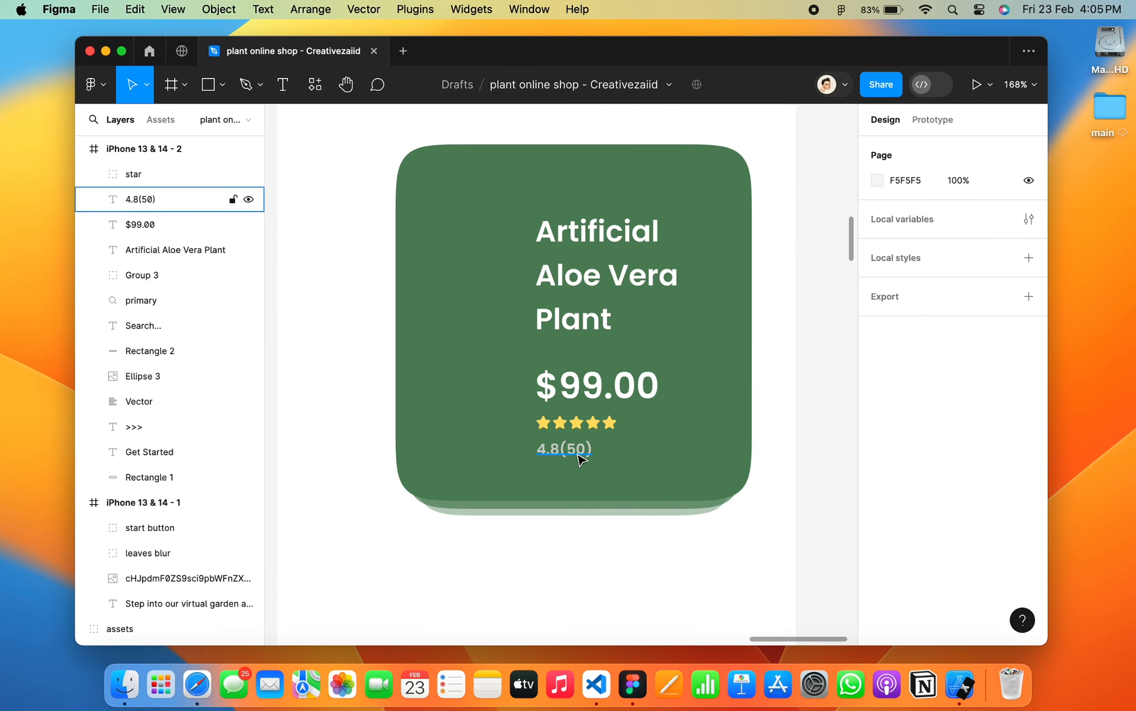
Move the 4.8(50) rating text beside the stars, set its font size to 8 and fit its box to 32 × 11.
{"action": "left_click", "coordinate": [588, 451]}
{"action": "left_click_drag", "start_coordinate": [587, 451], "coordinate": [669, 445]}
{"action": "scroll", "coordinate": [674, 426], "scroll_direction": "up", "scroll_amount": 5}
{"action": "double_click", "coordinate": [643, 441]}
{"action": "left_click", "coordinate": [981, 501]}
{"action": "type", "text": "8"}
{"action": "key", "text": "Return"}
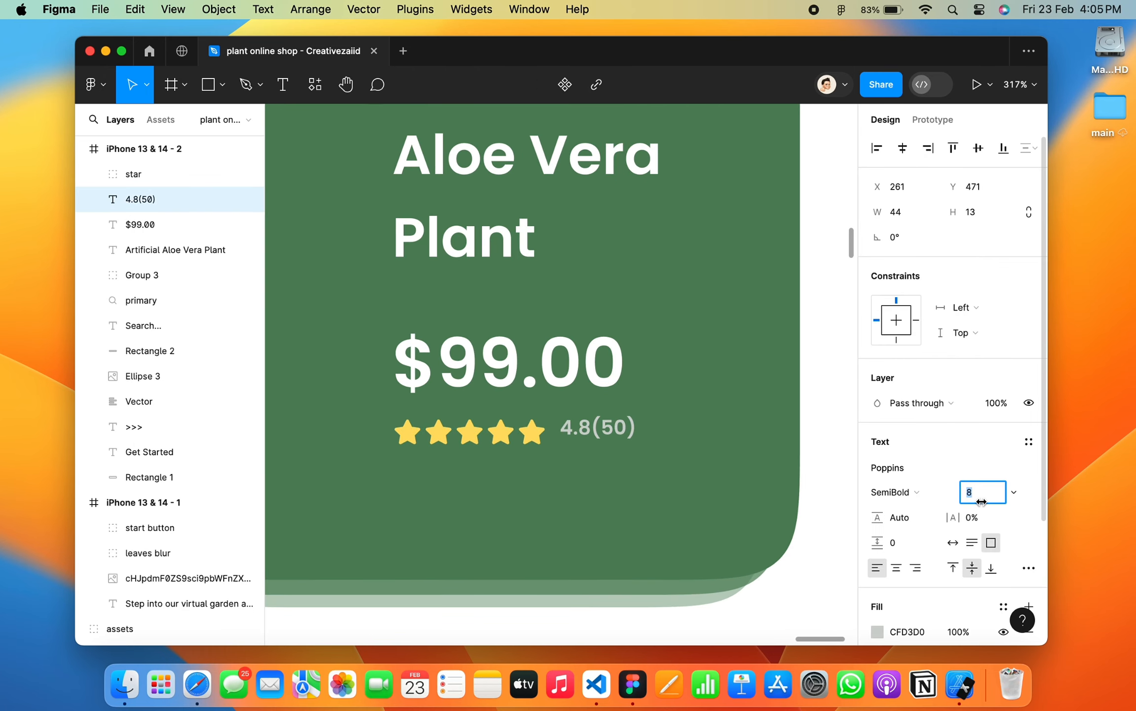
{"action": "type", "text": "8"}
{"action": "key", "text": "Return"}
{"action": "left_click_drag", "start_coordinate": [669, 444], "coordinate": [610, 431]}
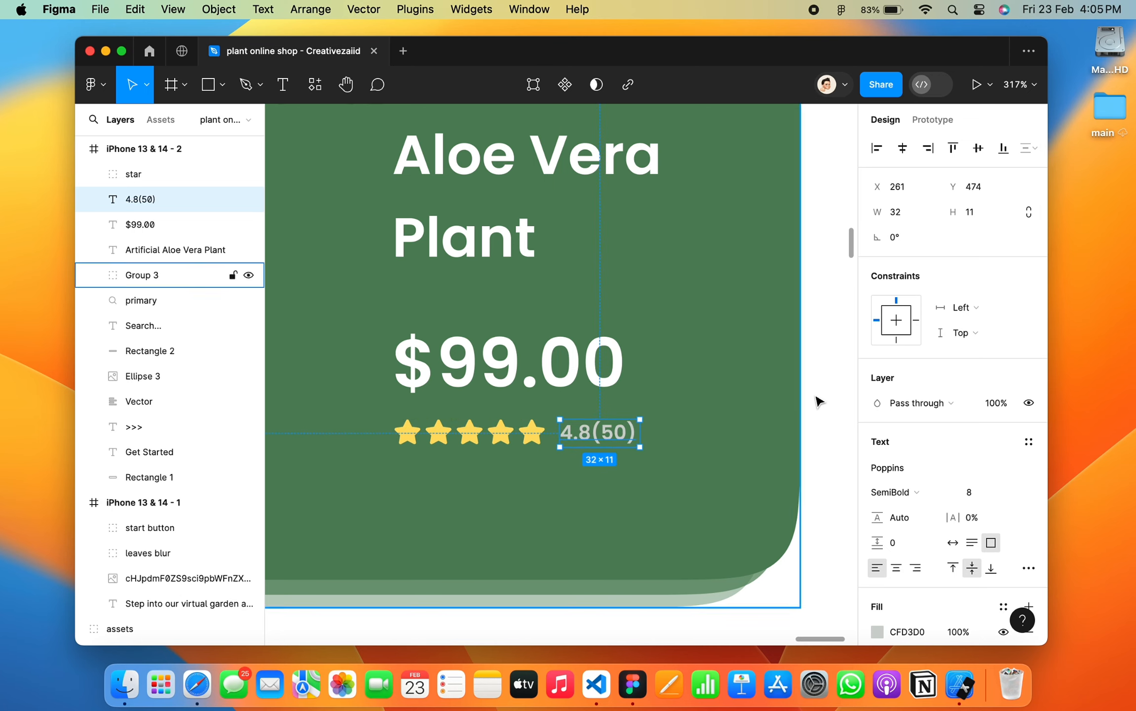
{"action": "left_click", "coordinate": [826, 397]}
Draw a 25 × 25 square in the green card's lower-right corner and set its corner radius to 6.
{"action": "scroll", "coordinate": [827, 397], "scroll_direction": "down", "scroll_amount": 5}
{"action": "scroll", "coordinate": [827, 397], "scroll_direction": "right", "scroll_amount": 1}
{"action": "scroll", "coordinate": [829, 402], "scroll_direction": "right", "scroll_amount": 2}
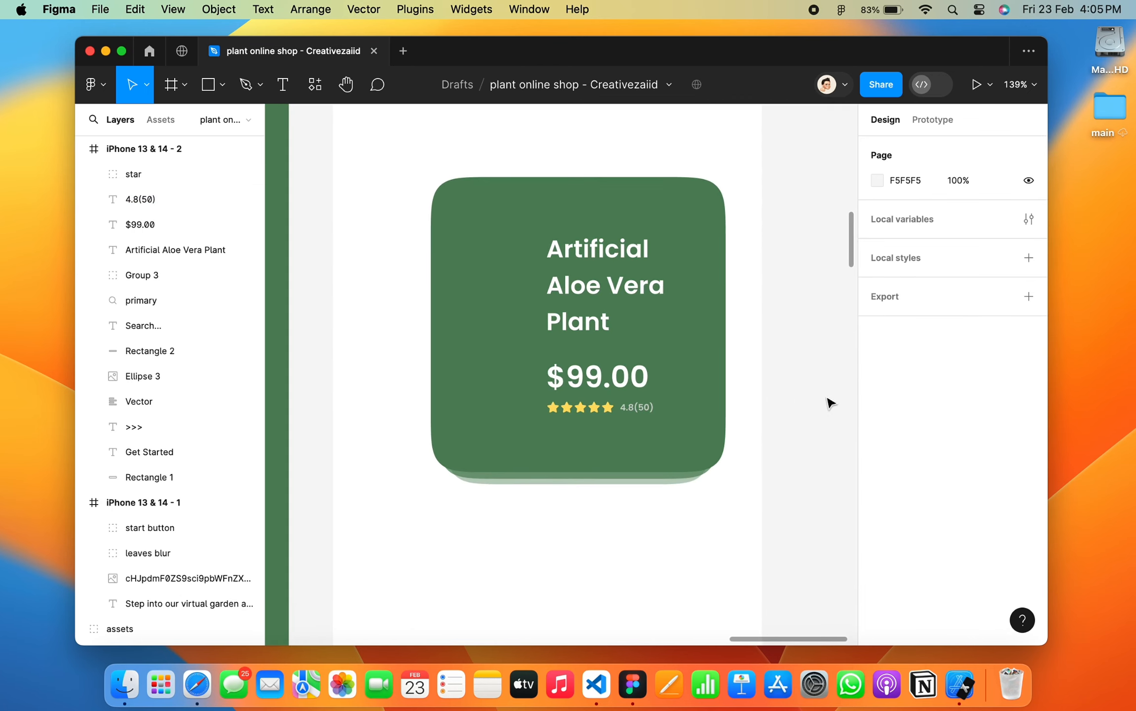
{"action": "key", "text": "r"}
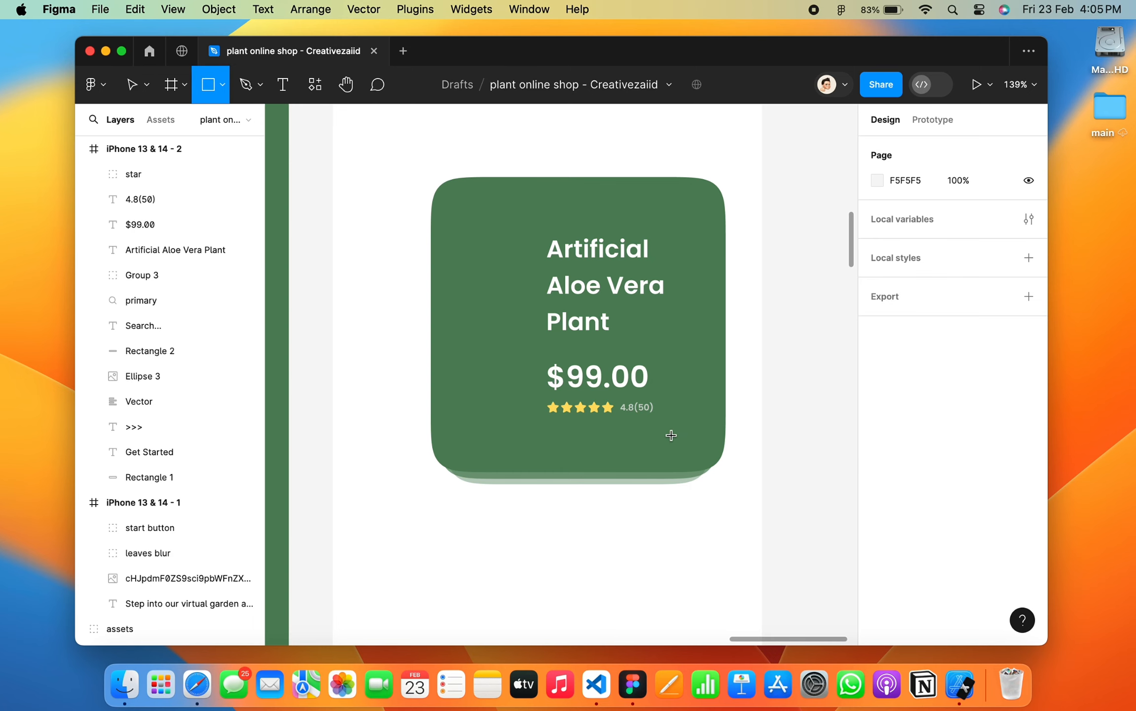
{"action": "left_click_drag", "start_coordinate": [682, 433], "coordinate": [710, 460]}
{"action": "left_click", "coordinate": [974, 237]}
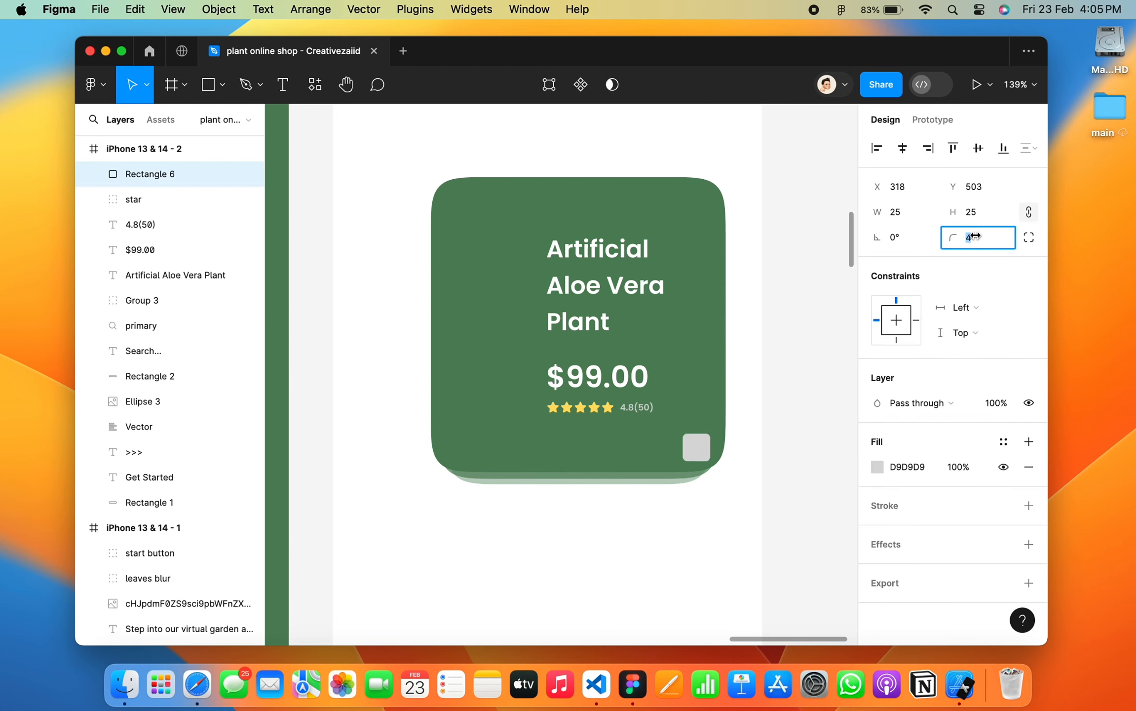
Fill the small square with white FFFFFF and nudge it slightly upward on the card.
{"action": "left_click", "coordinate": [877, 467]}
{"action": "left_click_drag", "start_coordinate": [691, 331], "coordinate": [660, 230]}
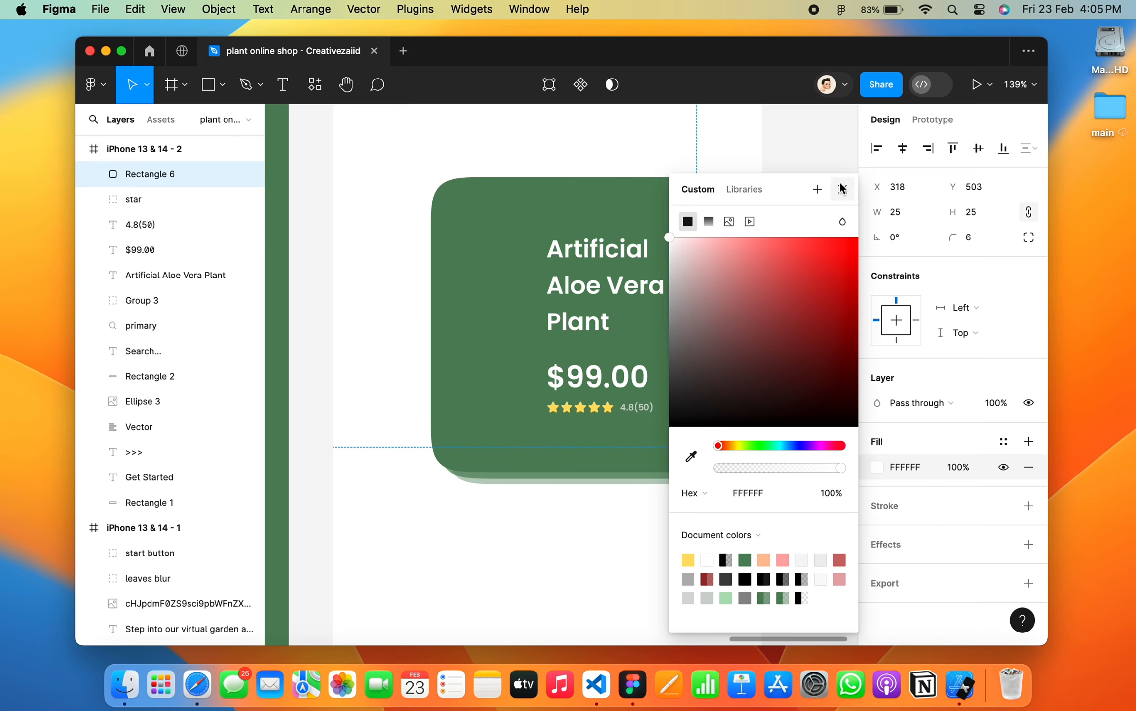
{"action": "left_click", "coordinate": [842, 187]}
{"action": "scroll", "coordinate": [750, 464], "scroll_direction": "up", "scroll_amount": 5}
{"action": "left_click_drag", "start_coordinate": [603, 407], "coordinate": [603, 401]}
{"action": "left_click", "coordinate": [741, 375]}
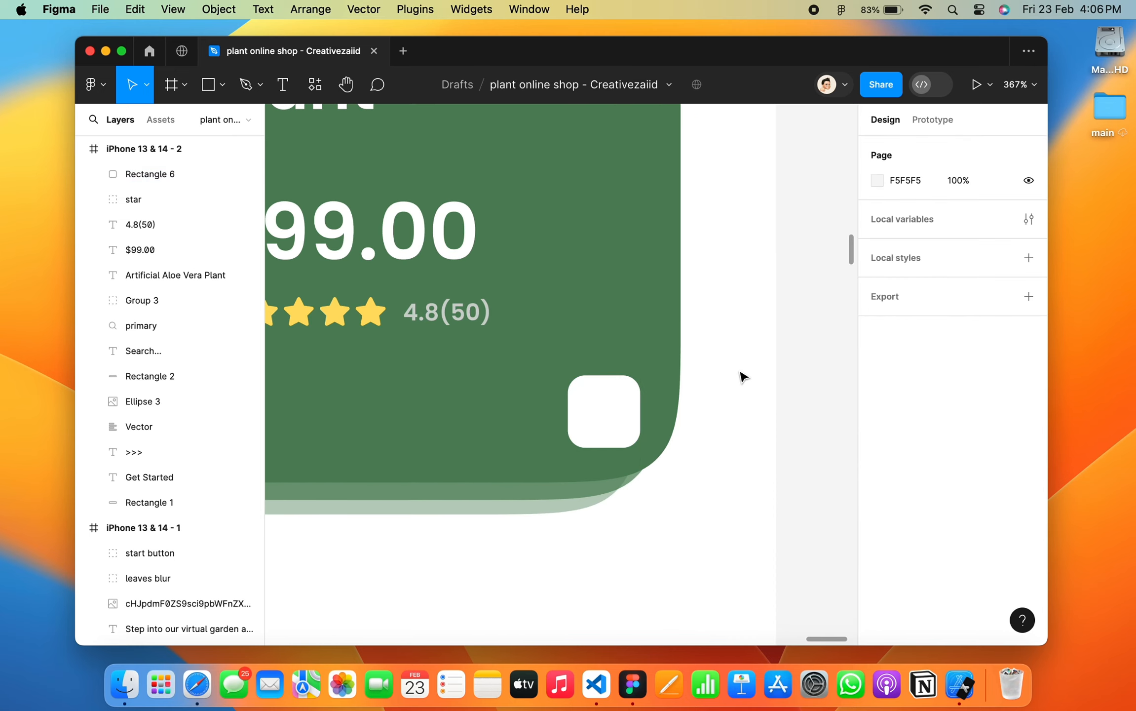
Search for "add" in the Iconhub plugin and insert a bold plus icon onto the canvas.
{"action": "right_click", "coordinate": [741, 375]}
{"action": "mouse_move", "coordinate": [755, 498]}
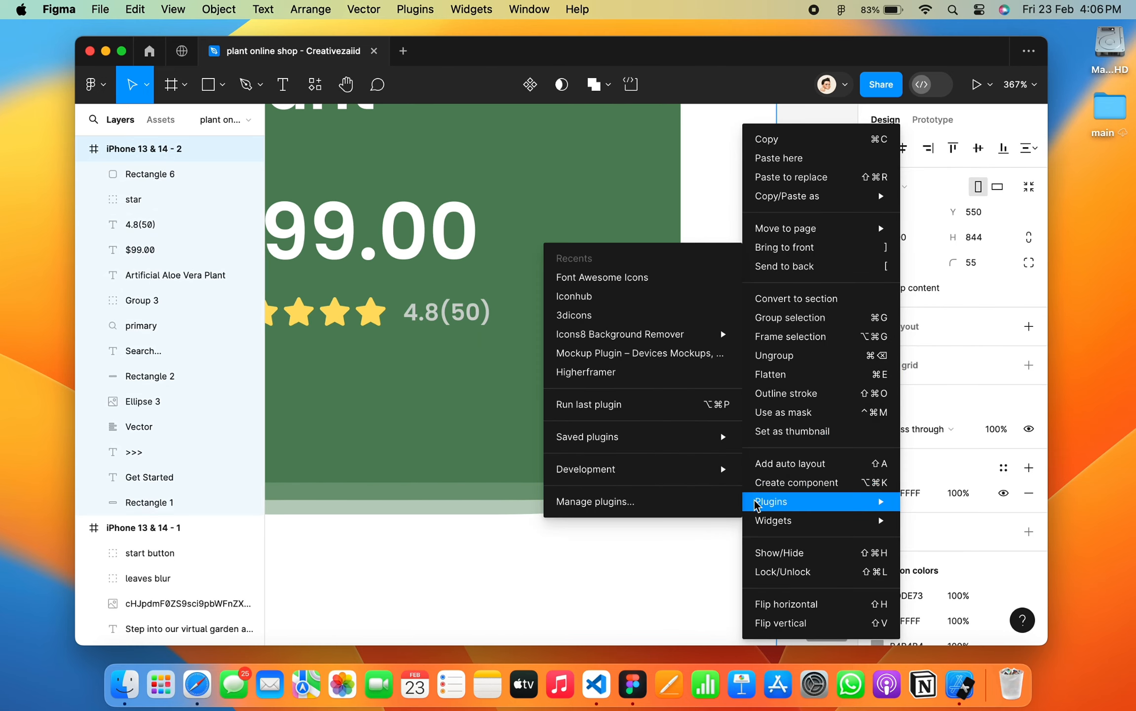
{"action": "left_click", "coordinate": [621, 293]}
{"action": "type", "text": "add"}
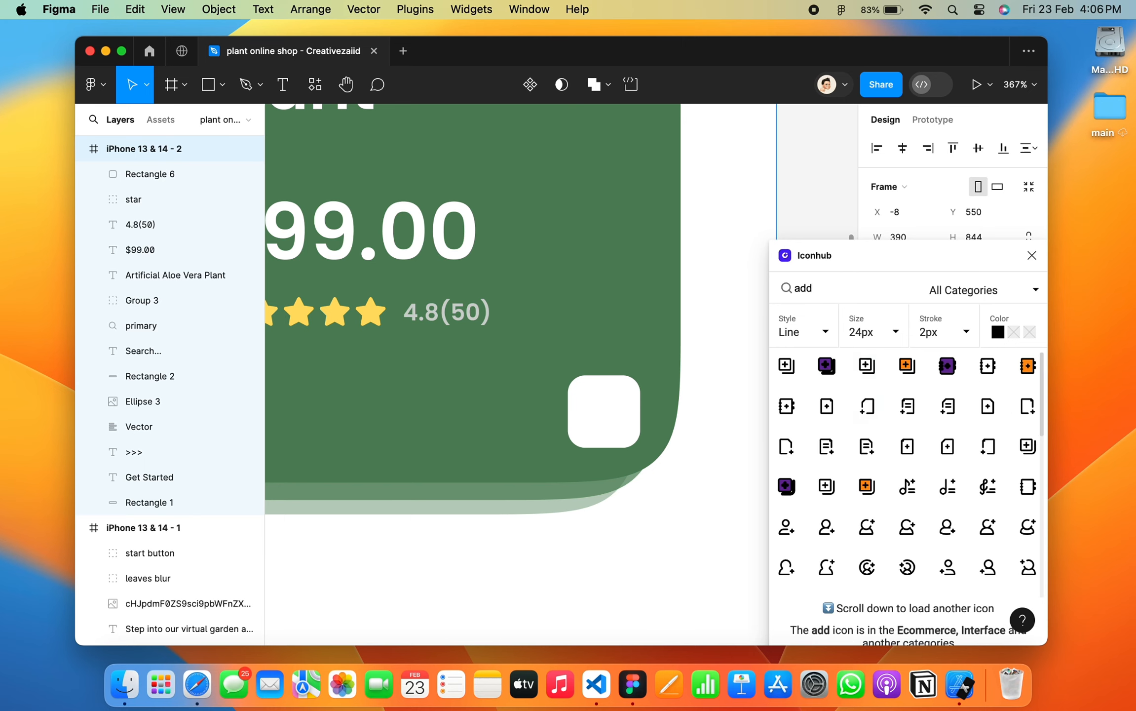
{"action": "scroll", "coordinate": [887, 442], "scroll_direction": "down", "scroll_amount": 2}
{"action": "scroll", "coordinate": [886, 442], "scroll_direction": "down", "scroll_amount": 10}
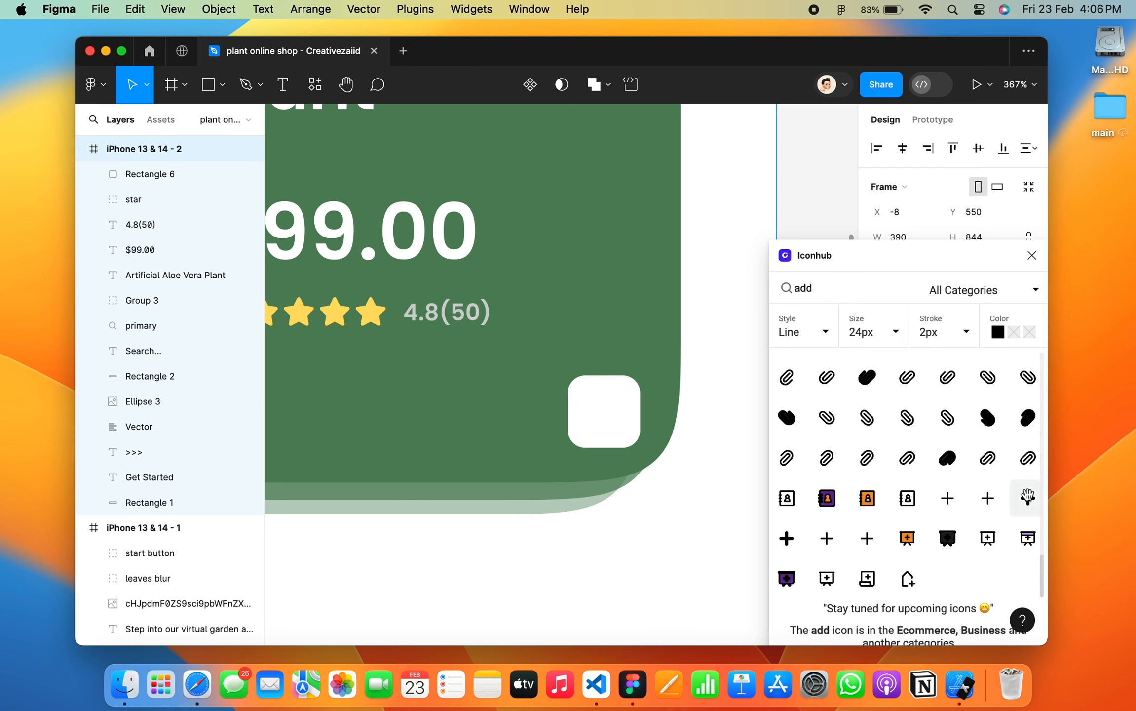
{"action": "left_click_drag", "start_coordinate": [1025, 495], "coordinate": [705, 347]}
Take the plus vector out of its "plus" frame, delete the empty frame and close Iconhub.
{"action": "double_click", "coordinate": [114, 175]}
{"action": "left_click_drag", "start_coordinate": [562, 290], "coordinate": [581, 310]}
{"action": "scroll", "coordinate": [666, 389], "scroll_direction": "down", "scroll_amount": 10}
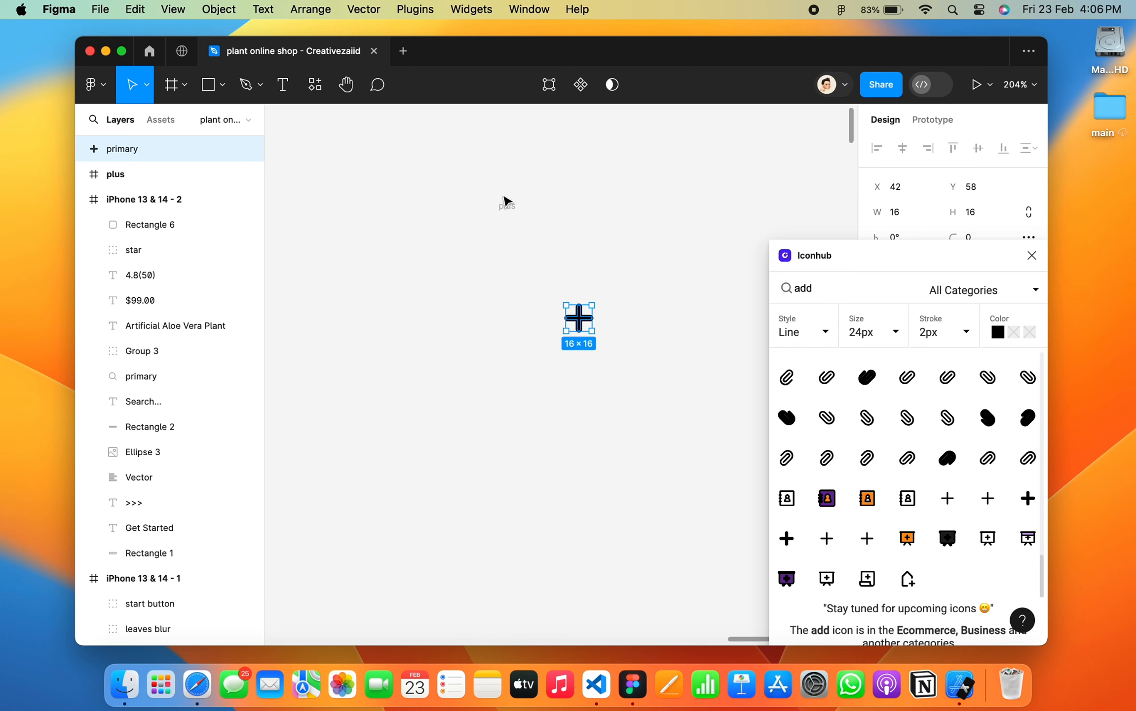
{"action": "left_click", "coordinate": [509, 217]}
{"action": "key", "text": "Delete"}
{"action": "left_click", "coordinate": [1032, 255]}
Place the plus icon inside the white square on the plant card and shrink it to 11 × 11.
{"action": "scroll", "coordinate": [637, 323], "scroll_direction": "down", "scroll_amount": 10}
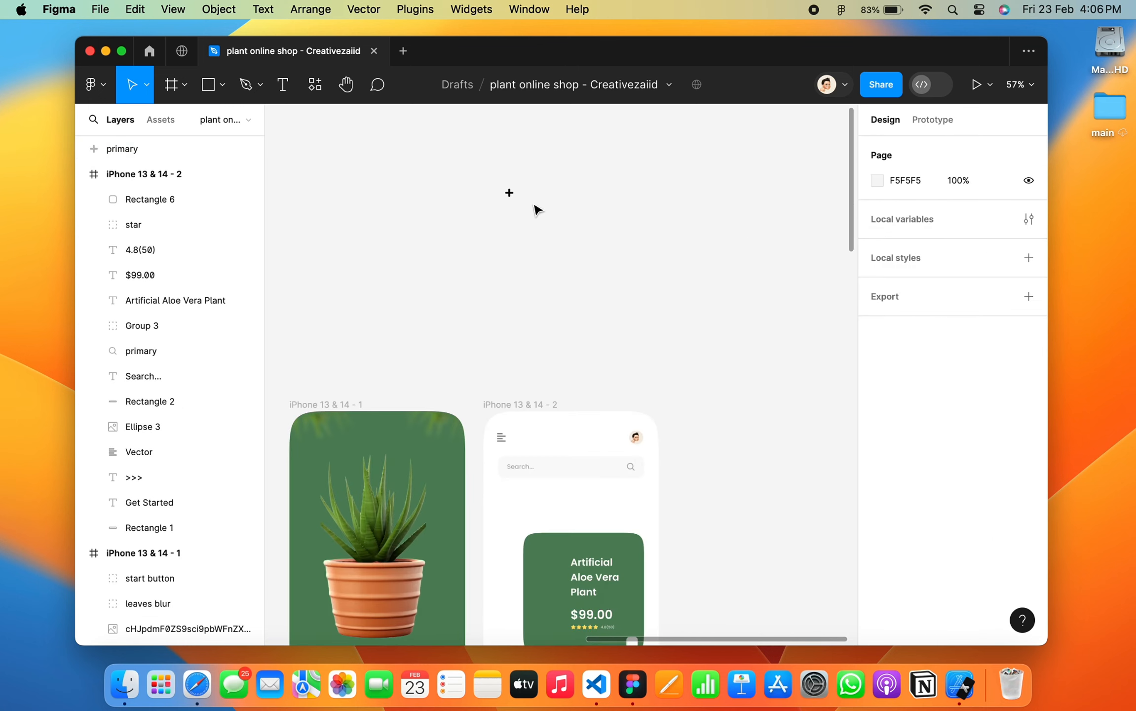
{"action": "left_click_drag", "start_coordinate": [509, 193], "coordinate": [629, 638]}
{"action": "scroll", "coordinate": [622, 634], "scroll_direction": "up", "scroll_amount": 10}
{"action": "scroll", "coordinate": [621, 634], "scroll_direction": "down", "scroll_amount": 4}
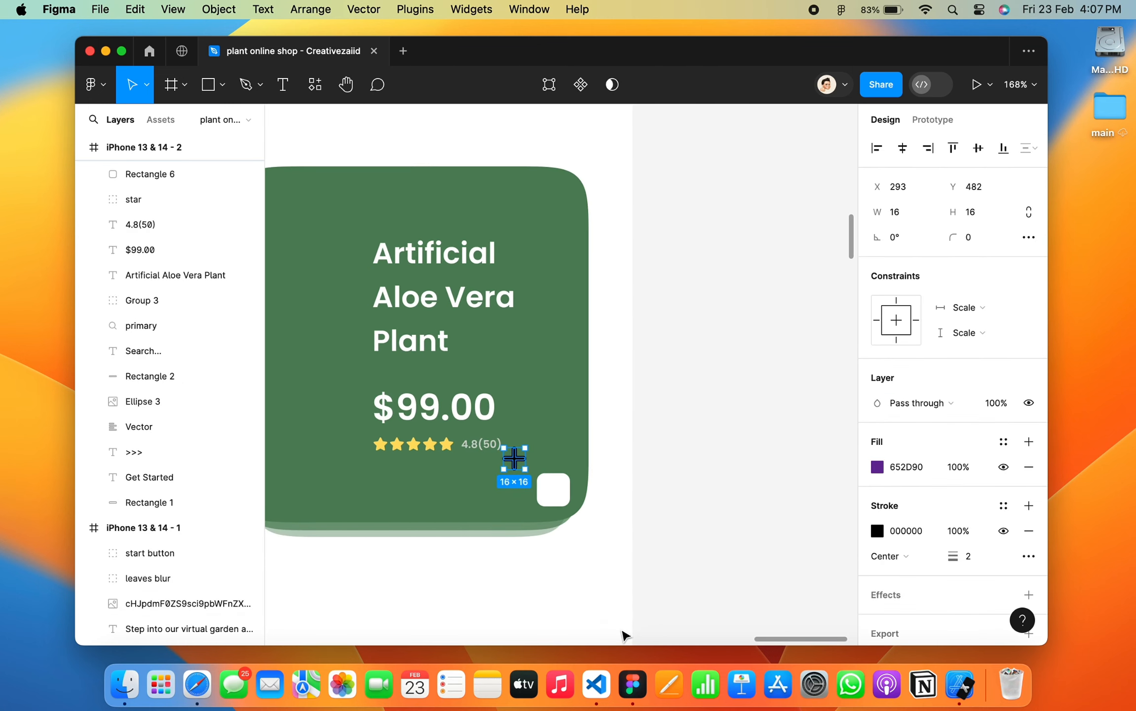
{"action": "scroll", "coordinate": [553, 488], "scroll_direction": "up", "scroll_amount": 10}
{"action": "left_click_drag", "start_coordinate": [592, 545], "coordinate": [554, 494]}
{"action": "scroll", "coordinate": [554, 493], "scroll_direction": "down", "scroll_amount": 5}
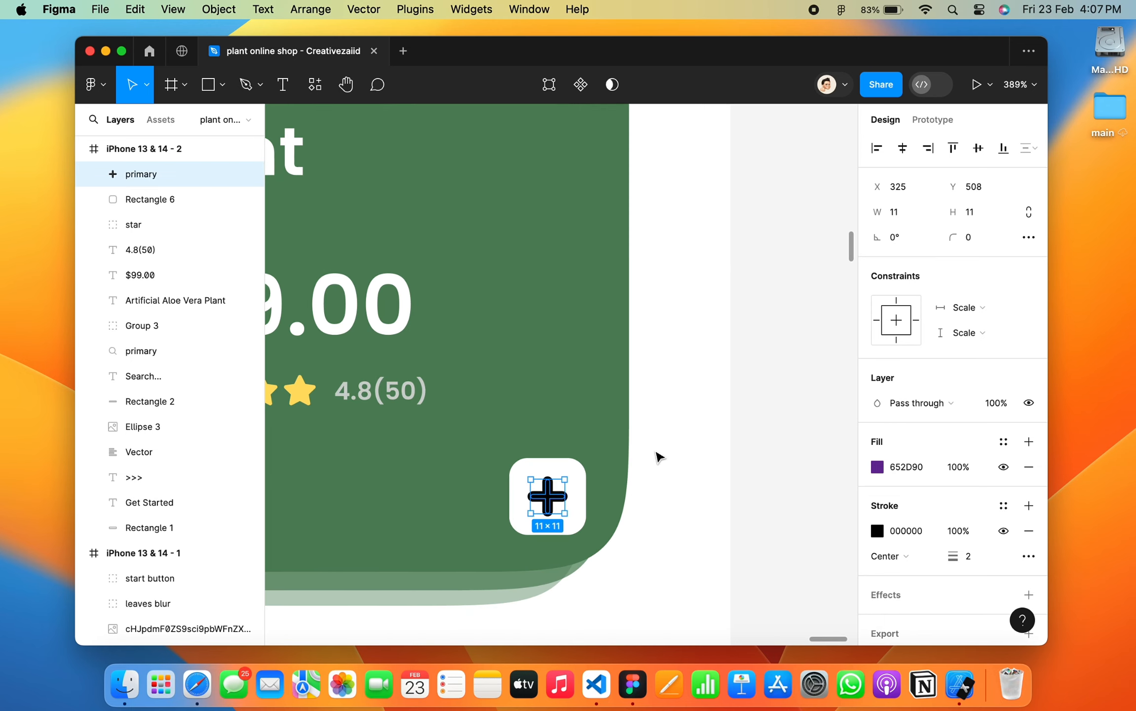
Set the plus icon's stroke width to 0 and change its fill to near-black 010101.
{"action": "left_click", "coordinate": [656, 455]}
{"action": "scroll", "coordinate": [655, 451], "scroll_direction": "down", "scroll_amount": 5}
{"action": "left_click", "coordinate": [612, 478]}
{"action": "scroll", "coordinate": [612, 478], "scroll_direction": "up", "scroll_amount": 6}
{"action": "left_click", "coordinate": [969, 557]}
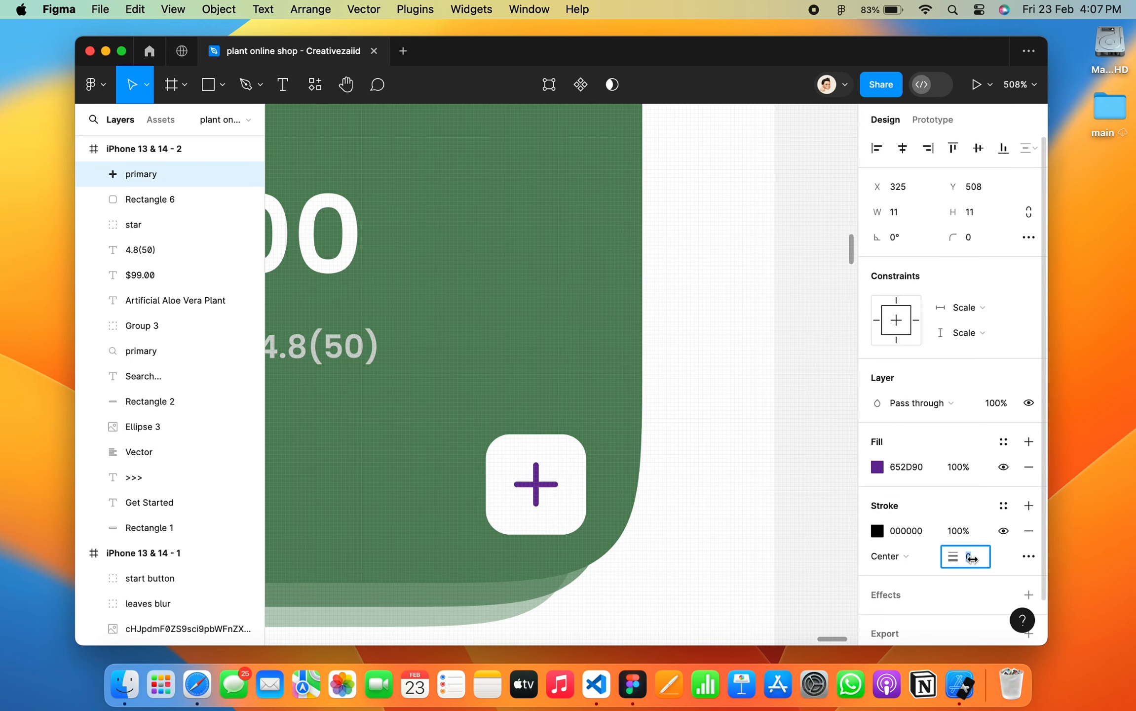
{"action": "left_click", "coordinate": [878, 467]}
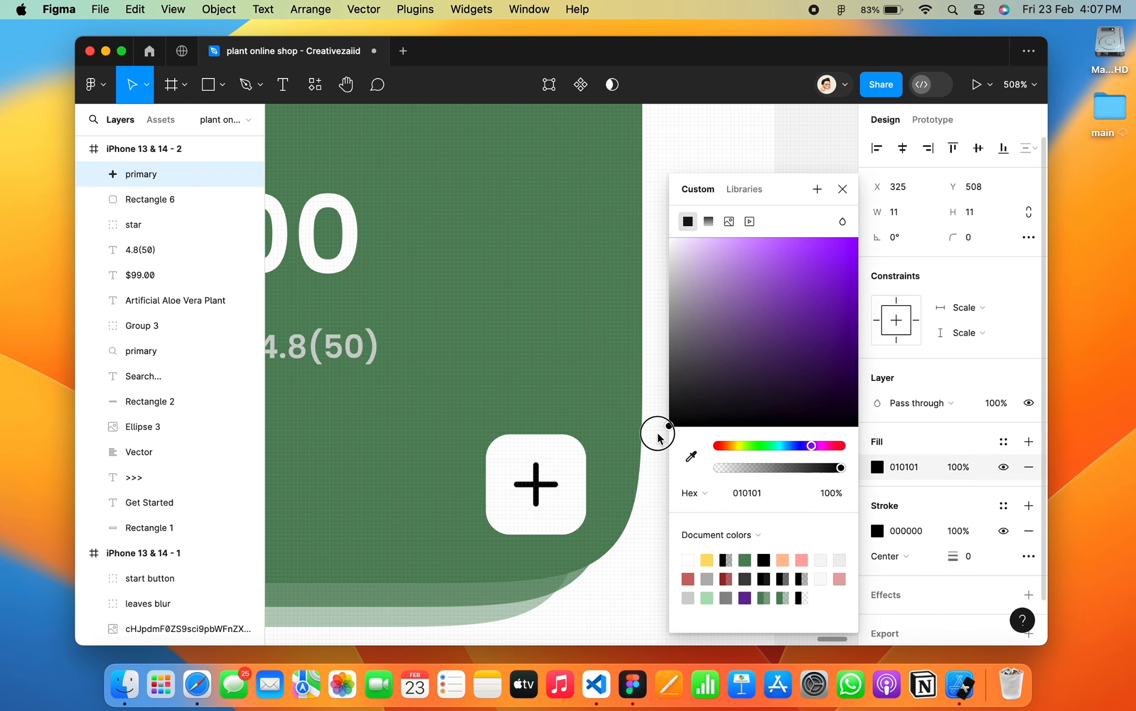
{"action": "left_click", "coordinate": [703, 451]}
Group the plus icon with the white square and name the group "add button".
{"action": "scroll", "coordinate": [703, 453], "scroll_direction": "down", "scroll_amount": 5}
{"action": "scroll", "coordinate": [704, 453], "scroll_direction": "down", "scroll_amount": 3}
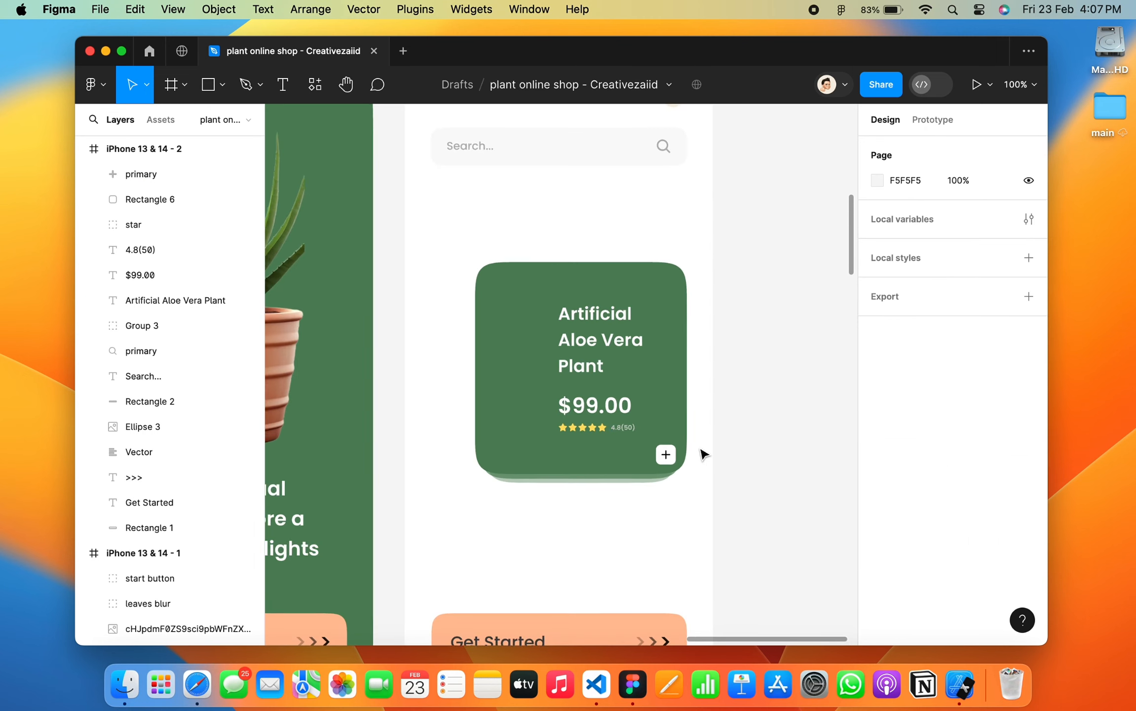
{"action": "left_click", "coordinate": [146, 173]}
{"action": "left_click", "coordinate": [142, 187], "text": "shift"}
{"action": "key", "text": "super+g"}
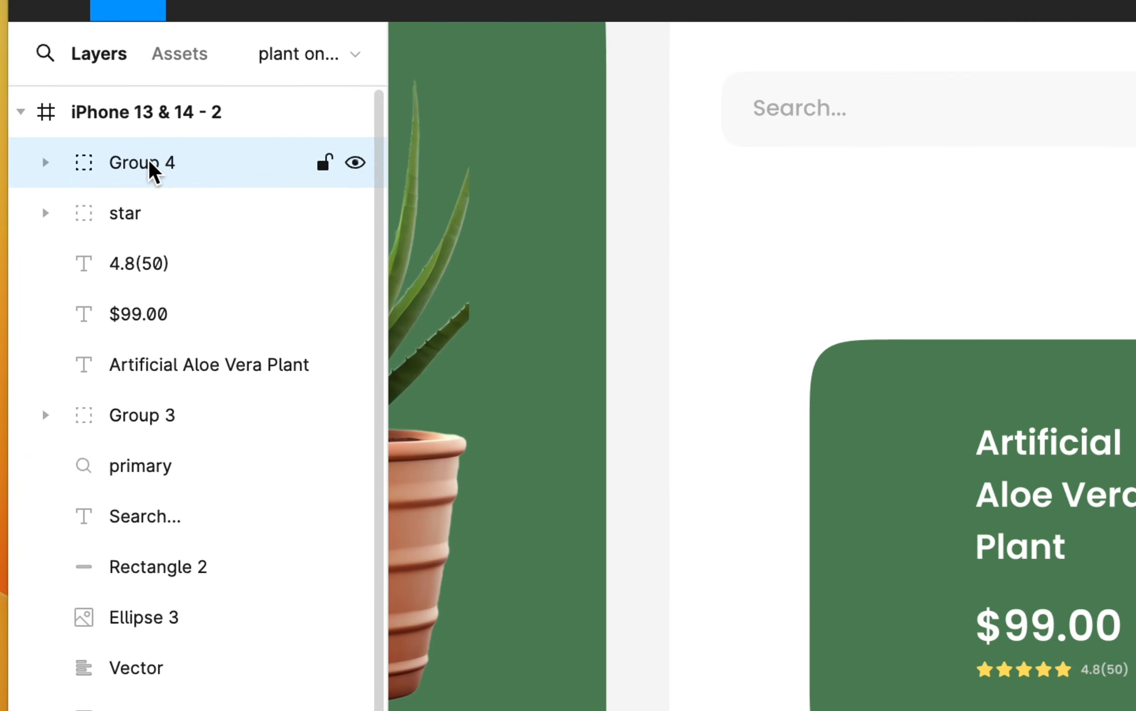
{"action": "double_click", "coordinate": [145, 174]}
{"action": "type", "text": "add button"}
{"action": "key", "text": "Return"}
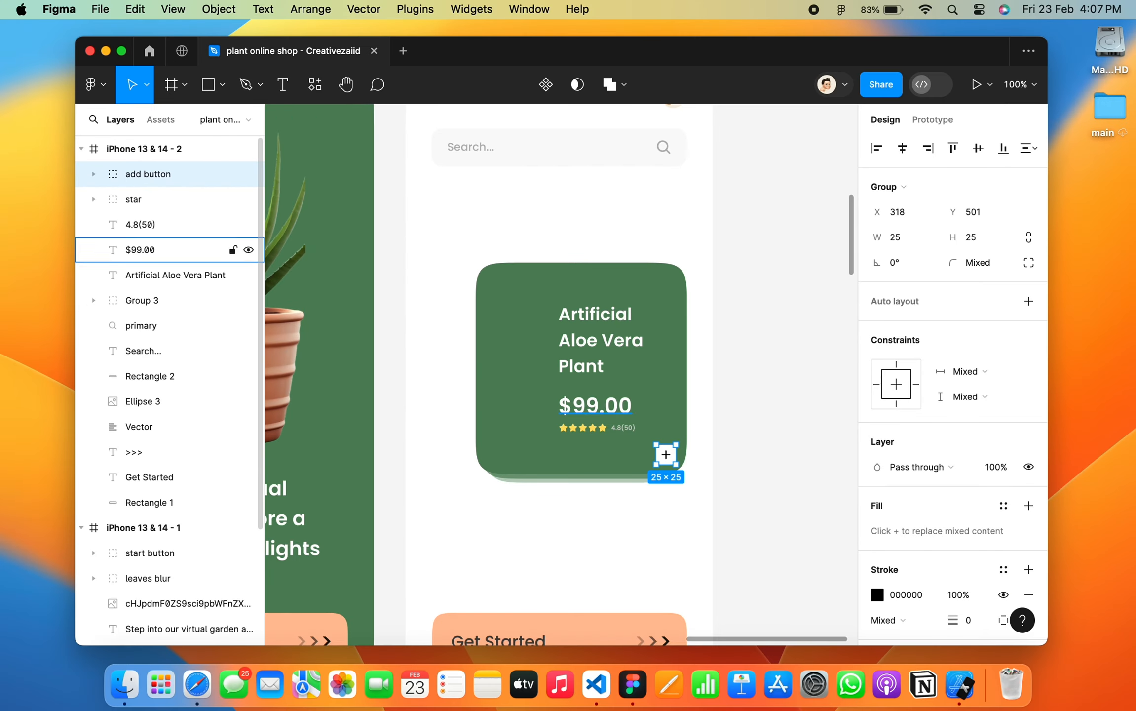
Group the star row with the 4.8(50) text and name the group "rating".
{"action": "left_click", "coordinate": [154, 213], "text": "shift"}
{"action": "left_click", "coordinate": [140, 263], "text": "shift"}
{"action": "left_click", "coordinate": [155, 163], "text": "shift"}
{"action": "key", "text": "super+g"}
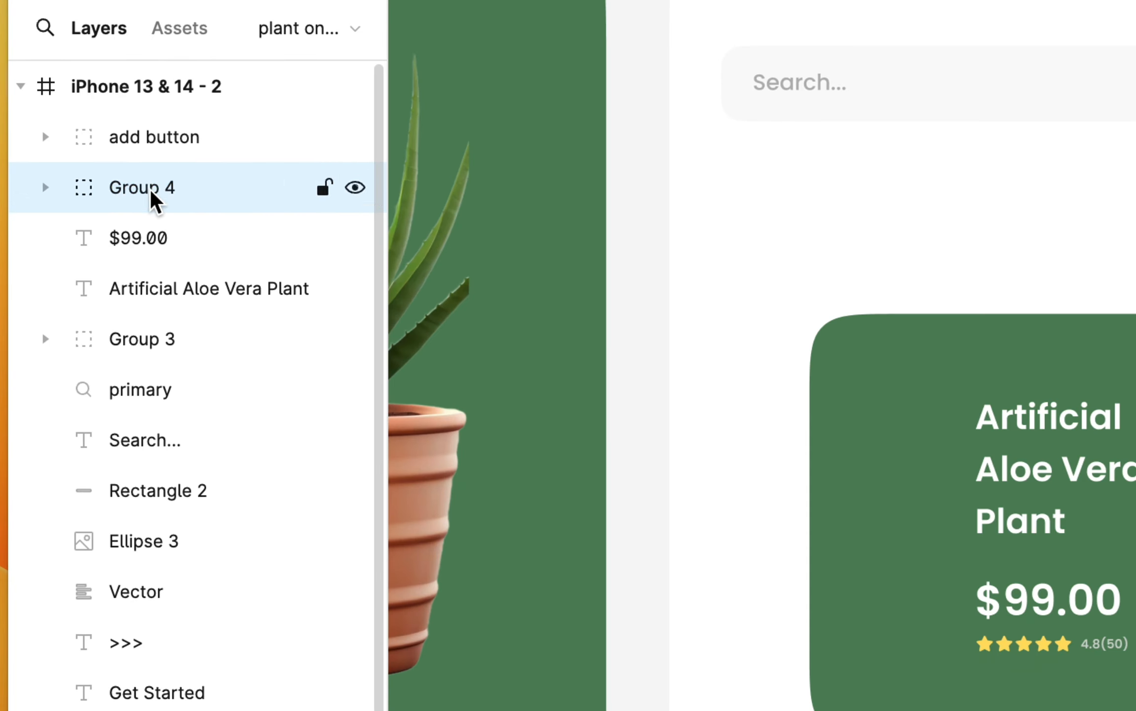
{"action": "double_click", "coordinate": [143, 199]}
{"action": "type", "text": "rating"}
{"action": "key", "text": "Return"}
Group the add button, rating, price, plant title and layered card background into one group.
{"action": "left_click", "coordinate": [140, 224]}
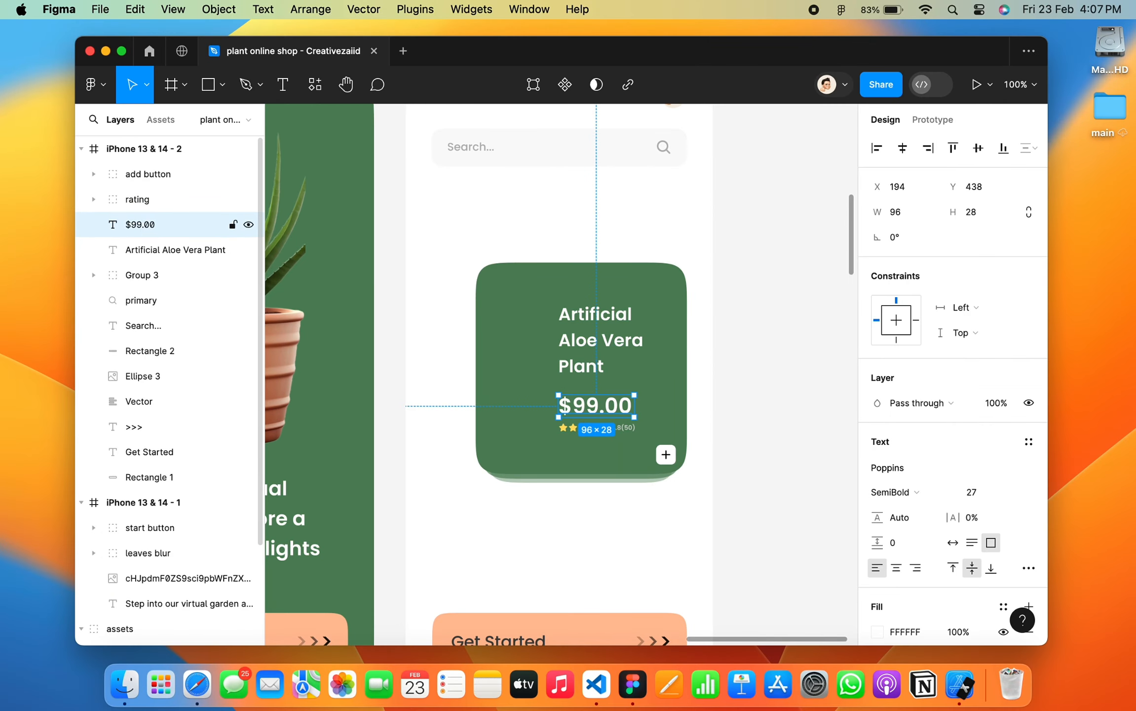
{"action": "left_click", "coordinate": [173, 249], "text": "shift"}
{"action": "left_click", "coordinate": [148, 173], "text": "shift"}
{"action": "left_click", "coordinate": [142, 275], "text": "shift"}
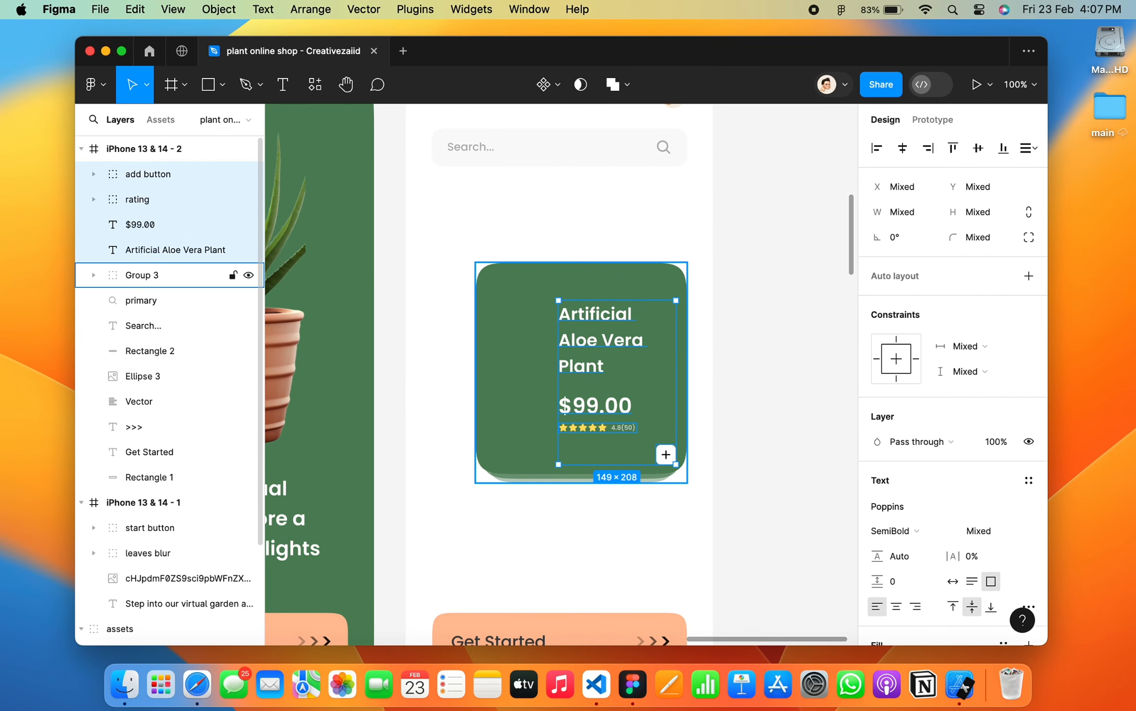
{"action": "key", "text": "super+g"}
{"action": "key", "text": "super+r"}
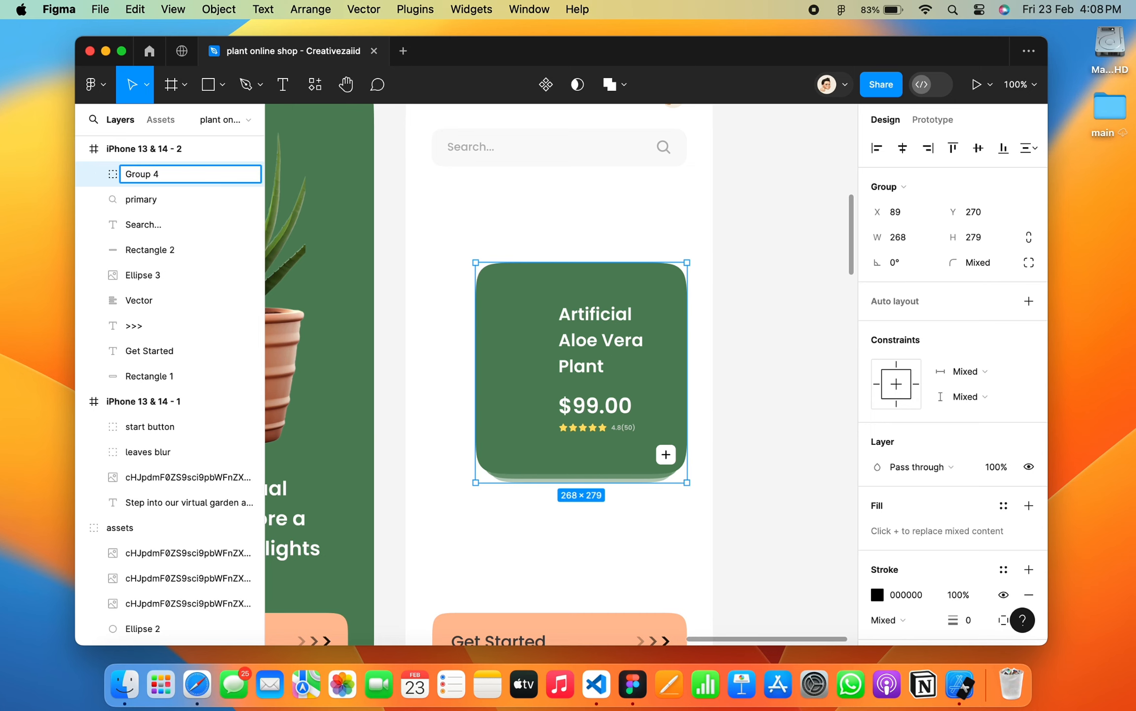
{"action": "left_click", "coordinate": [548, 202]}
Shrink the white-pot snake plant image from the assets to about 296 × 383 and place it below the home screen.
{"action": "scroll", "coordinate": [553, 193], "scroll_direction": "down", "scroll_amount": 10}
{"action": "scroll", "coordinate": [553, 193], "scroll_direction": "left", "scroll_amount": 3}
{"action": "scroll", "coordinate": [562, 376], "scroll_direction": "up", "scroll_amount": 5}
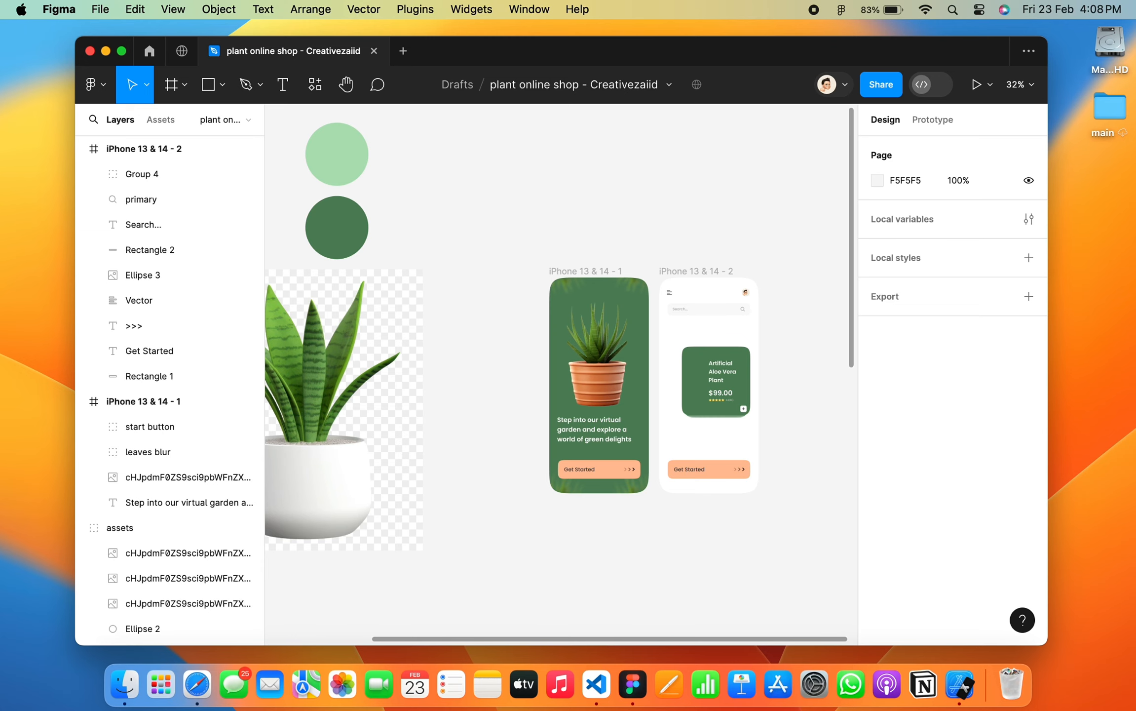
{"action": "scroll", "coordinate": [558, 375], "scroll_direction": "down", "scroll_amount": 5}
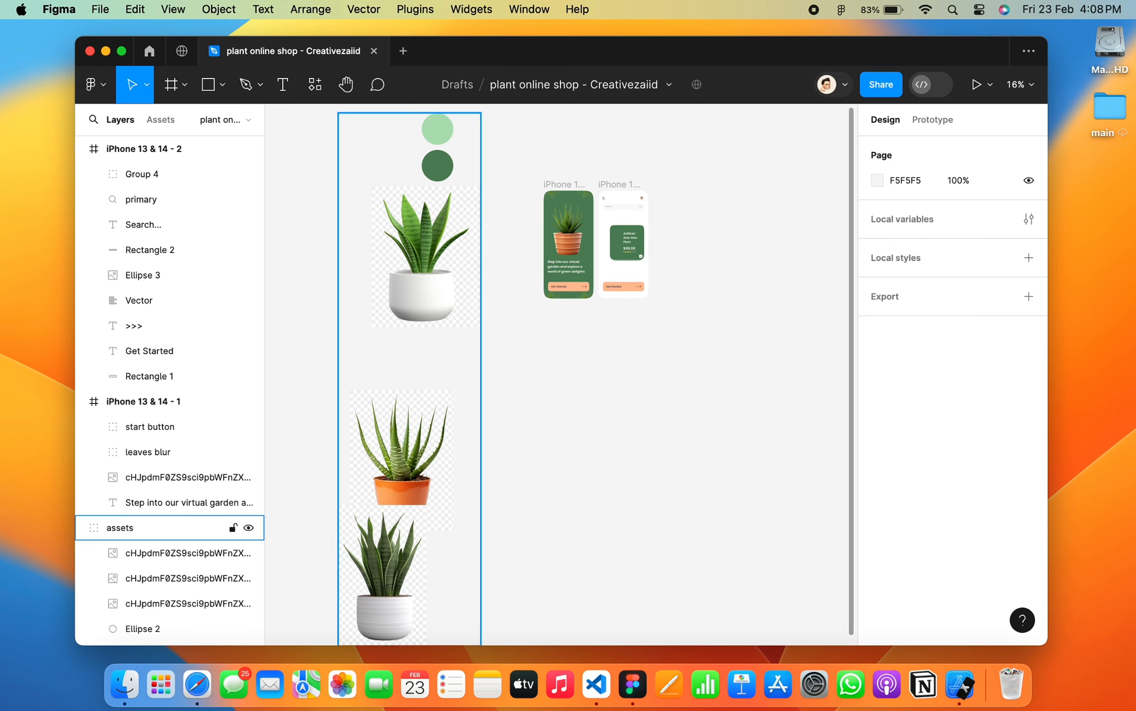
{"action": "double_click", "coordinate": [426, 257]}
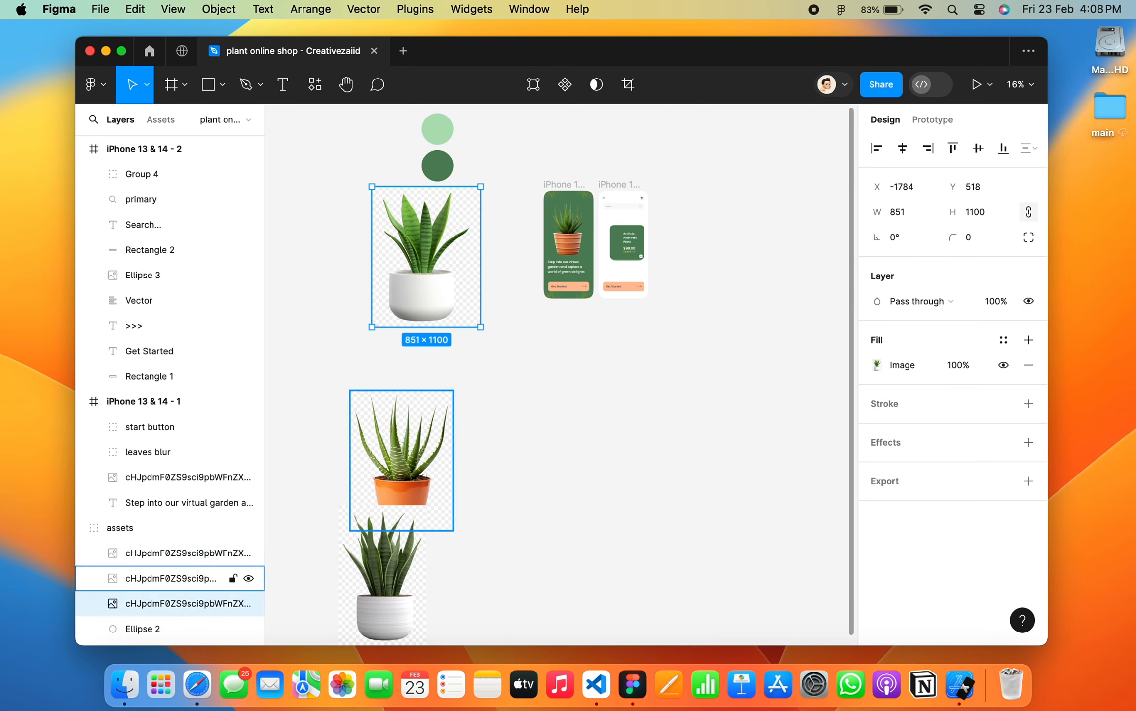
{"action": "key", "text": "shift+2"}
{"action": "left_click_drag", "start_coordinate": [761, 159], "coordinate": [550, 433]}
{"action": "left_click_drag", "start_coordinate": [494, 506], "coordinate": [757, 366]}
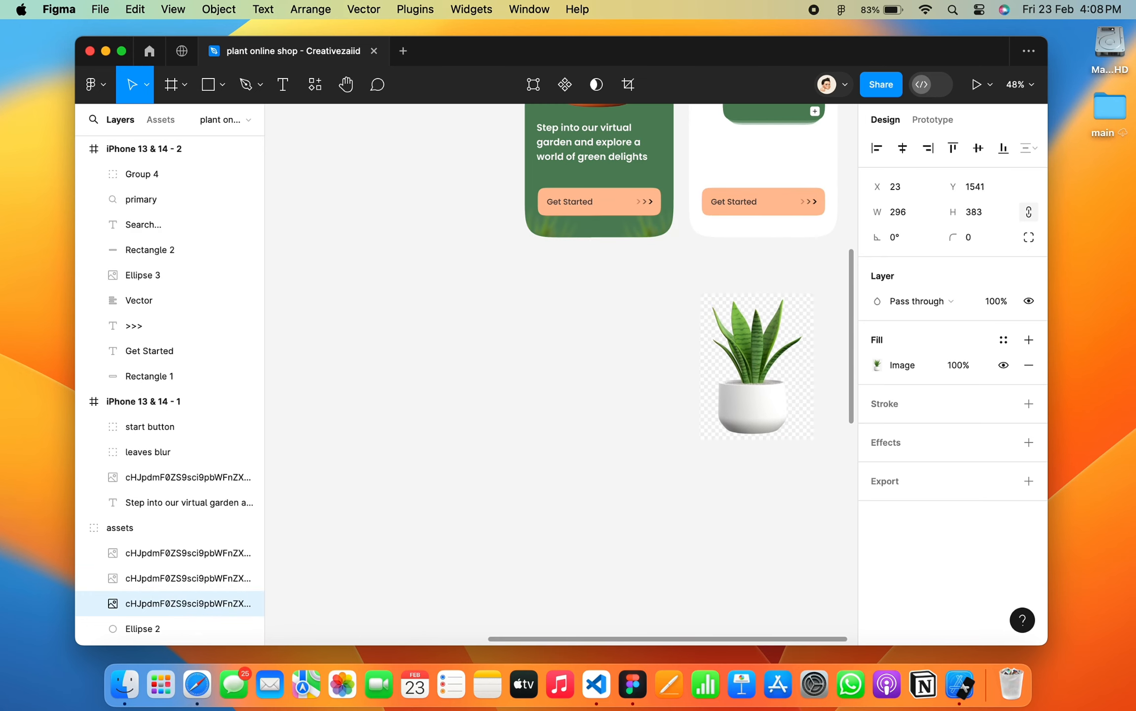
Move the plant image into the home screen over the card's left edge and scale it to about 182 × 236.
{"action": "scroll", "coordinate": [757, 366], "scroll_direction": "right", "scroll_amount": 3}
{"action": "scroll", "coordinate": [758, 366], "scroll_direction": "up", "scroll_amount": 2}
{"action": "left_click_drag", "start_coordinate": [639, 462], "coordinate": [624, 191]}
{"action": "scroll", "coordinate": [624, 191], "scroll_direction": "up", "scroll_amount": 2}
{"action": "scroll", "coordinate": [625, 191], "scroll_direction": "up", "scroll_amount": 3}
{"action": "left_click_drag", "start_coordinate": [610, 236], "coordinate": [505, 256]}
{"action": "scroll", "coordinate": [564, 241], "scroll_direction": "up", "scroll_amount": 4}
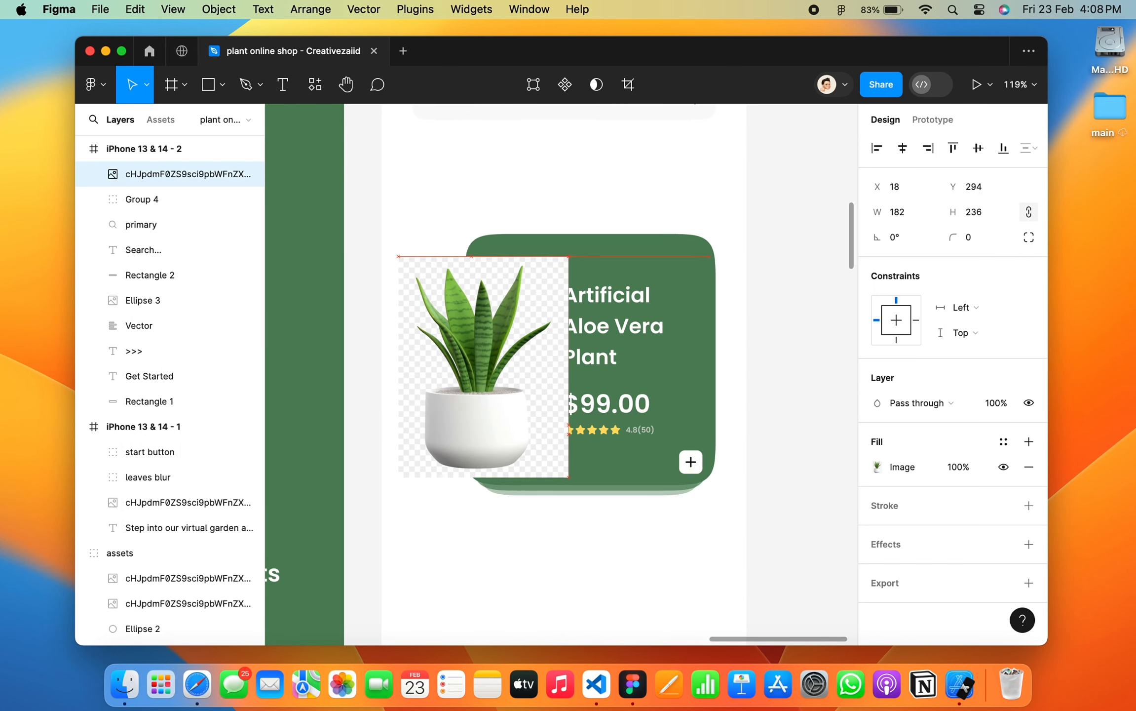
Remove the checkered background from the plant image with the Icons8 Background Remover plugin.
{"action": "right_click", "coordinate": [505, 256]}
{"action": "mouse_move", "coordinate": [533, 501]}
{"action": "mouse_move", "coordinate": [750, 334]}
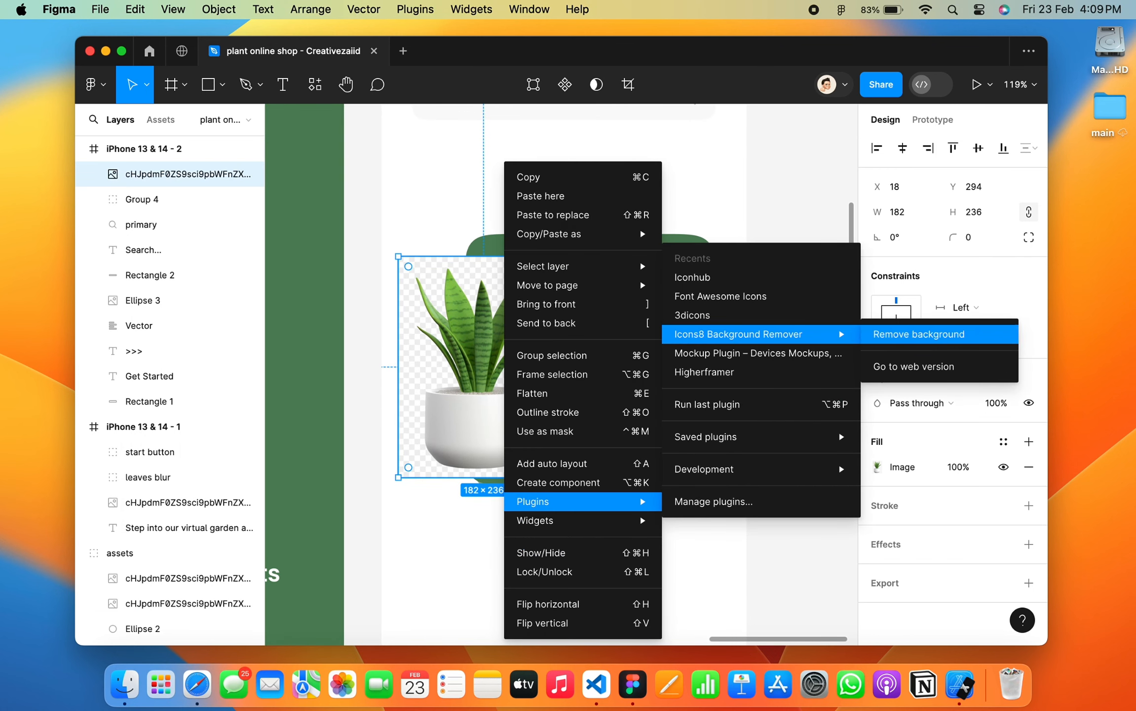
{"action": "left_click", "coordinate": [903, 334]}
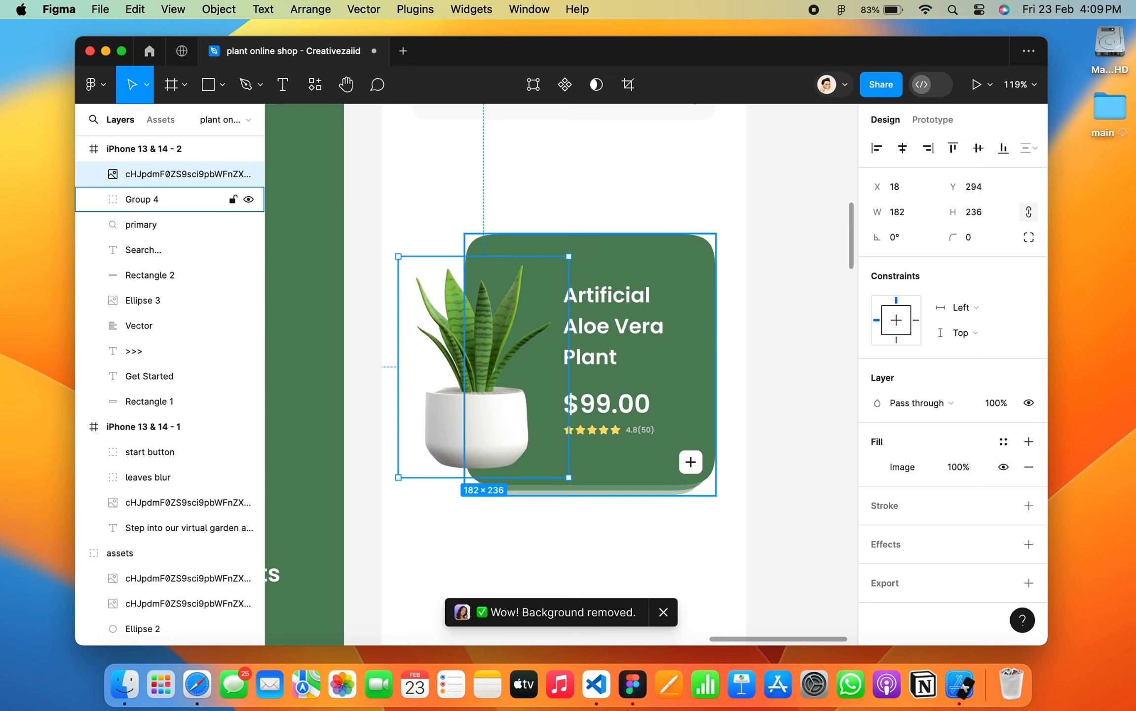
Enlarge the plant image to about 201 × 260 beside the card text and raise its contrast and saturation.
{"action": "left_click_drag", "start_coordinate": [568, 256], "coordinate": [586, 233]}
{"action": "left_click_drag", "start_coordinate": [499, 346], "coordinate": [485, 349]}
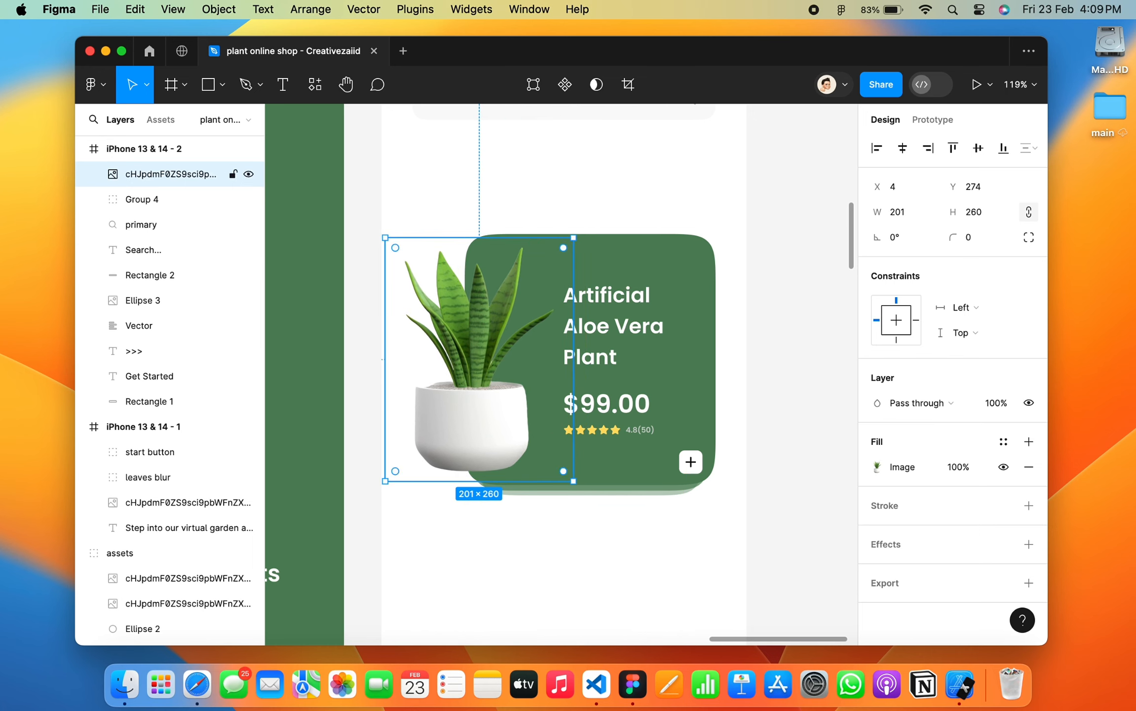
{"action": "left_click", "coordinate": [876, 466]}
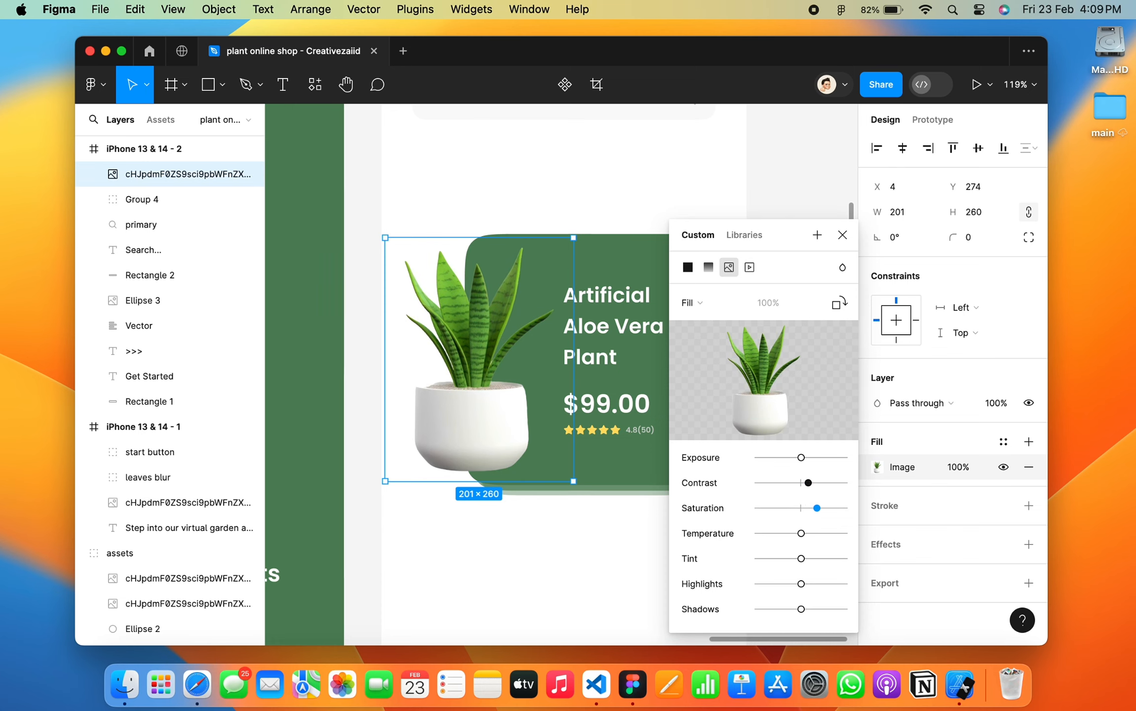
{"action": "key", "text": "Escape"}
{"action": "key", "text": "Escape"}
{"action": "key", "text": "shift+1"}
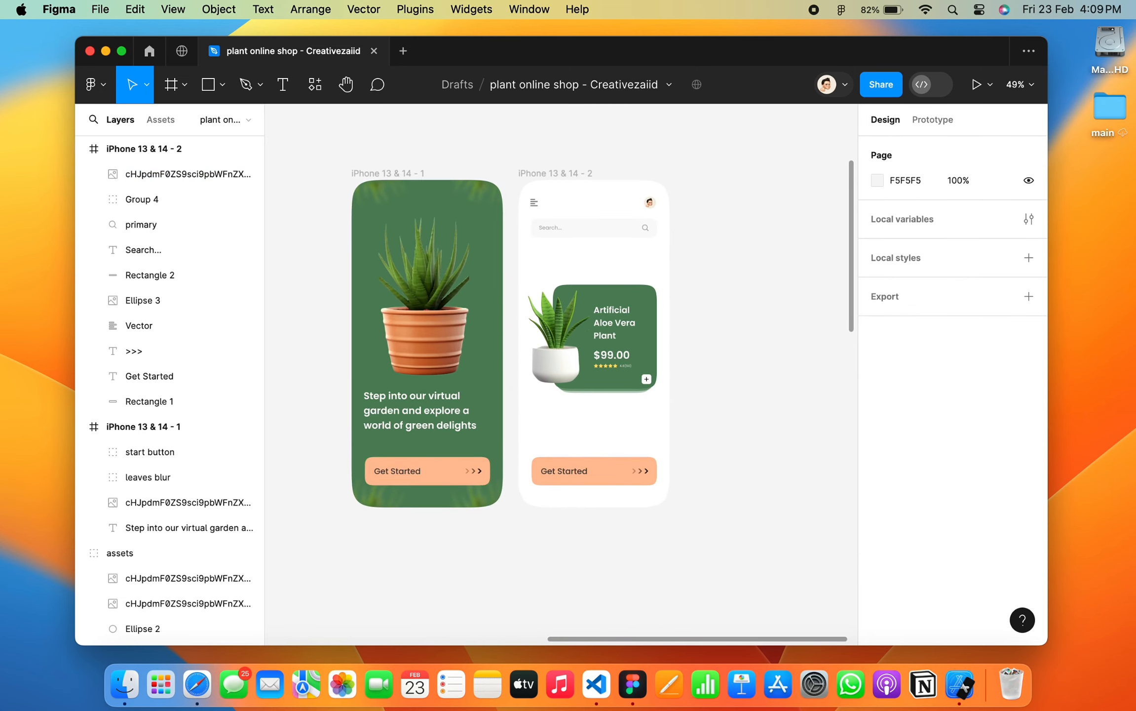
Move the plant image layer into the card's group and select the whole group.
{"action": "scroll", "coordinate": [511, 340], "scroll_direction": "right", "scroll_amount": 2}
{"action": "left_click_drag", "start_coordinate": [170, 174], "coordinate": [170, 201]}
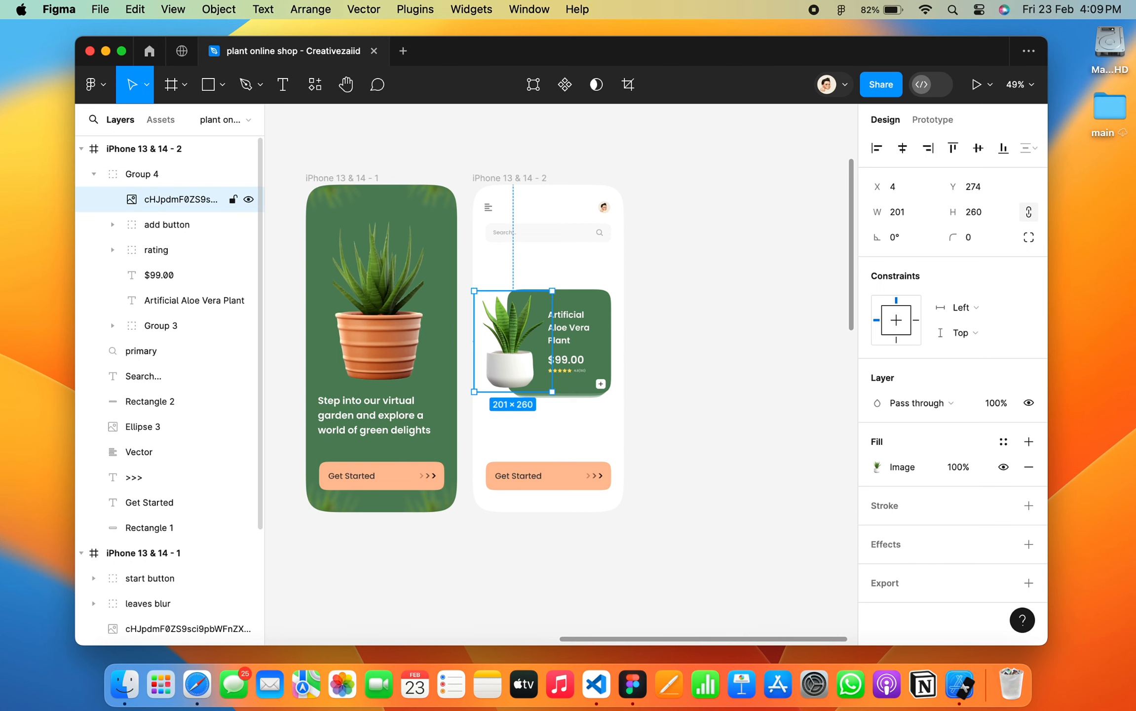
{"action": "key", "text": "shift+Return"}
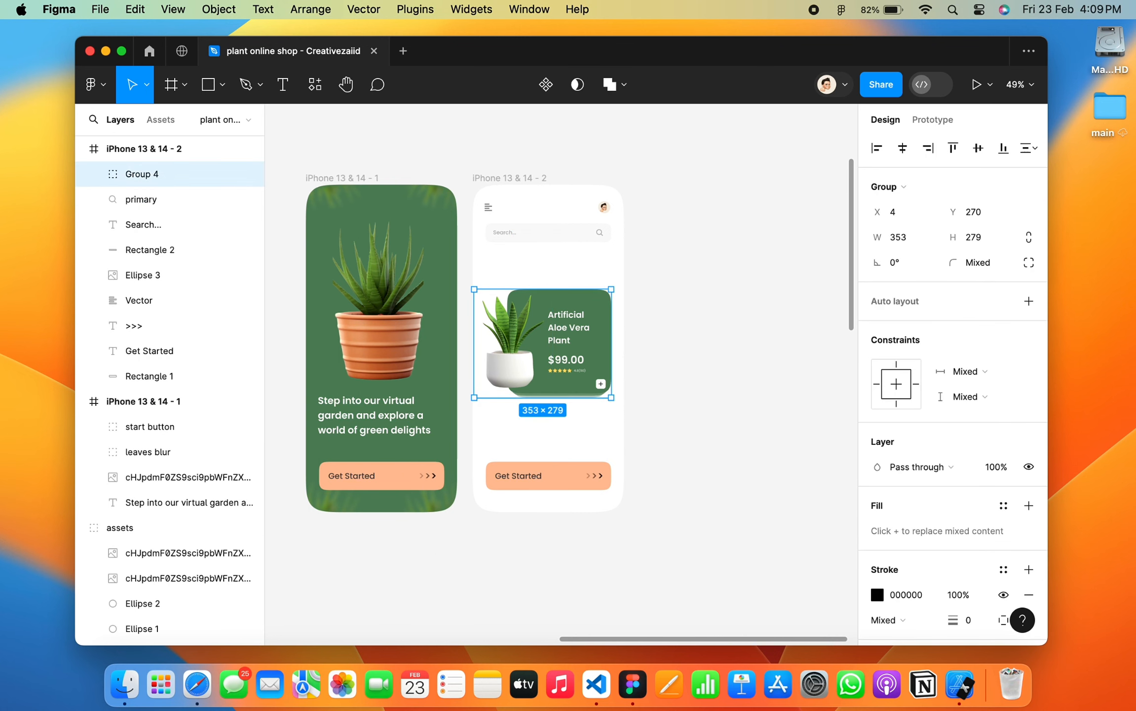
Move the plant card group up to Y 200, just under the search bar.
{"action": "key", "text": "shift+Up"}
{"action": "key", "text": "shift+Up"}
{"action": "key", "text": "shift+Up"}
{"action": "key", "text": "shift+Up"}
{"action": "key", "text": "shift+Up"}
{"action": "key", "text": "shift+Up"}
{"action": "key", "text": "shift+Up"}
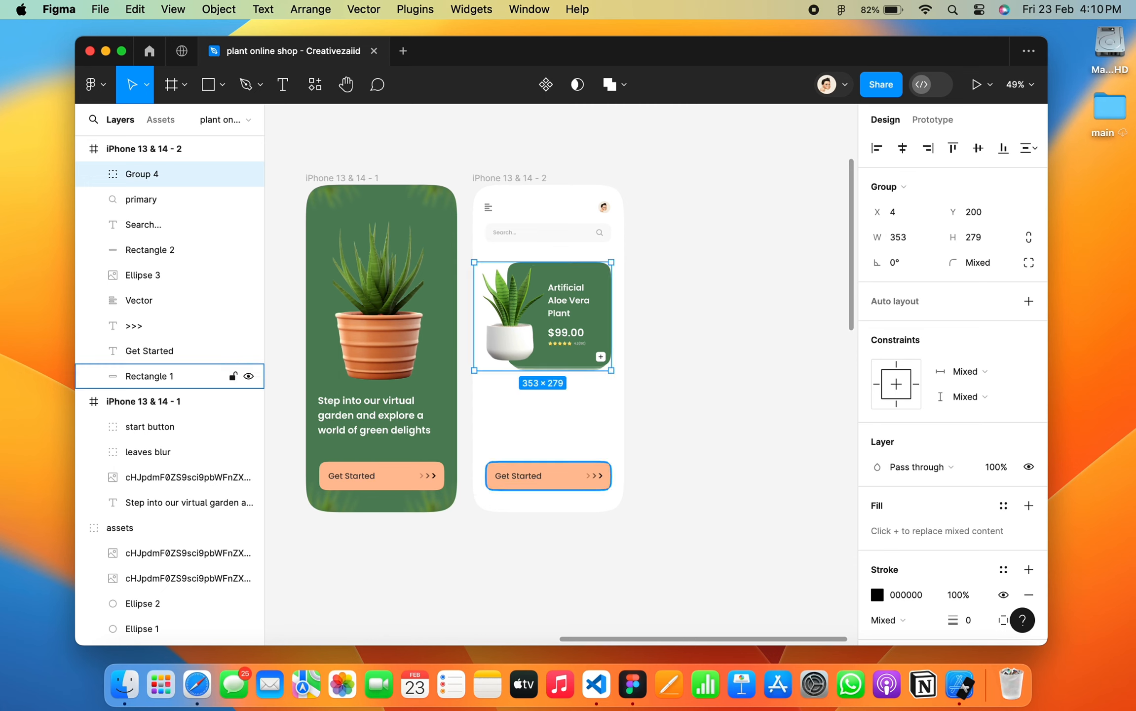
Delete the ">>>" arrows from the Get Started button on the home screen.
{"action": "left_click", "coordinate": [572, 477]}
{"action": "left_click", "coordinate": [594, 476]}
{"action": "key", "text": "Delete"}
Reshape the home screen's peach button rectangle into a card of about 176 × 149 behind the Get Started text.
{"action": "left_click", "coordinate": [523, 475]}
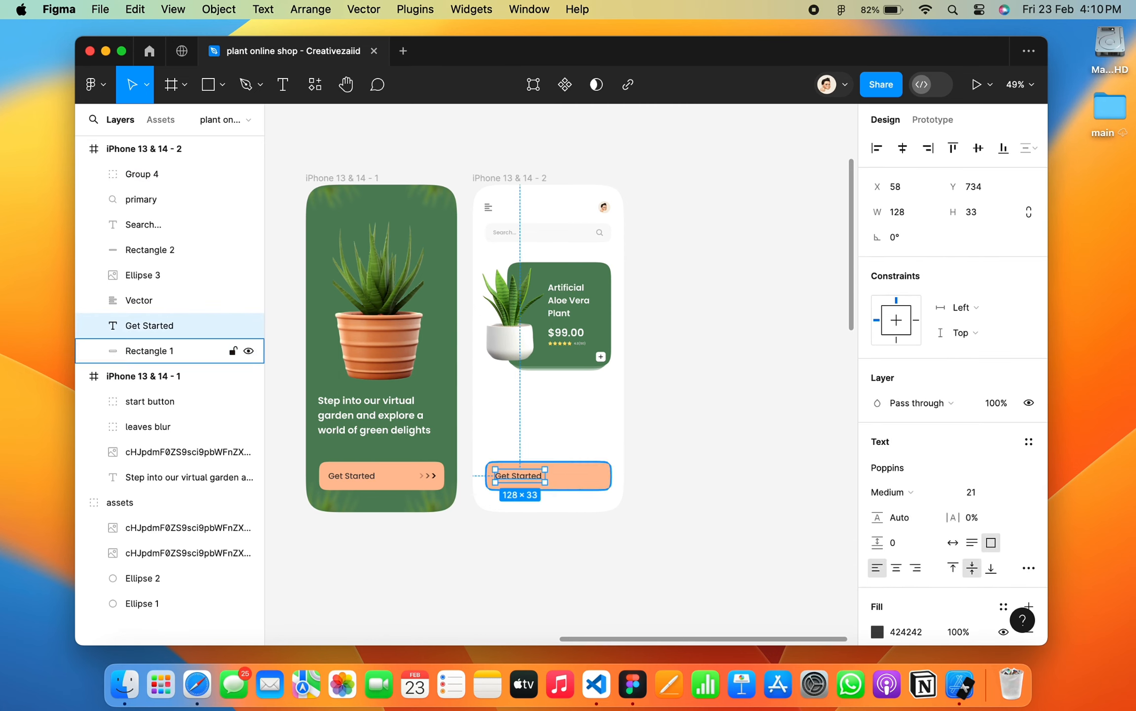
{"action": "left_click", "coordinate": [149, 350]}
{"action": "left_click_drag", "start_coordinate": [515, 461], "coordinate": [515, 440]}
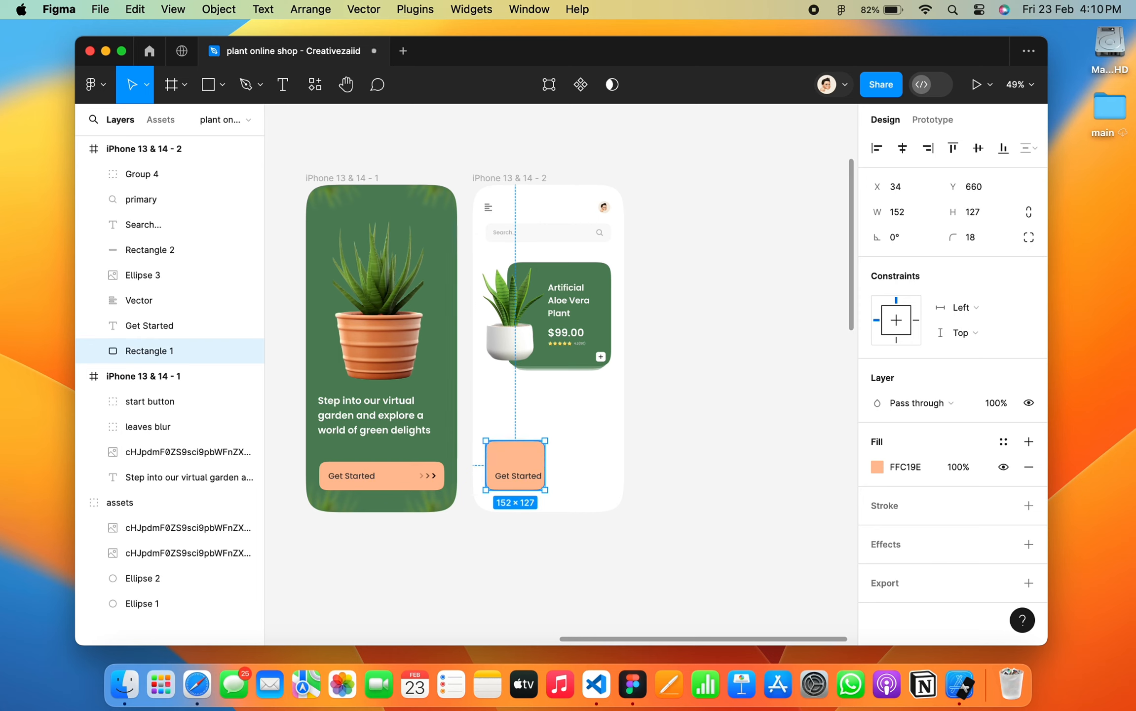
{"action": "left_click_drag", "start_coordinate": [544, 490], "coordinate": [550, 496]}
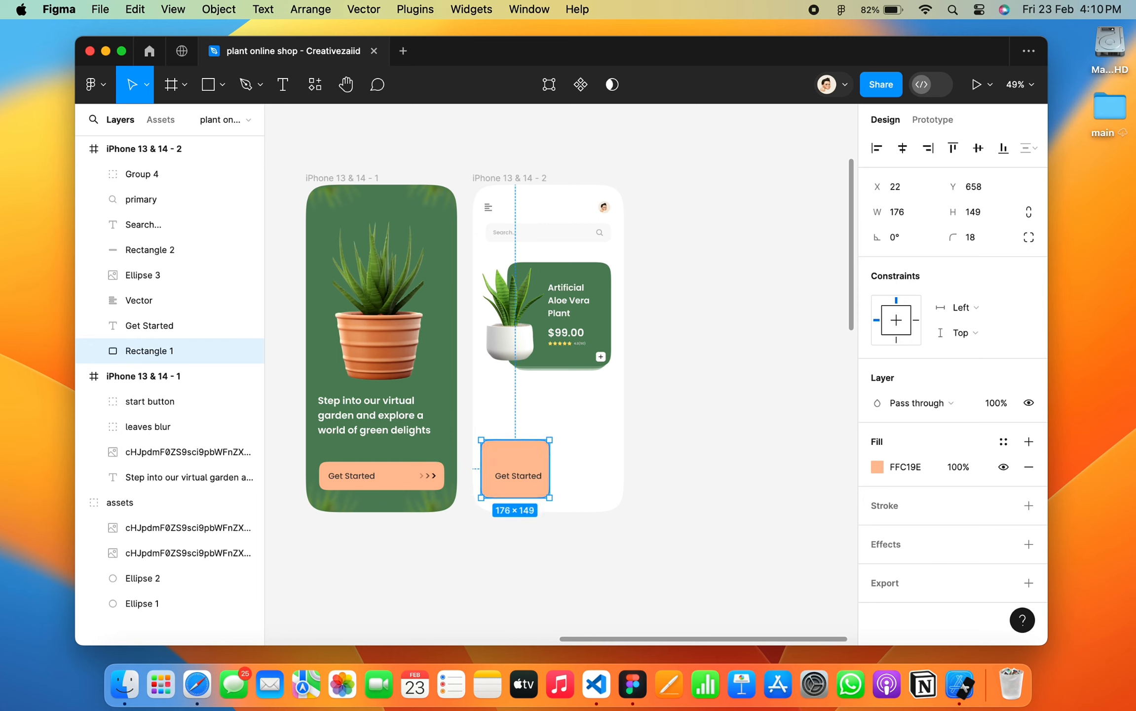
{"action": "left_click_drag", "start_coordinate": [516, 459], "coordinate": [517, 460]}
{"action": "left_click", "coordinate": [661, 444]}
Select the search bar's background rectangle on the home screen.
{"action": "scroll", "coordinate": [661, 443], "scroll_direction": "up", "scroll_amount": 5}
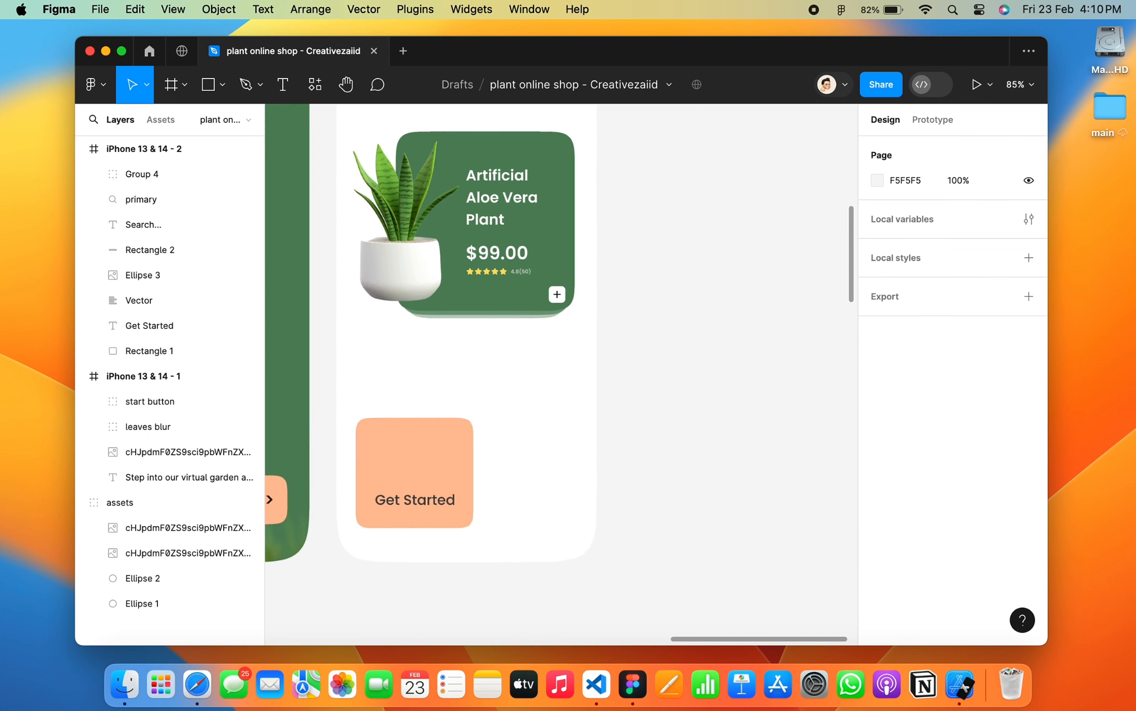
{"action": "scroll", "coordinate": [567, 474], "scroll_direction": "left", "scroll_amount": 2}
{"action": "left_click", "coordinate": [475, 486]}
{"action": "scroll", "coordinate": [517, 341], "scroll_direction": "up", "scroll_amount": 5}
{"action": "double_click", "coordinate": [517, 334]}
{"action": "key", "text": "Escape"}
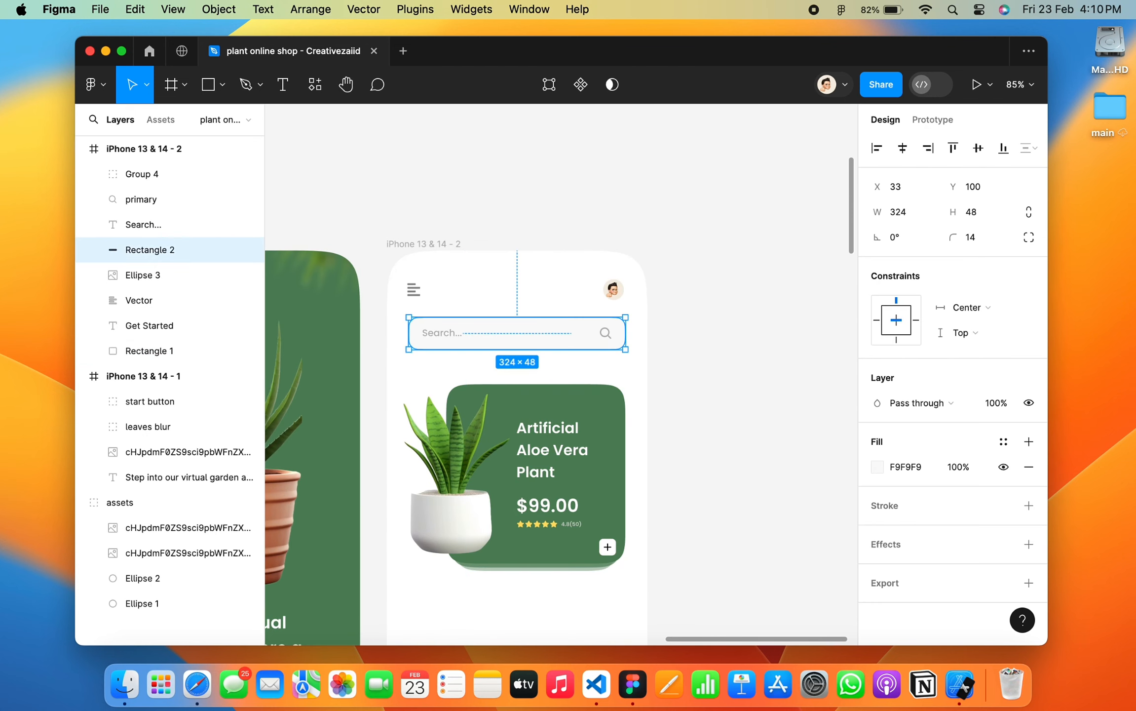
{"action": "scroll", "coordinate": [504, 473], "scroll_direction": "down", "scroll_amount": 5}
{"action": "left_click", "coordinate": [479, 496]}
{"action": "key", "text": "super+c"}
{"action": "left_click", "coordinate": [552, 120]}
{"action": "left_click", "coordinate": [906, 467]}
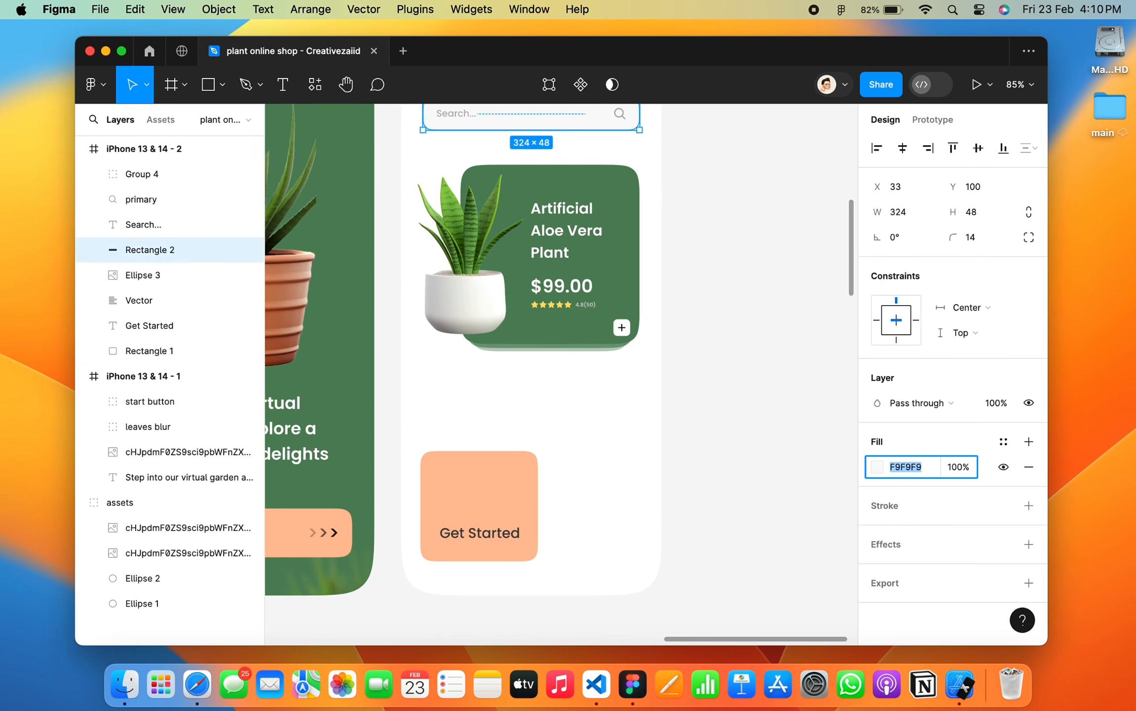
{"action": "key", "text": "super+v"}
{"action": "key", "text": "Return"}
{"action": "key", "text": "super+z"}
Copy the search bar's fill colour F9F9F9 and apply it to the peach card rectangle.
{"action": "scroll", "coordinate": [706, 344], "scroll_direction": "up", "scroll_amount": 3}
{"action": "left_click", "coordinate": [899, 466]}
{"action": "key", "text": "super+c"}
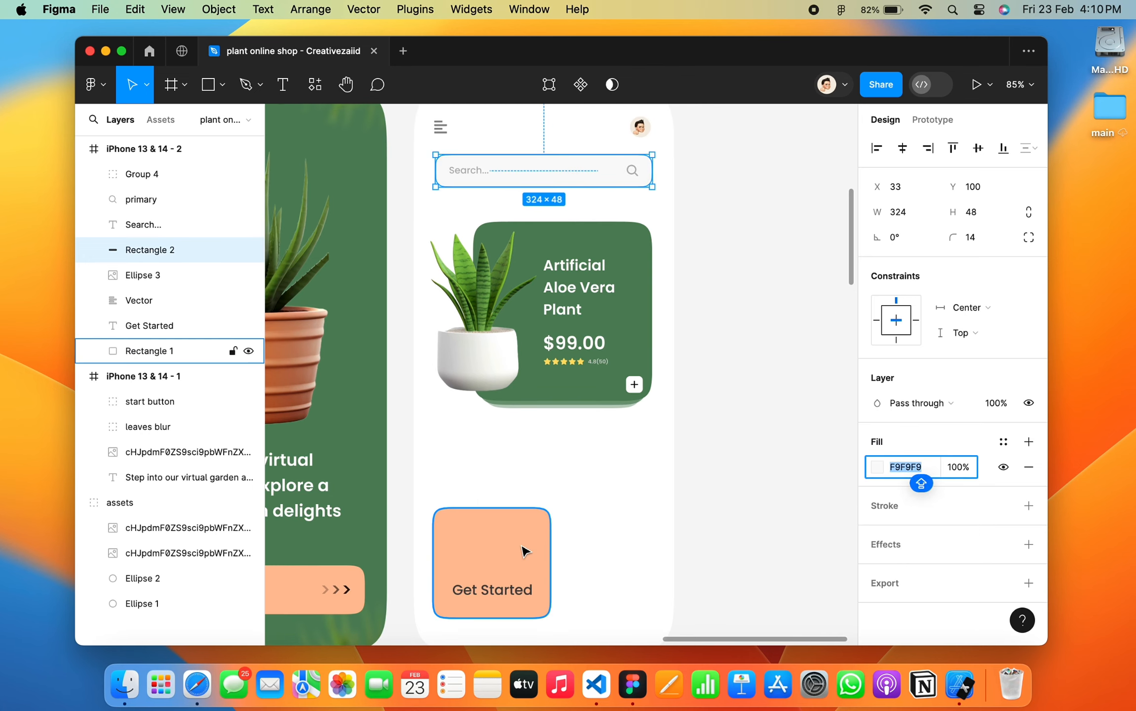
{"action": "left_click", "coordinate": [525, 549]}
{"action": "left_click", "coordinate": [910, 466]}
{"action": "key", "text": "super+v"}
{"action": "key", "text": "Return"}
{"action": "scroll", "coordinate": [601, 541], "scroll_direction": "down", "scroll_amount": 1}
{"action": "left_click", "coordinate": [601, 542]}
{"action": "scroll", "coordinate": [601, 542], "scroll_direction": "down", "scroll_amount": 3}
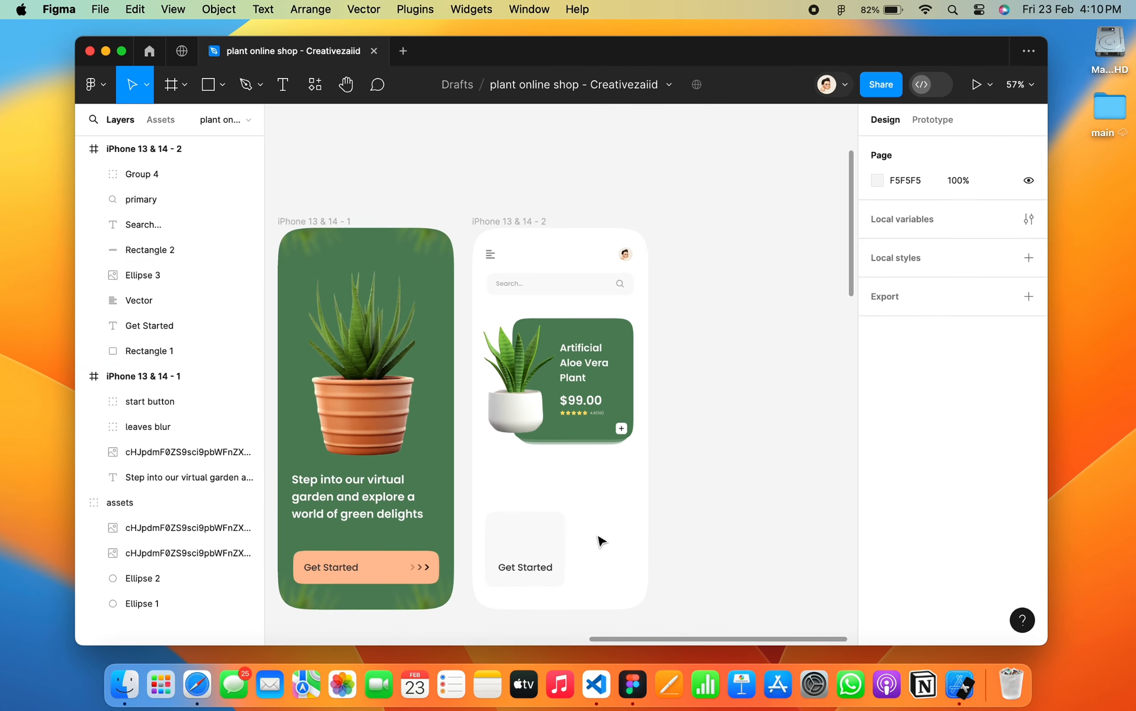
Resize the light grey card to about 163 × 171 near the bottom of the home screen.
{"action": "left_click", "coordinate": [530, 543]}
{"action": "left_click_drag", "start_coordinate": [546, 512], "coordinate": [546, 507]}
{"action": "left_click_drag", "start_coordinate": [563, 393], "coordinate": [564, 401]}
{"action": "left_click", "coordinate": [676, 361]}
{"action": "scroll", "coordinate": [677, 361], "scroll_direction": "up", "scroll_amount": 1}
{"action": "scroll", "coordinate": [677, 360], "scroll_direction": "down", "scroll_amount": 2}
{"action": "scroll", "coordinate": [486, 514], "scroll_direction": "up", "scroll_amount": 1}
{"action": "left_click_drag", "start_coordinate": [476, 482], "coordinate": [477, 477]}
Duplicate the grey card beside the first and narrow the copy to about 152 × 171.
{"action": "left_click_drag", "start_coordinate": [521, 433], "coordinate": [514, 438]}
{"action": "scroll", "coordinate": [460, 436], "scroll_direction": "down", "scroll_amount": 3}
{"action": "left_click_drag", "start_coordinate": [458, 436], "coordinate": [493, 438]}
{"action": "scroll", "coordinate": [486, 437], "scroll_direction": "up", "scroll_amount": 5}
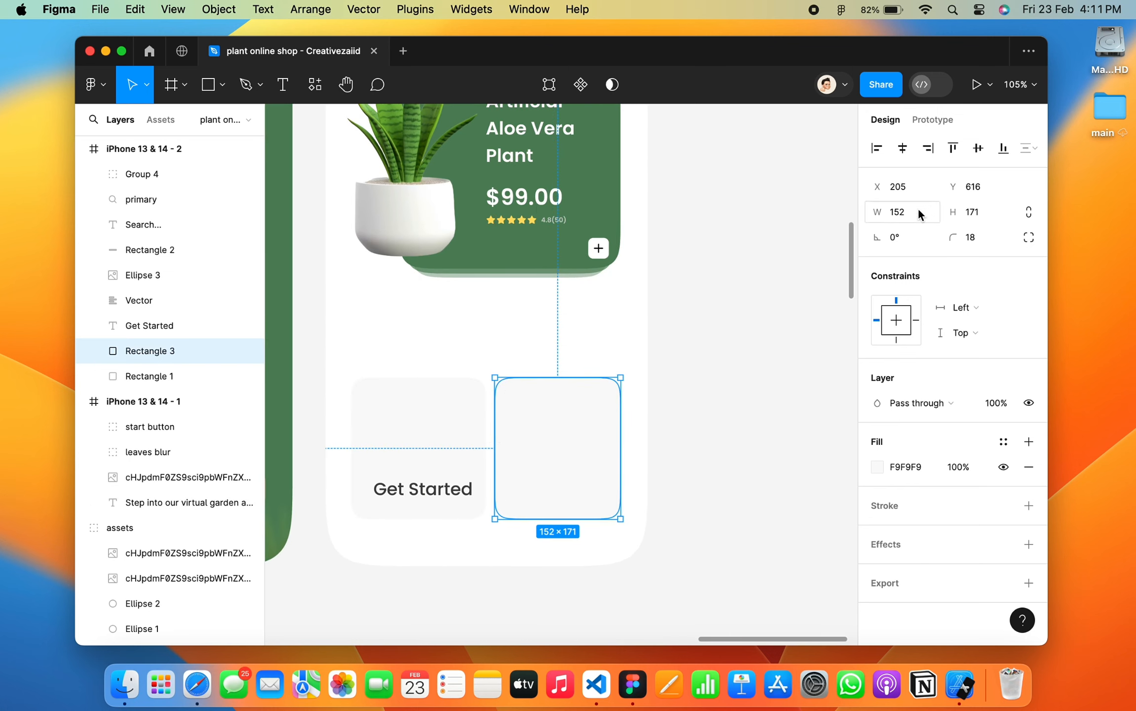
Set the first grey card's width to 152 to match its copy.
{"action": "left_click", "coordinate": [902, 212]}
{"action": "left_click", "coordinate": [481, 412]}
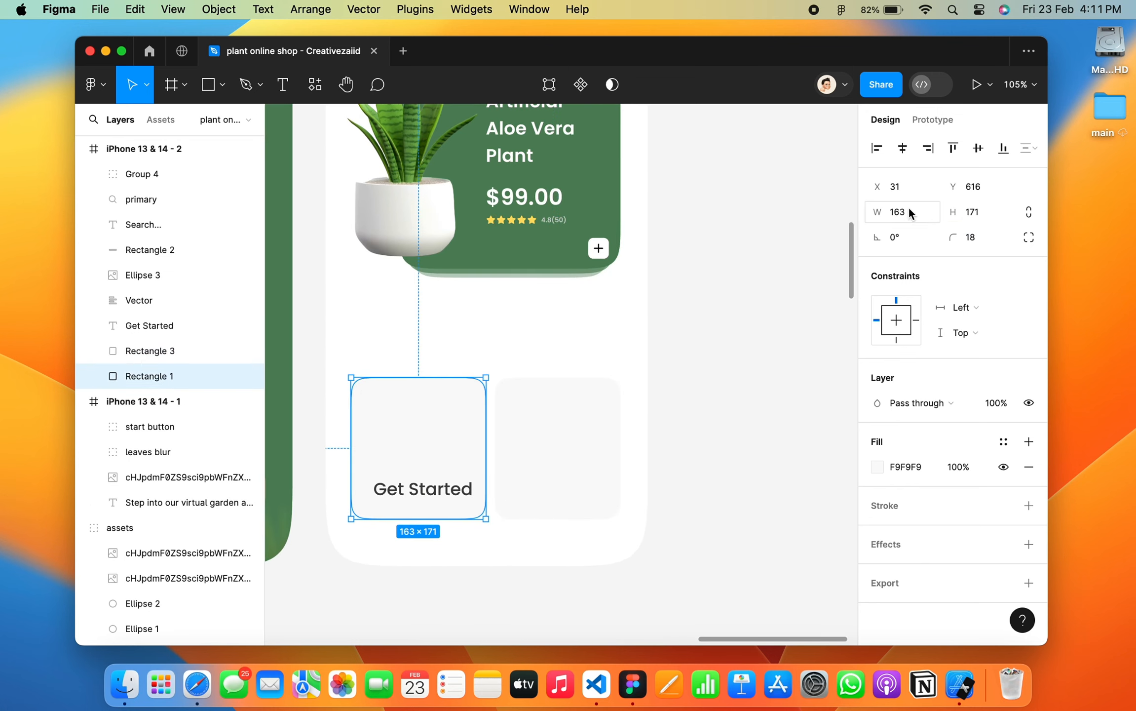
{"action": "key", "text": "Return"}
{"action": "left_click", "coordinate": [558, 356]}
{"action": "scroll", "coordinate": [557, 355], "scroll_direction": "down", "scroll_amount": 2}
{"action": "scroll", "coordinate": [557, 355], "scroll_direction": "right", "scroll_amount": 1}
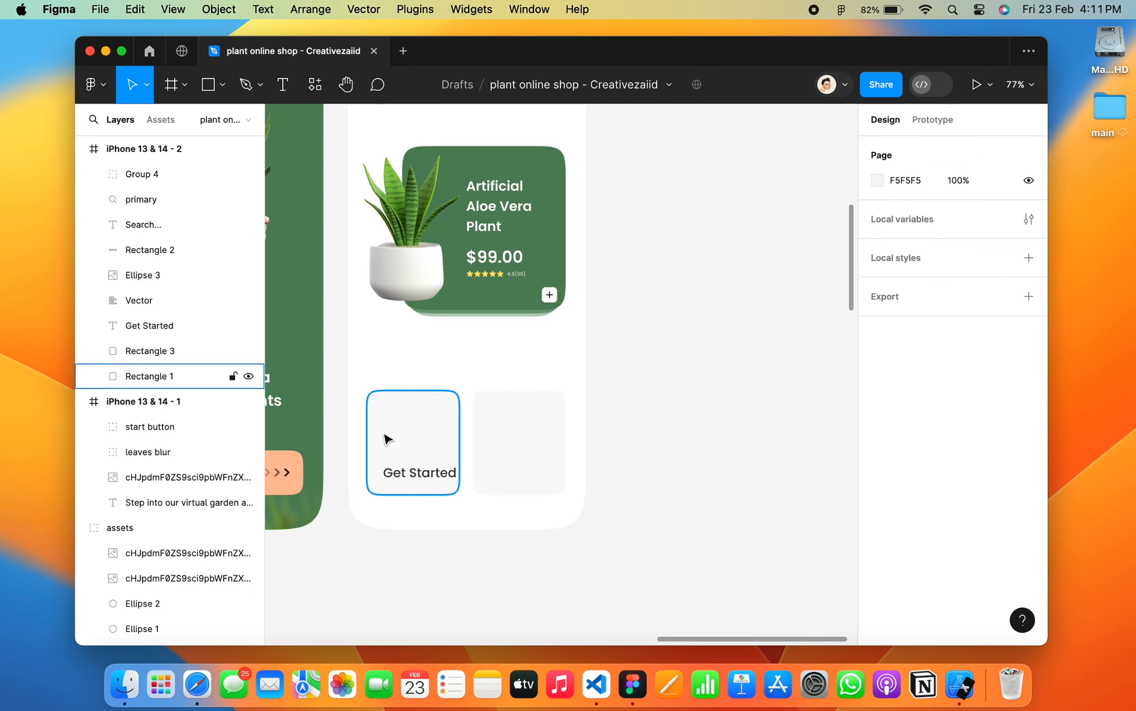
{"action": "left_click", "coordinate": [393, 435]}
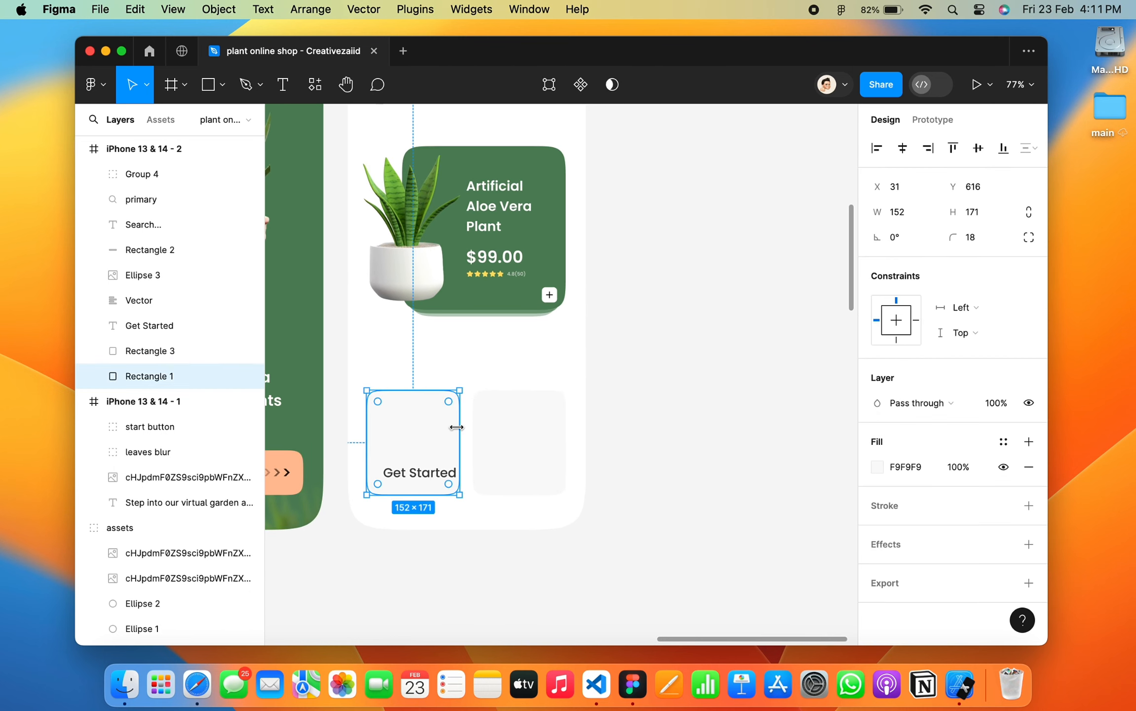
Move the second grey card closer to the first and line it up with the green card's right edge.
{"action": "left_click", "coordinate": [543, 444]}
{"action": "key", "text": "Return"}
{"action": "left_click_drag", "start_coordinate": [530, 445], "coordinate": [525, 444]}
{"action": "left_click", "coordinate": [619, 399]}
{"action": "scroll", "coordinate": [620, 399], "scroll_direction": "down", "scroll_amount": 2}
{"action": "scroll", "coordinate": [620, 399], "scroll_direction": "up", "scroll_amount": 2}
{"action": "left_click_drag", "start_coordinate": [537, 487], "coordinate": [542, 487]}
{"action": "left_click", "coordinate": [623, 421]}
Replace the Get Started text on the first grey card with "Indoor decorative plants".
{"action": "scroll", "coordinate": [623, 423], "scroll_direction": "up", "scroll_amount": 3}
{"action": "left_click", "coordinate": [472, 515]}
{"action": "scroll", "coordinate": [471, 514], "scroll_direction": "up", "scroll_amount": 5}
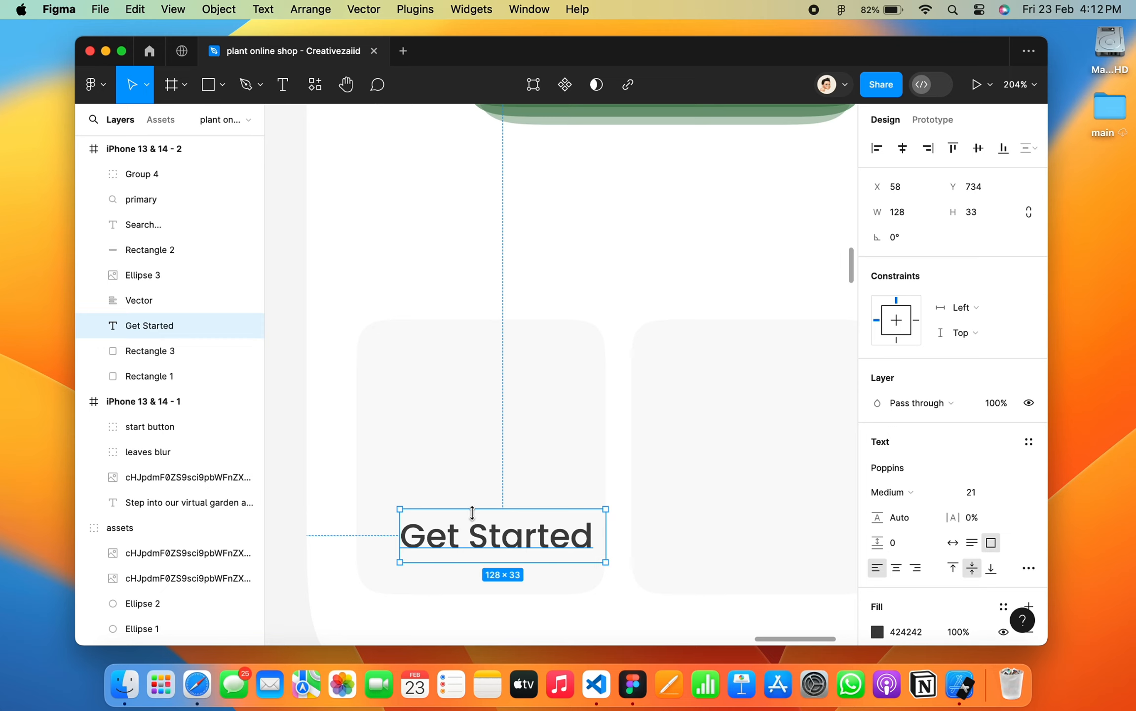
{"action": "double_click", "coordinate": [491, 539]}
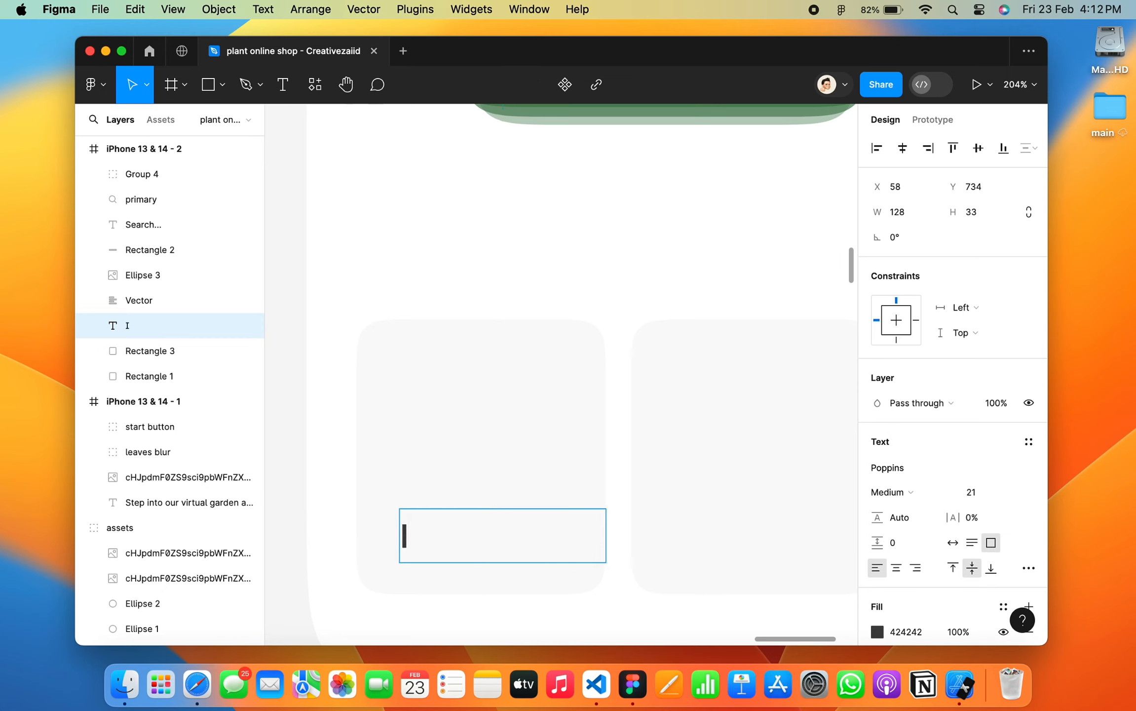
{"action": "type", "text": "rative plants"}
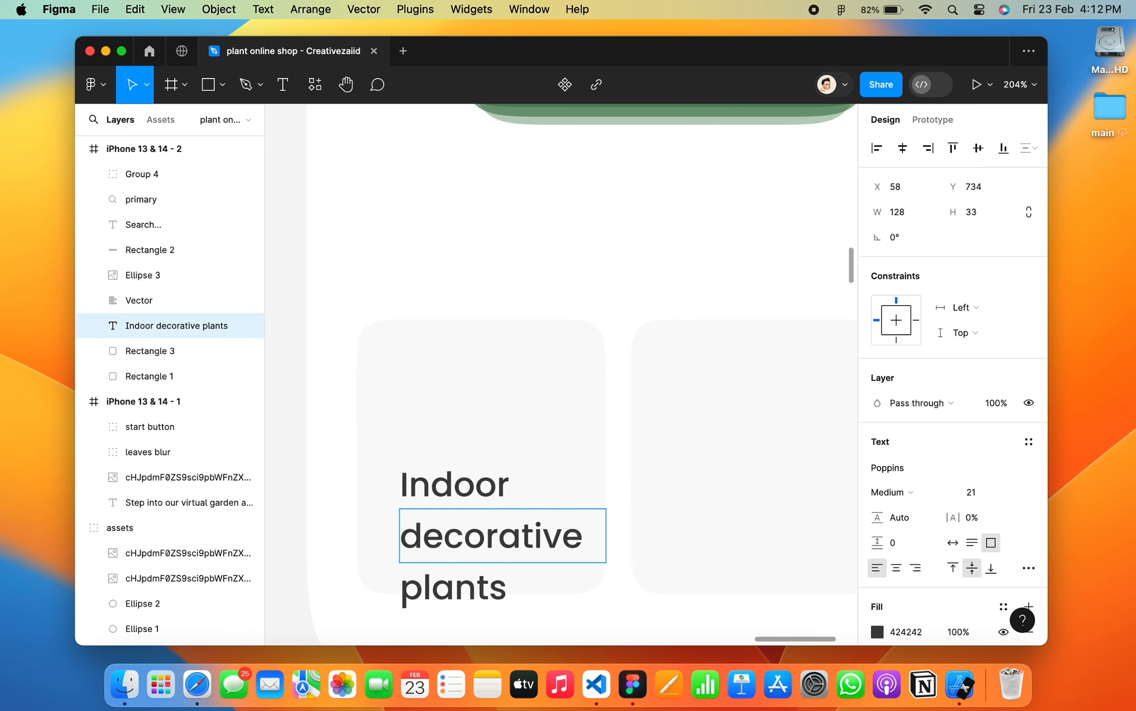
Set the label to title case, reword it as "decorative Indoor plants" and format it as SemiBold 12.
{"action": "key", "text": "super+a"}
{"action": "left_click", "coordinate": [1028, 567]}
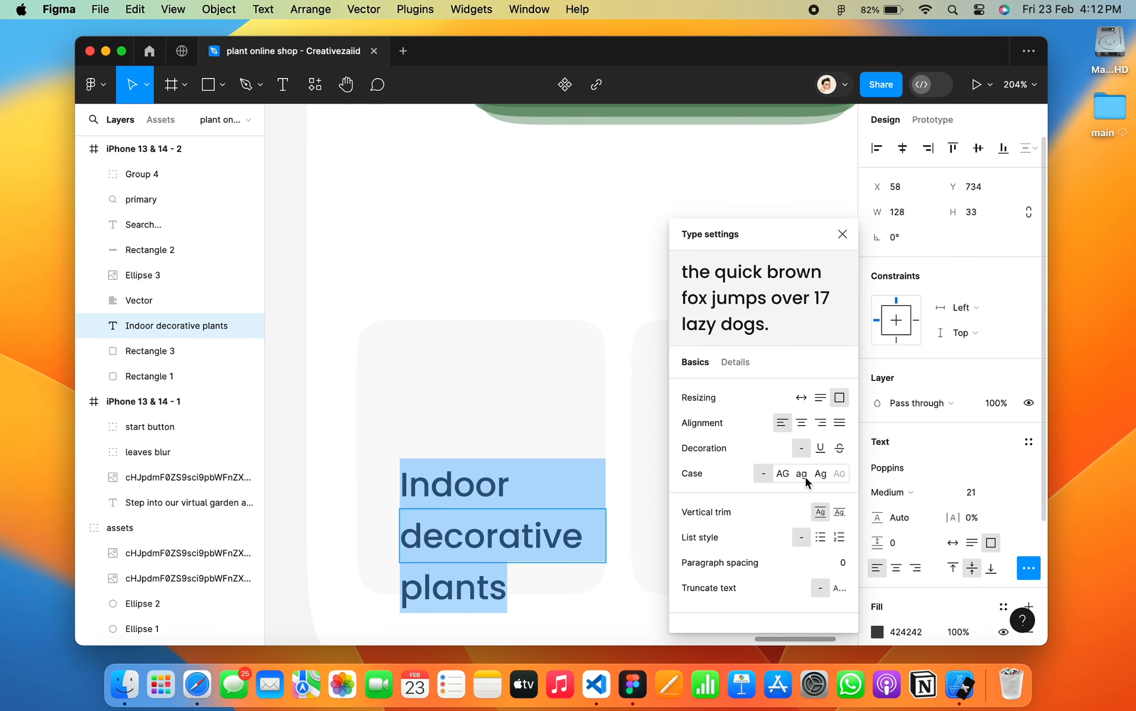
{"action": "left_click", "coordinate": [807, 474]}
{"action": "key", "text": "Escape"}
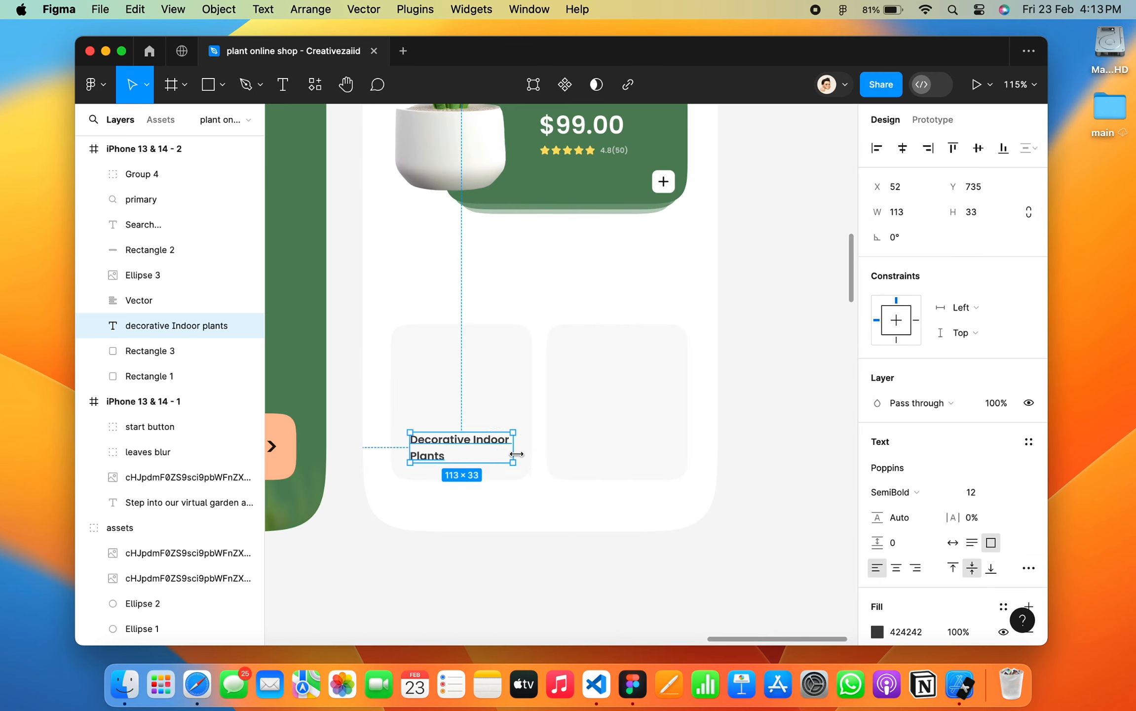
Narrow the card label to about 103 wide, move it to about Y 725 and set its font size to 15.
{"action": "left_click_drag", "start_coordinate": [519, 446], "coordinate": [483, 438]}
{"action": "type", "text": "15"}
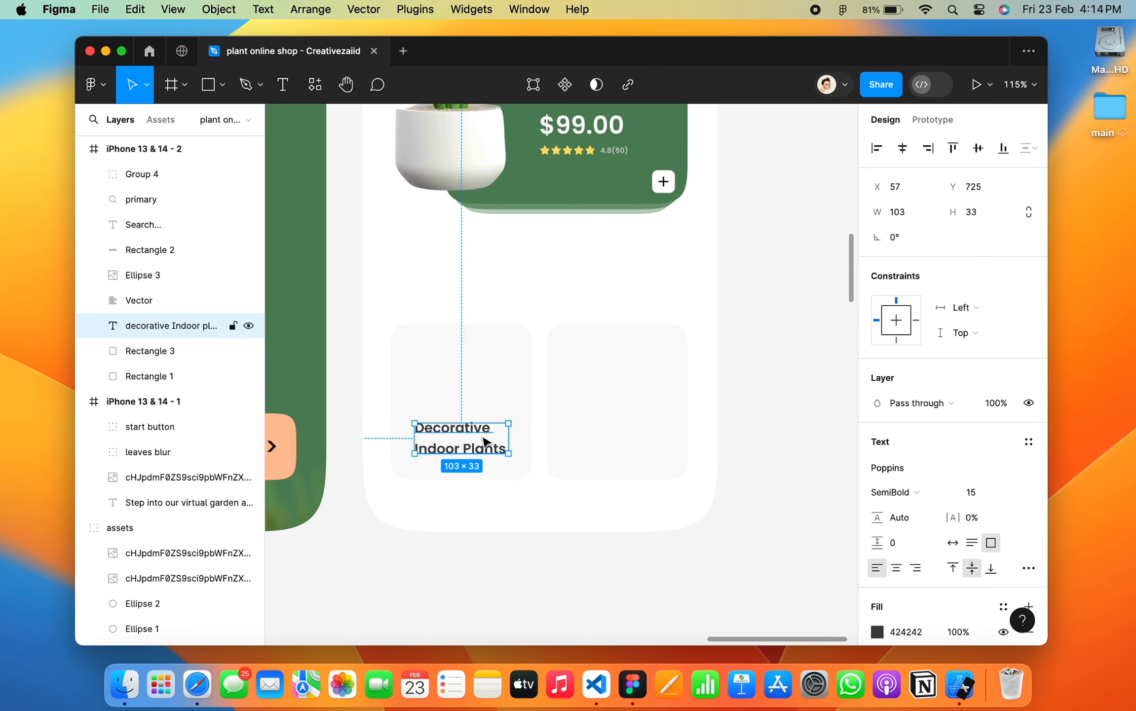
{"action": "left_click", "coordinate": [508, 258]}
{"action": "scroll", "coordinate": [507, 257], "scroll_direction": "down", "scroll_amount": 5}
Duplicate the label onto the second grey card and change its wording to "Artificial Indoor plants".
{"action": "left_click", "coordinate": [479, 358]}
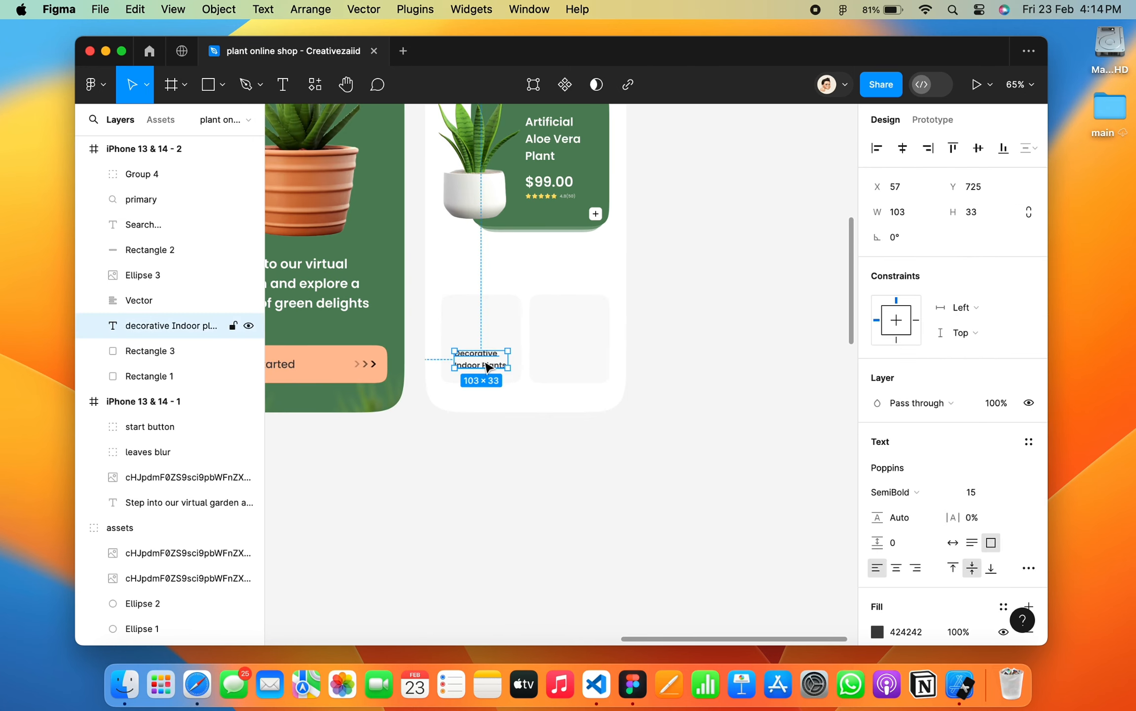
{"action": "mouse_move", "coordinate": [480, 359]}
{"action": "left_mouse_down"}
{"action": "mouse_move", "coordinate": [579, 362]}
{"action": "mouse_move", "coordinate": [467, 359]}
{"action": "left_mouse_up"}
{"action": "scroll", "coordinate": [573, 360], "scroll_direction": "up", "scroll_amount": 8}
{"action": "double_click", "coordinate": [571, 358]}
{"action": "type", "text": "Ar"}
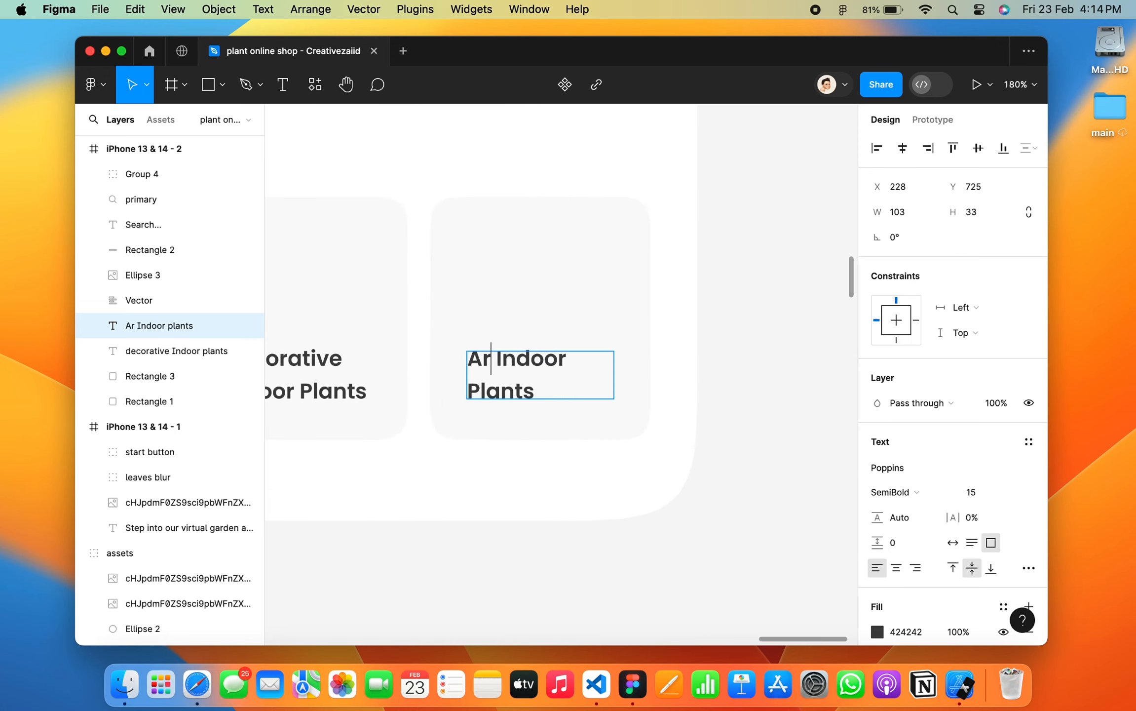
{"action": "type", "text": "tificial"}
{"action": "key", "text": "Escape"}
{"action": "left_click", "coordinate": [715, 396]}
{"action": "scroll", "coordinate": [715, 396], "scroll_direction": "down", "scroll_amount": 5}
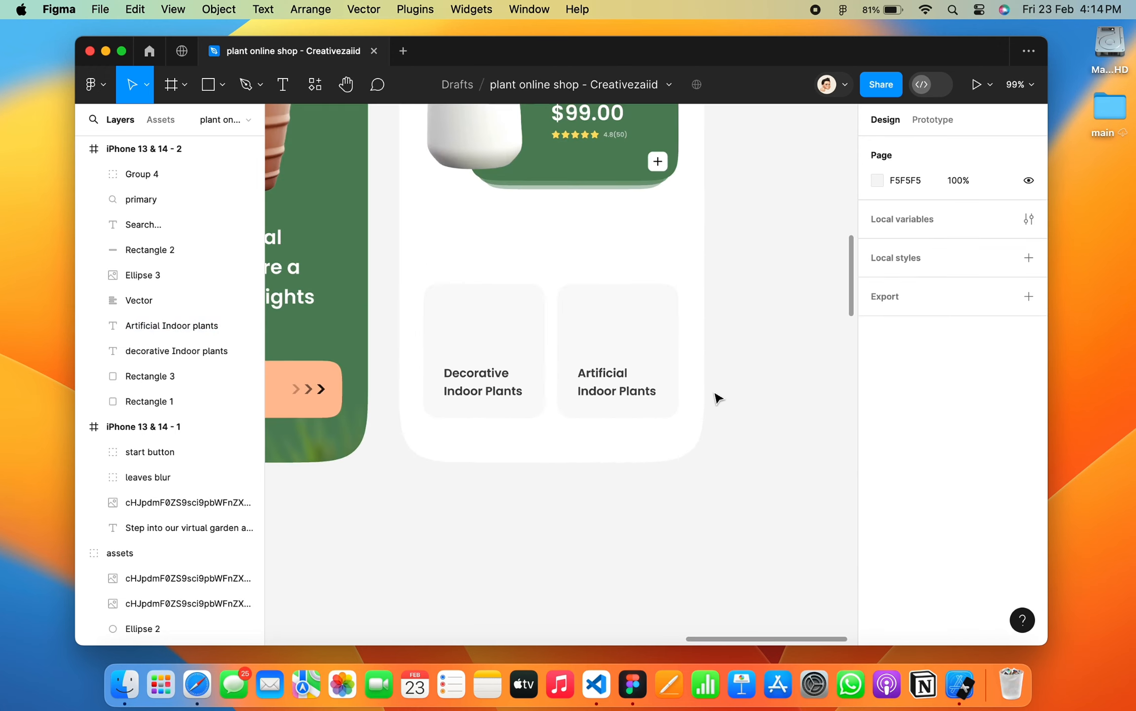
Move the orange-pot and white-pot plant images from the assets area next to the phone frames.
{"action": "scroll", "coordinate": [723, 378], "scroll_direction": "up", "scroll_amount": 1}
{"action": "scroll", "coordinate": [672, 262], "scroll_direction": "down", "scroll_amount": 3}
{"action": "left_click", "coordinate": [612, 510]}
{"action": "scroll", "coordinate": [616, 510], "scroll_direction": "down", "scroll_amount": 6}
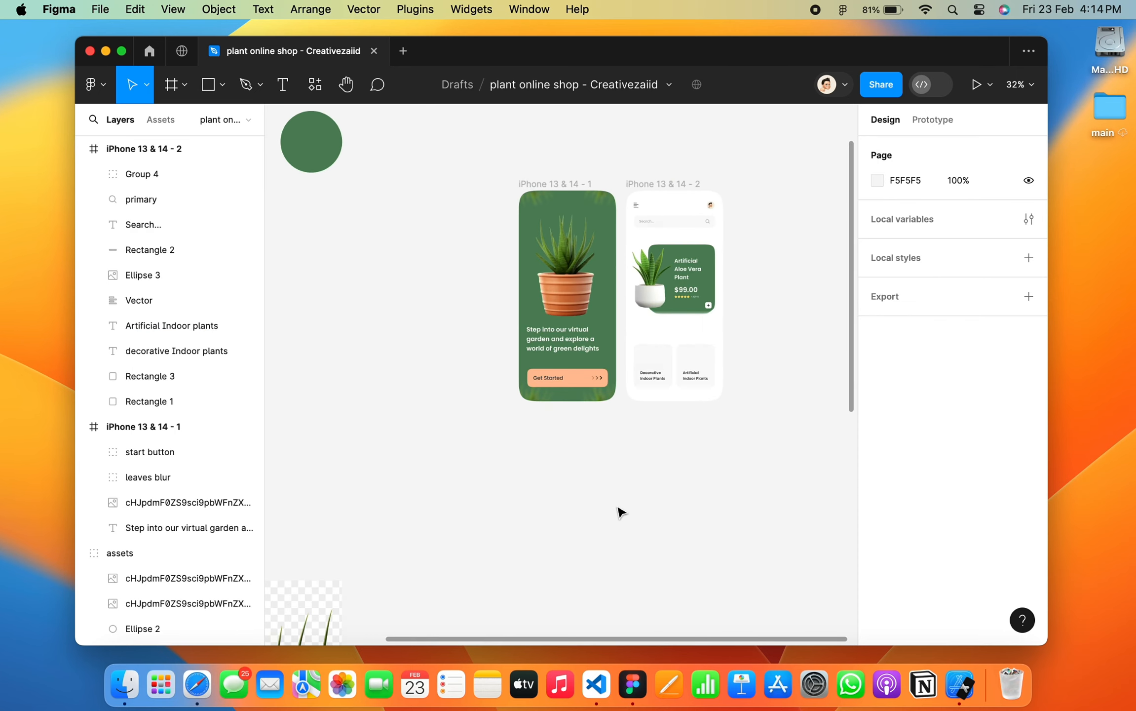
{"action": "scroll", "coordinate": [618, 510], "scroll_direction": "left", "scroll_amount": 4}
{"action": "scroll", "coordinate": [618, 509], "scroll_direction": "down", "scroll_amount": 3}
{"action": "left_click", "coordinate": [494, 485]}
{"action": "left_click_drag", "start_coordinate": [495, 487], "coordinate": [615, 202]}
{"action": "double_click", "coordinate": [592, 468]}
{"action": "left_click_drag", "start_coordinate": [593, 468], "coordinate": [818, 405]}
{"action": "scroll", "coordinate": [810, 410], "scroll_direction": "right", "scroll_amount": 4}
{"action": "scroll", "coordinate": [810, 410], "scroll_direction": "up", "scroll_amount": 2}
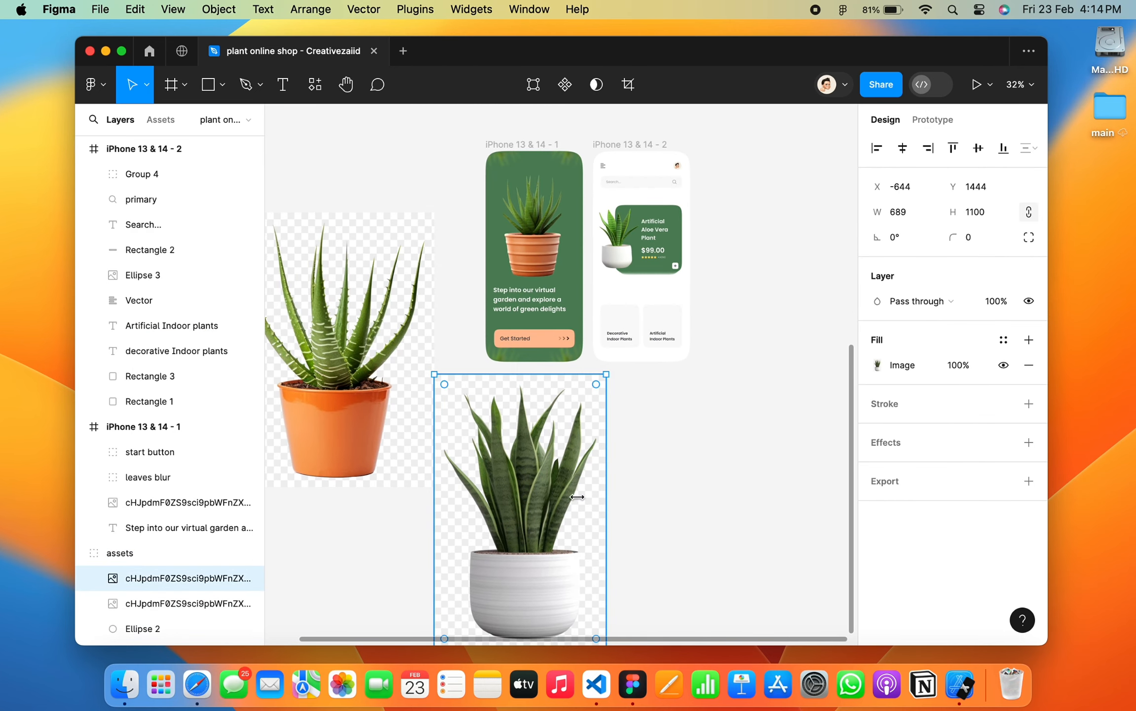
Remove the checkered background from the orange-pot plant image with the Icons8 Background Remover plugin.
{"action": "left_click", "coordinate": [380, 402]}
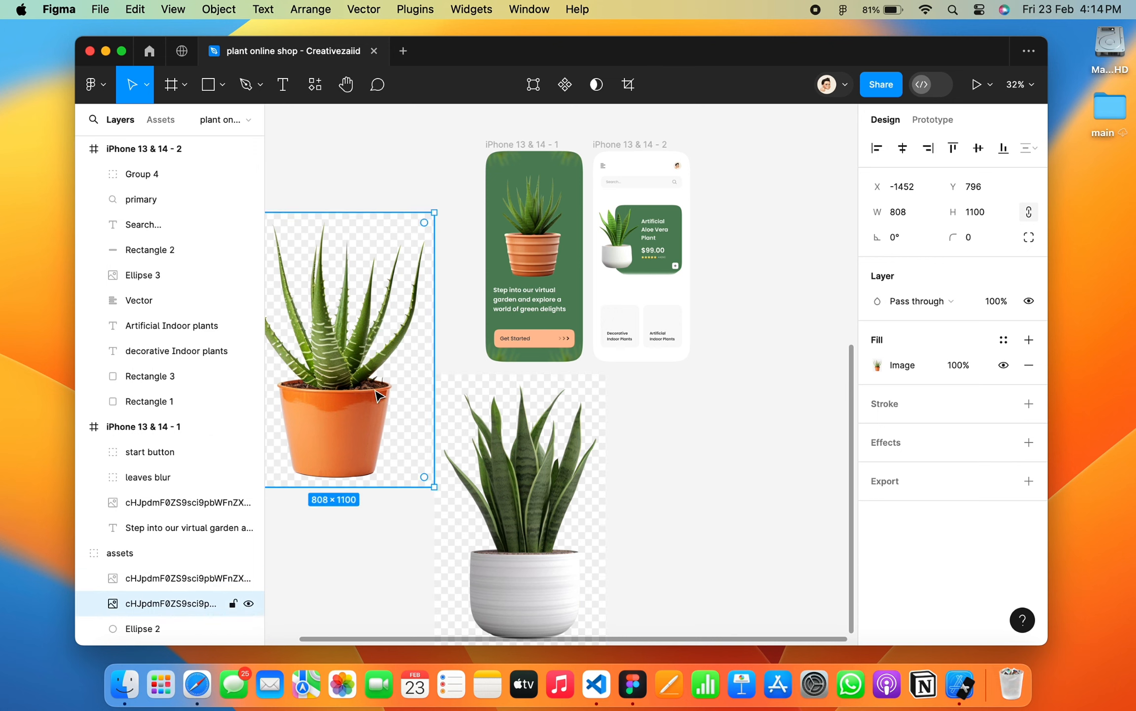
{"action": "scroll", "coordinate": [427, 397], "scroll_direction": "left", "scroll_amount": 2}
{"action": "right_click", "coordinate": [410, 373]}
{"action": "mouse_move", "coordinate": [494, 500]}
{"action": "mouse_move", "coordinate": [644, 275]}
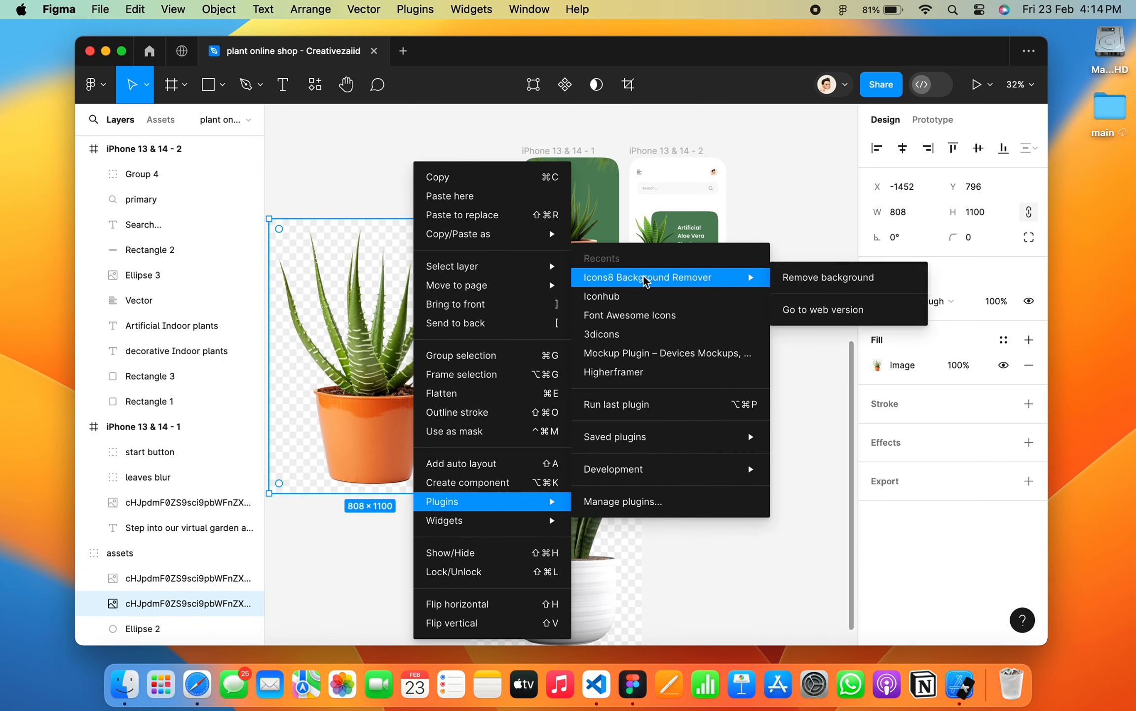
{"action": "left_click", "coordinate": [780, 274]}
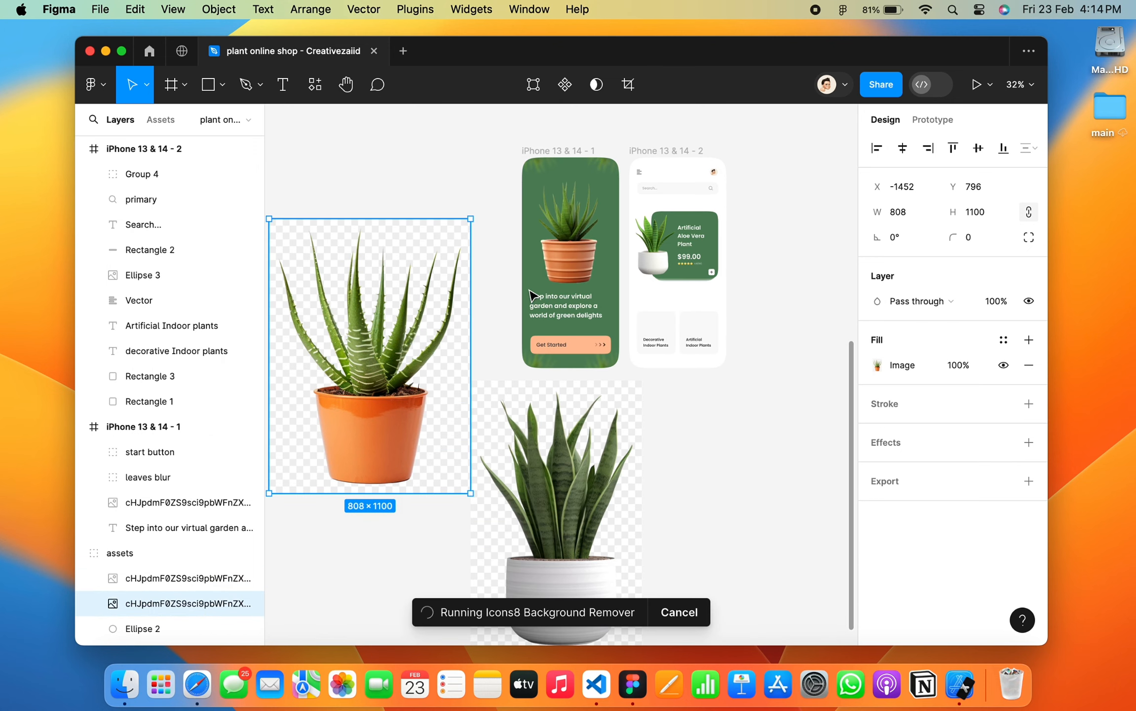
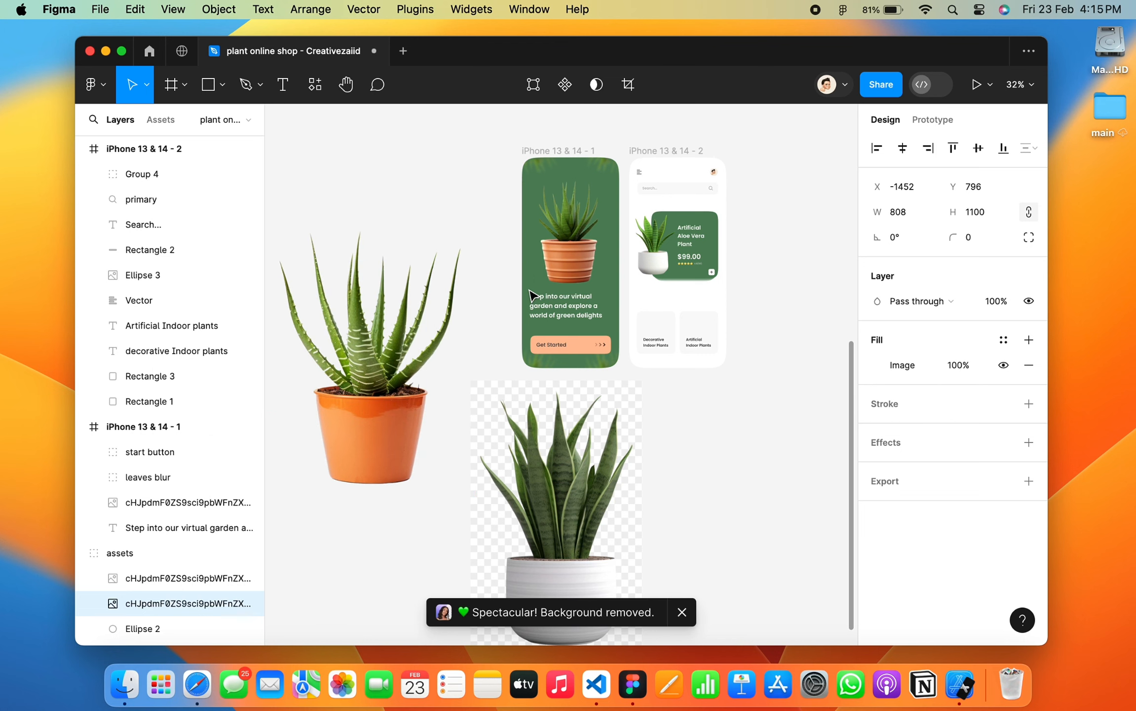
Remove the checkered background from the white-pot plant image with the Icons8 Background Remover plugin.
{"action": "right_click", "coordinate": [574, 434]}
{"action": "mouse_move", "coordinate": [643, 504]}
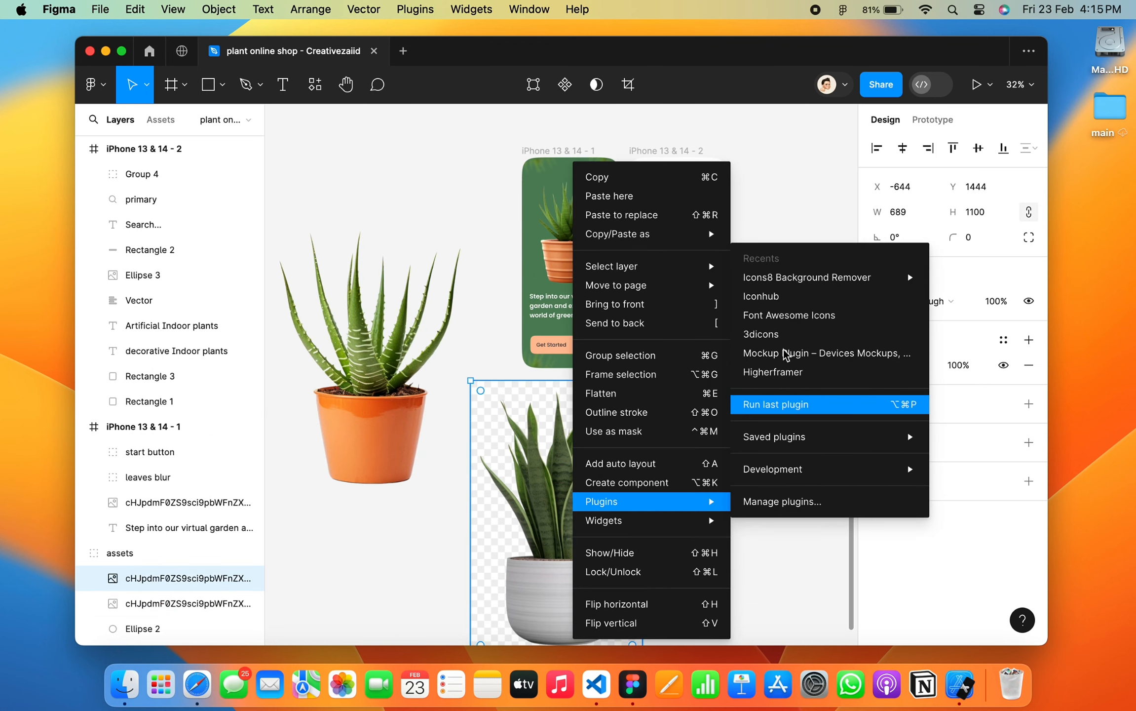
{"action": "mouse_move", "coordinate": [795, 276]}
{"action": "left_click", "coordinate": [671, 279]}
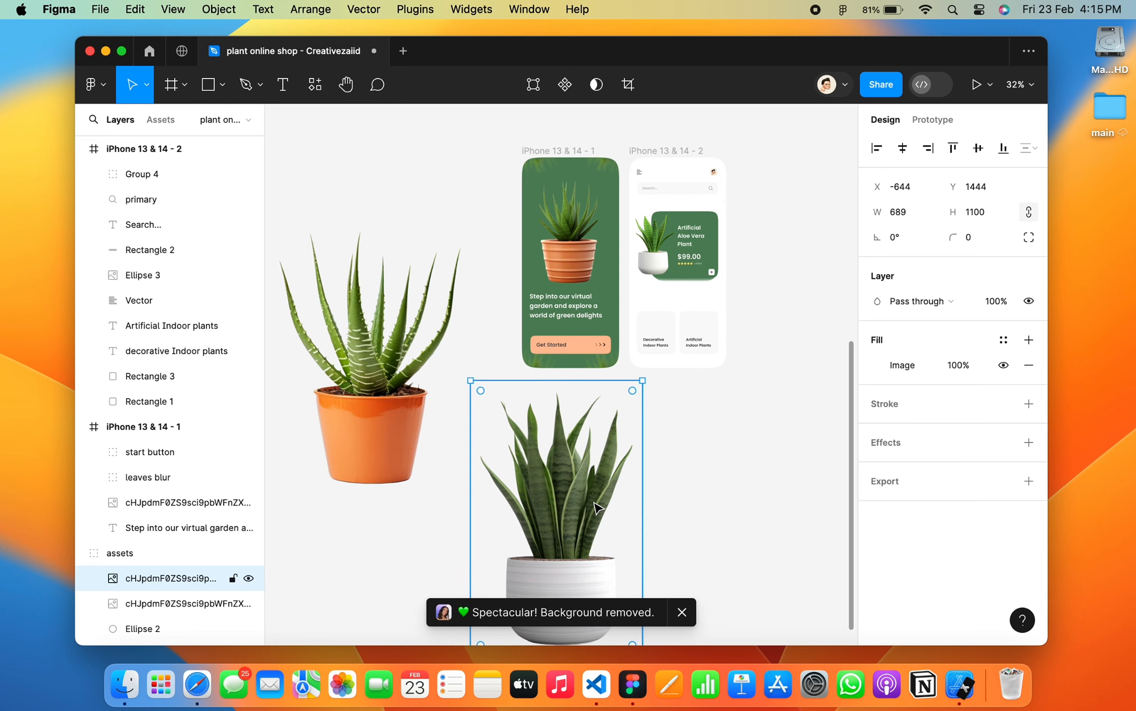
Scale both plant images down together to about 284 high and move them into the home screen frame.
{"action": "left_click", "coordinate": [187, 603], "text": "shift"}
{"action": "left_click_drag", "start_coordinate": [643, 219], "coordinate": [414, 533]}
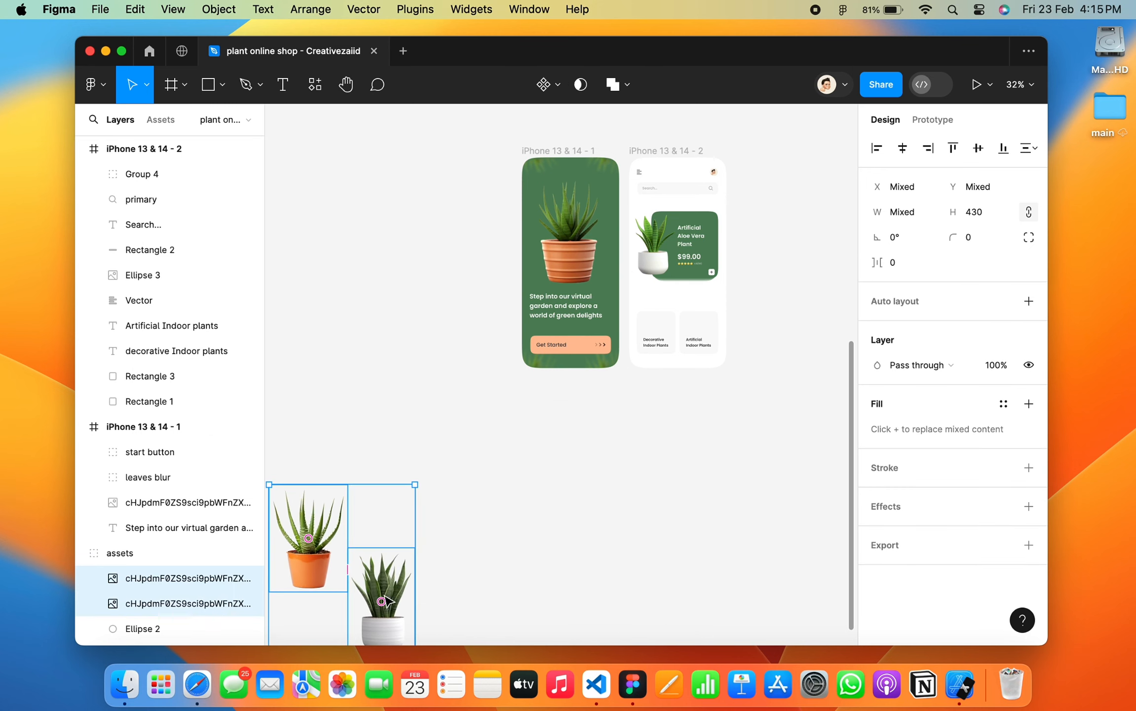
{"action": "left_click_drag", "start_coordinate": [383, 598], "coordinate": [677, 493]}
{"action": "left_click_drag", "start_coordinate": [710, 379], "coordinate": [660, 467]}
{"action": "left_click_drag", "start_coordinate": [639, 497], "coordinate": [700, 323]}
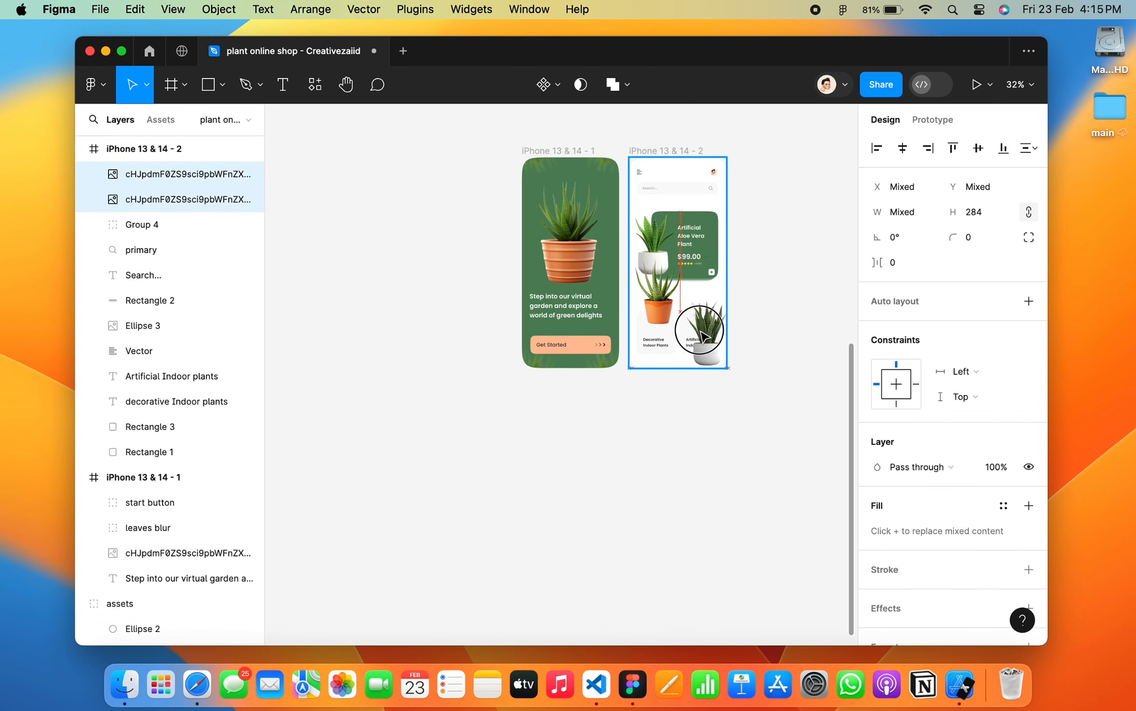
Scale down the orange-pot plant and place it above the label on the Decorative Indoor Plants card.
{"action": "scroll", "coordinate": [700, 321], "scroll_direction": "up", "scroll_amount": 6}
{"action": "double_click", "coordinate": [545, 325]}
{"action": "left_click_drag", "start_coordinate": [546, 325], "coordinate": [535, 355]}
{"action": "left_click_drag", "start_coordinate": [611, 187], "coordinate": [570, 274]}
{"action": "left_click_drag", "start_coordinate": [524, 346], "coordinate": [546, 342]}
{"action": "left_click", "coordinate": [610, 287]}
Place the white-pot plant above the label on the Artificial Indoor Plants card and scale it to about 122 × 198.
{"action": "scroll", "coordinate": [611, 288], "scroll_direction": "down", "scroll_amount": 2}
{"action": "scroll", "coordinate": [611, 288], "scroll_direction": "right", "scroll_amount": 2}
{"action": "left_click", "coordinate": [631, 315]}
{"action": "left_click_drag", "start_coordinate": [693, 285], "coordinate": [653, 407]}
{"action": "left_click_drag", "start_coordinate": [621, 454], "coordinate": [620, 358]}
{"action": "left_click_drag", "start_coordinate": [650, 253], "coordinate": [641, 274]}
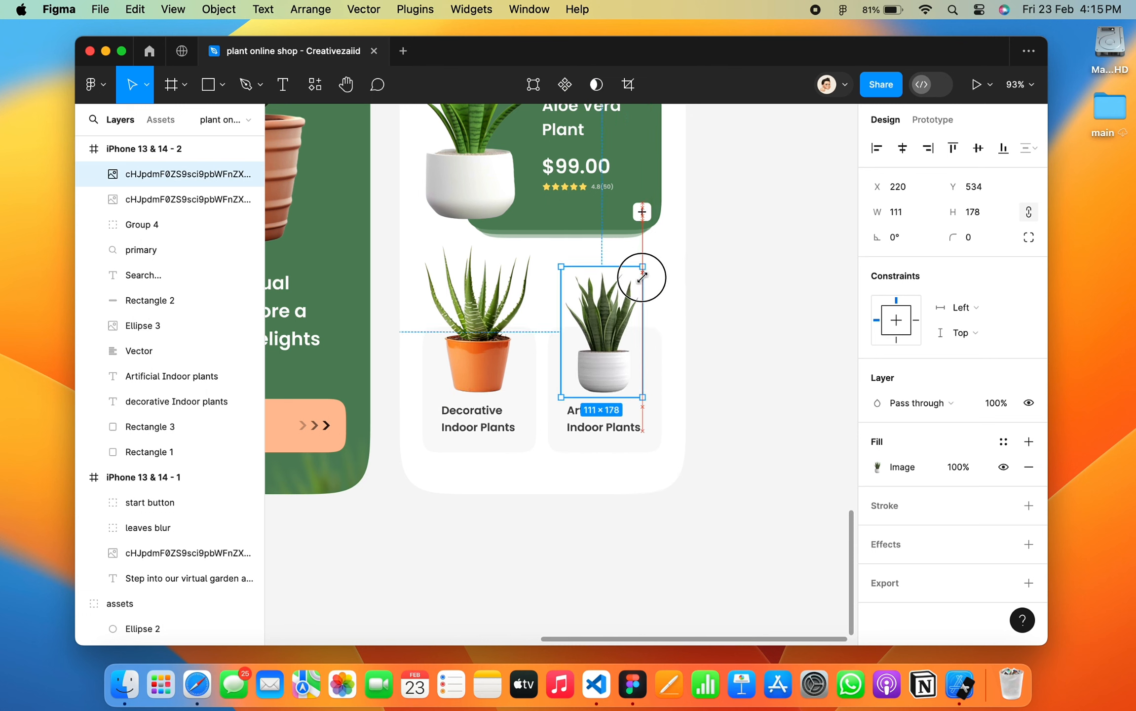
{"action": "left_click_drag", "start_coordinate": [622, 351], "coordinate": [630, 351]}
{"action": "left_click_drag", "start_coordinate": [647, 269], "coordinate": [653, 252]}
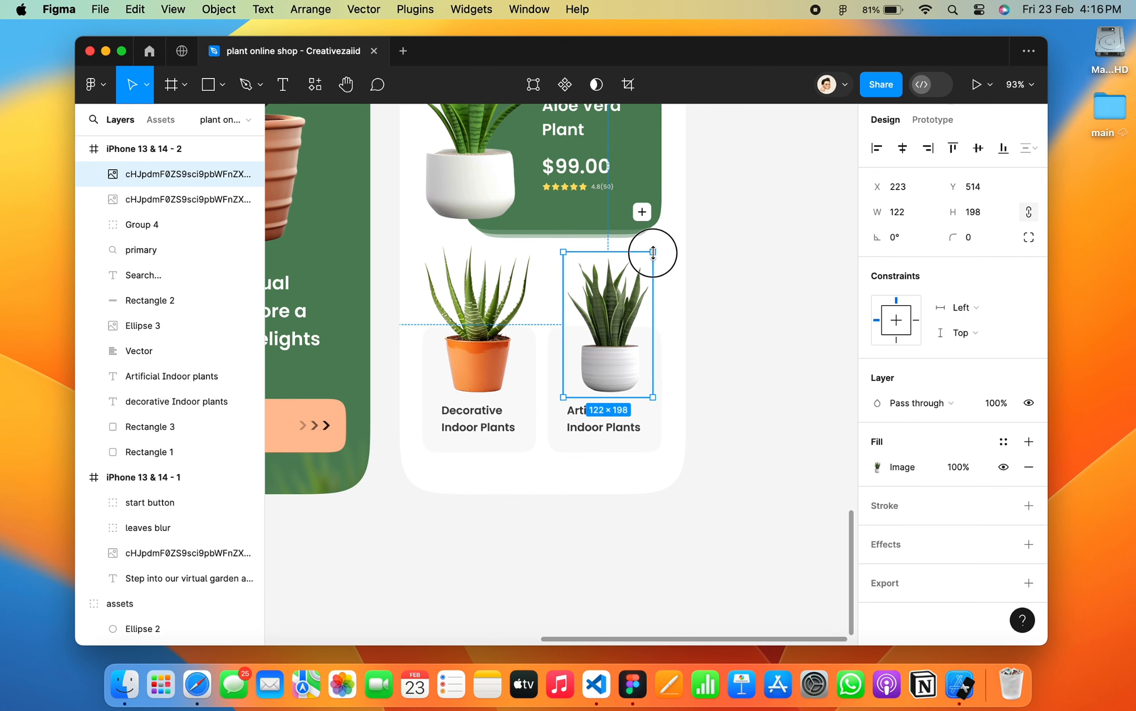
Adjust the contrast of the white-pot and orange-pot plant images on the two category cards.
{"action": "double_click", "coordinate": [640, 312]}
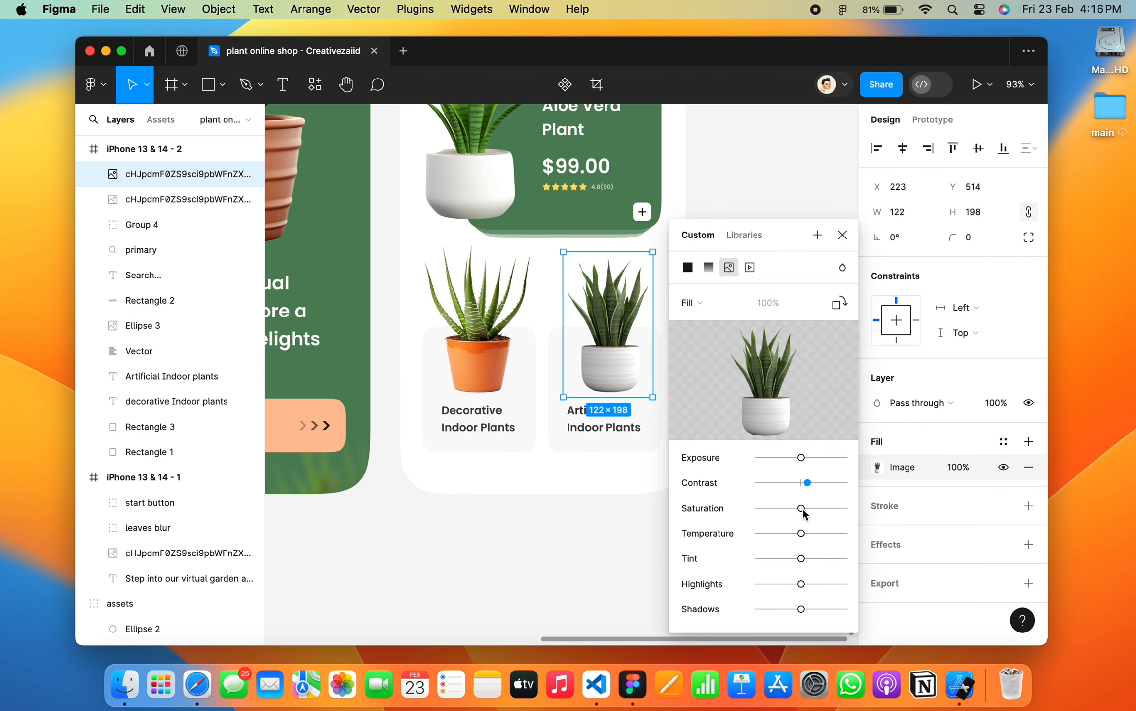
{"action": "left_click", "coordinate": [515, 342]}
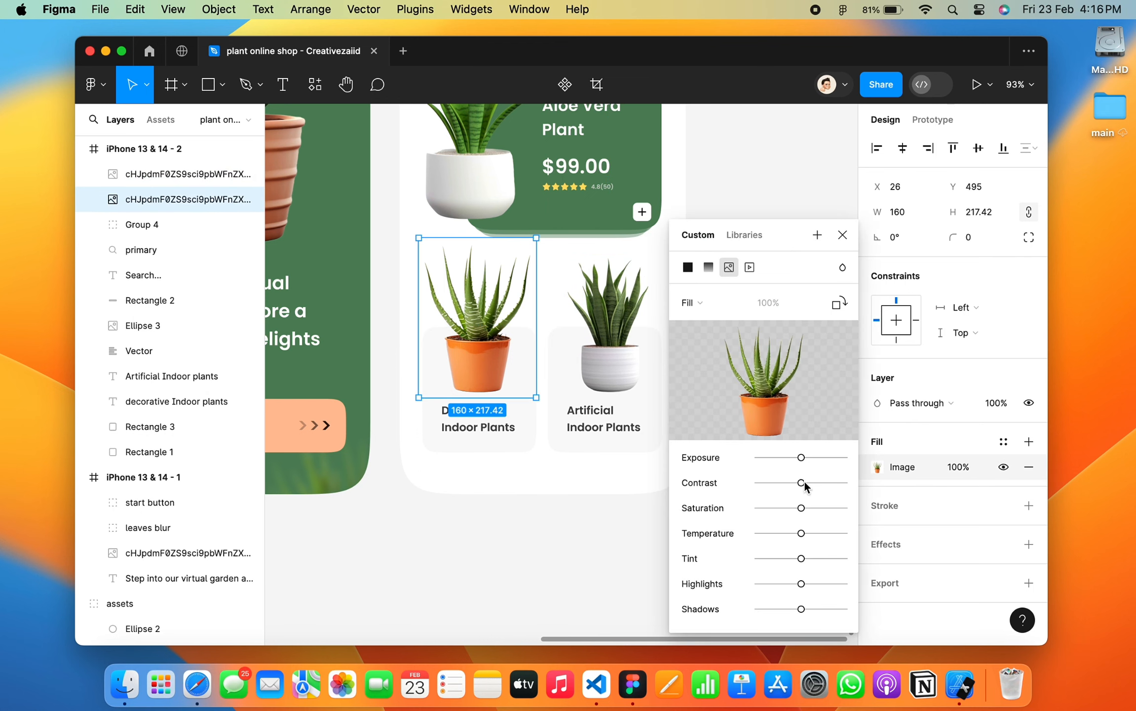
{"action": "left_click", "coordinate": [843, 238]}
{"action": "left_click", "coordinate": [747, 343]}
{"action": "scroll", "coordinate": [747, 343], "scroll_direction": "down", "scroll_amount": 3}
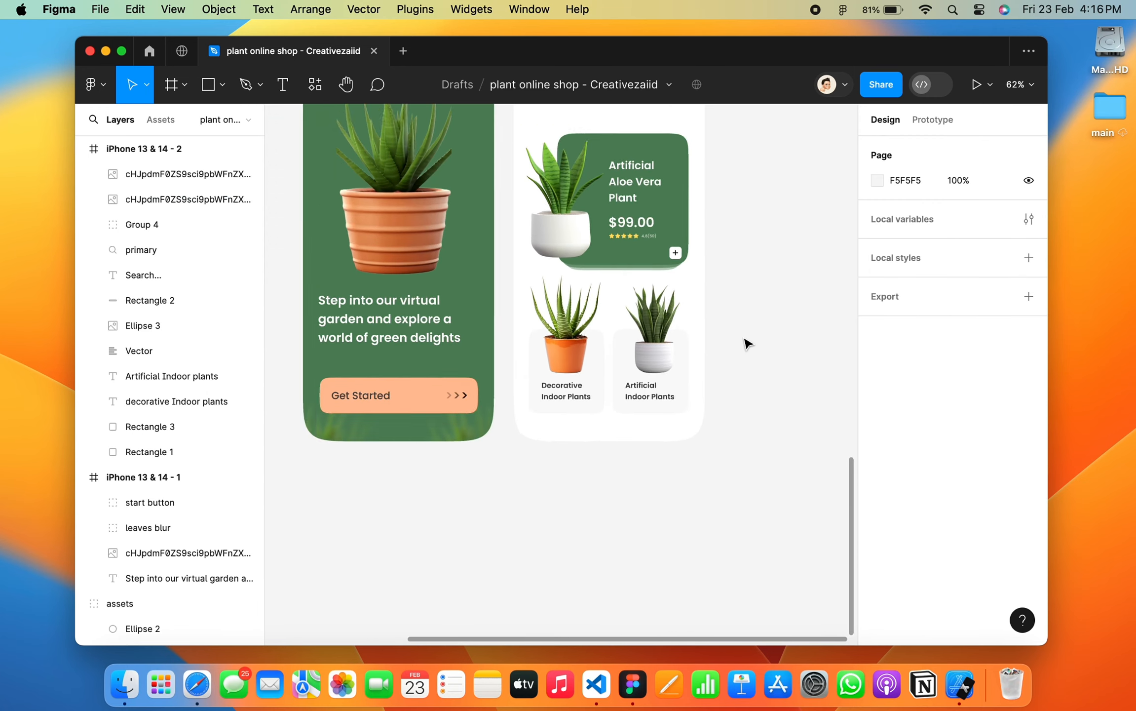
Group the orange-pot image with its Decorative Indoor Plants label and card rectangle, and name the group "plant 1".
{"action": "scroll", "coordinate": [748, 344], "scroll_direction": "up", "scroll_amount": 3}
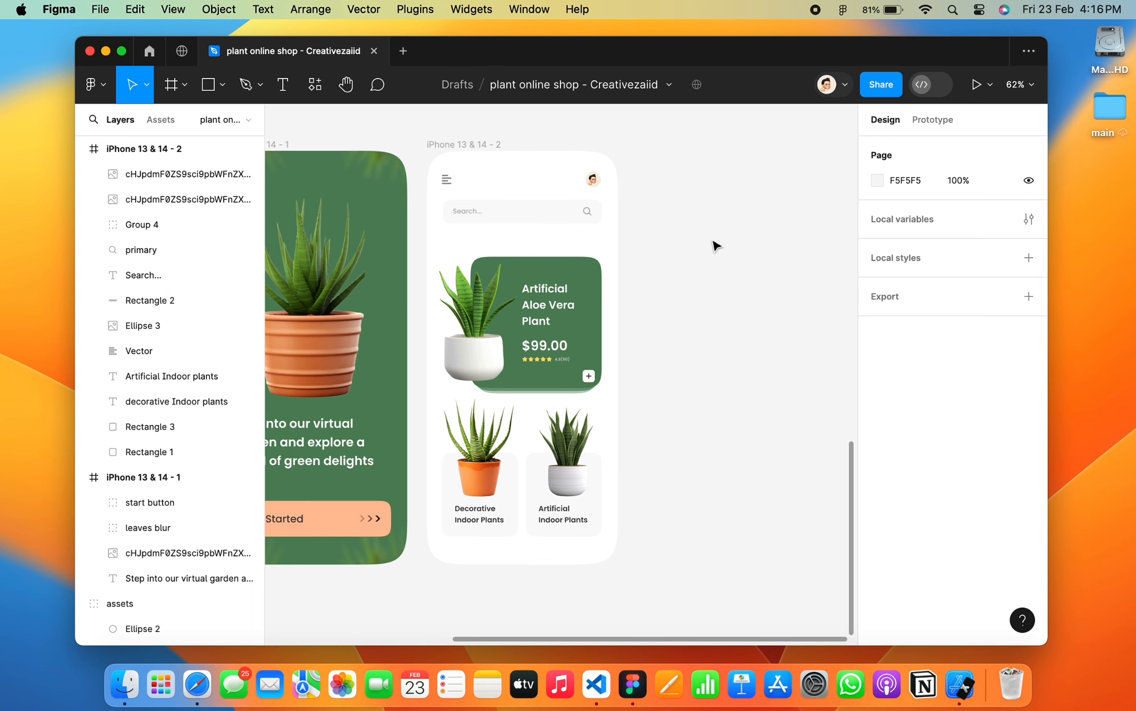
{"action": "scroll", "coordinate": [715, 246], "scroll_direction": "left", "scroll_amount": 3}
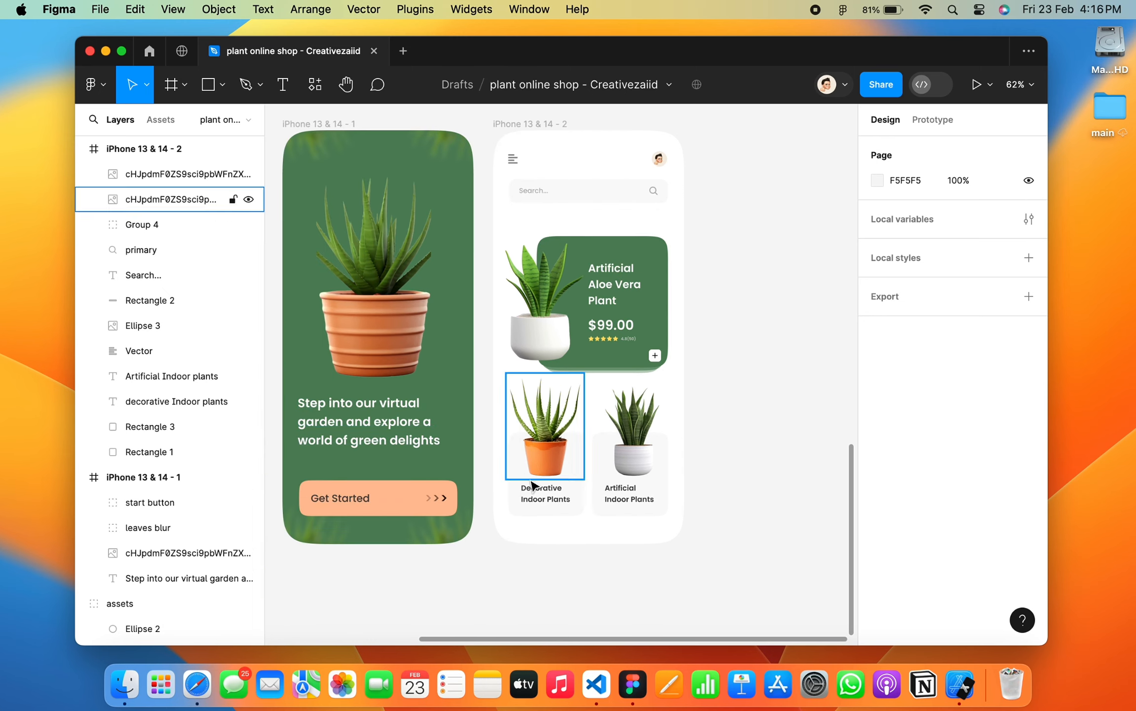
{"action": "left_click", "coordinate": [157, 197]}
{"action": "left_click", "coordinate": [154, 404], "text": "shift"}
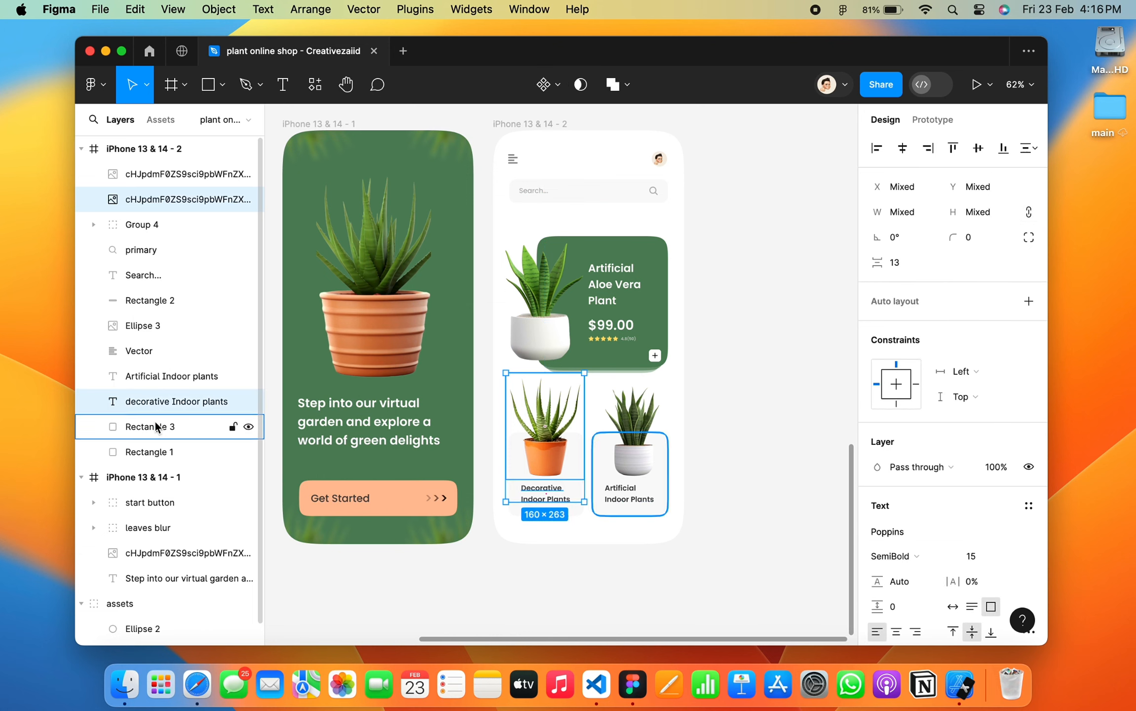
{"action": "left_click", "coordinate": [155, 447], "text": "shift"}
{"action": "key", "text": "super+g"}
{"action": "double_click", "coordinate": [142, 199]}
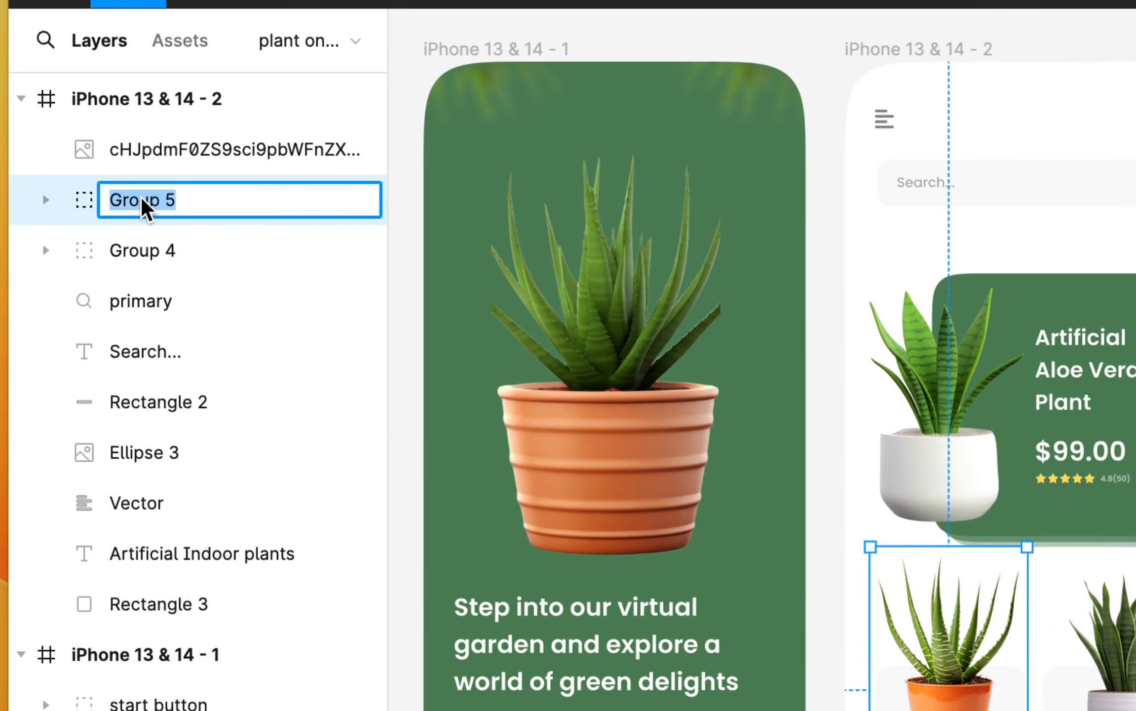
{"action": "type", "text": "plant 1"}
{"action": "key", "text": "Return"}
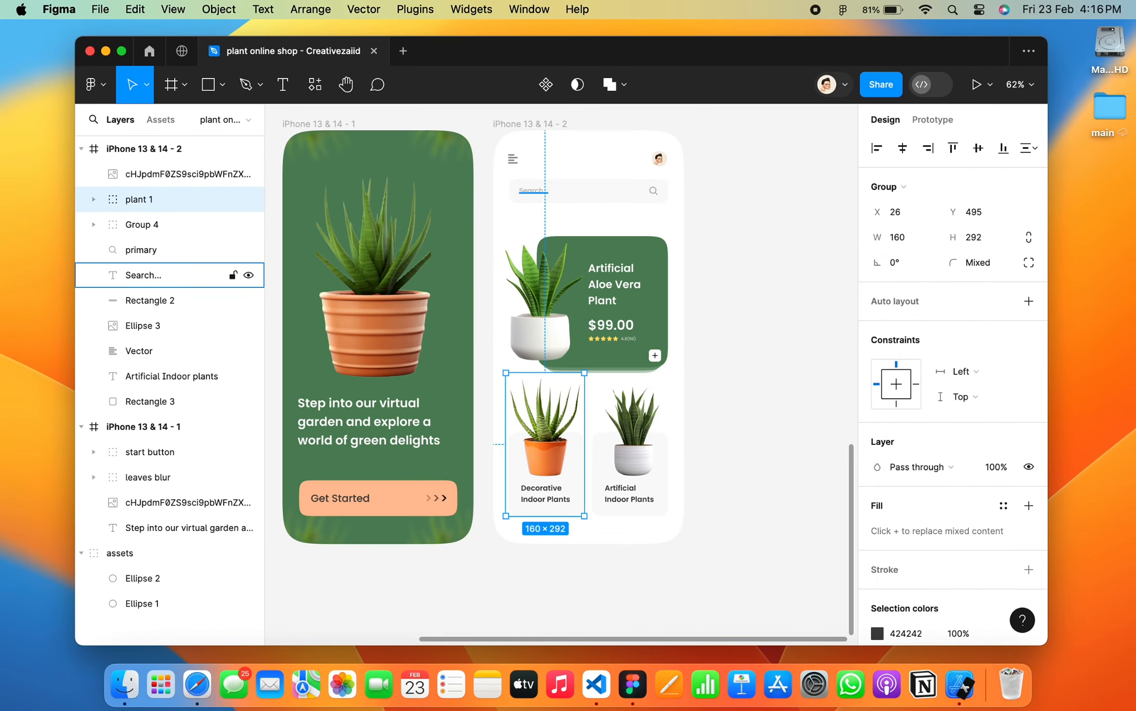
Group the white-pot category image with its Artificial Indoor Plants label and card rectangle, and name the group "plant 2".
{"action": "left_click", "coordinate": [197, 153]}
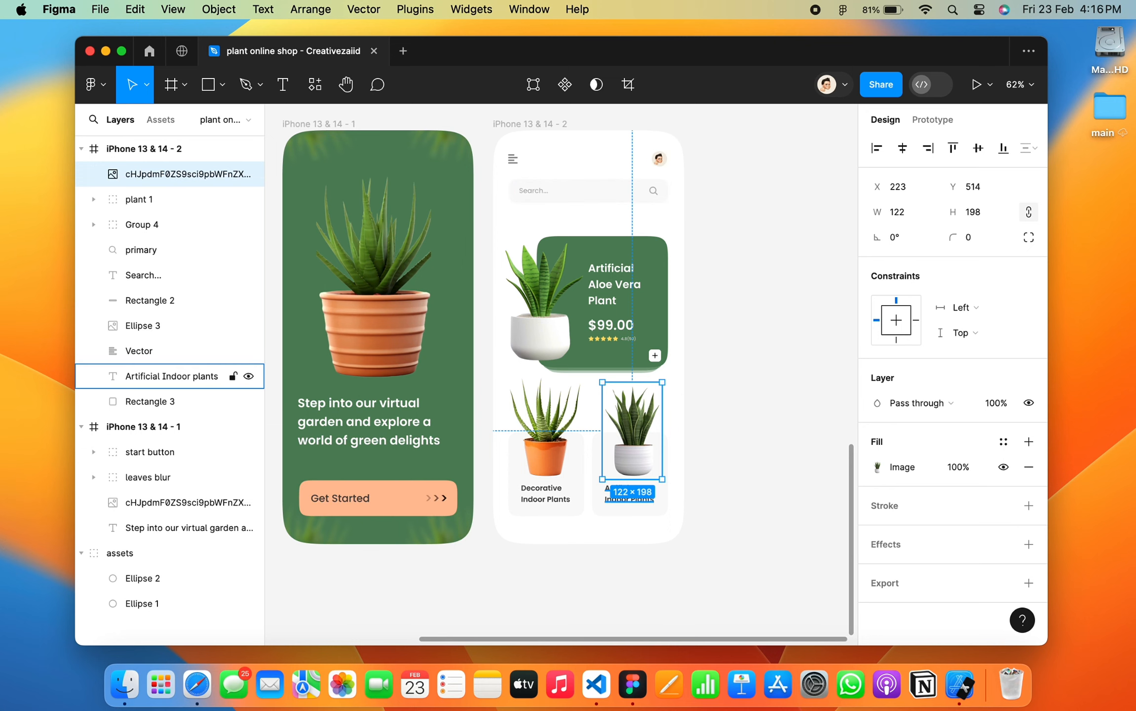
{"action": "left_click", "coordinate": [172, 375], "text": "shift"}
{"action": "left_click", "coordinate": [150, 400], "text": "shift"}
{"action": "key", "text": "super+g"}
{"action": "double_click", "coordinate": [145, 176]}
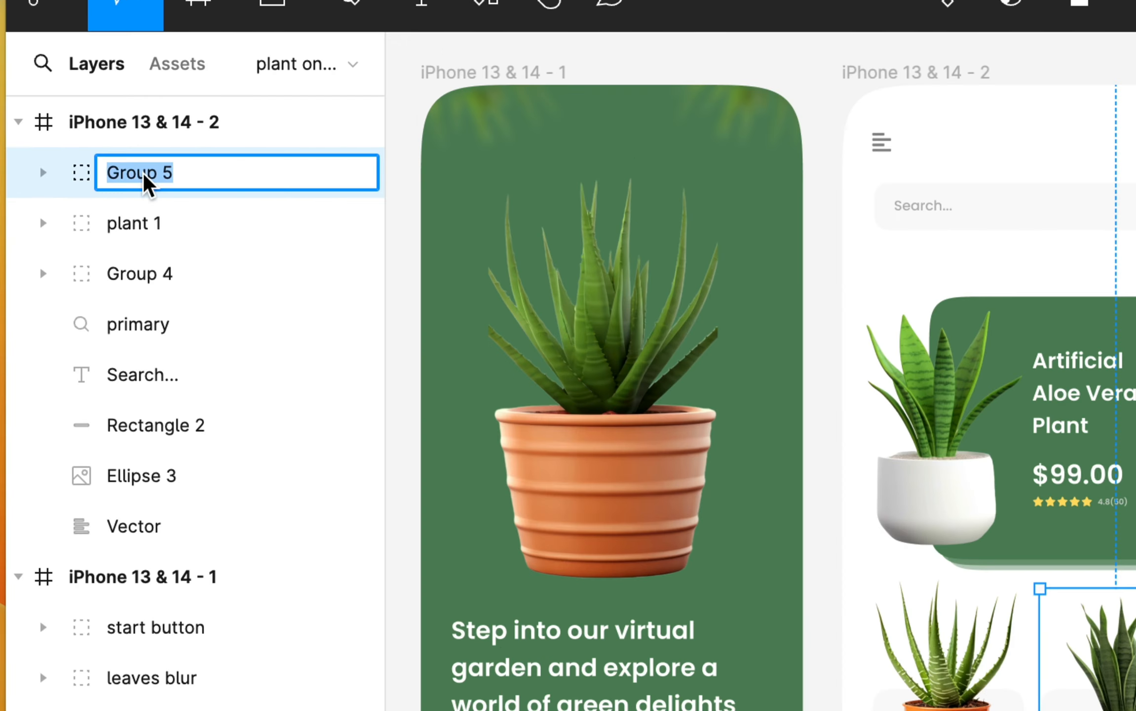
{"action": "type", "text": "plant 2"}
{"action": "key", "text": "Return"}
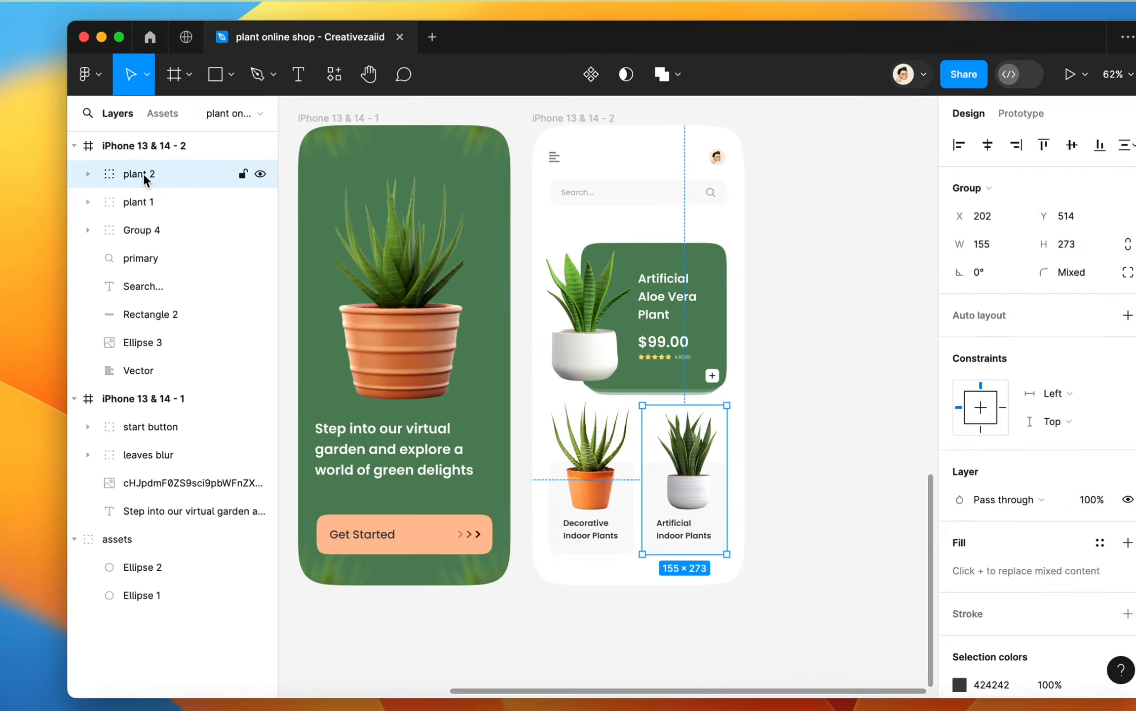
Group the search icon, the Search... text and their background rectangle, and name the group "search bar".
{"action": "left_click", "coordinate": [138, 323]}
{"action": "left_click", "coordinate": [156, 425], "text": "shift"}
{"action": "key", "text": "super+g"}
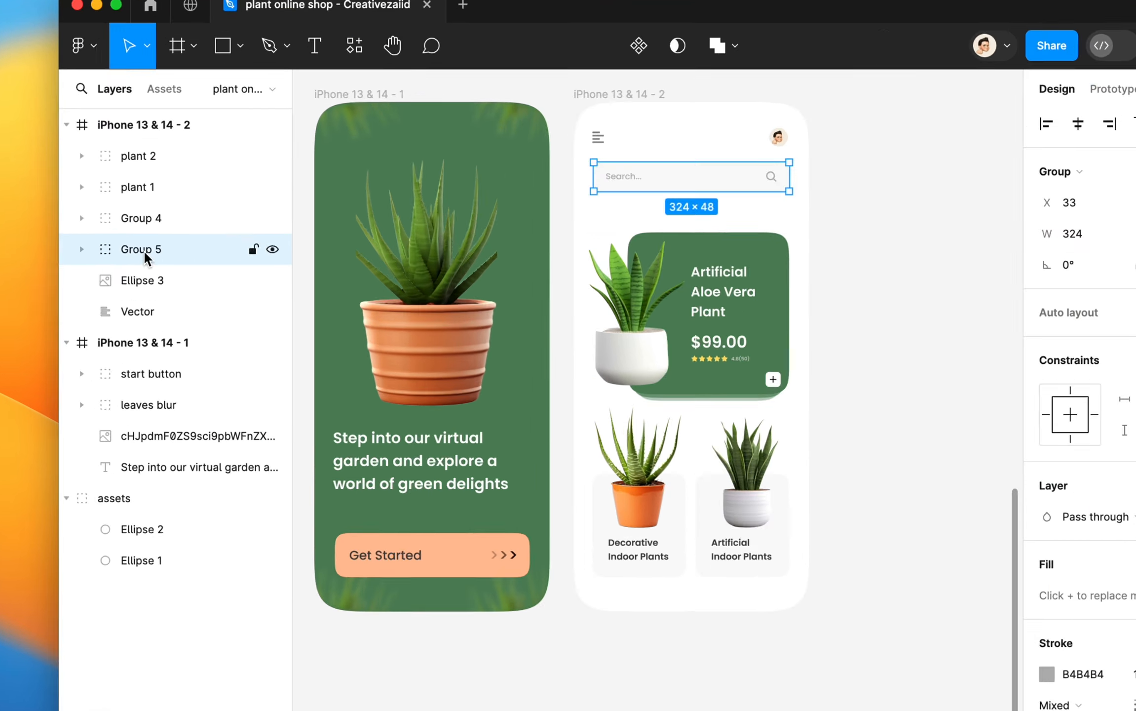
{"action": "double_click", "coordinate": [143, 250]}
{"action": "type", "text": "search bar"}
{"action": "key", "text": "Return"}
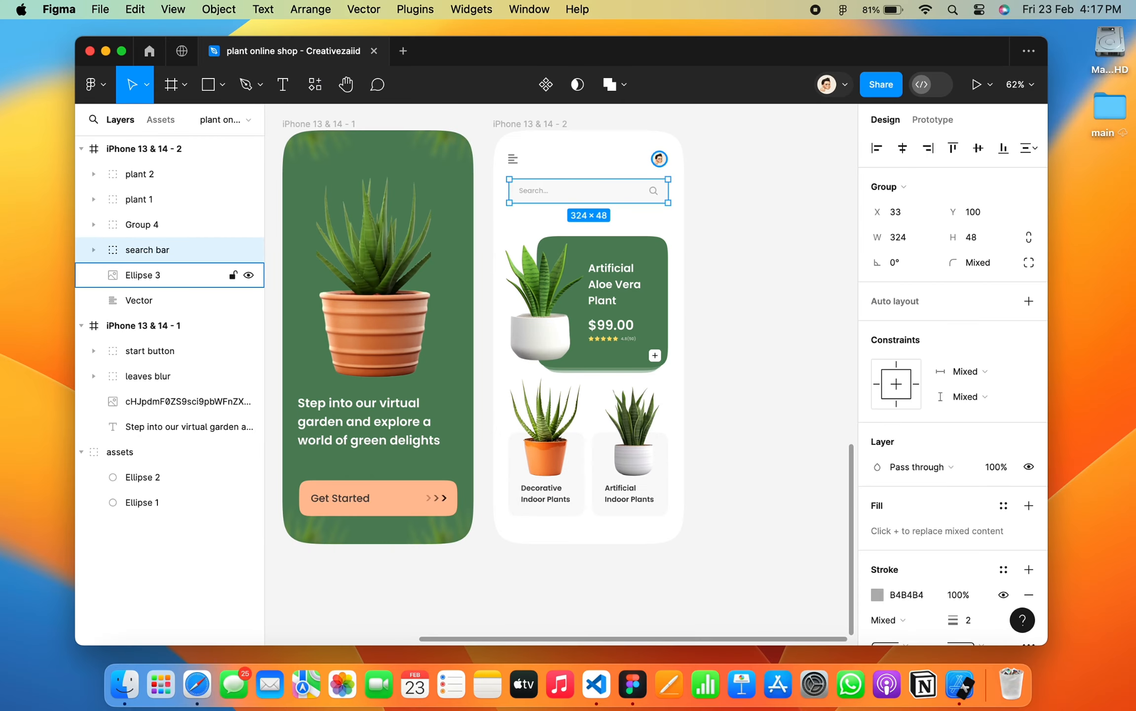
Group the profile picture with the menu icon on the home screen and name the group "header".
{"action": "left_click", "coordinate": [142, 274]}
{"action": "left_click", "coordinate": [139, 300], "text": "shift"}
{"action": "key", "text": "super+g"}
{"action": "double_click", "coordinate": [148, 275]}
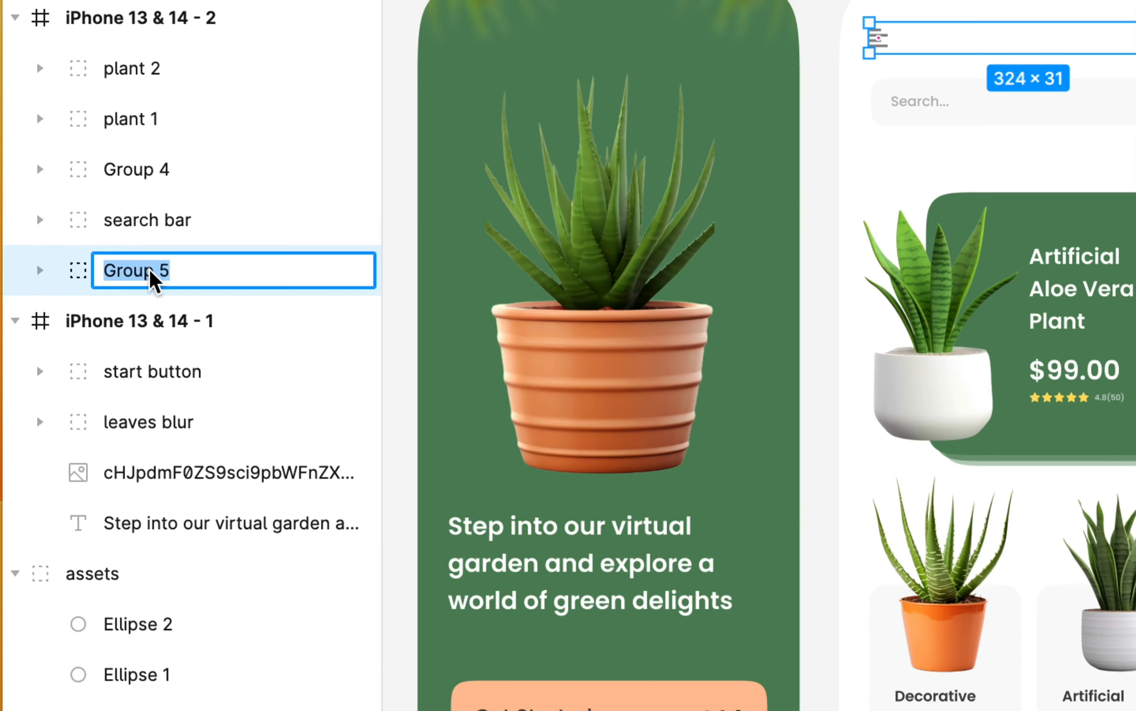
{"action": "type", "text": "header"}
{"action": "key", "text": "Return"}
{"action": "key", "text": "Escape"}
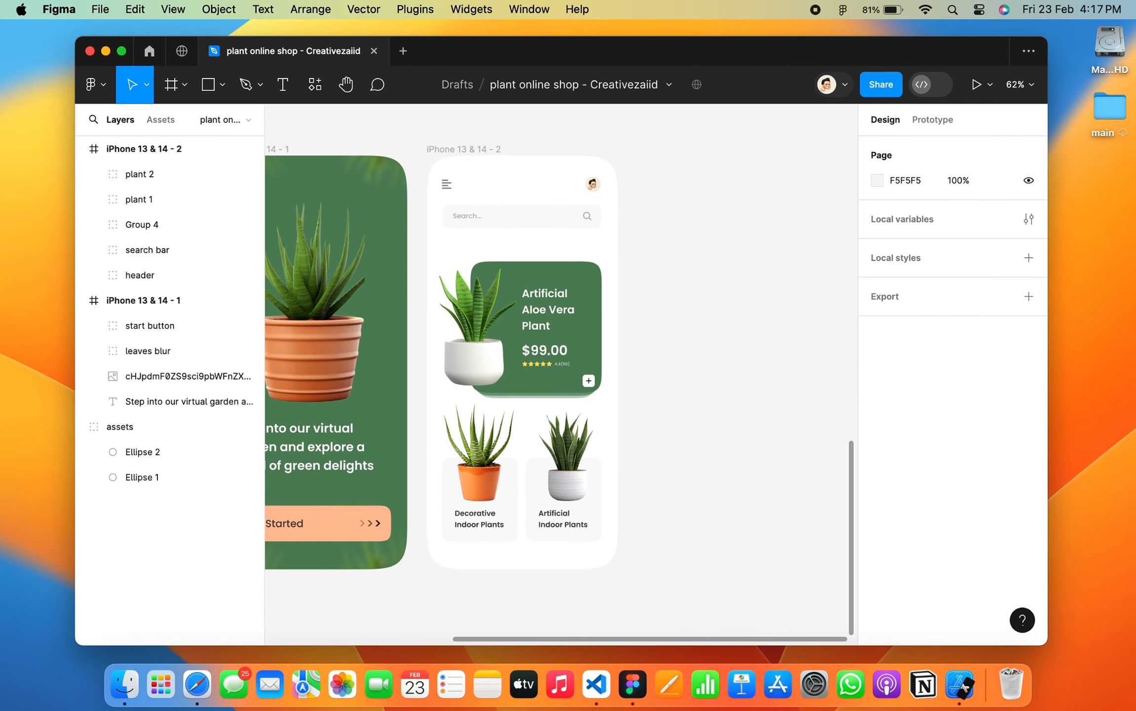
Adjust the spacing of the home screen frame, duplicate it and place the copy beside the original.
{"action": "left_click_drag", "start_coordinate": [463, 149], "coordinate": [476, 149]}
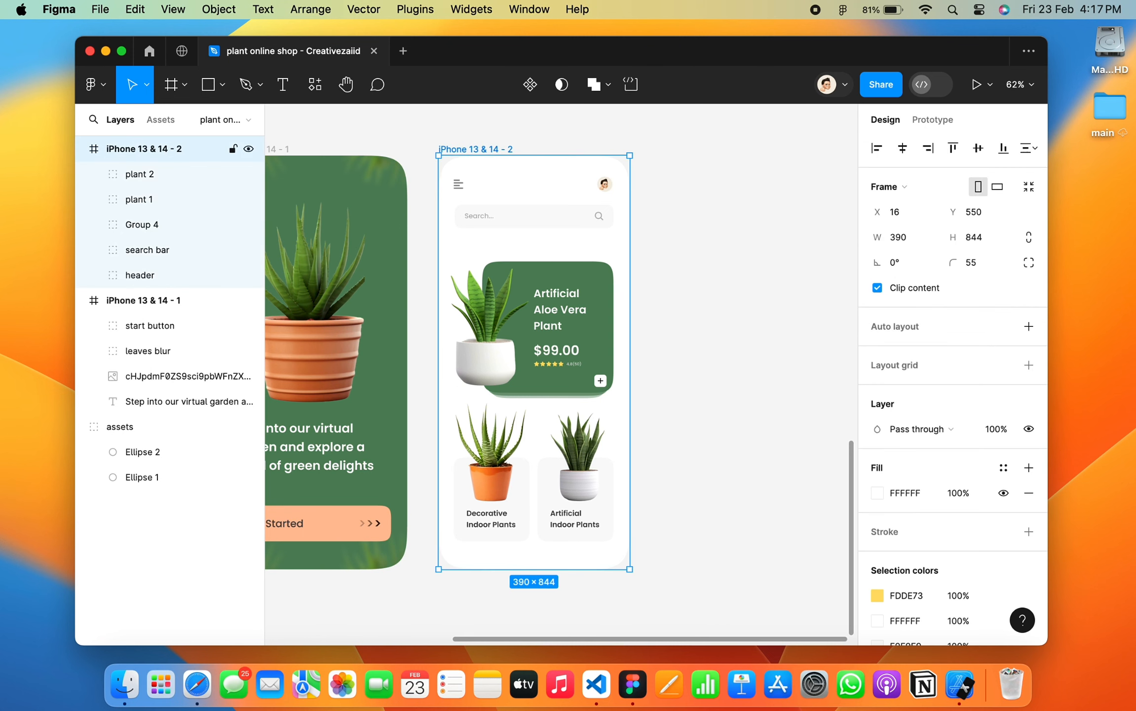
{"action": "key", "text": "super+d"}
{"action": "key", "text": "Escape"}
{"action": "scroll", "coordinate": [460, 262], "scroll_direction": "down", "scroll_amount": 5}
{"action": "left_click_drag", "start_coordinate": [592, 191], "coordinate": [600, 190]}
{"action": "key", "text": "Escape"}
{"action": "scroll", "coordinate": [561, 345], "scroll_direction": "left", "scroll_amount": 1}
Lock the frames iPhone 13 & 14 - 1 and iPhone 13 & 14 - 2.
{"action": "left_click", "coordinate": [233, 325]}
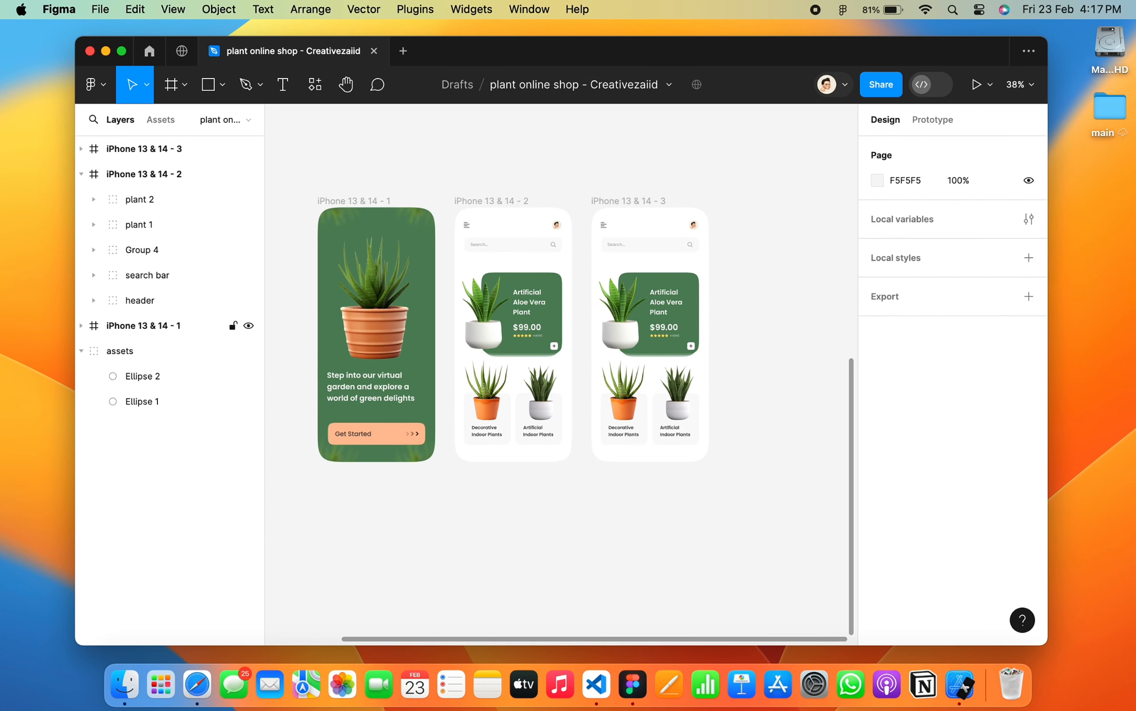
{"action": "left_click", "coordinate": [232, 175]}
{"action": "left_click", "coordinate": [233, 174]}
Delete the search bar and the header from the iPhone 13 & 14 - 3 frame.
{"action": "scroll", "coordinate": [651, 261], "scroll_direction": "right", "scroll_amount": 2}
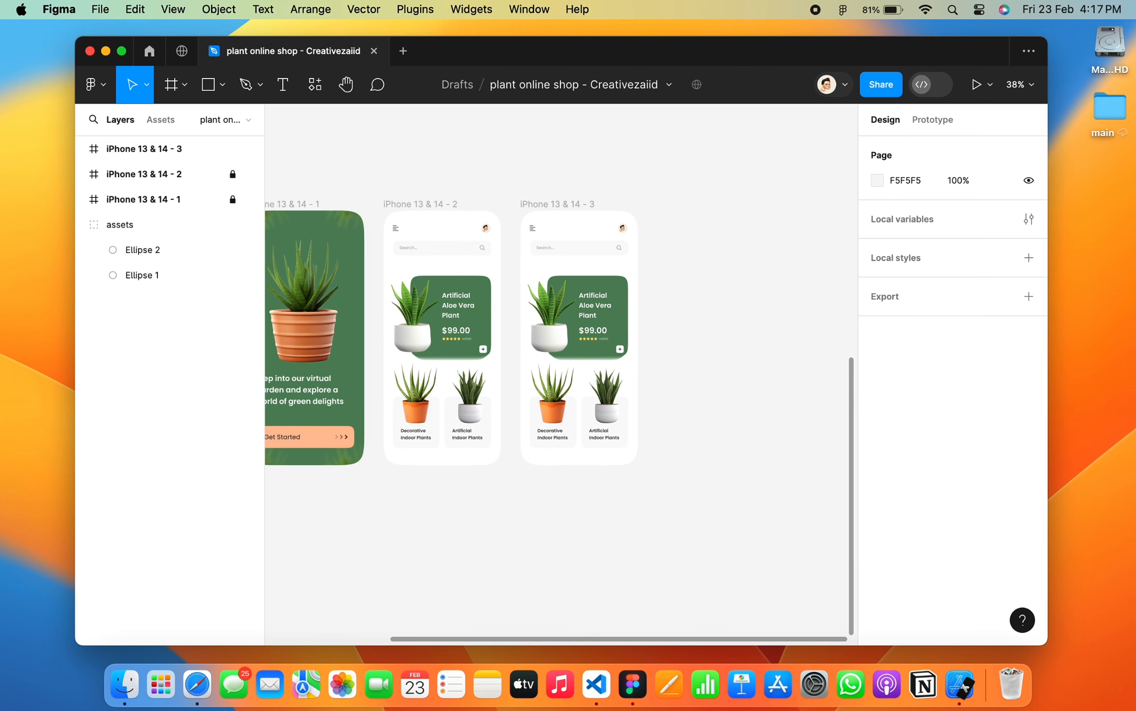
{"action": "scroll", "coordinate": [651, 261], "scroll_direction": "up", "scroll_amount": 4}
{"action": "scroll", "coordinate": [651, 261], "scroll_direction": "left", "scroll_amount": 1}
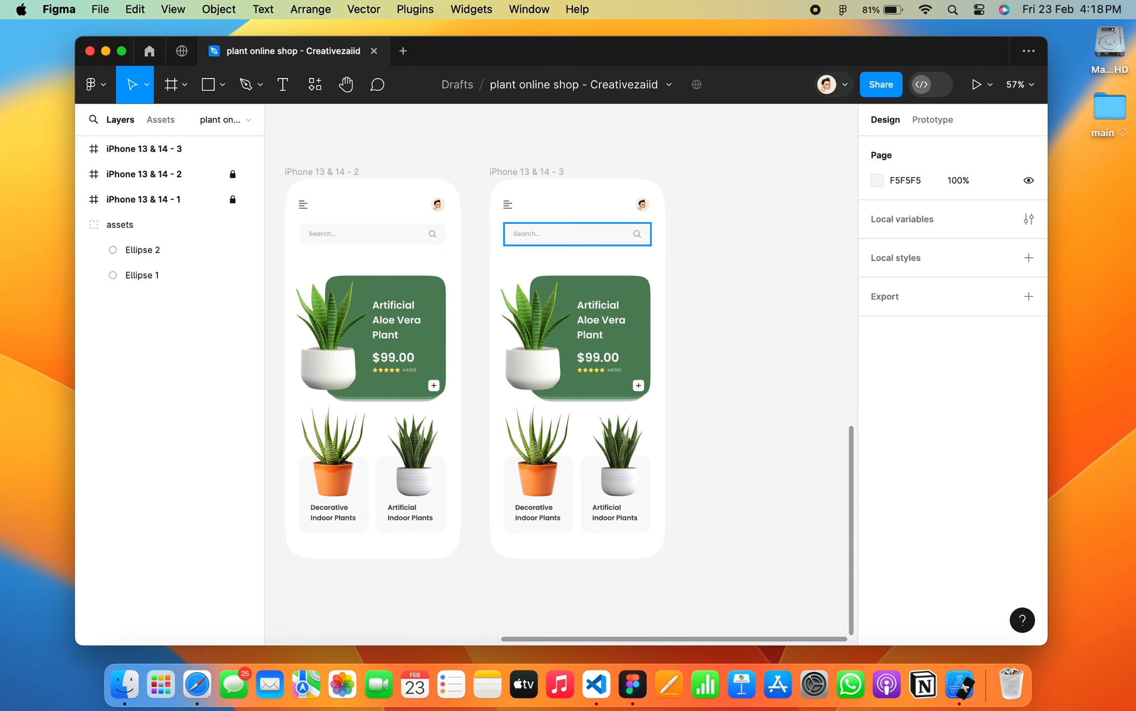
{"action": "left_click", "coordinate": [617, 234]}
{"action": "key", "text": "Delete"}
{"action": "left_click", "coordinate": [642, 205]}
{"action": "key", "text": "Delete"}
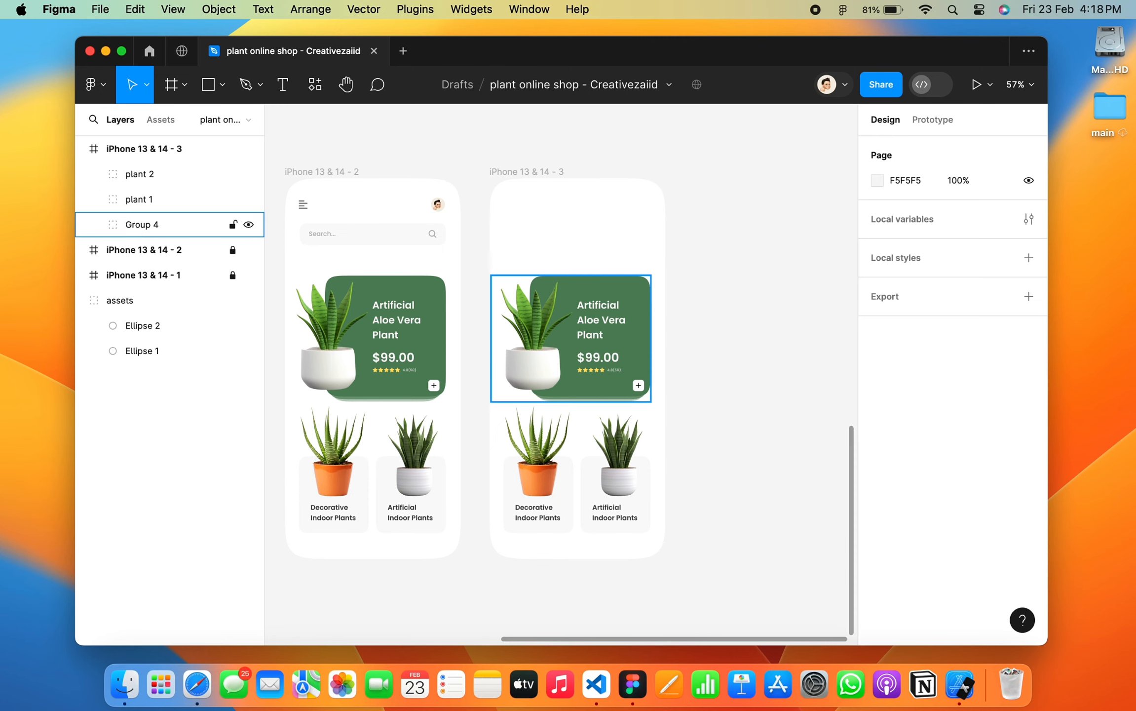
Delete the plant 1 and plant 2 category groups from the iPhone 13 & 14 - 3 frame.
{"action": "left_click", "coordinate": [599, 321]}
{"action": "left_click", "coordinate": [721, 315]}
{"action": "left_click", "coordinate": [138, 199]}
{"action": "key", "text": "Delete"}
{"action": "left_click", "coordinate": [139, 173]}
{"action": "key", "text": "Delete"}
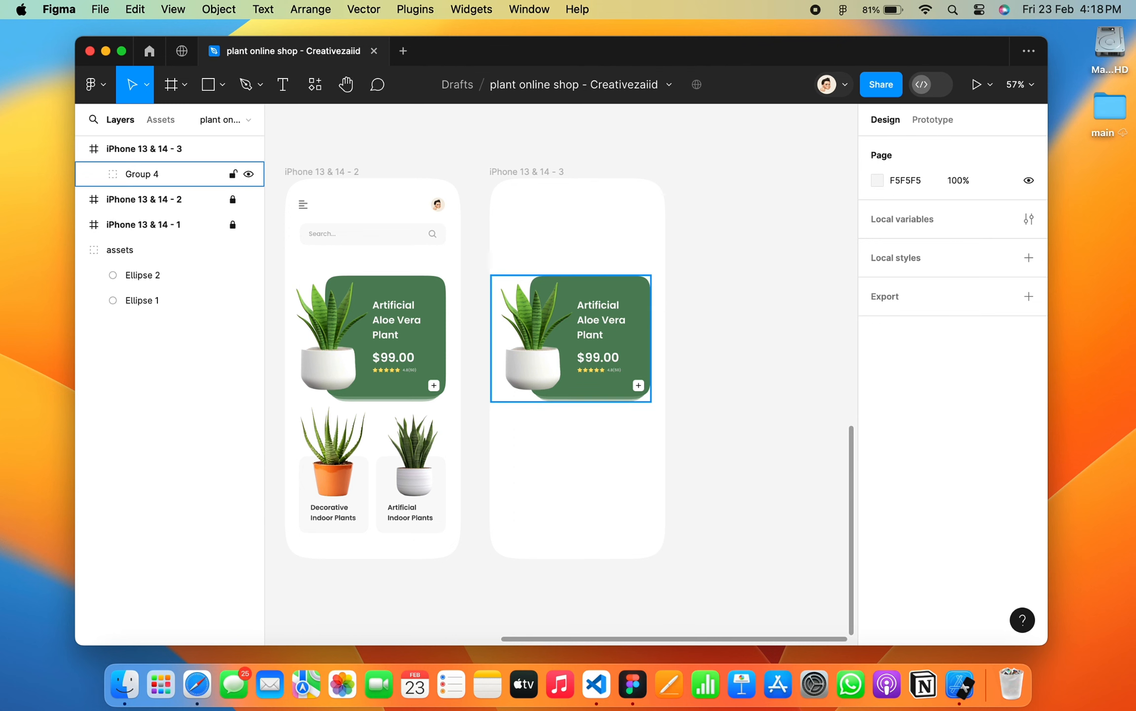
Delete the plant image from the third frame's green card and move the card slightly down and left.
{"action": "double_click", "coordinate": [537, 335]}
{"action": "key", "text": "Delete"}
{"action": "left_click_drag", "start_coordinate": [573, 346], "coordinate": [560, 359]}
Delete the two backing rectangles behind the third frame's green card and ungroup Group 3.
{"action": "left_click", "coordinate": [113, 300]}
{"action": "left_click", "coordinate": [178, 350]}
{"action": "key", "text": "Delete"}
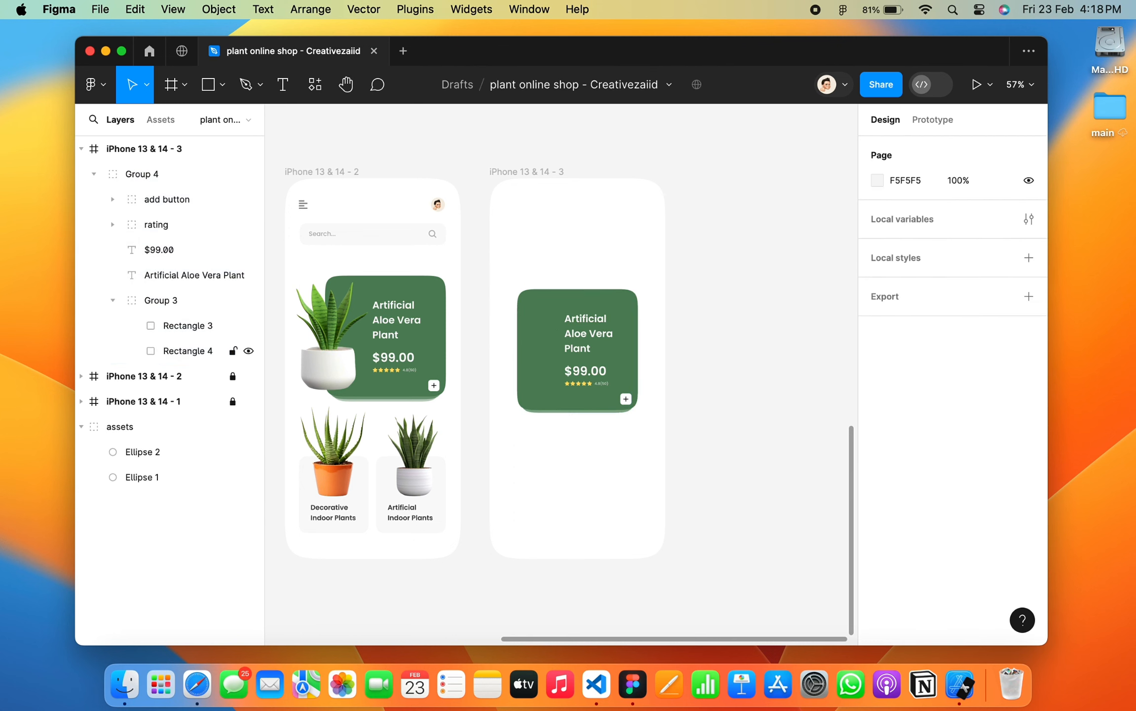
{"action": "left_click", "coordinate": [178, 349]}
{"action": "key", "text": "Delete"}
{"action": "right_click", "coordinate": [163, 300]}
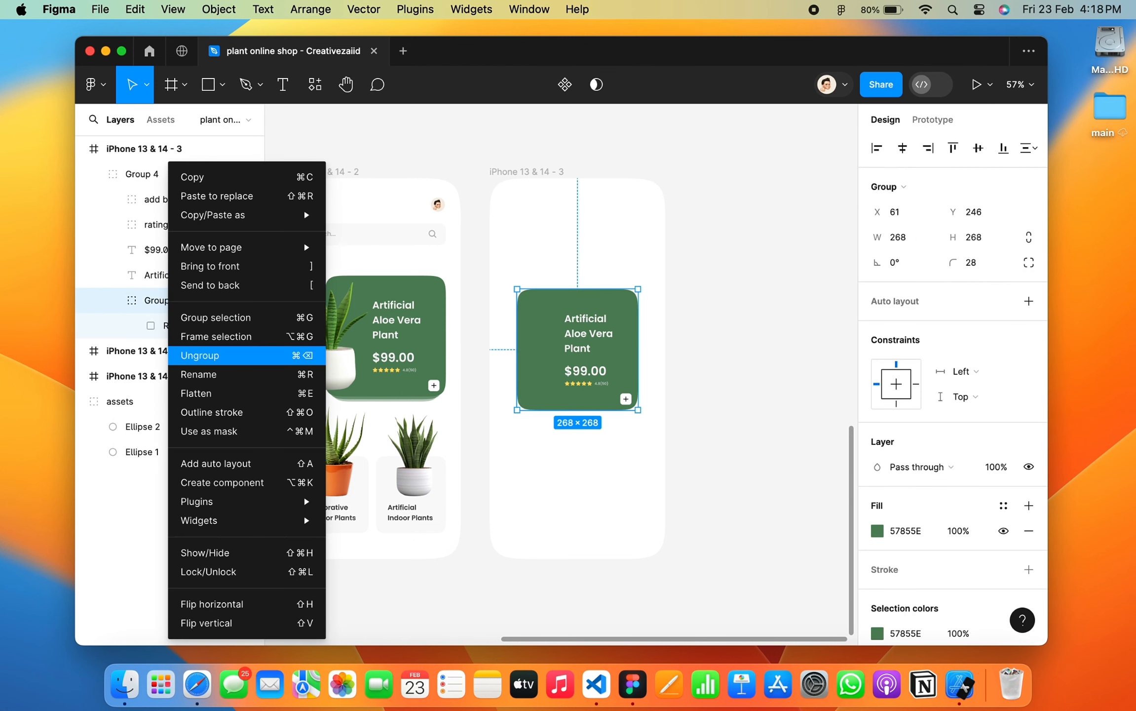
{"action": "left_click", "coordinate": [193, 356]}
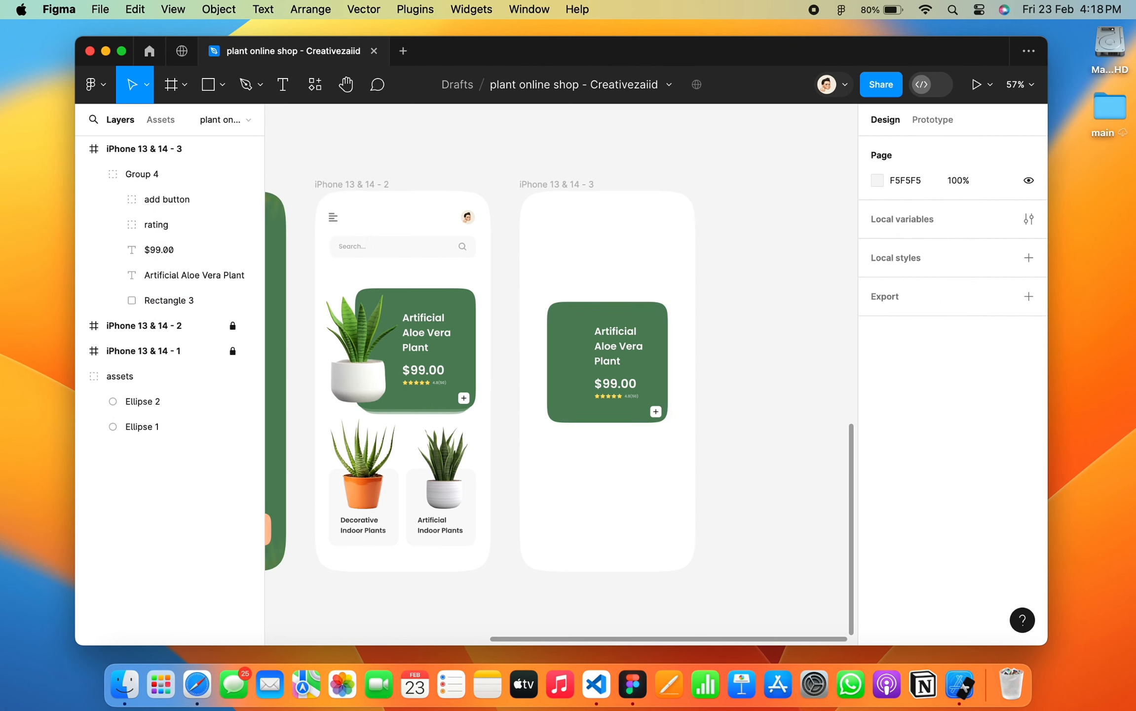
Stretch the green card group across the lower part of the third frame to 390 × 459.
{"action": "left_click", "coordinate": [592, 356]}
{"action": "left_click_drag", "start_coordinate": [668, 300], "coordinate": [695, 295]}
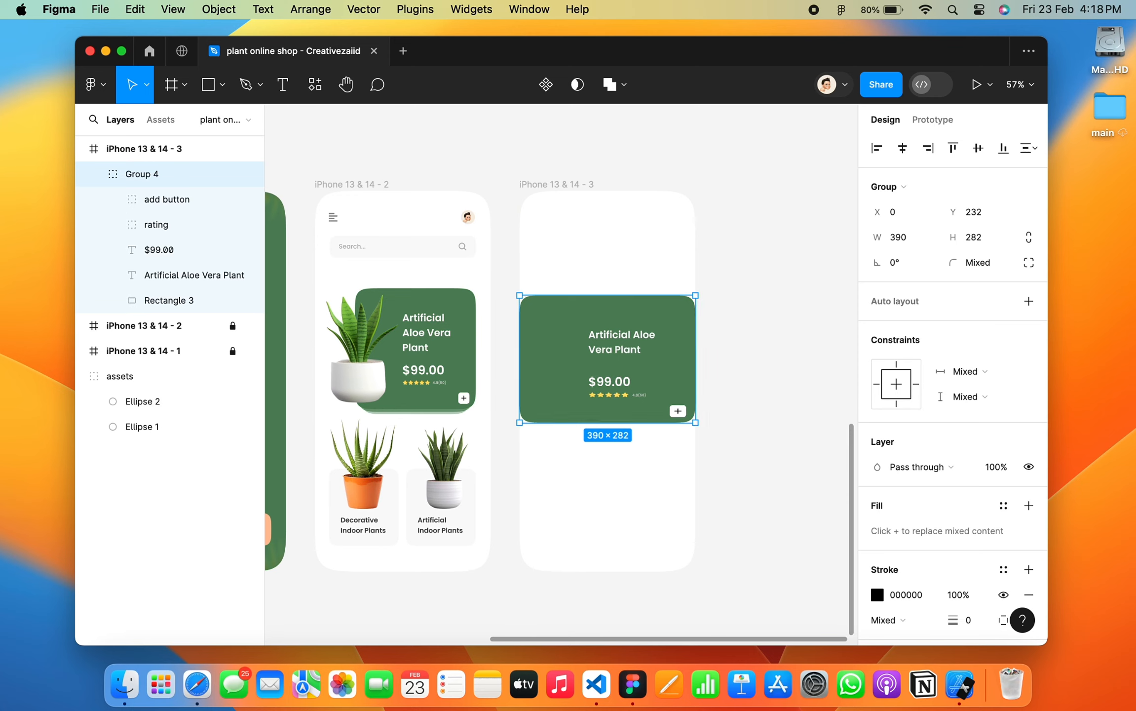
{"action": "left_click_drag", "start_coordinate": [607, 423], "coordinate": [607, 571]}
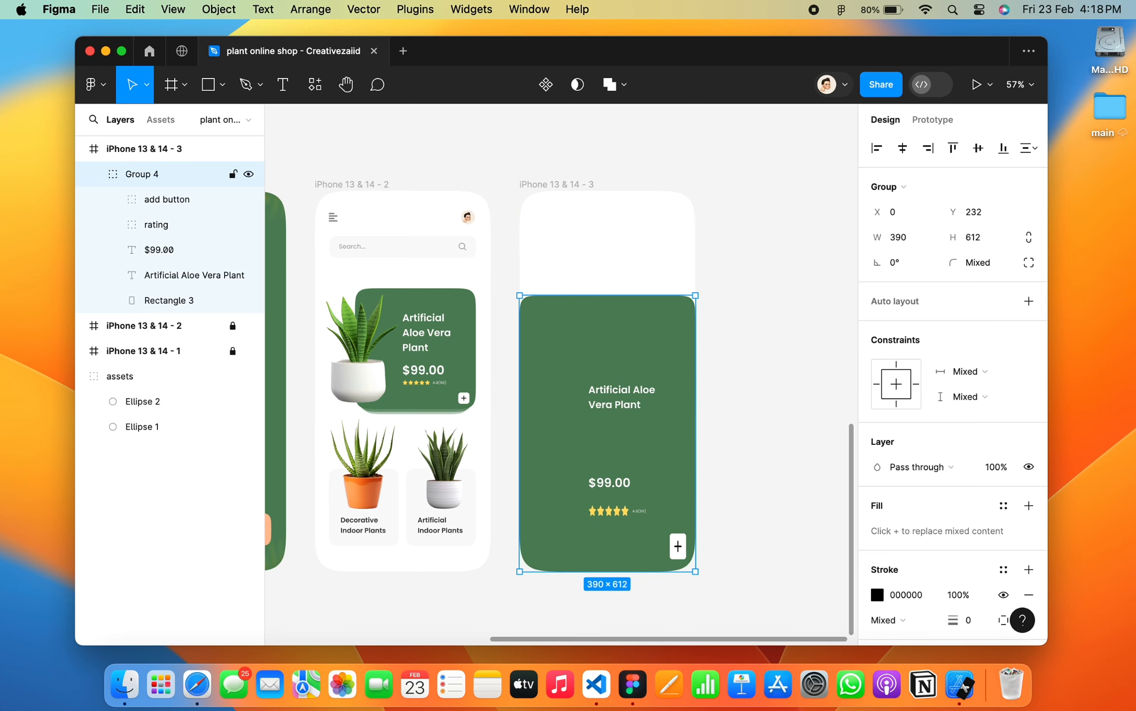
{"action": "left_click_drag", "start_coordinate": [607, 295], "coordinate": [607, 365]}
{"action": "left_click", "coordinate": [760, 365]}
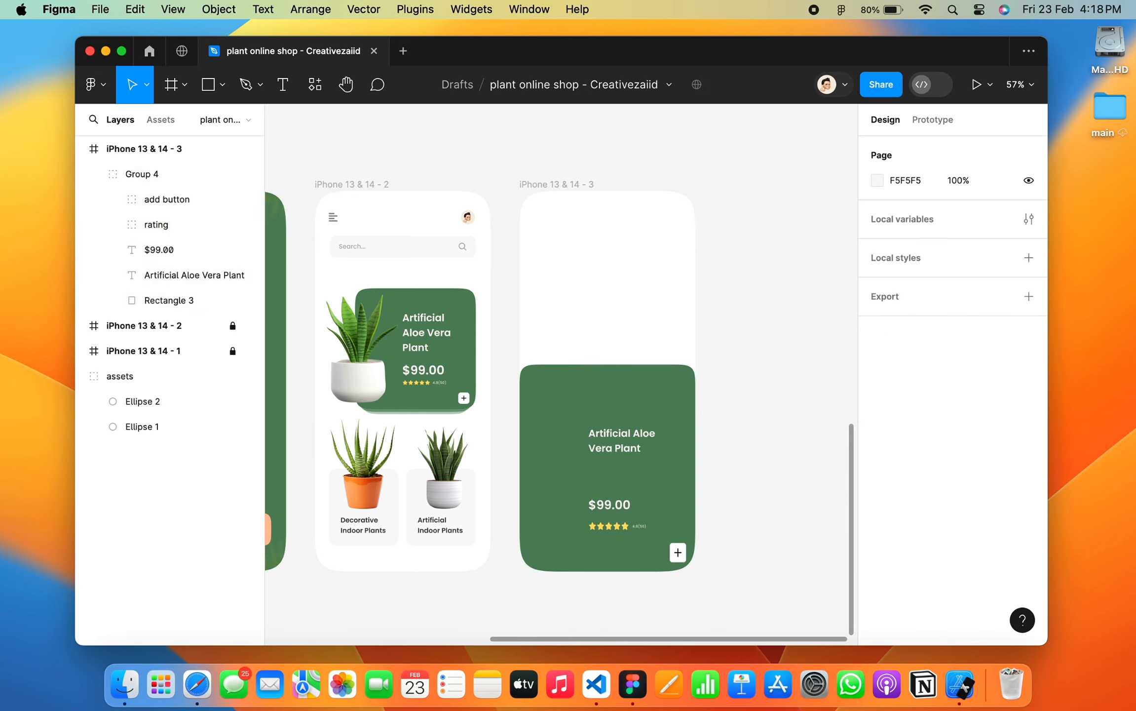
Set the corner radius of the green card's rectangle, Rectangle 3, to 45.
{"action": "scroll", "coordinate": [607, 375], "scroll_direction": "down", "scroll_amount": 1}
{"action": "left_click", "coordinate": [606, 390]}
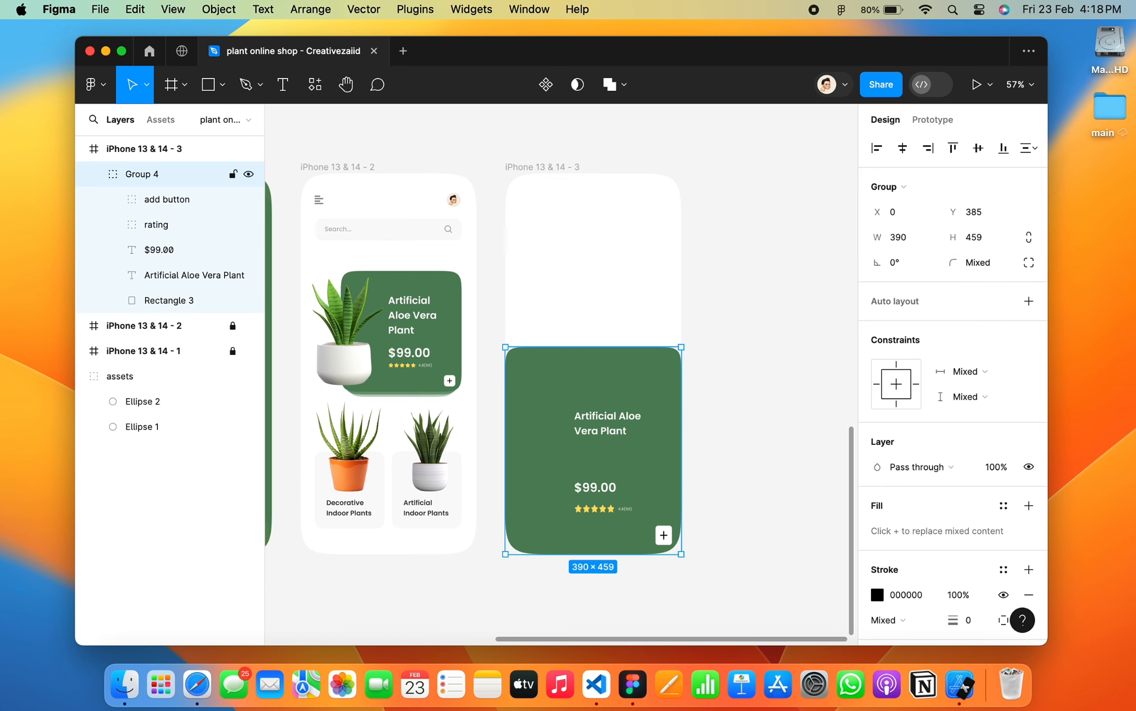
{"action": "left_click", "coordinate": [168, 300]}
{"action": "left_click_drag", "start_coordinate": [953, 237], "coordinate": [974, 235]}
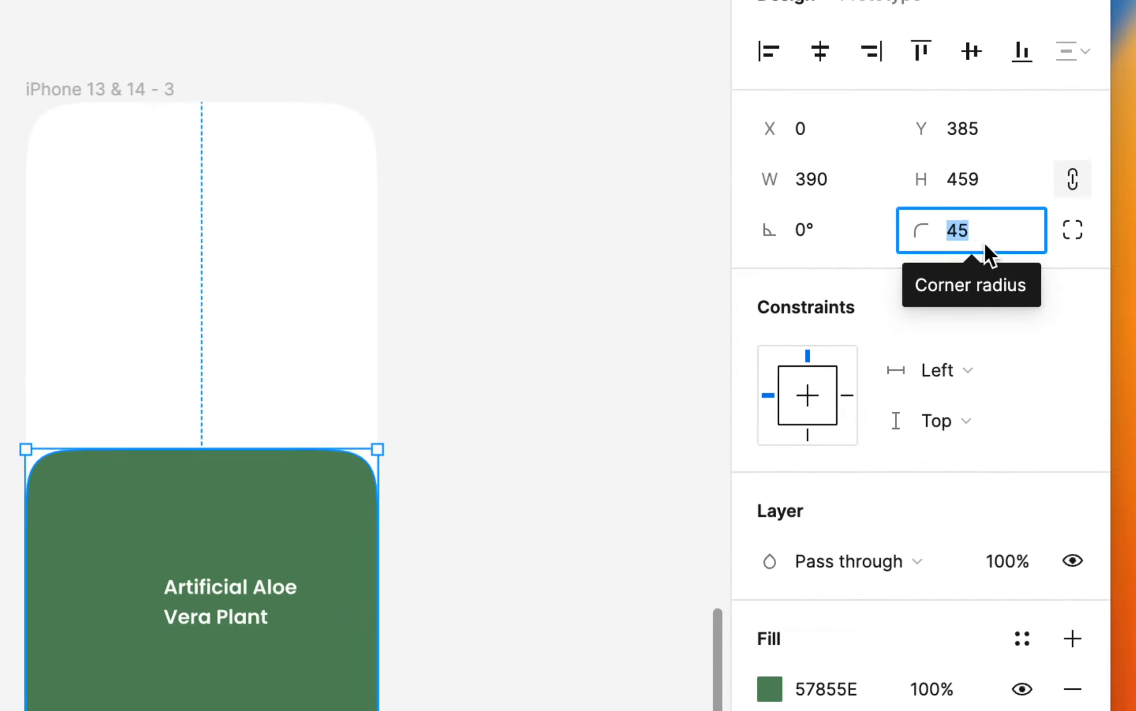
{"action": "left_click", "coordinate": [770, 301]}
{"action": "scroll", "coordinate": [730, 335], "scroll_direction": "down", "scroll_amount": 1}
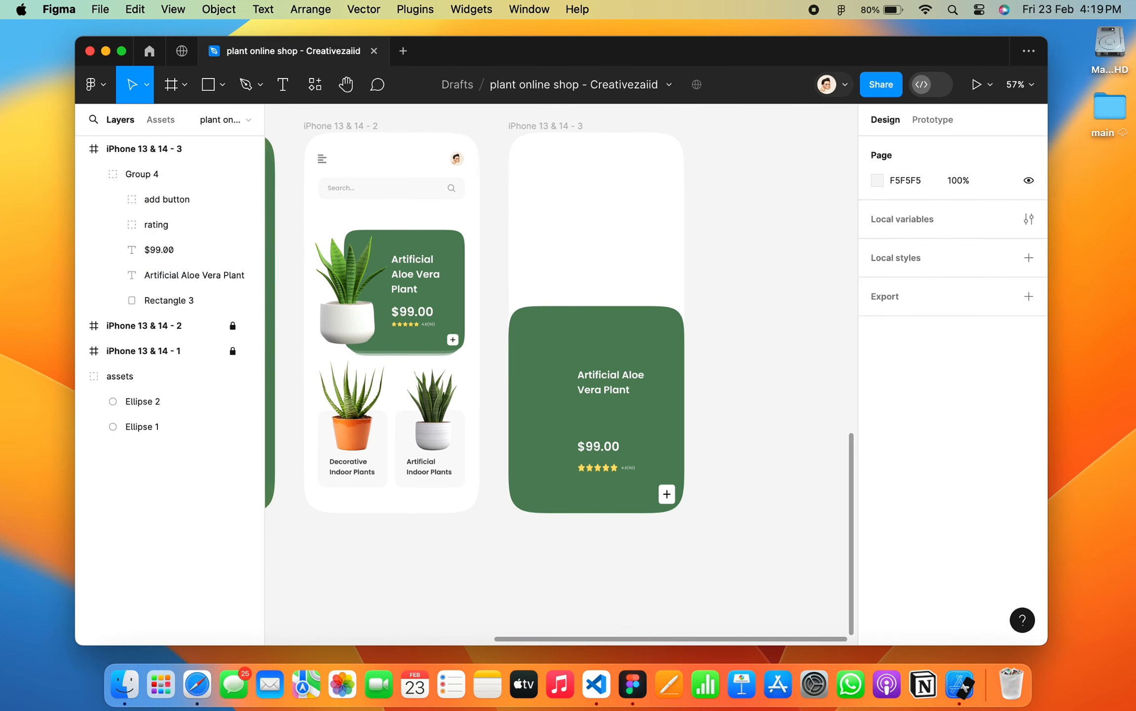
Enlarge the third frame's Artificial Aloe Vera Plant title to font size 32 and fit it at the card's left side, 237 × 87.
{"action": "double_click", "coordinate": [611, 382]}
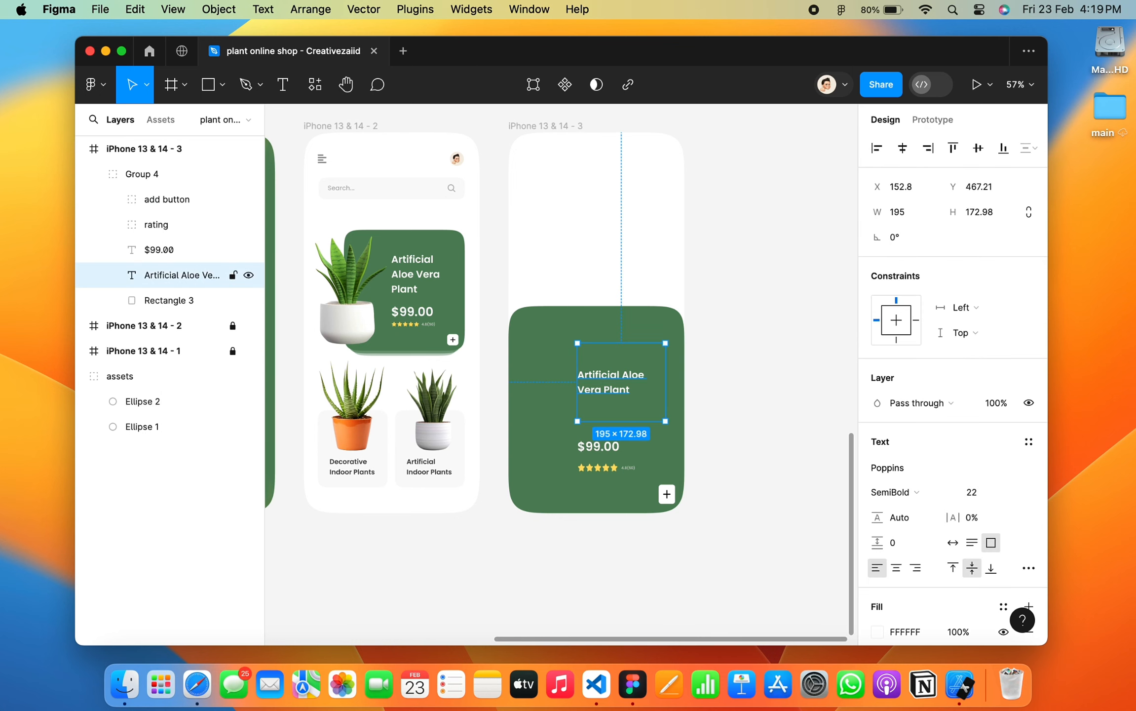
{"action": "left_click", "coordinate": [975, 492]}
{"action": "key", "text": "Up"}
{"action": "key", "text": "Up"}
{"action": "key", "text": "Up"}
{"action": "key", "text": "Up"}
{"action": "key", "text": "Up"}
{"action": "key", "text": "Up"}
{"action": "key", "text": "Up"}
{"action": "key", "text": "Up"}
{"action": "key", "text": "Up"}
{"action": "key", "text": "Up"}
{"action": "key", "text": "Up"}
{"action": "key", "text": "Up"}
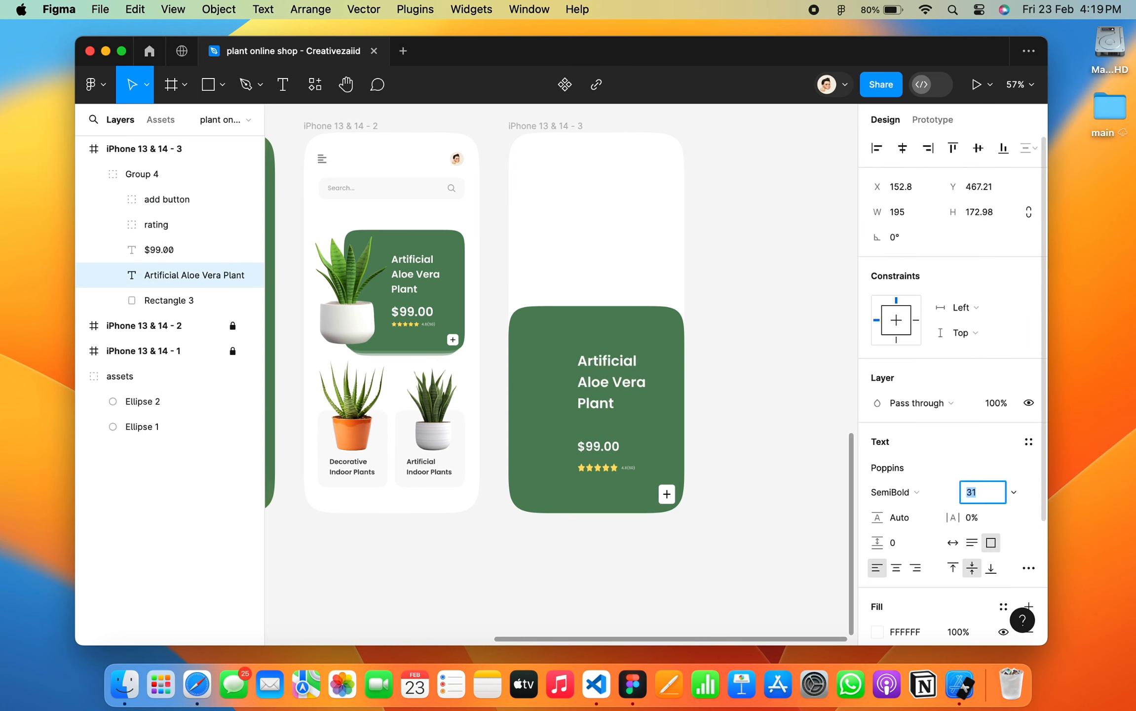
{"action": "left_click_drag", "start_coordinate": [665, 382], "coordinate": [576, 396]}
{"action": "left_click_drag", "start_coordinate": [577, 416], "coordinate": [573, 384]}
{"action": "double_click", "coordinate": [573, 385]}
{"action": "type", "text": "32"}
{"action": "key", "text": "Return"}
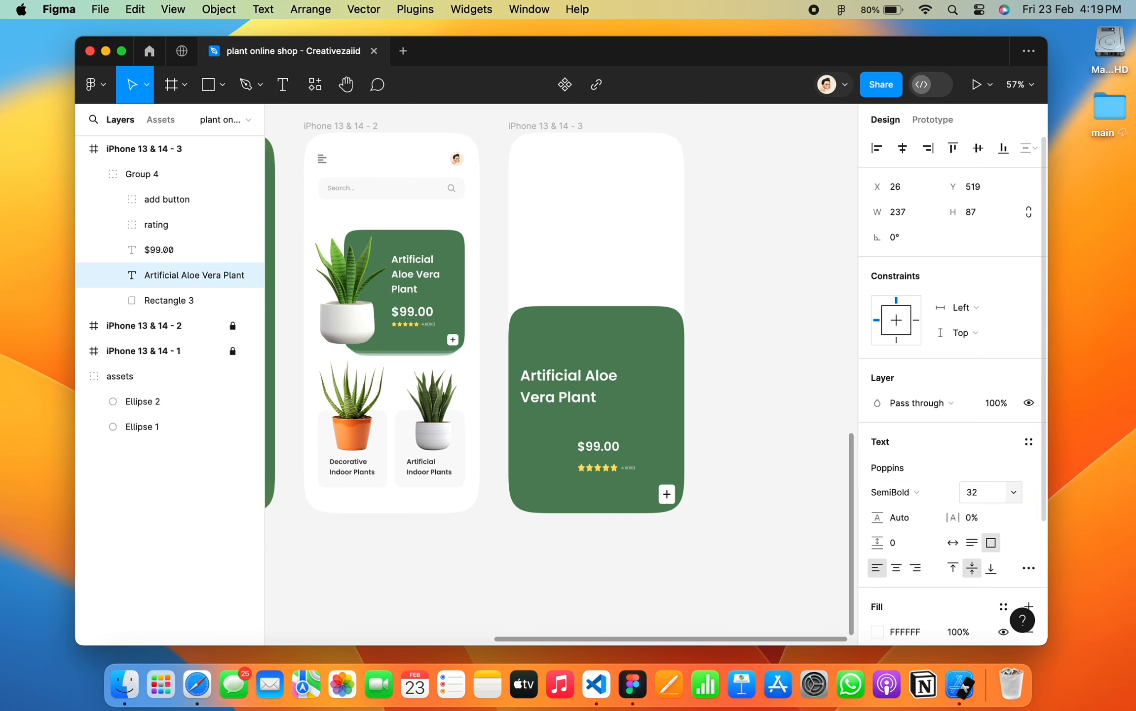
Nudge the Artificial Aloe Vera Plant title slightly upward on the green card.
{"action": "key", "text": "Return"}
{"action": "left_click", "coordinate": [723, 385]}
{"action": "left_click_drag", "start_coordinate": [581, 393], "coordinate": [581, 391]}
{"action": "left_click", "coordinate": [764, 370]}
Delete the star rating from the green card in the third frame.
{"action": "scroll", "coordinate": [580, 434], "scroll_direction": "down", "scroll_amount": 1}
{"action": "left_click", "coordinate": [580, 434]}
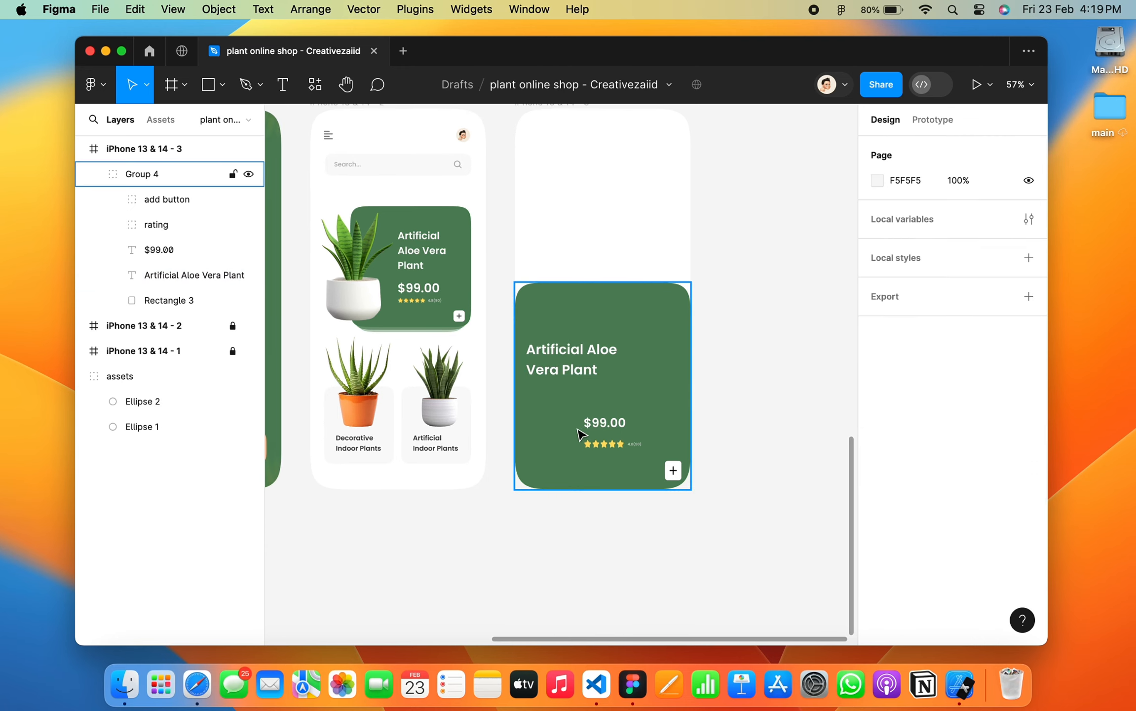
{"action": "left_click", "coordinate": [608, 446]}
{"action": "key", "text": "Delete"}
Move the $99.00 price to the lower left of the green card in the third frame, at X 39, Y 763.
{"action": "left_click", "coordinate": [619, 413]}
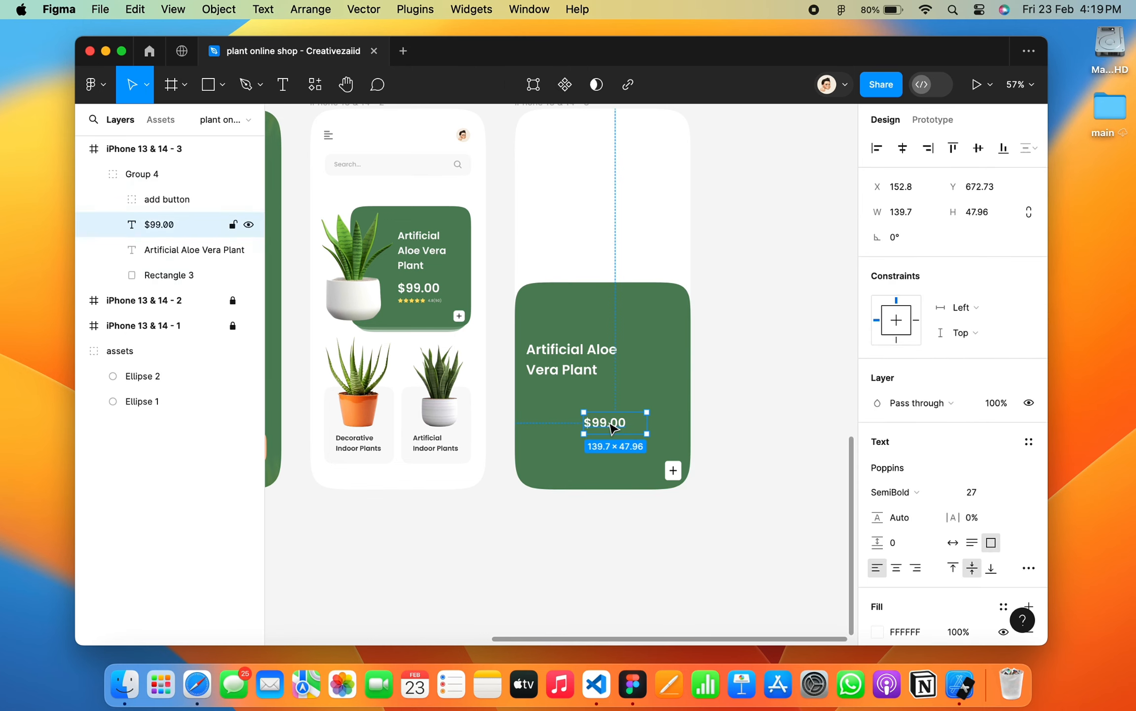
{"action": "left_click_drag", "start_coordinate": [619, 413], "coordinate": [567, 452]}
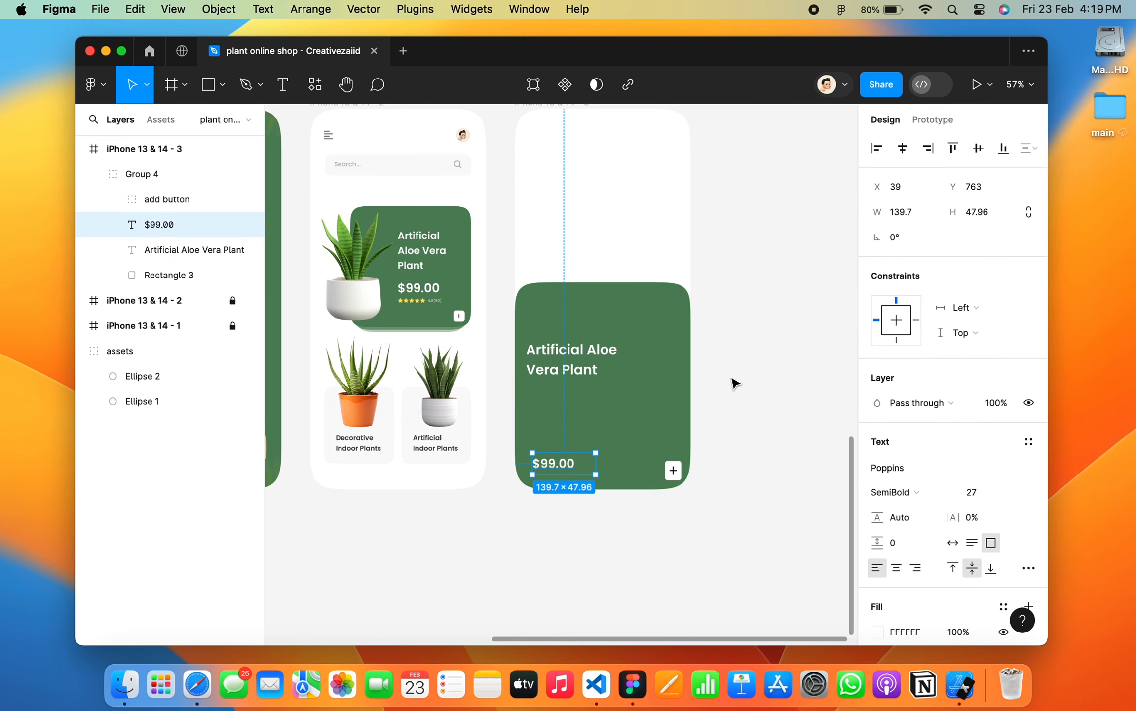
Duplicate the card's Artificial Aloe Vera Plant title directly beneath it and set the copy to Medium weight, font size 16.
{"action": "left_click_drag", "start_coordinate": [586, 372], "coordinate": [586, 411]}
{"action": "left_click", "coordinate": [893, 491]}
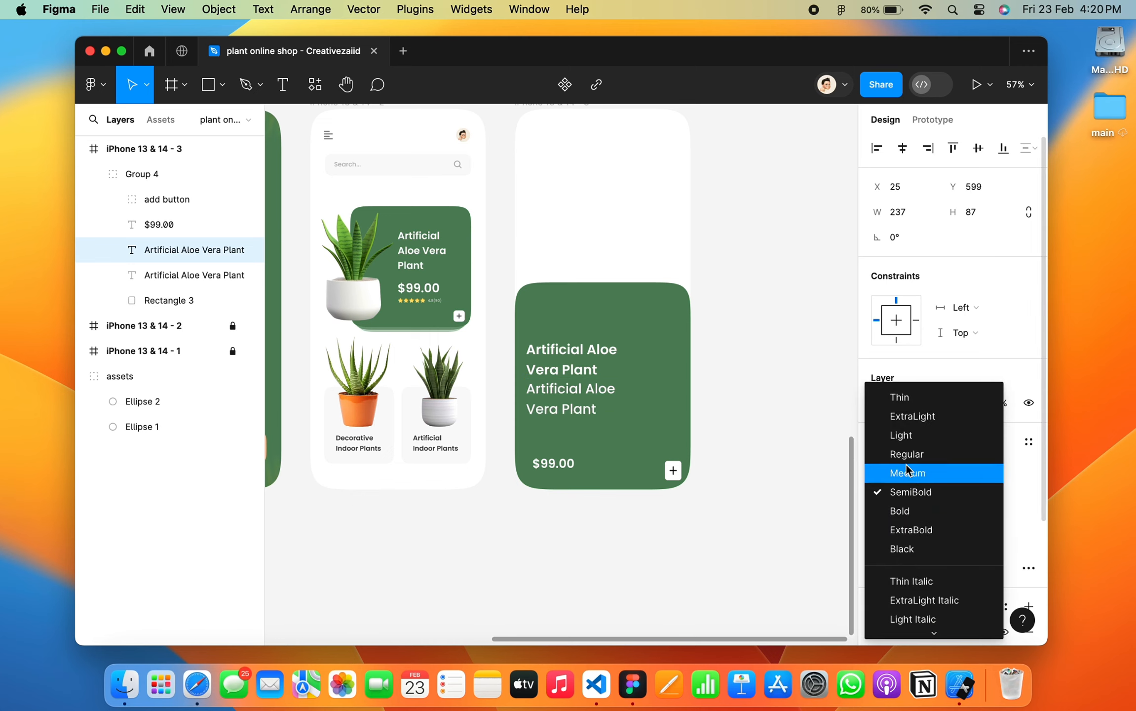
{"action": "left_click", "coordinate": [905, 472]}
{"action": "left_click_drag", "start_coordinate": [987, 492], "coordinate": [987, 495]}
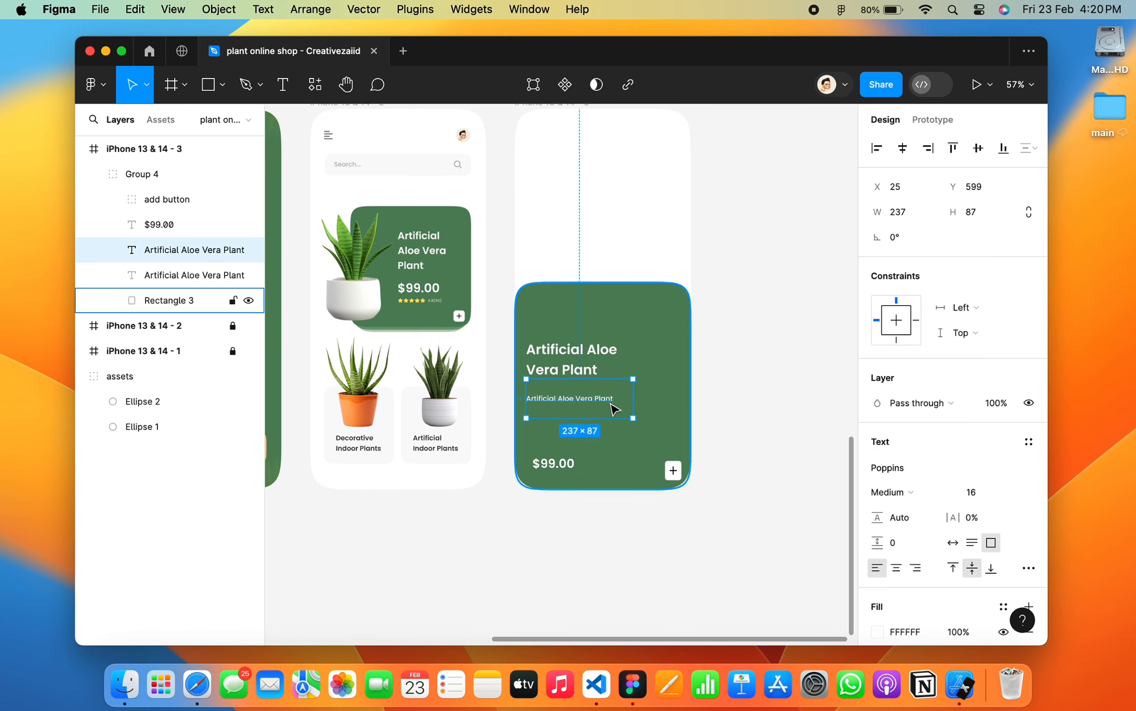
{"action": "right_click", "coordinate": [592, 401]}
{"action": "mouse_move", "coordinate": [725, 501]}
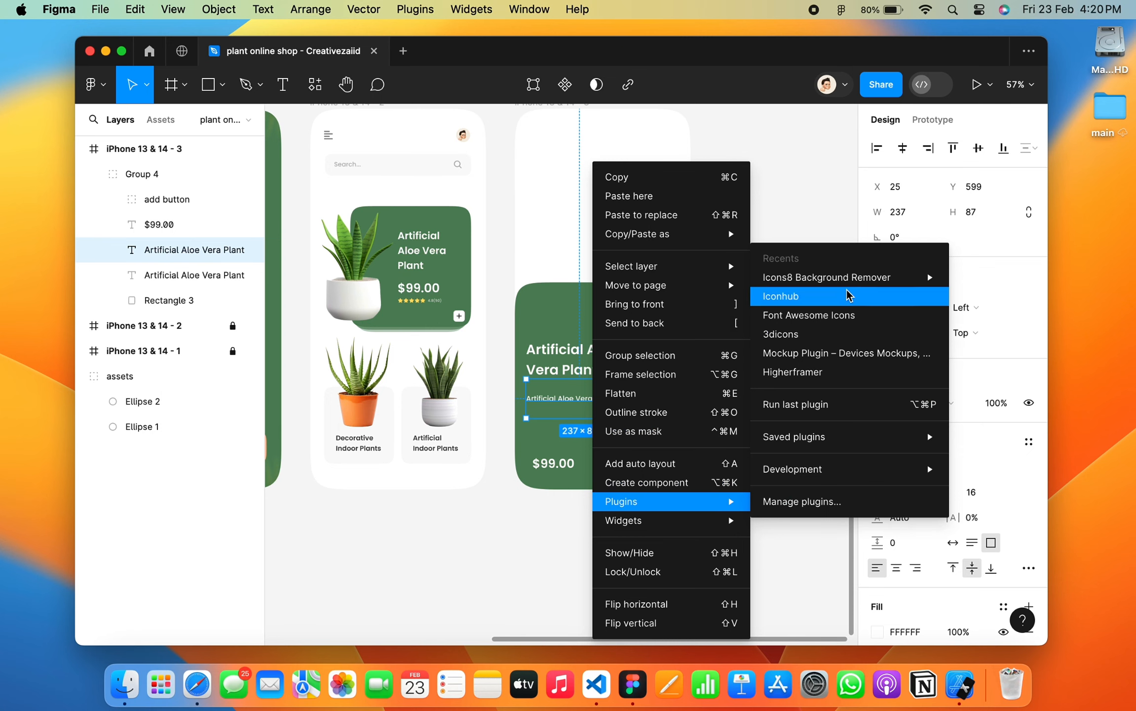
{"action": "mouse_move", "coordinate": [809, 439]}
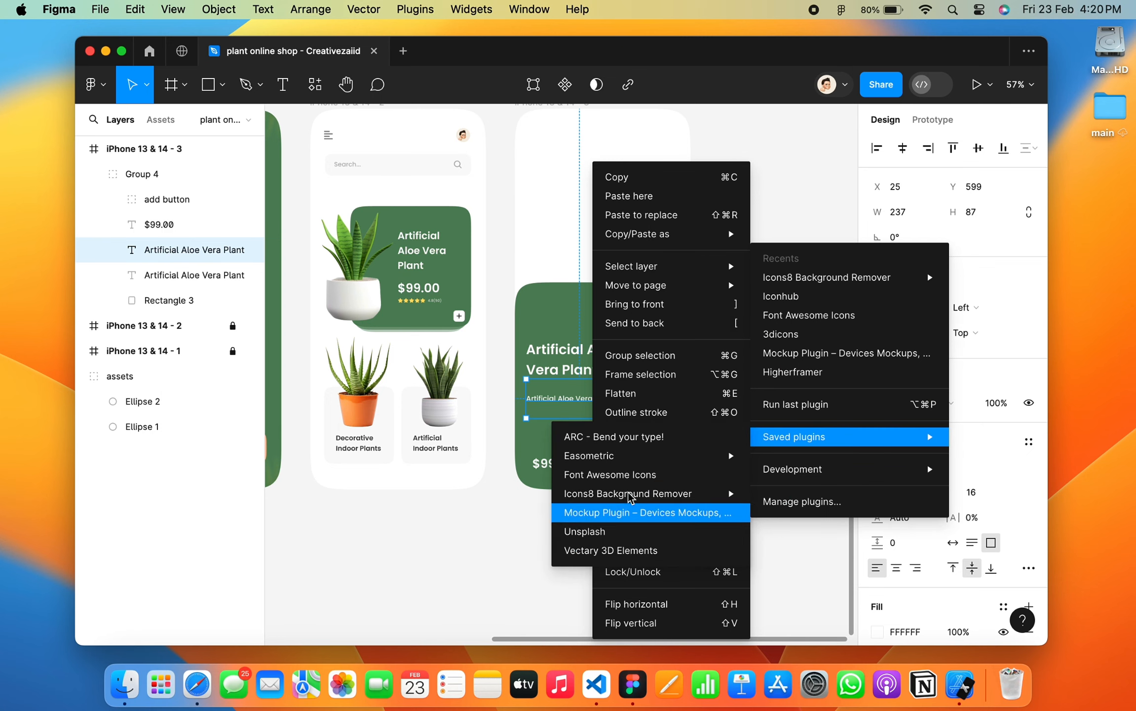
{"action": "left_click", "coordinate": [461, 515]}
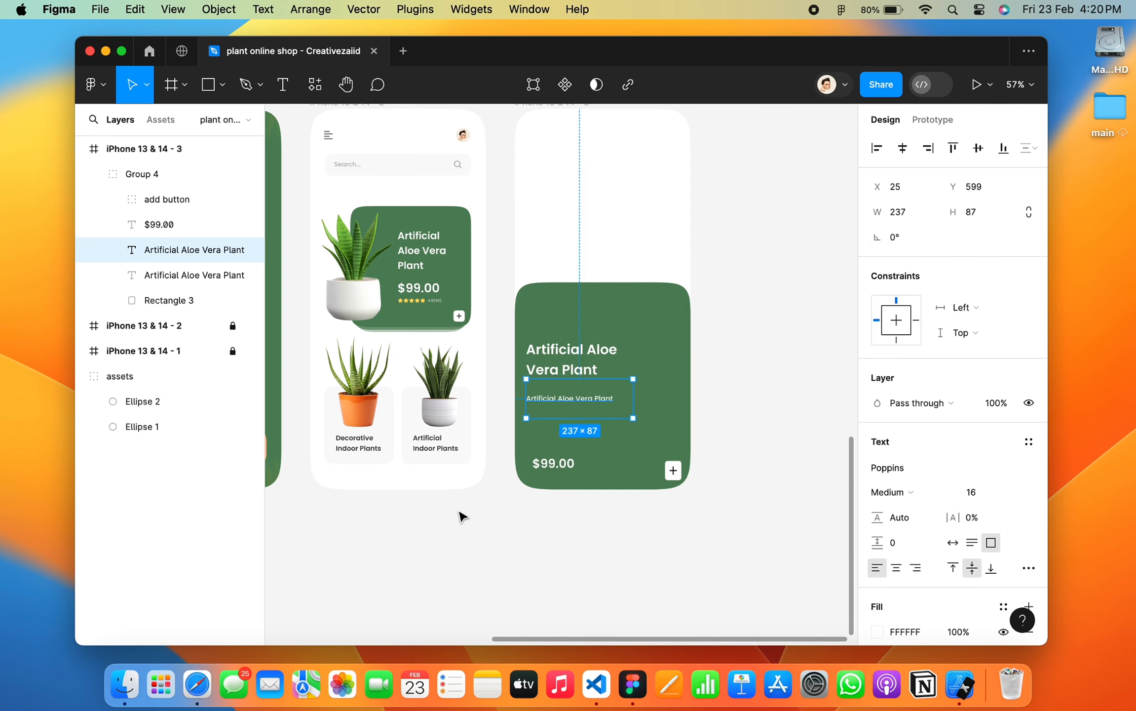
Find and run the Lorem Ipsum plugin and replace the duplicated title's text with 5 generated sentences.
{"action": "left_click", "coordinate": [314, 85]}
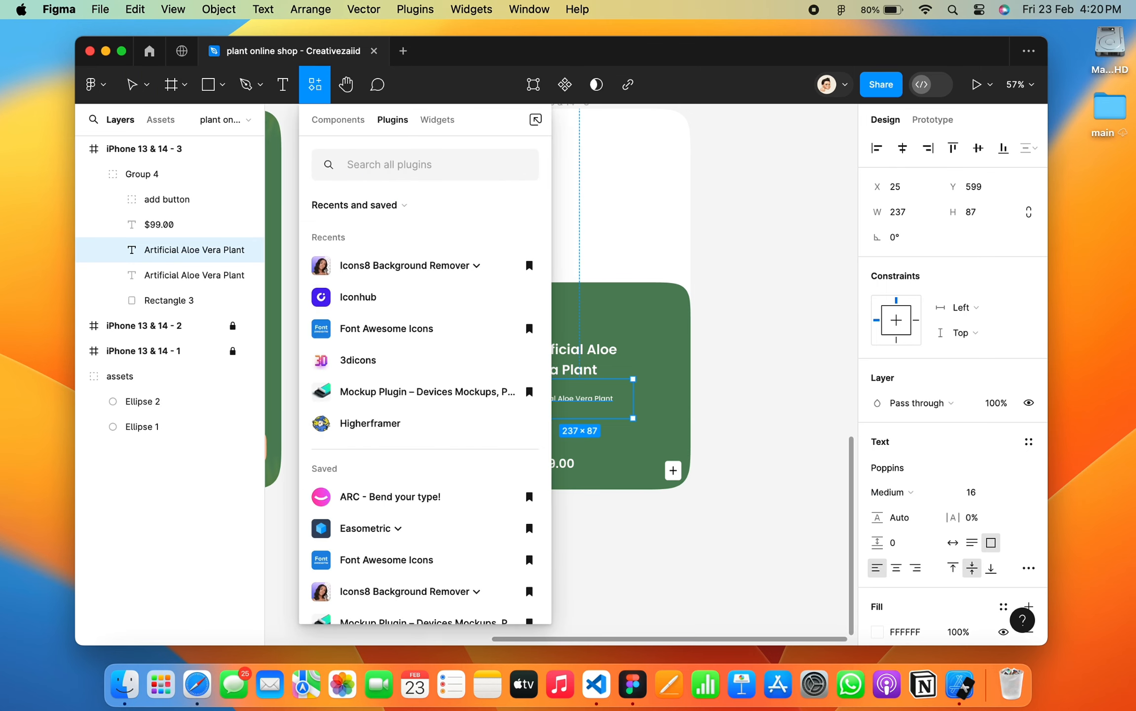
{"action": "type", "text": "lorem"}
{"action": "left_click", "coordinate": [421, 241]}
{"action": "left_click", "coordinate": [407, 239]}
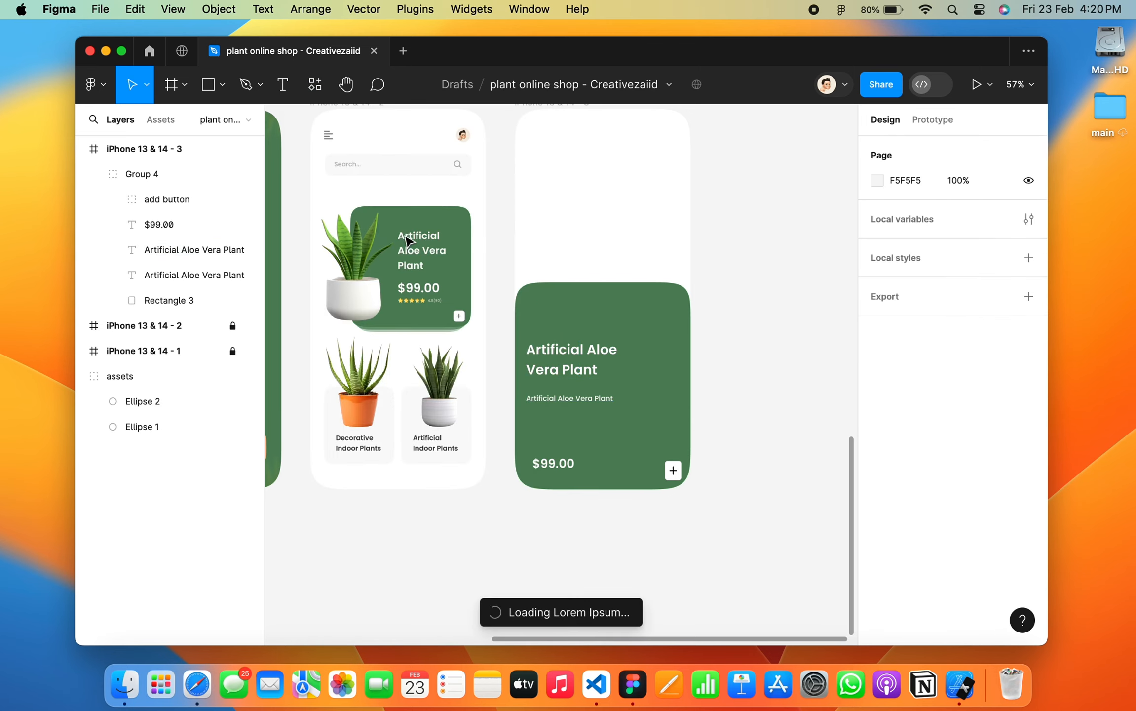
{"action": "scroll", "coordinate": [647, 399], "scroll_direction": "right", "scroll_amount": 3}
{"action": "scroll", "coordinate": [646, 399], "scroll_direction": "up", "scroll_amount": 6}
{"action": "double_click", "coordinate": [358, 324]}
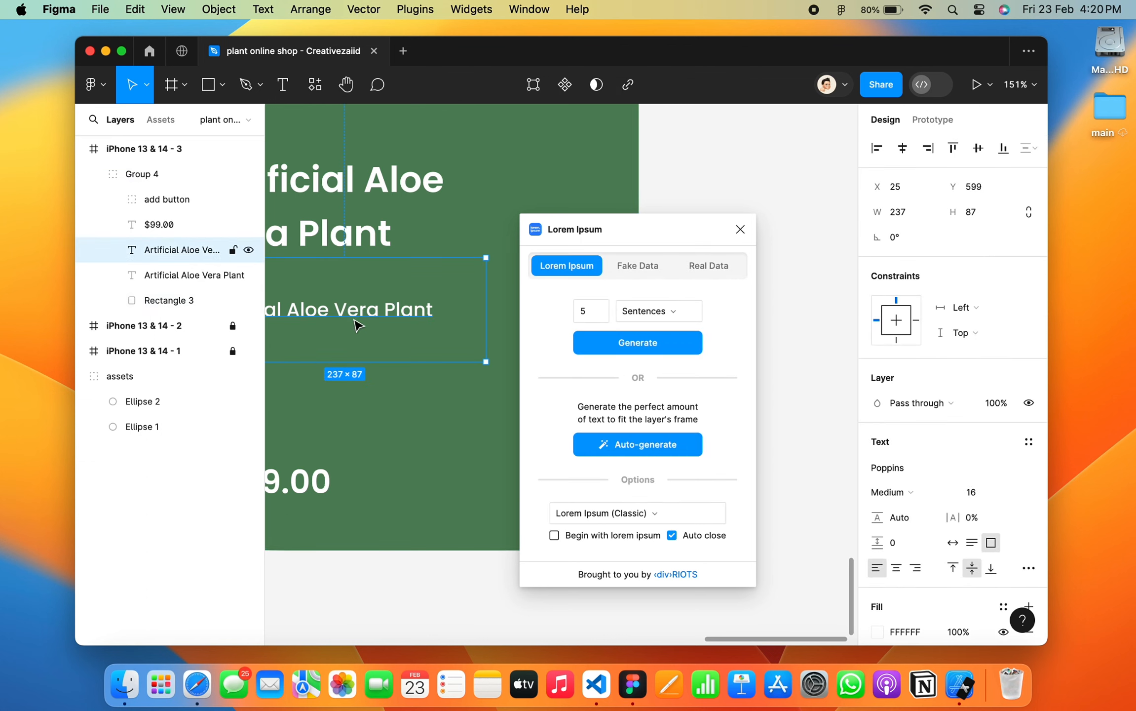
{"action": "left_click", "coordinate": [660, 349]}
Enlarge the placeholder description's text box to 340 × 136 and set its white fill opacity to 52%.
{"action": "scroll", "coordinate": [641, 375], "scroll_direction": "down", "scroll_amount": 5}
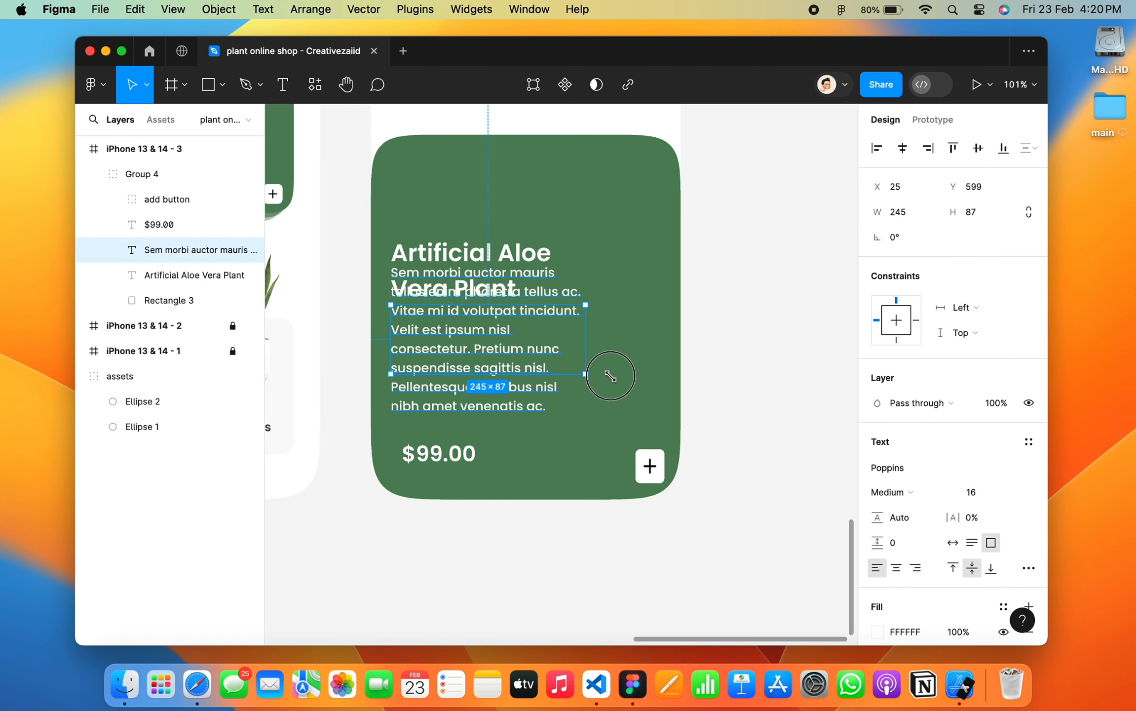
{"action": "left_click_drag", "start_coordinate": [582, 374], "coordinate": [661, 415]}
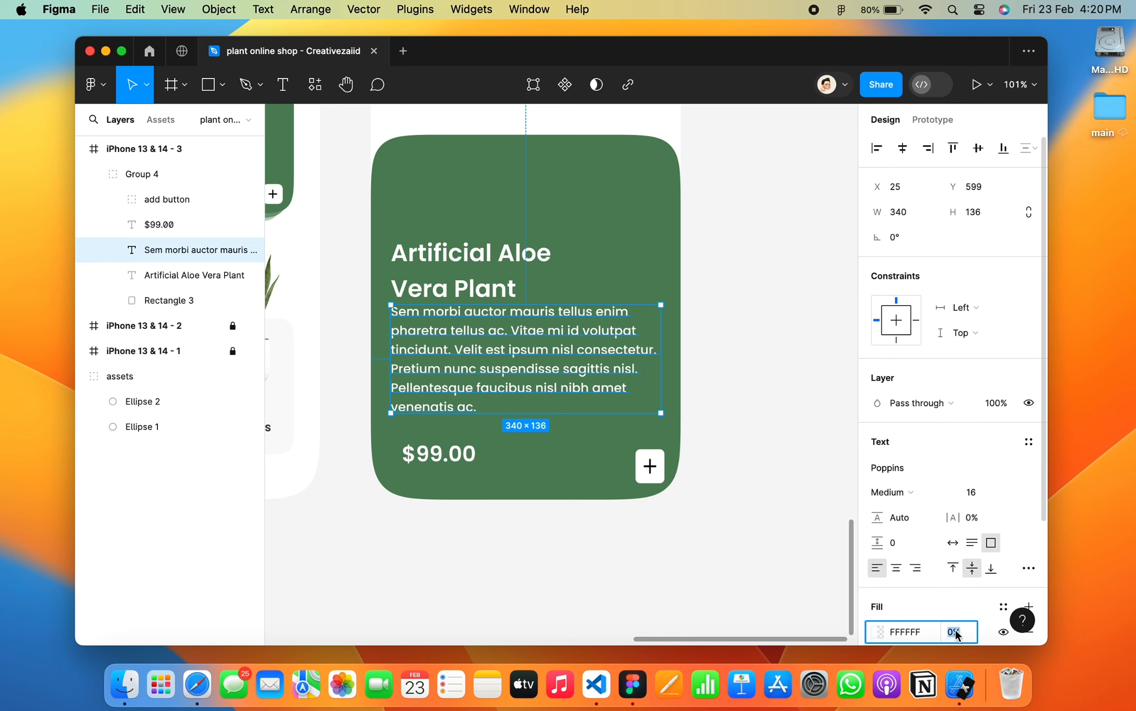
{"action": "key", "text": "super+z"}
{"action": "double_click", "coordinate": [509, 385]}
{"action": "scroll", "coordinate": [963, 531], "scroll_direction": "down", "scroll_amount": 5}
{"action": "left_click", "coordinate": [957, 471]}
{"action": "type", "text": "60"}
{"action": "key", "text": "Return"}
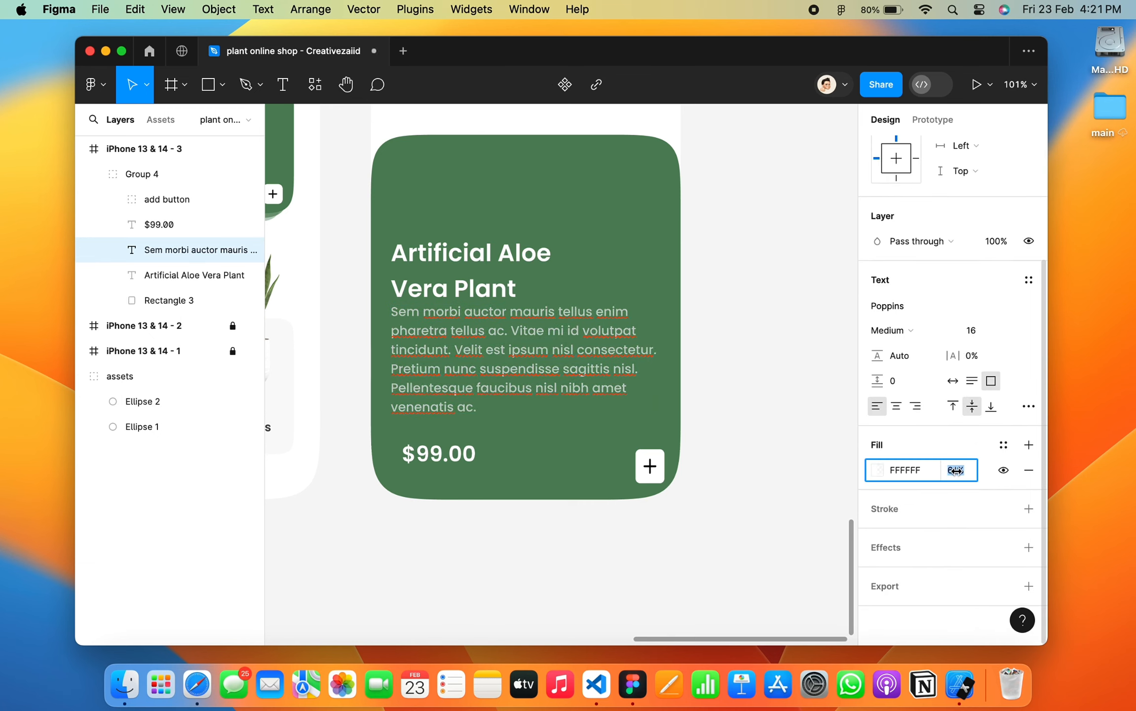
Shorten the description by deleting its last words so that it ends with "Pellentesque faucibus".
{"action": "double_click", "coordinate": [479, 407]}
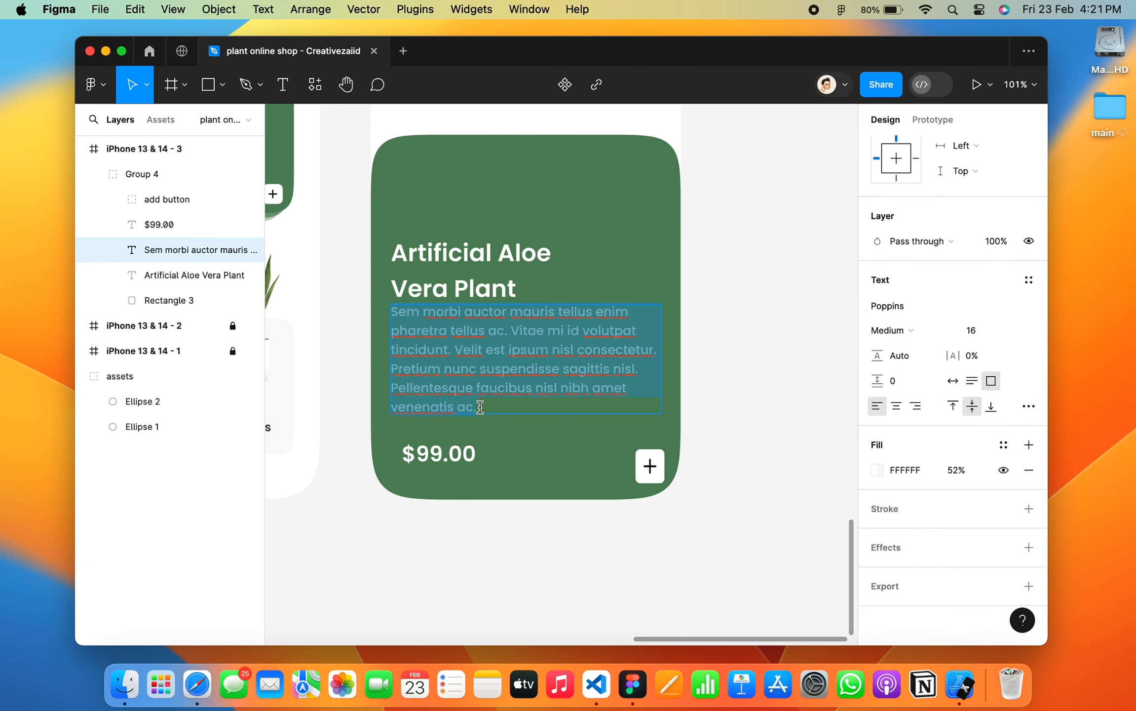
{"action": "key", "text": "BackSpace"}
{"action": "left_click", "coordinate": [755, 299]}
{"action": "scroll", "coordinate": [757, 298], "scroll_direction": "down", "scroll_amount": 4}
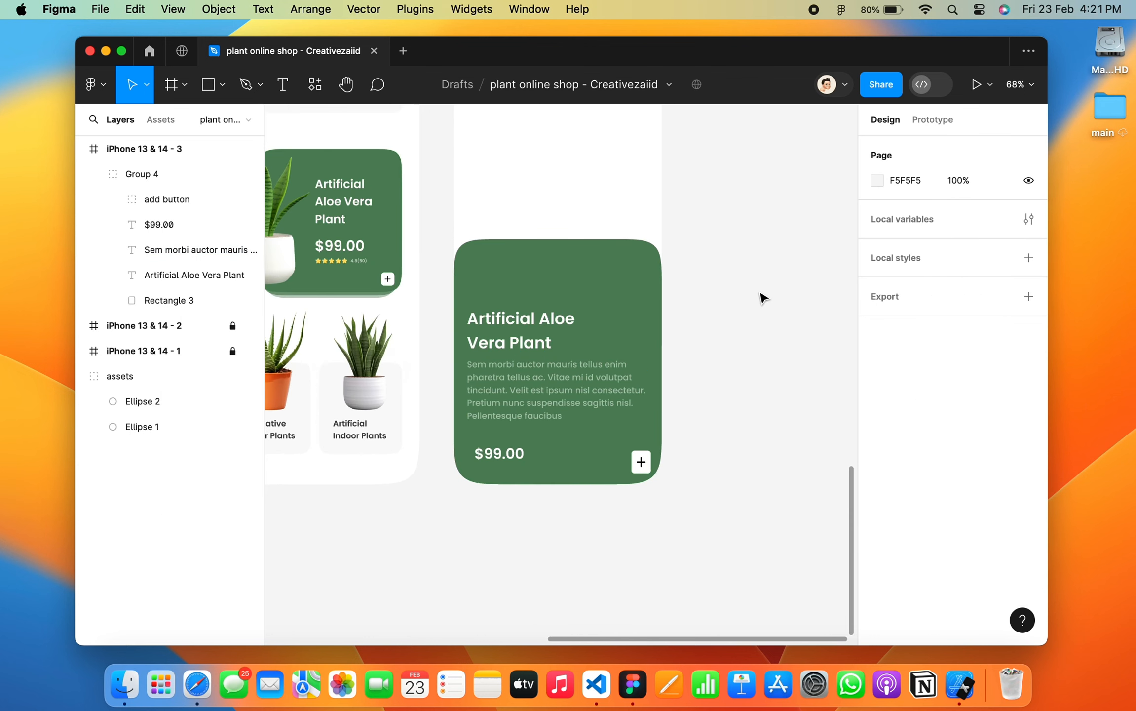
Set the description text's font size to 13.
{"action": "double_click", "coordinate": [640, 393]}
{"action": "left_click", "coordinate": [977, 495]}
{"action": "type", "text": "13"}
{"action": "key", "text": "Return"}
{"action": "left_click", "coordinate": [735, 435]}
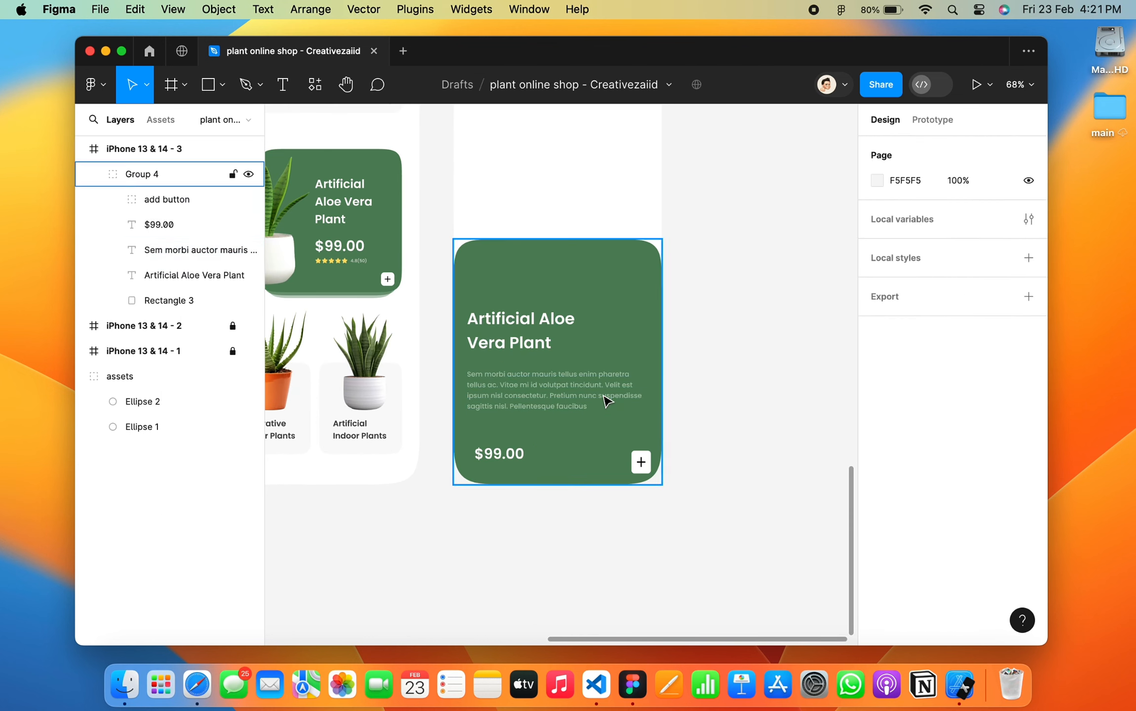
Tighten the description's text box from its upper edge and move the text slightly closer to the title.
{"action": "double_click", "coordinate": [607, 399]}
{"action": "left_click_drag", "start_coordinate": [649, 353], "coordinate": [646, 379]}
{"action": "left_click_drag", "start_coordinate": [566, 405], "coordinate": [566, 389]}
{"action": "left_click", "coordinate": [679, 330]}
{"action": "scroll", "coordinate": [680, 331], "scroll_direction": "up", "scroll_amount": 3}
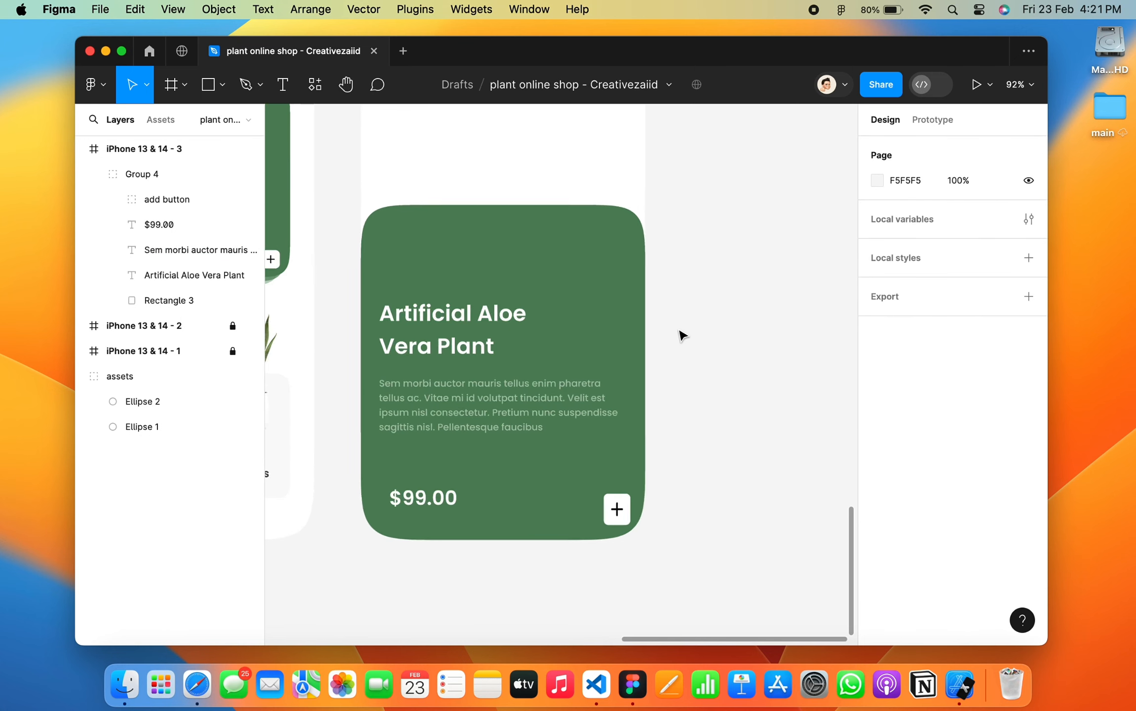
Shrink the $99.00 text box to 105 × 30, align it with the title at X 25, and duplicate it just above.
{"action": "left_click", "coordinate": [477, 429]}
{"action": "double_click", "coordinate": [489, 429]}
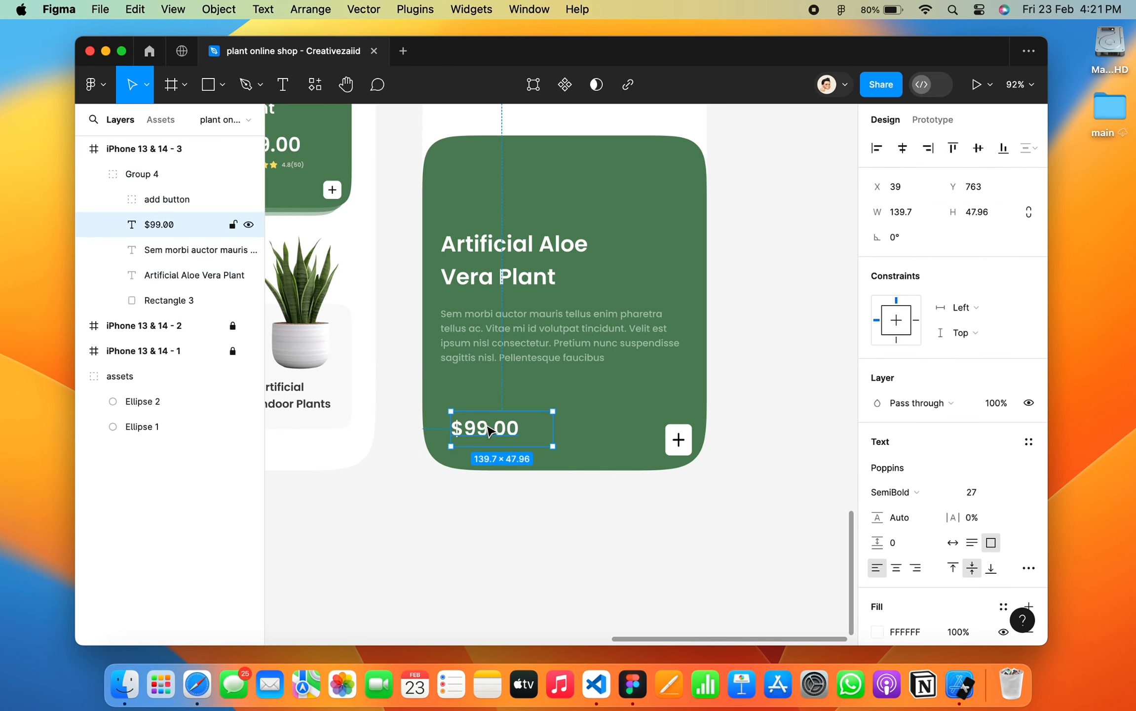
{"action": "double_click", "coordinate": [488, 428]}
{"action": "key", "text": "Escape"}
{"action": "left_click_drag", "start_coordinate": [552, 446], "coordinate": [488, 406]}
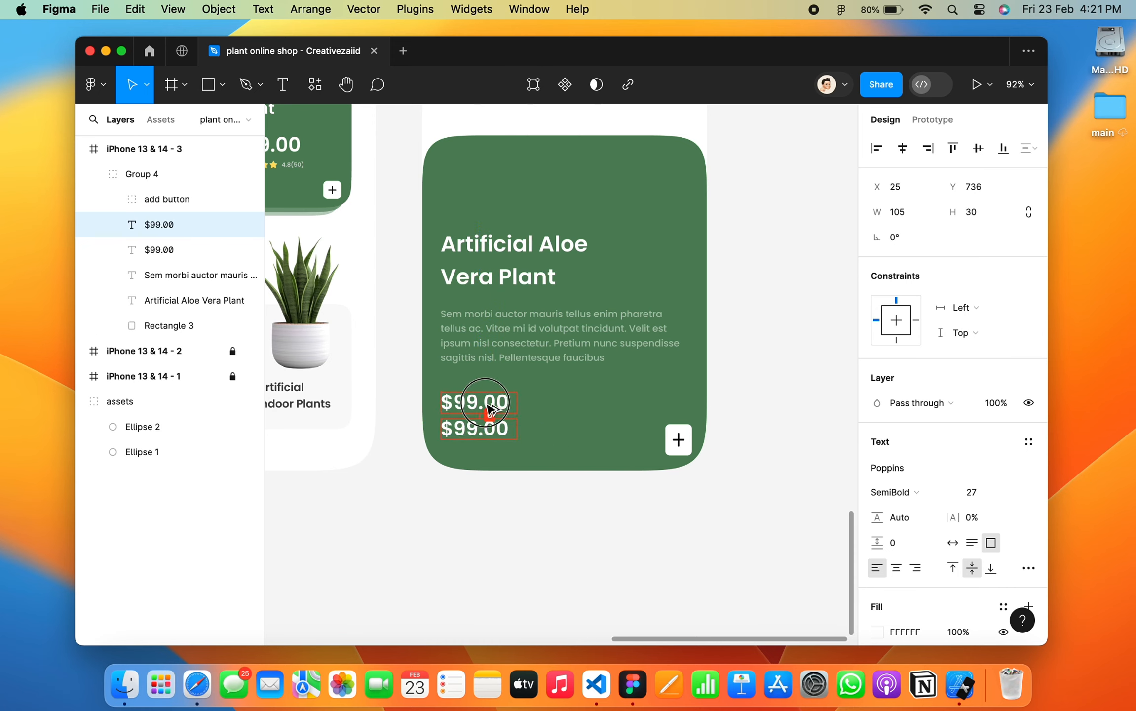
Change the upper $99.00 copy's text to "Price".
{"action": "double_click", "coordinate": [484, 400]}
{"action": "type", "text": "Price"}
{"action": "key", "text": "Escape"}
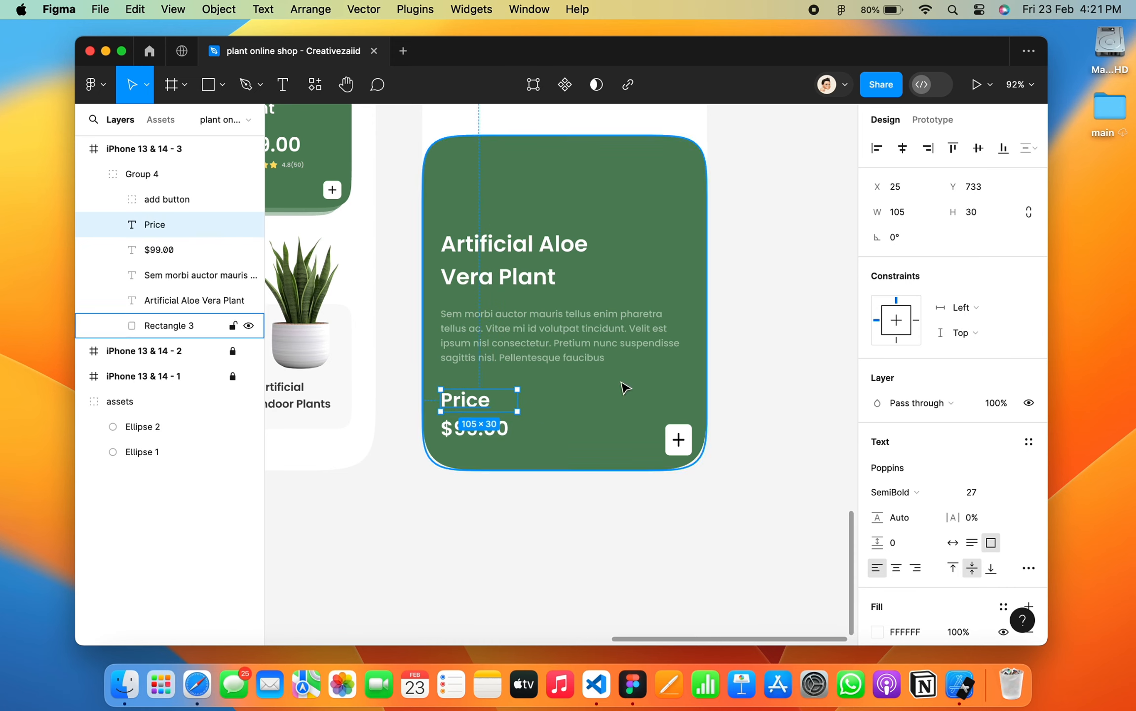
Copy the description's text properties onto the Price label.
{"action": "left_click", "coordinate": [588, 358]}
{"action": "key", "text": "super+alt+c"}
{"action": "left_click", "coordinate": [483, 404]}
{"action": "key", "text": "super+alt+v"}
Format the Price label as 44 × 25 with font size 15 and 100% fill opacity, and place it directly above $99.00.
{"action": "left_click_drag", "start_coordinate": [517, 411], "coordinate": [489, 412]}
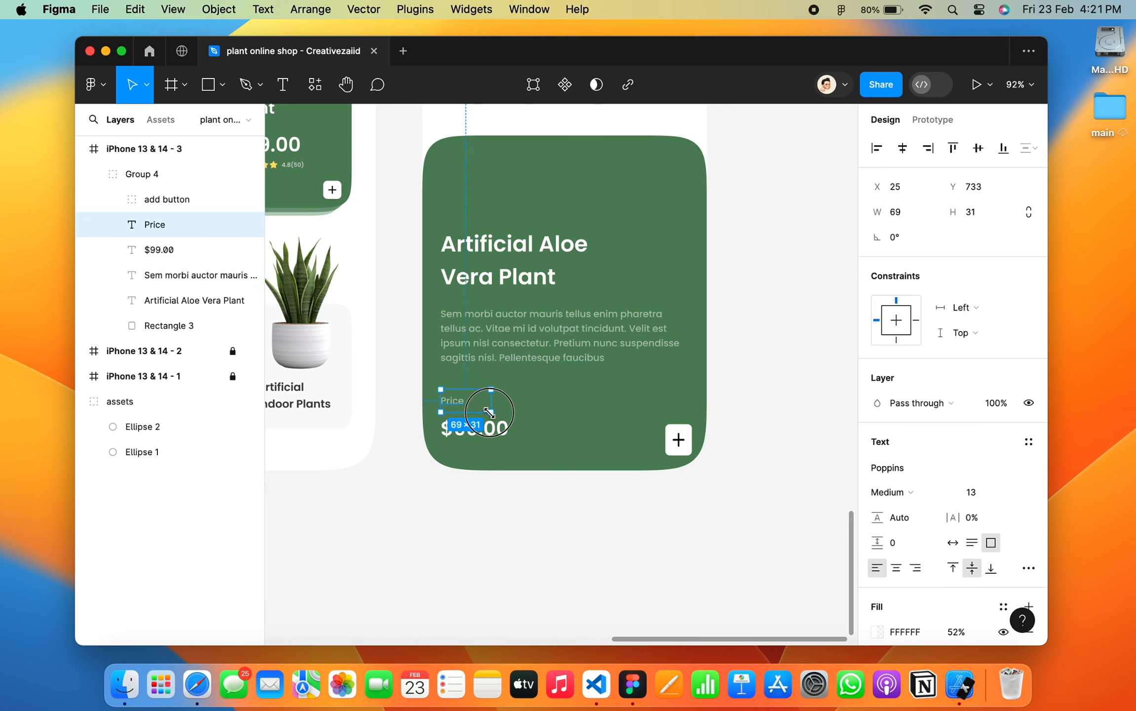
{"action": "left_click", "coordinate": [976, 494]}
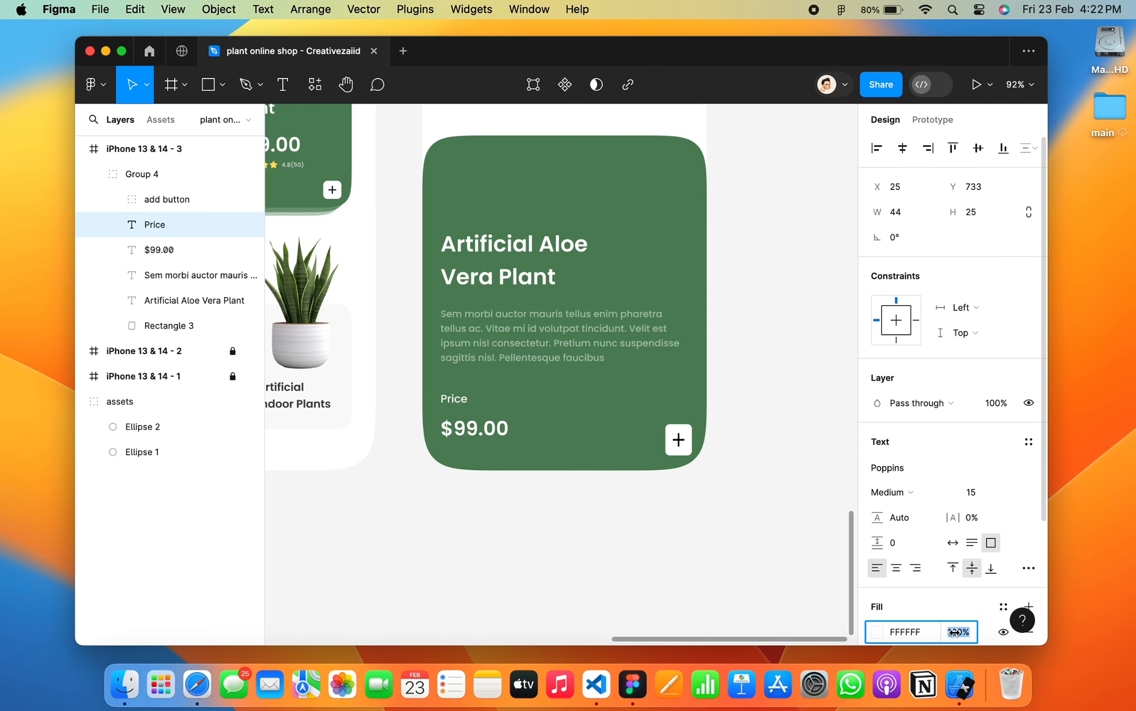
{"action": "left_click_drag", "start_coordinate": [463, 404], "coordinate": [470, 404]}
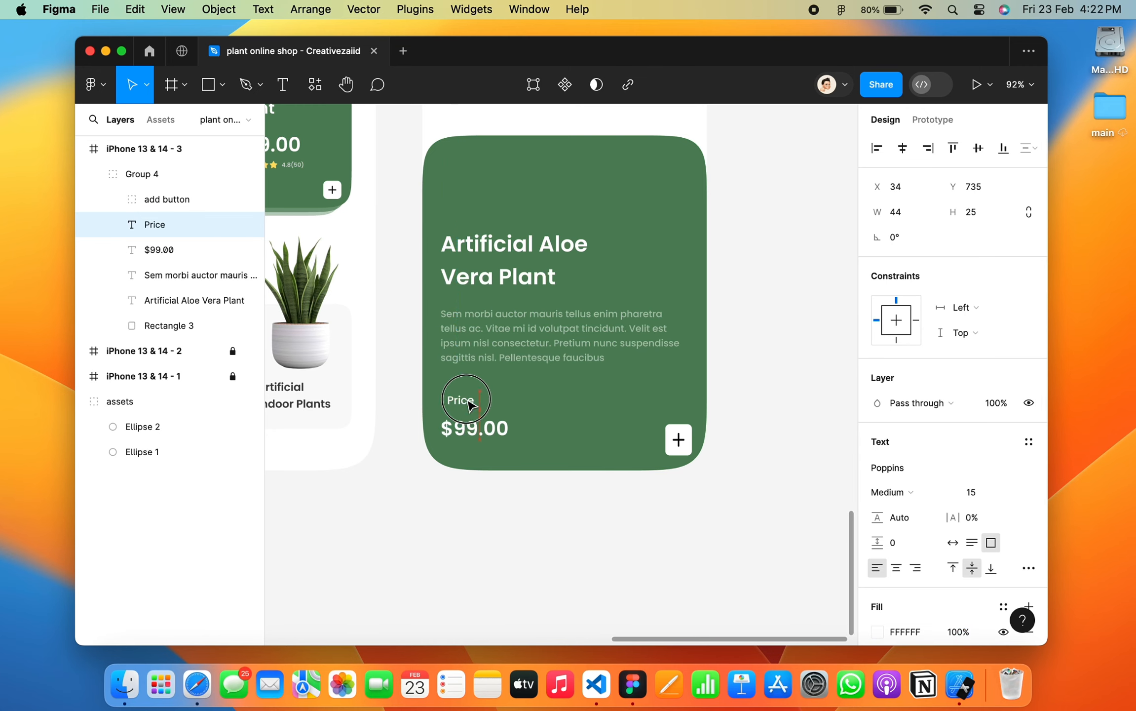
Widen the card's add button to 193.63, delete its plus sign, and align the blank button beside the price.
{"action": "left_click", "coordinate": [691, 440]}
{"action": "left_click_drag", "start_coordinate": [664, 439], "coordinate": [543, 445]}
{"action": "double_click", "coordinate": [651, 444]}
{"action": "key", "text": "Delete"}
{"action": "left_click", "coordinate": [641, 446]}
{"action": "left_click_drag", "start_coordinate": [630, 446], "coordinate": [627, 428]}
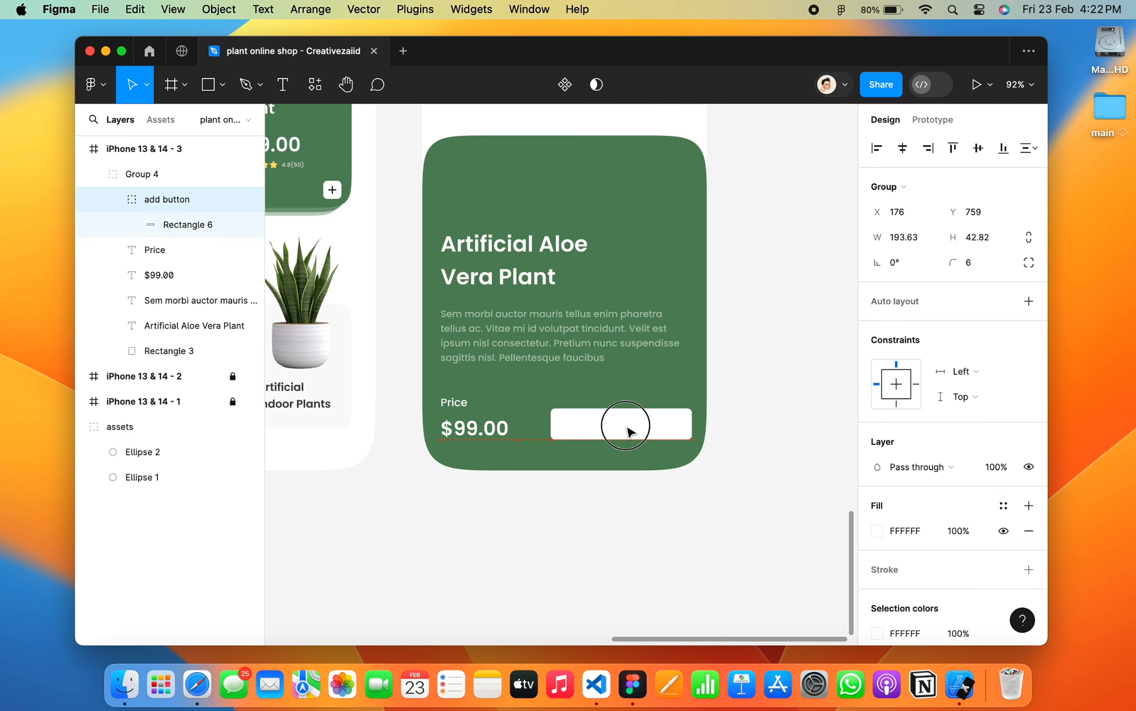
Nudge the Price label down to Y 746 so it sits closer to the $99.00 amount.
{"action": "scroll", "coordinate": [498, 415], "scroll_direction": "up", "scroll_amount": 5}
{"action": "left_click", "coordinate": [395, 398]}
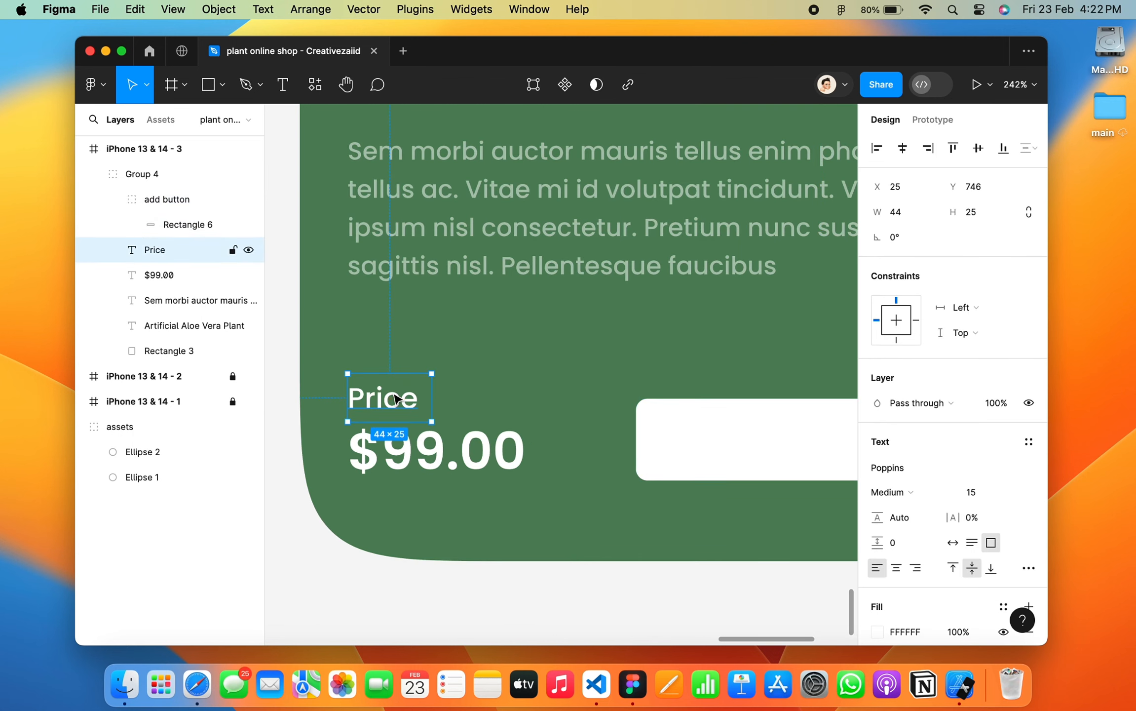
{"action": "left_click", "coordinate": [458, 447]}
{"action": "scroll", "coordinate": [650, 409], "scroll_direction": "down", "scroll_amount": 5}
Set the blank button to height 44.82 with corner radius 14 and fill it with yellow FDDE73.
{"action": "left_click", "coordinate": [651, 406]}
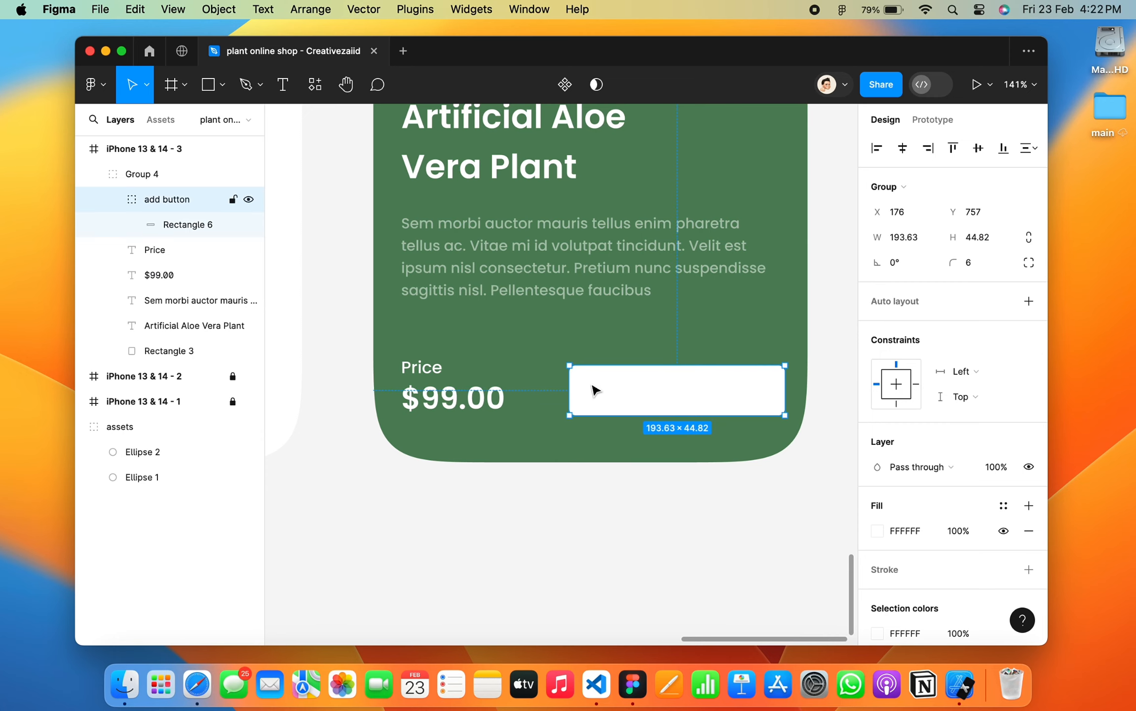
{"action": "left_click", "coordinate": [688, 401]}
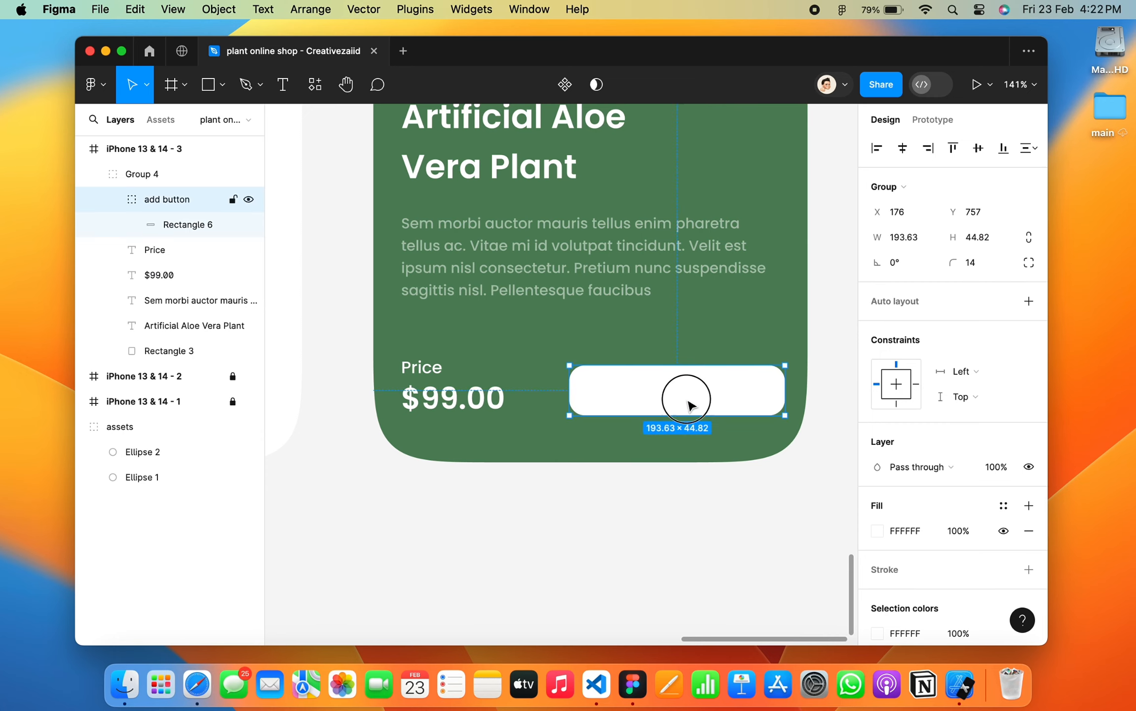
{"action": "scroll", "coordinate": [687, 401], "scroll_direction": "down", "scroll_amount": 10}
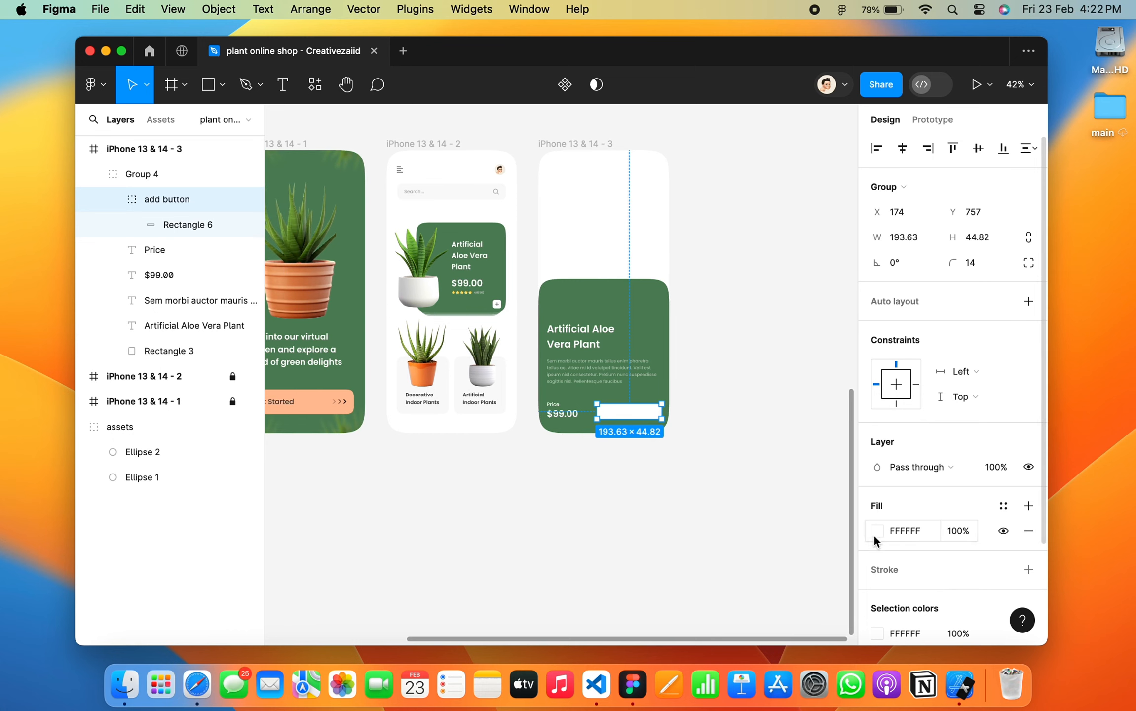
{"action": "left_click", "coordinate": [877, 531]}
{"action": "left_click", "coordinate": [708, 558]}
{"action": "scroll", "coordinate": [627, 388], "scroll_direction": "up", "scroll_amount": 5}
{"action": "key", "text": "Escape"}
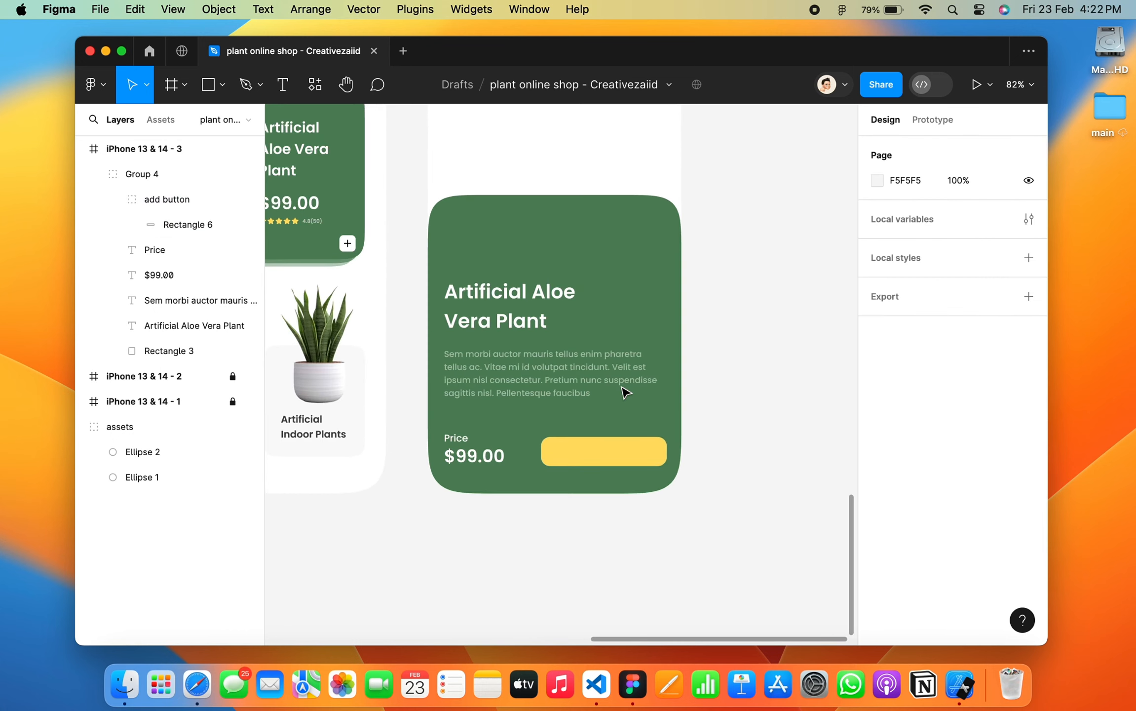
{"action": "left_click", "coordinate": [283, 84]}
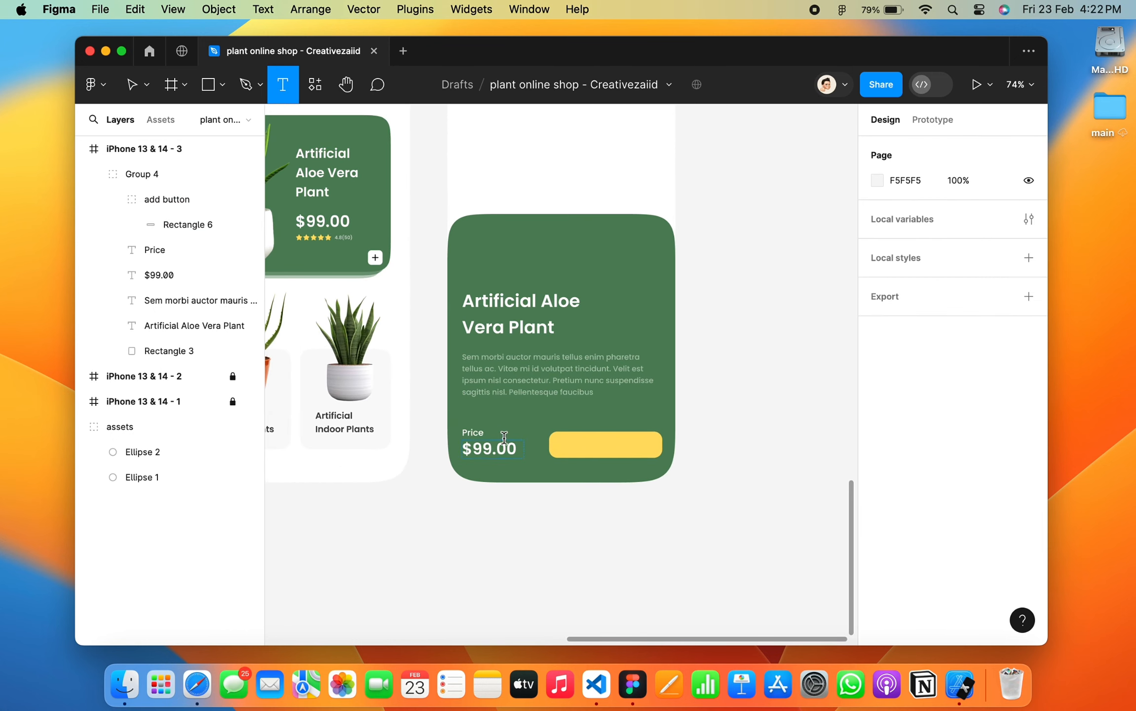
{"action": "left_click", "coordinate": [512, 486]}
{"action": "left_click", "coordinate": [489, 439]}
{"action": "left_click", "coordinate": [528, 476]}
Duplicate the $99.00 text onto the yellow button and move the copy into the add button group above Rectangle 6.
{"action": "left_click_drag", "start_coordinate": [512, 454], "coordinate": [569, 450]}
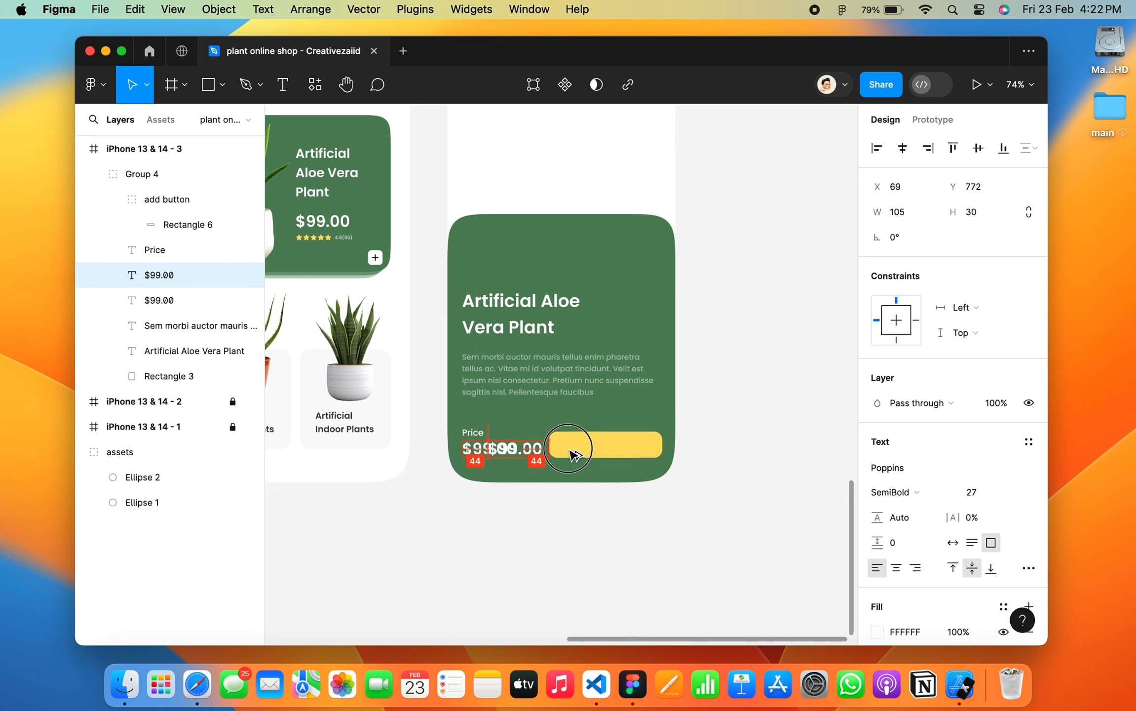
{"action": "scroll", "coordinate": [574, 453], "scroll_direction": "up", "scroll_amount": 5}
{"action": "left_click", "coordinate": [134, 223]}
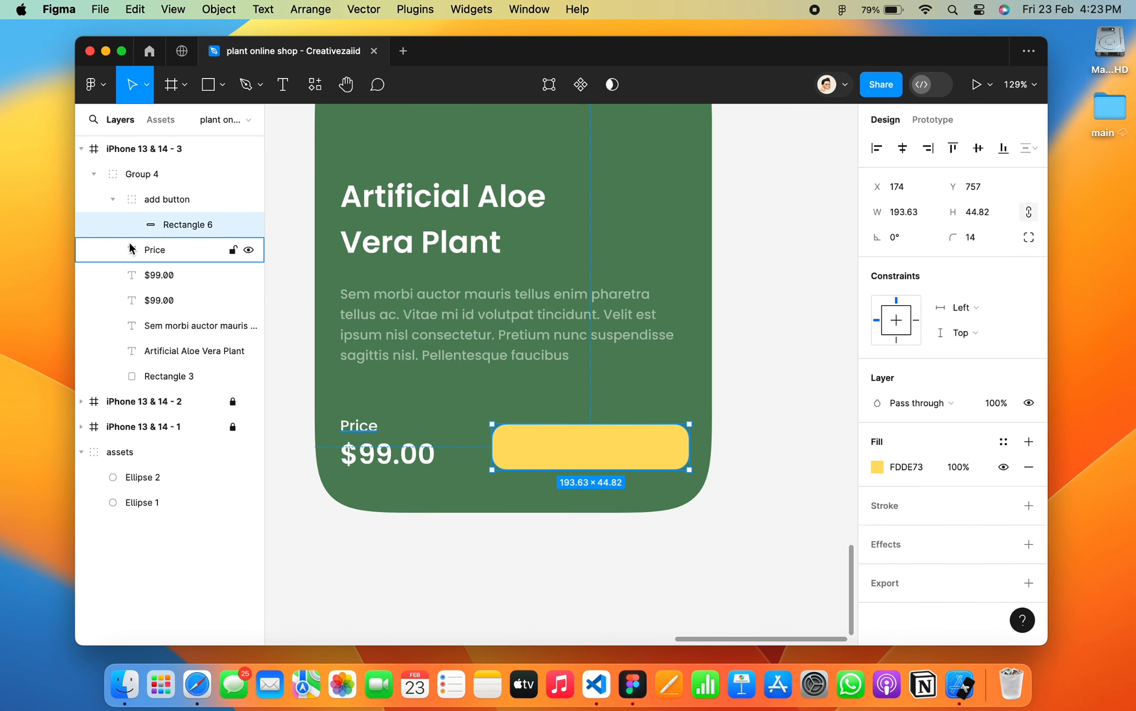
{"action": "left_click_drag", "start_coordinate": [154, 274], "coordinate": [130, 223]}
Change the copied text on the yellow button to "Add to cart" and colour it black (000000).
{"action": "key", "text": "Return"}
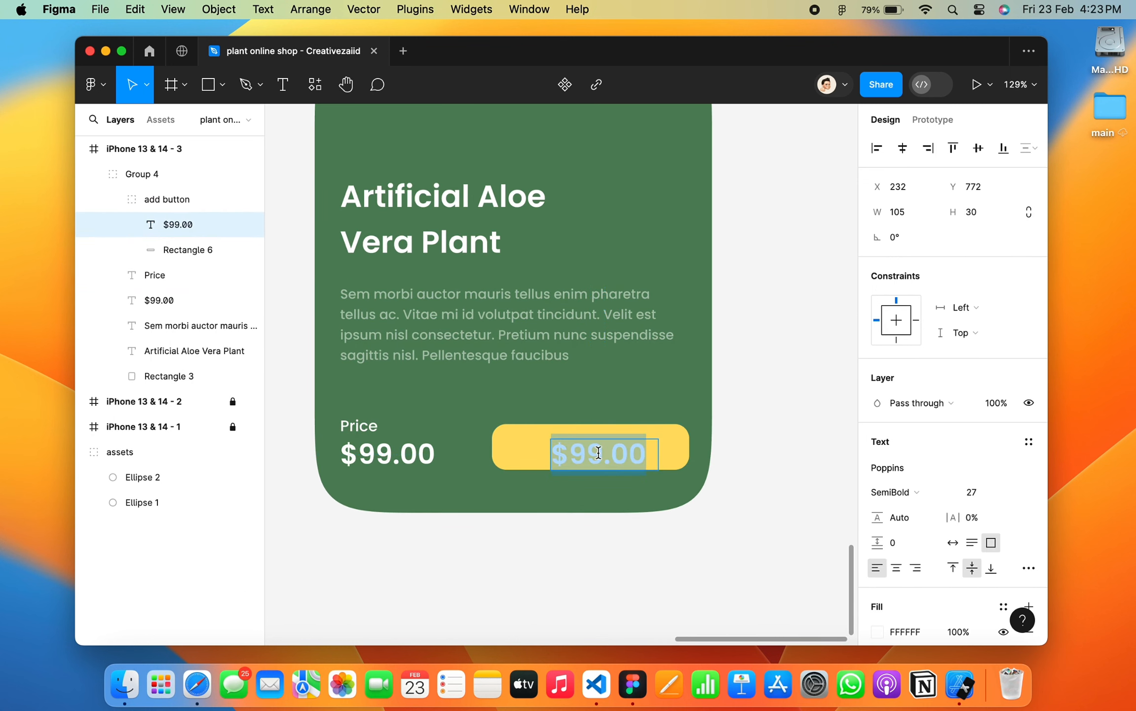
{"action": "type", "text": "Add to cart"}
{"action": "key", "text": "super+a"}
{"action": "left_click", "coordinate": [877, 631]}
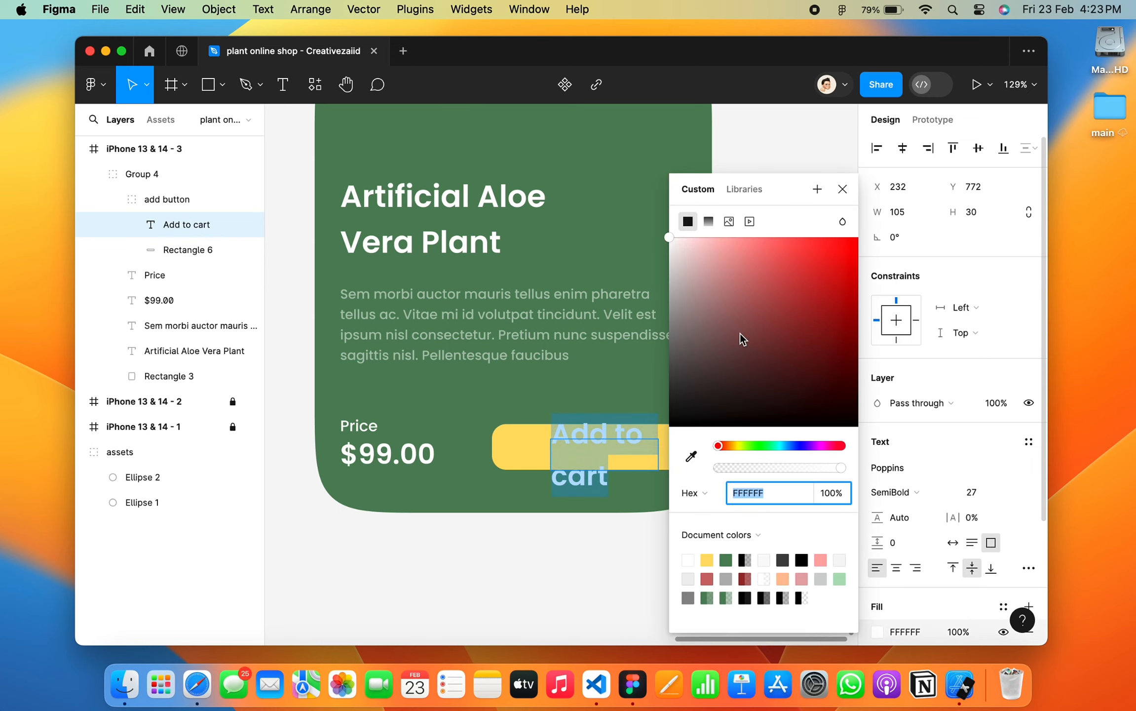
{"action": "left_click_drag", "start_coordinate": [742, 338], "coordinate": [664, 430]}
{"action": "left_click", "coordinate": [842, 189]}
Set the Add to cart text's font size to 16.
{"action": "left_click", "coordinate": [980, 492]}
{"action": "type", "text": "15"}
{"action": "key", "text": "Return"}
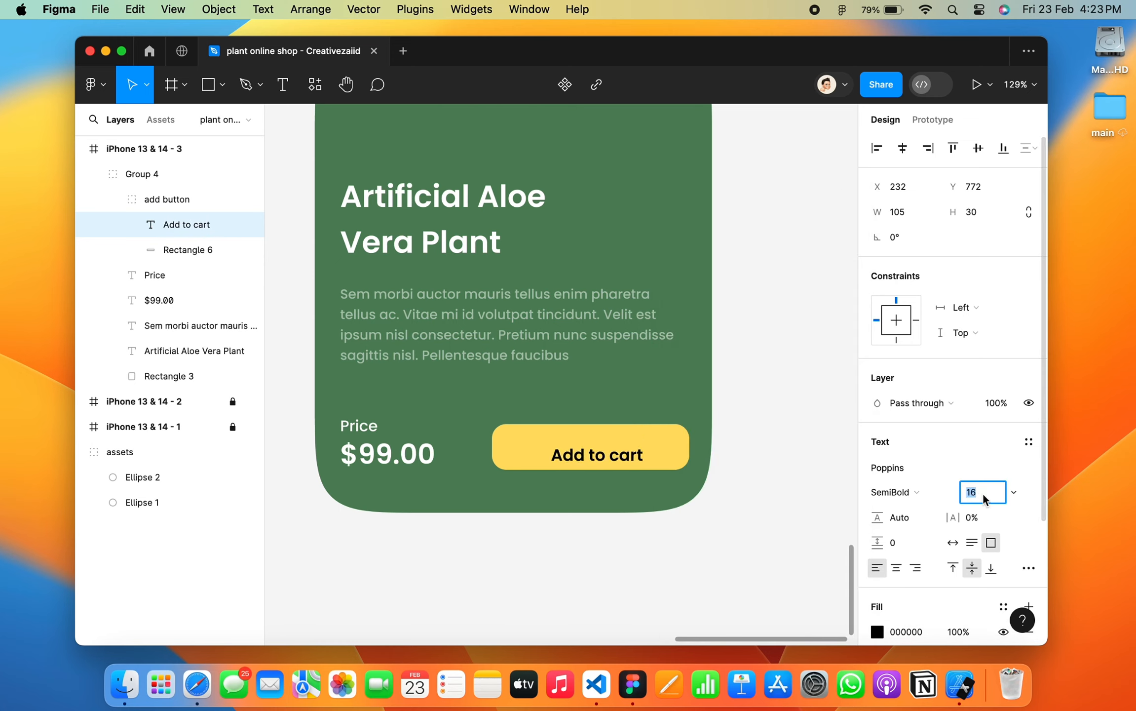
Shrink the Add to cart text box to 93 × 16 and centre it horizontally and vertically on the yellow button.
{"action": "key", "text": "Escape"}
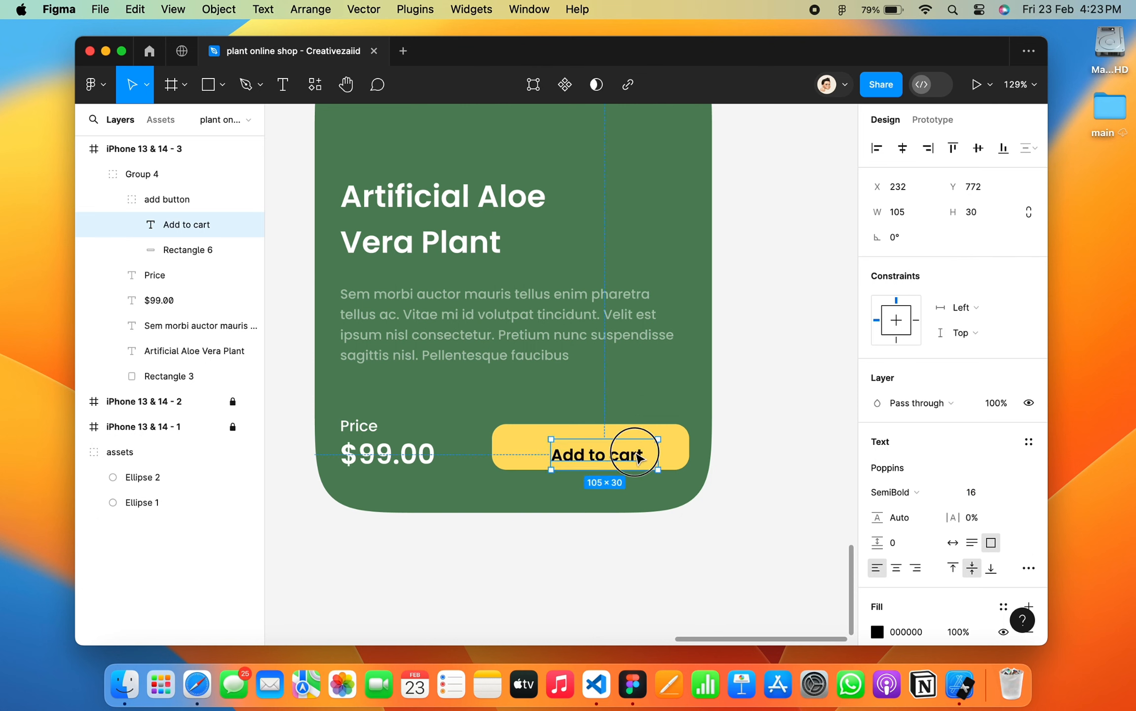
{"action": "left_click", "coordinate": [674, 447], "text": "shift"}
{"action": "left_click", "coordinate": [978, 148]}
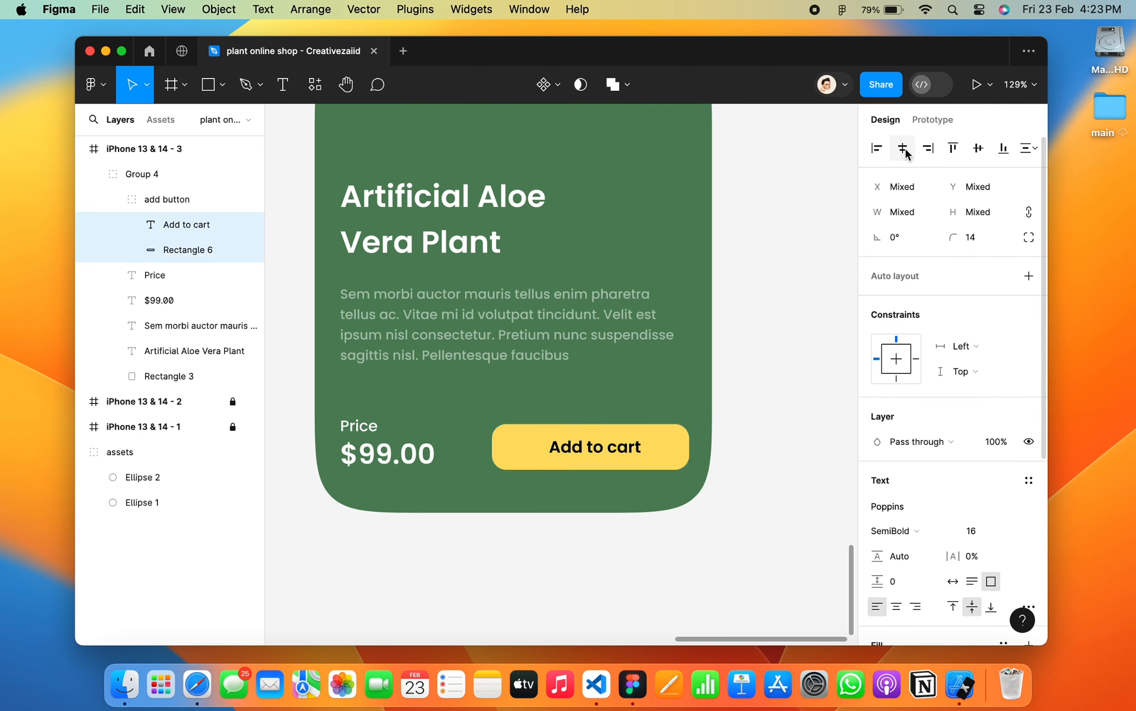
{"action": "left_click", "coordinate": [634, 452]}
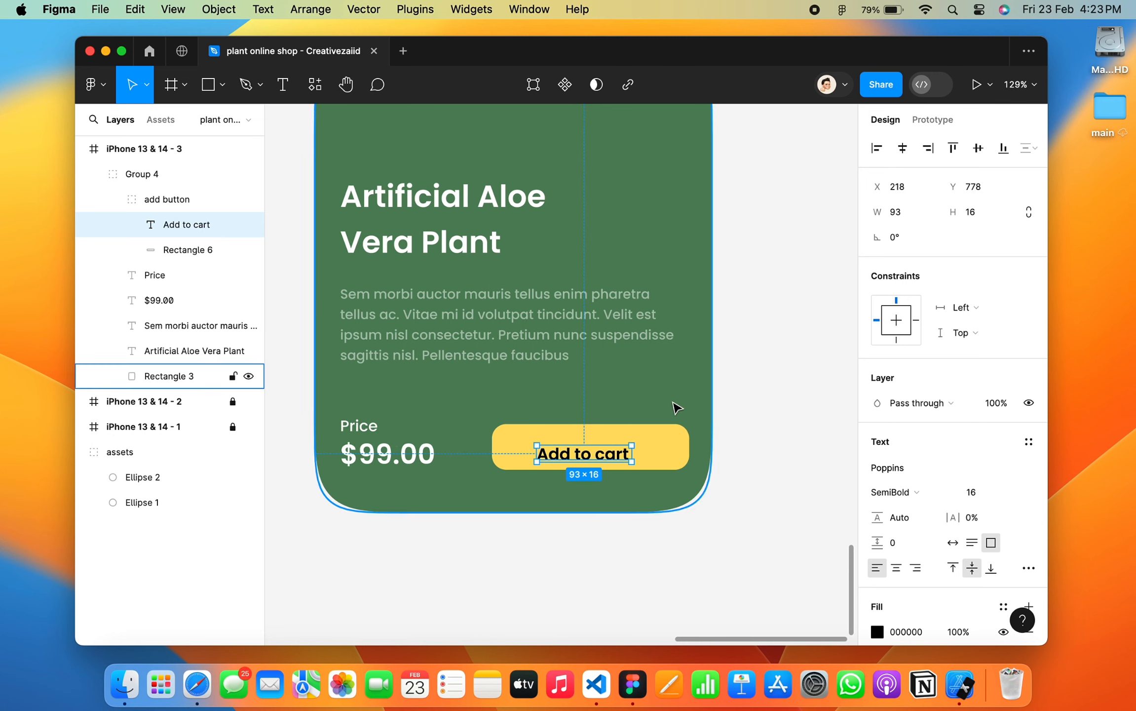
{"action": "left_click", "coordinate": [674, 446], "text": "shift"}
{"action": "left_click", "coordinate": [902, 148]}
{"action": "left_click", "coordinate": [760, 449]}
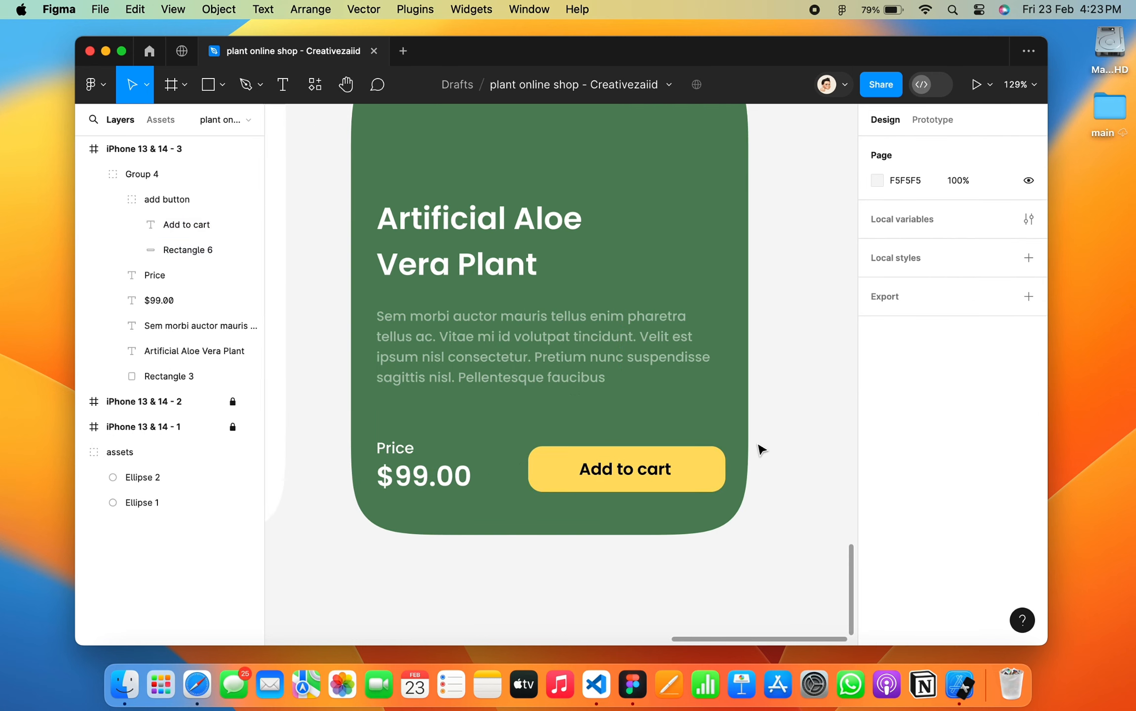
Reduce the font size of the $99.00 price on the detail card to 19.
{"action": "scroll", "coordinate": [642, 444], "scroll_direction": "left", "scroll_amount": 3}
{"action": "left_click", "coordinate": [467, 464]}
{"action": "left_click", "coordinate": [983, 497]}
{"action": "key", "text": "Down"}
{"action": "key", "text": "Down"}
{"action": "key", "text": "Down"}
{"action": "key", "text": "Down"}
{"action": "key", "text": "Down"}
{"action": "key", "text": "Down"}
{"action": "key", "text": "Down"}
{"action": "key", "text": "Down"}
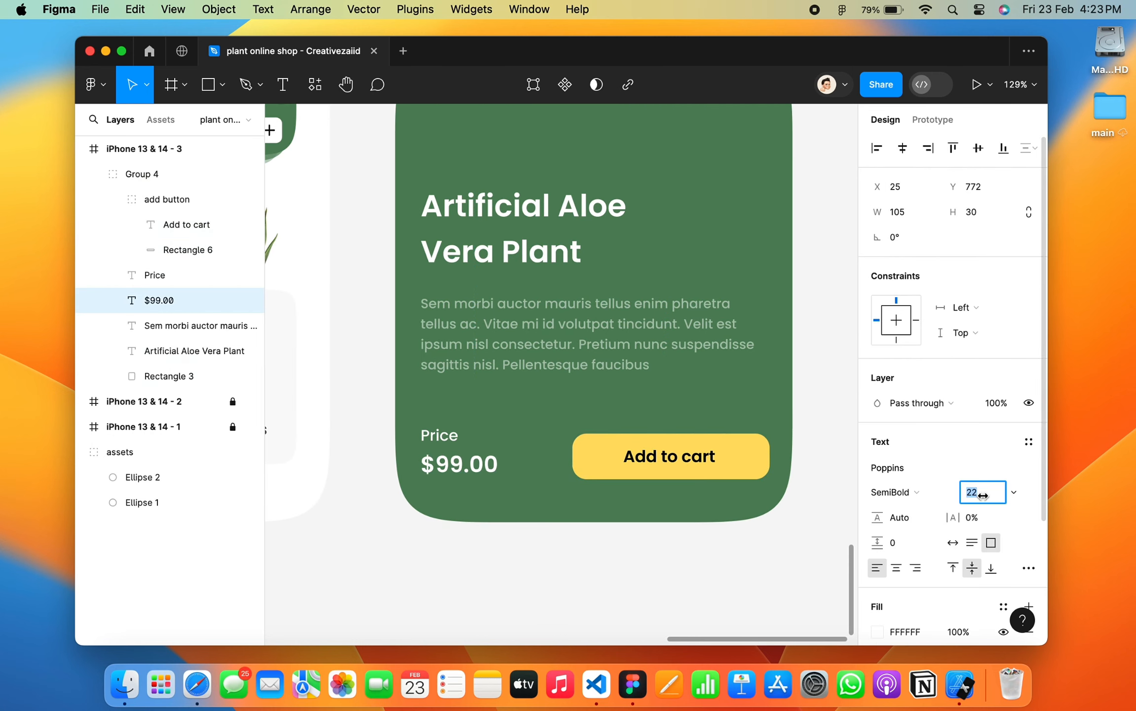
{"action": "left_click", "coordinate": [753, 573]}
Shrink the $99.00 text box to 67 × 17 and move it down to Y 785.
{"action": "left_click", "coordinate": [464, 464]}
{"action": "scroll", "coordinate": [464, 465], "scroll_direction": "up", "scroll_amount": 5}
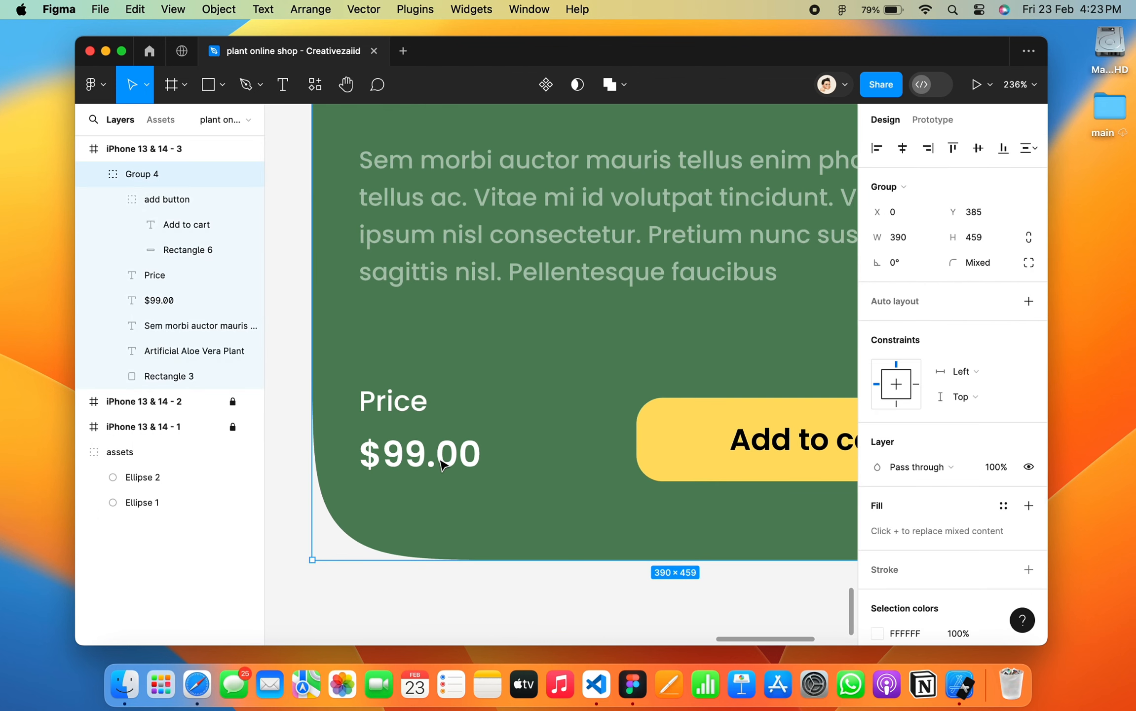
{"action": "double_click", "coordinate": [444, 463]}
{"action": "left_click_drag", "start_coordinate": [553, 487], "coordinate": [458, 469]}
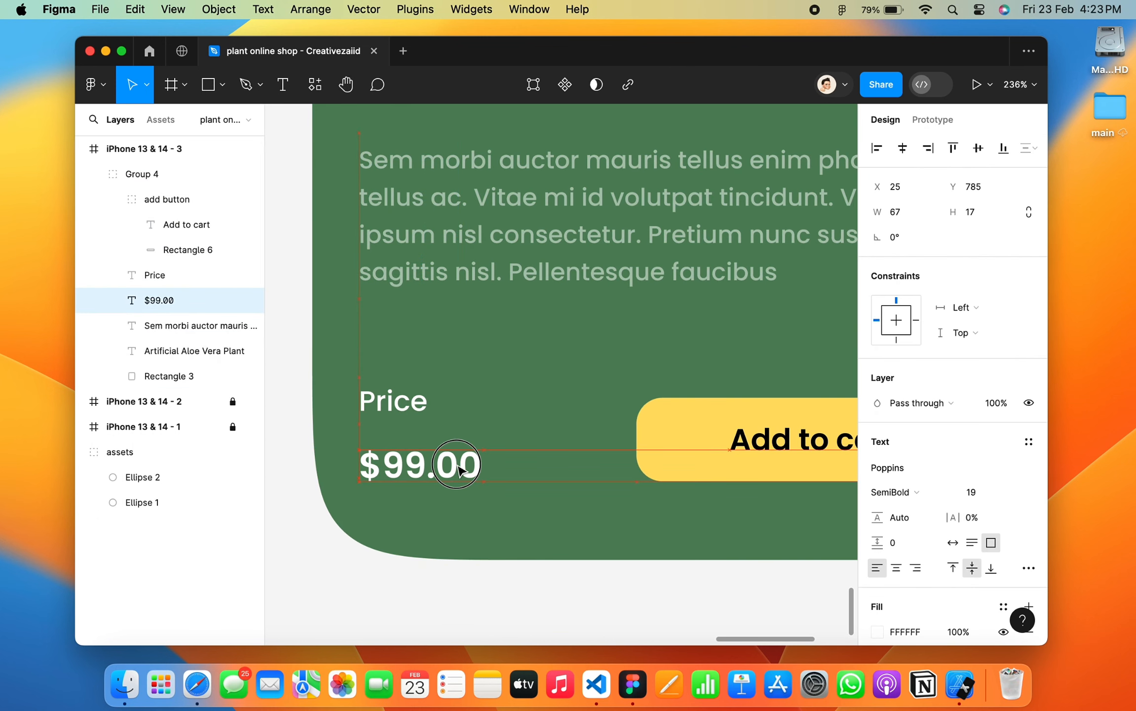
Move the Price label down to Y 754, just above the $99.00 amount.
{"action": "left_click_drag", "start_coordinate": [405, 399], "coordinate": [408, 415]}
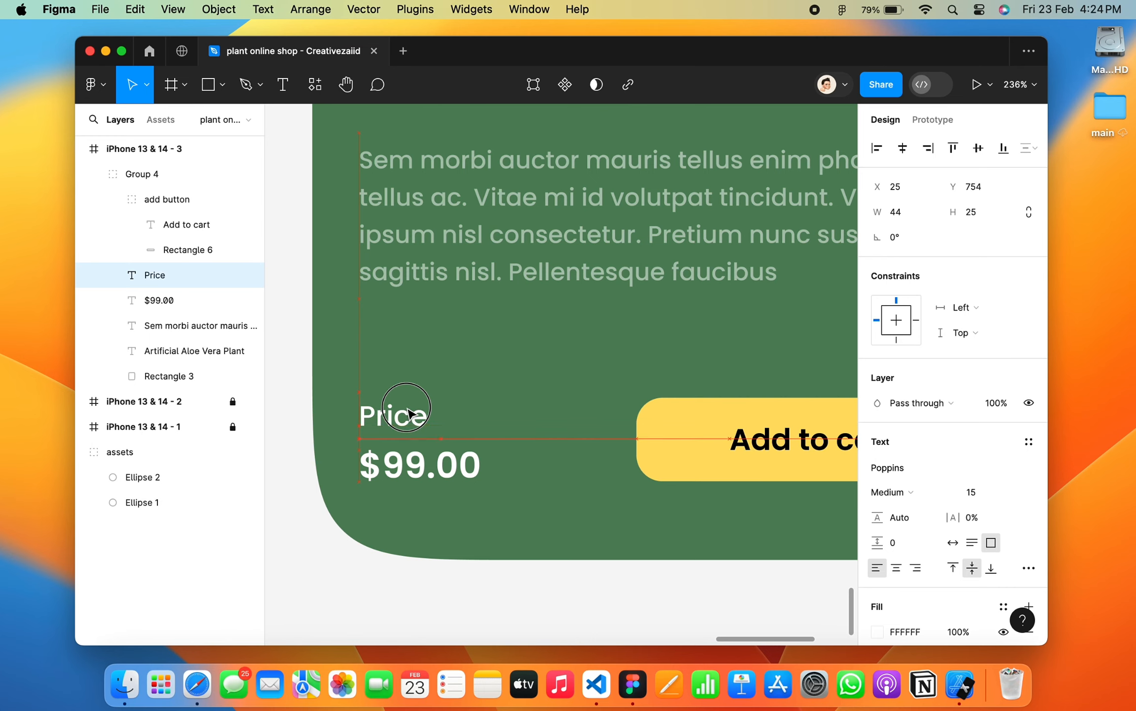
{"action": "left_click", "coordinate": [493, 362]}
{"action": "scroll", "coordinate": [493, 364], "scroll_direction": "down", "scroll_amount": 8}
{"action": "left_click", "coordinate": [543, 520]}
{"action": "scroll", "coordinate": [544, 520], "scroll_direction": "up", "scroll_amount": 4}
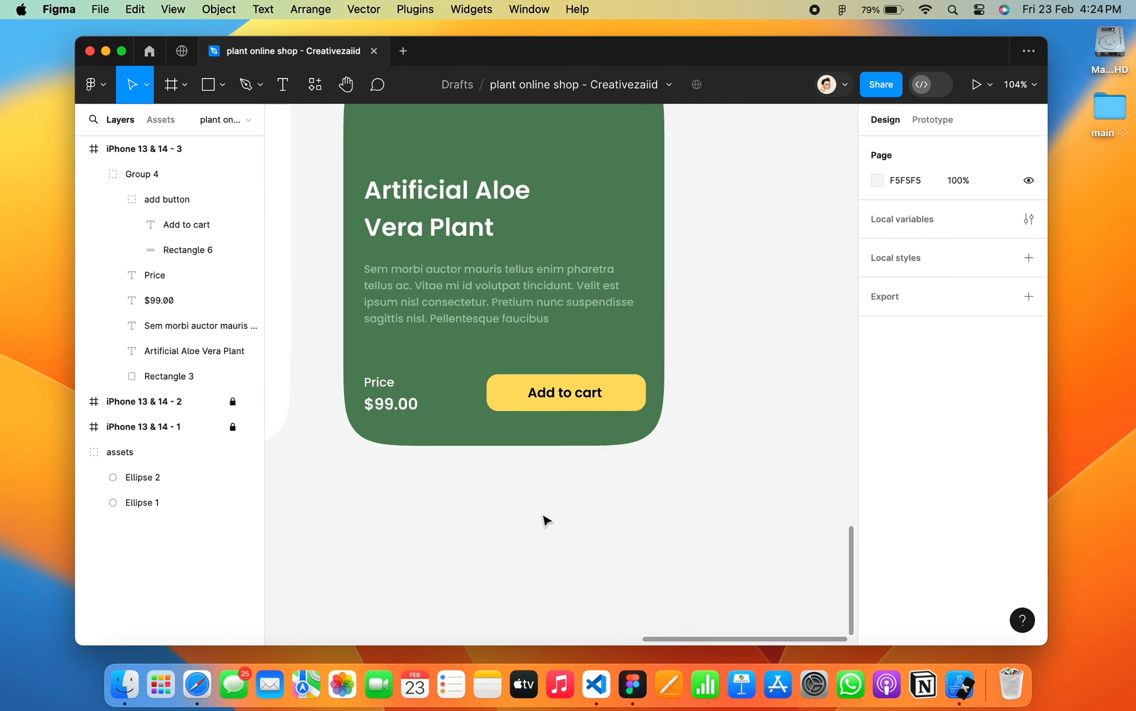
Shrink the Price label's text box to 40 × 17, with its position at Y 757.
{"action": "scroll", "coordinate": [544, 520], "scroll_direction": "left", "scroll_amount": 3}
{"action": "left_click", "coordinate": [466, 427]}
{"action": "left_click", "coordinate": [459, 407], "text": "shift"}
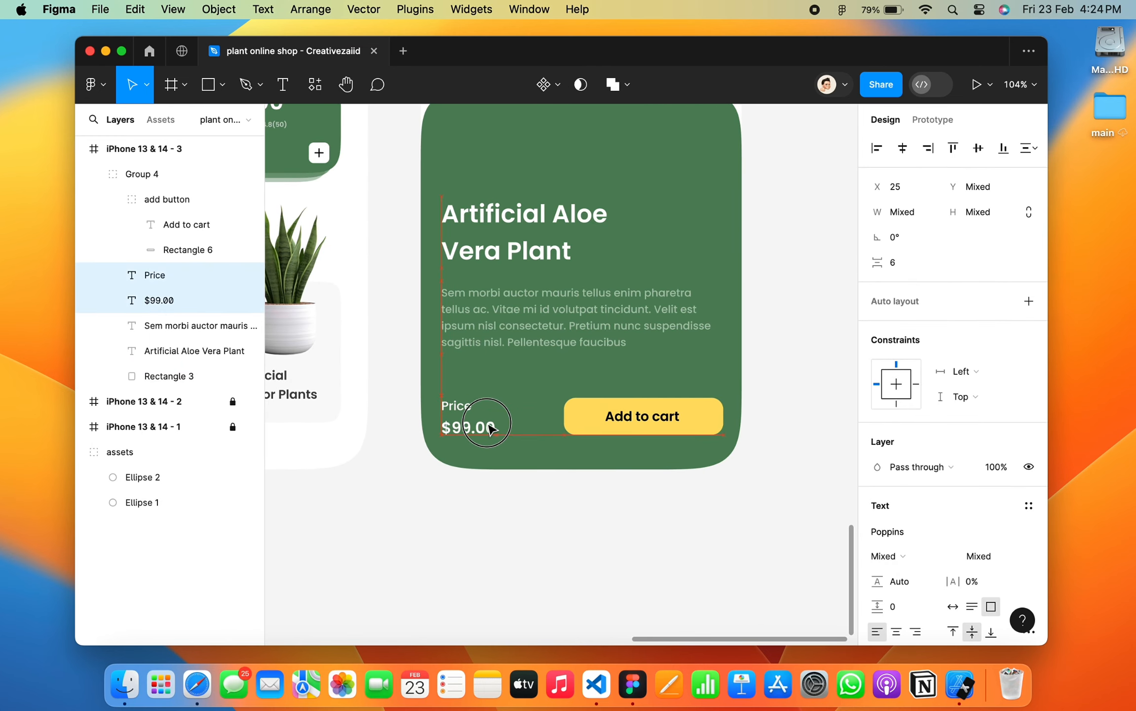
{"action": "left_click", "coordinate": [457, 406]}
{"action": "scroll", "coordinate": [456, 407], "scroll_direction": "up", "scroll_amount": 5}
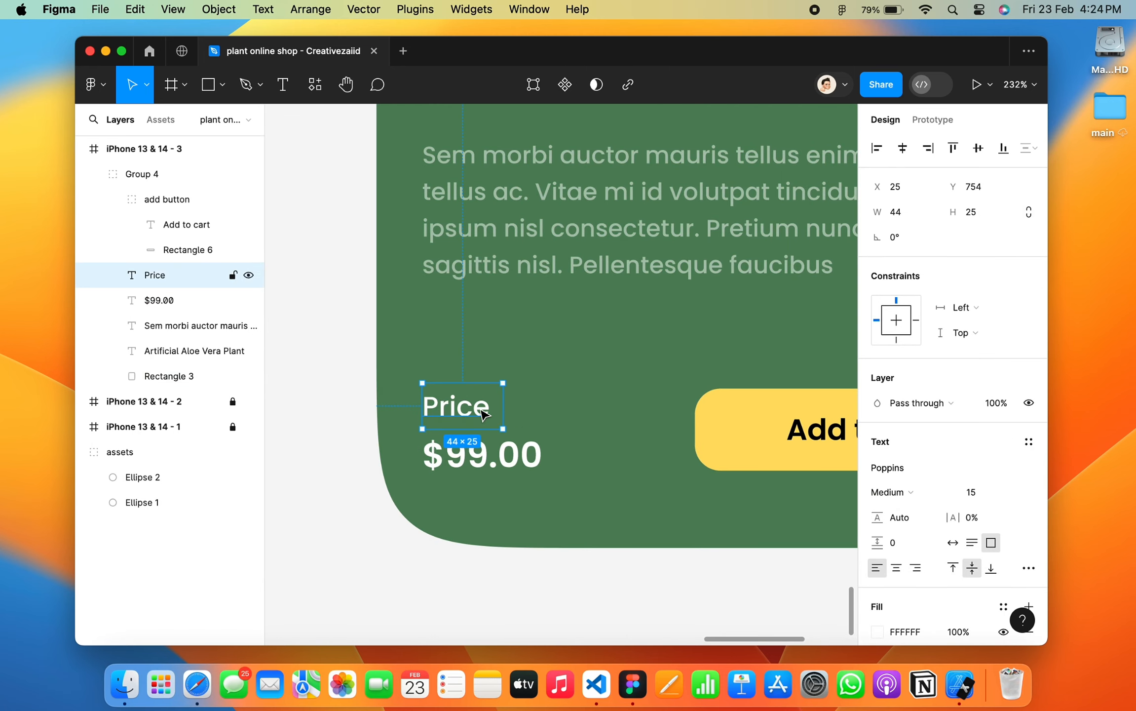
{"action": "left_click_drag", "start_coordinate": [503, 419], "coordinate": [468, 397]}
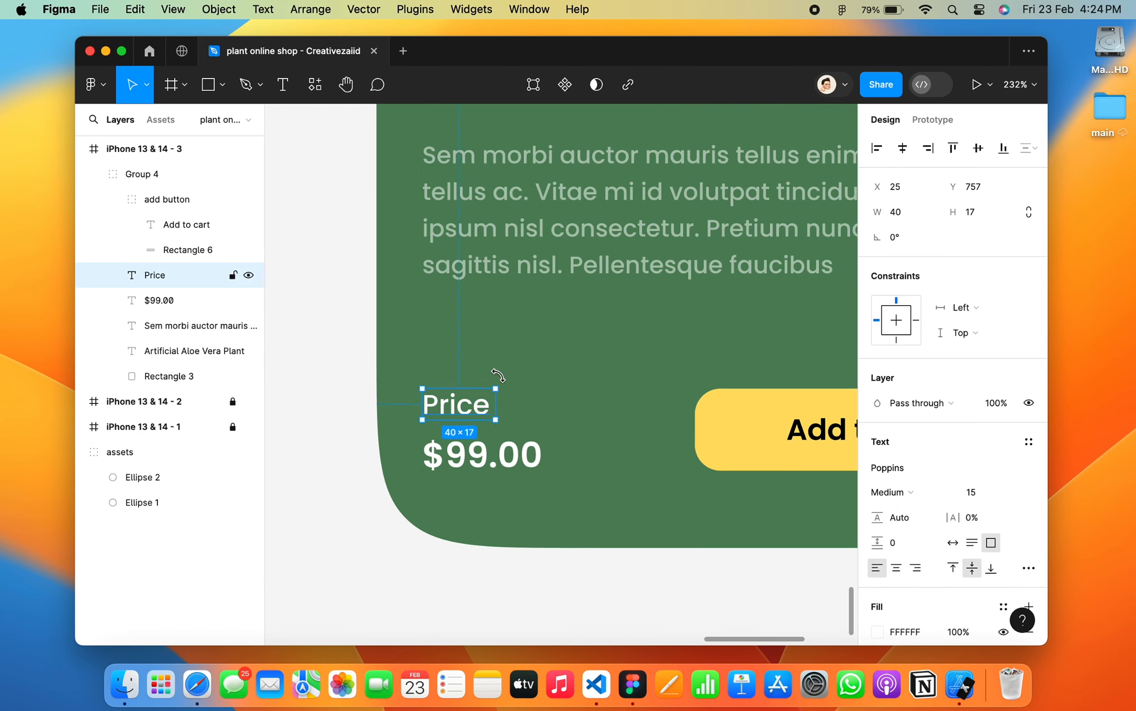
{"action": "left_click", "coordinate": [518, 369]}
{"action": "scroll", "coordinate": [519, 370], "scroll_direction": "down", "scroll_amount": 5}
{"action": "left_click", "coordinate": [571, 523]}
{"action": "scroll", "coordinate": [570, 525], "scroll_direction": "down", "scroll_amount": 3}
{"action": "scroll", "coordinate": [725, 335], "scroll_direction": "up", "scroll_amount": 2}
{"action": "scroll", "coordinate": [728, 336], "scroll_direction": "down", "scroll_amount": 5}
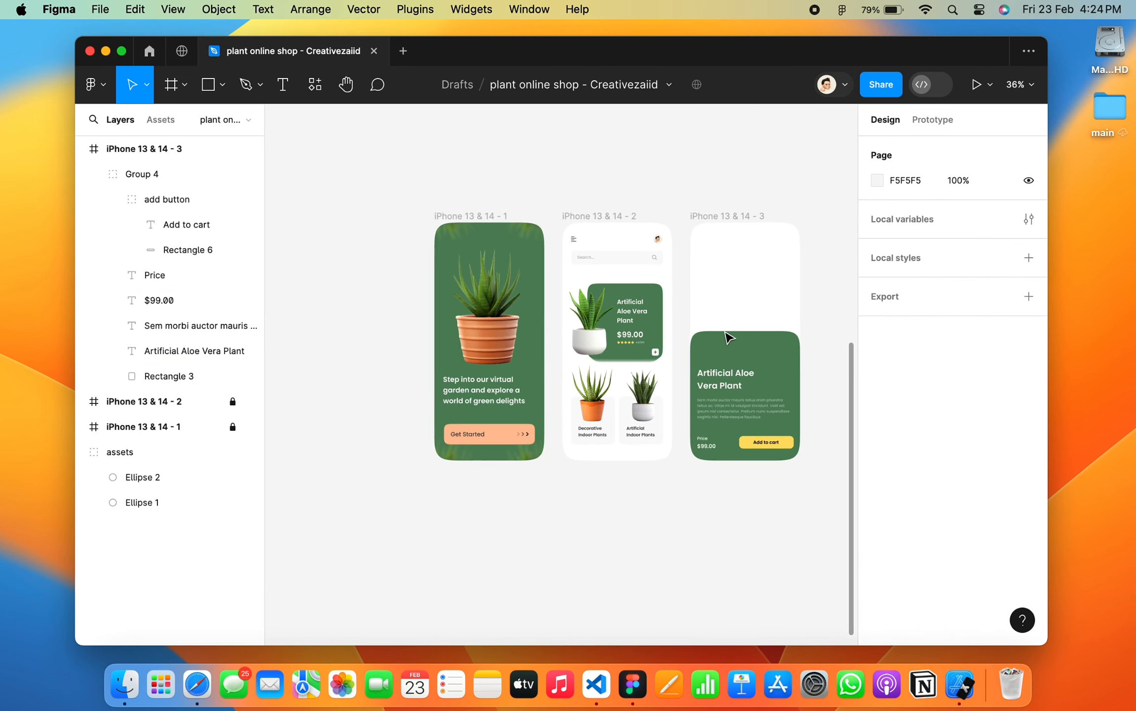
Unlock the iPhone 13 & 14 - 1 frame and copy its potted plant image into iPhone 13 & 14 - 3 at X 78, Y 77.
{"action": "scroll", "coordinate": [513, 375], "scroll_direction": "right", "scroll_amount": 5}
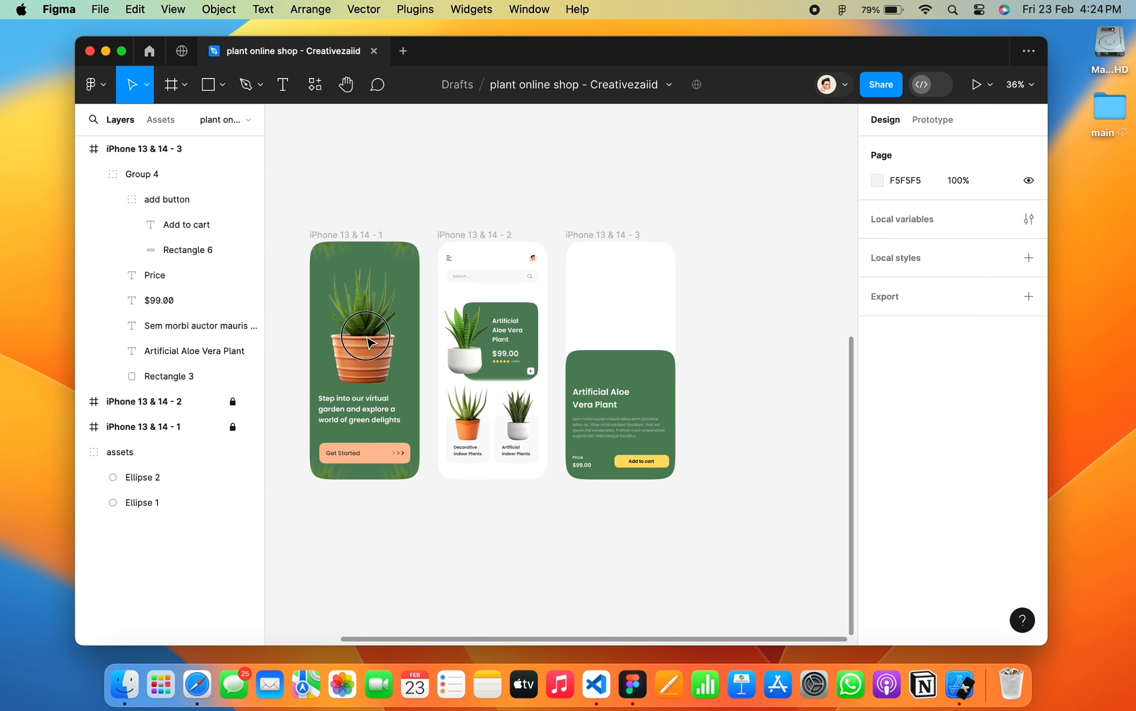
{"action": "left_click", "coordinate": [232, 427]}
{"action": "left_click_drag", "start_coordinate": [368, 342], "coordinate": [624, 341]}
{"action": "left_click", "coordinate": [82, 452]}
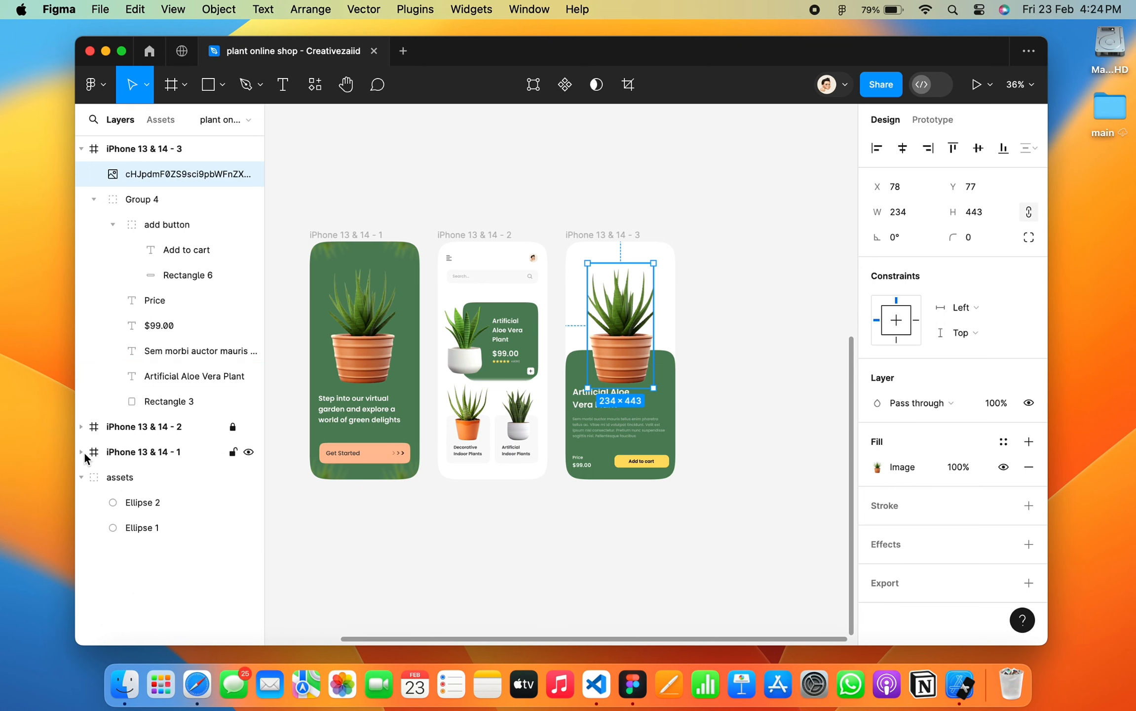
{"action": "left_click", "coordinate": [730, 368]}
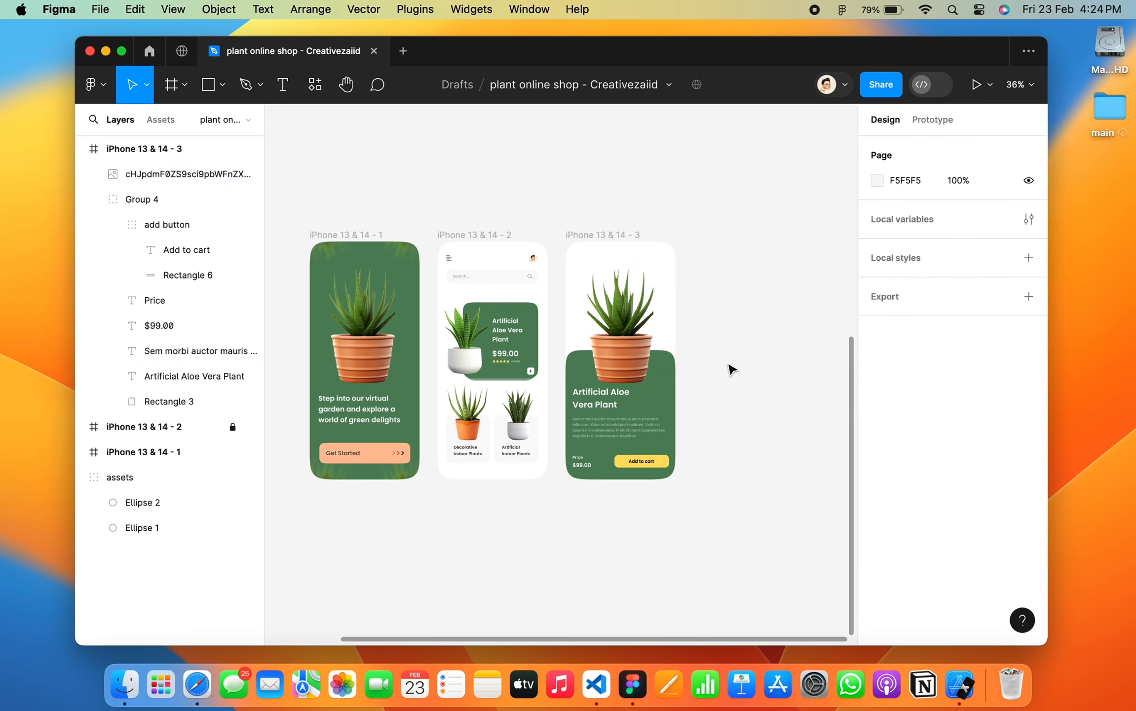
Resize the plant image on the detail screen to 322 × 428 and place it at X 34, Y 43.
{"action": "scroll", "coordinate": [731, 367], "scroll_direction": "up", "scroll_amount": 8}
{"action": "left_click", "coordinate": [652, 144]}
{"action": "left_click_drag", "start_coordinate": [652, 145], "coordinate": [636, 217]}
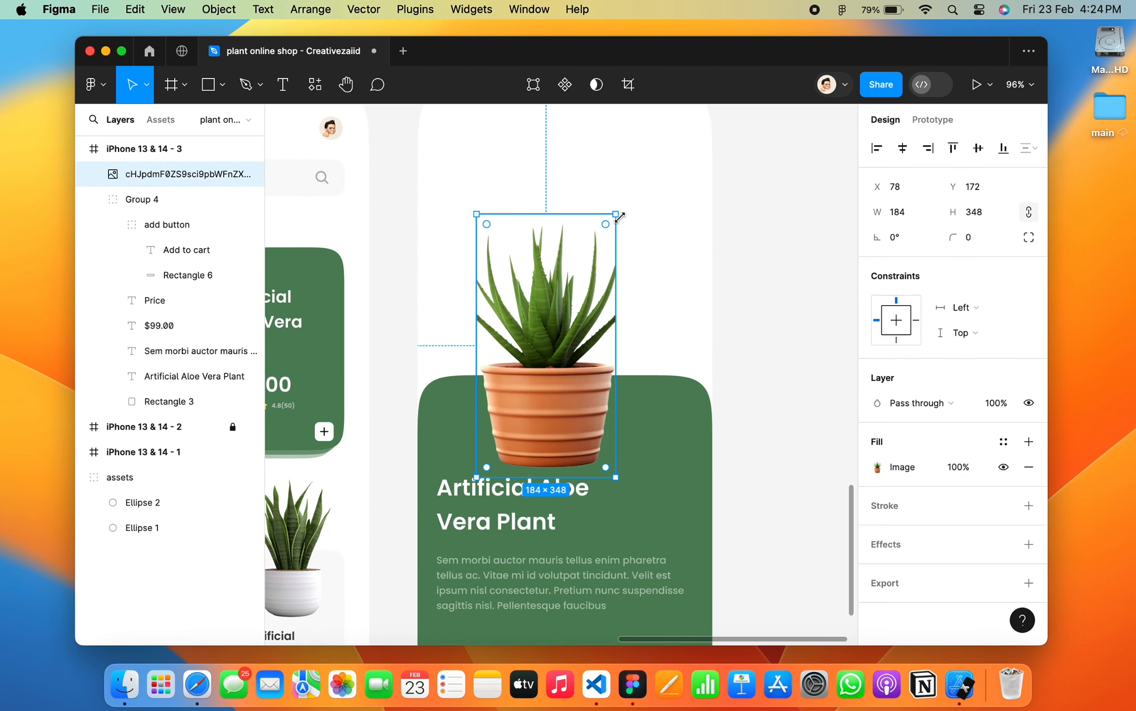
{"action": "left_click_drag", "start_coordinate": [639, 331], "coordinate": [675, 332]}
{"action": "left_click_drag", "start_coordinate": [674, 214], "coordinate": [718, 154]}
{"action": "left_click_drag", "start_coordinate": [615, 338], "coordinate": [581, 302]}
{"action": "left_click", "coordinate": [730, 271]}
{"action": "scroll", "coordinate": [730, 272], "scroll_direction": "down", "scroll_amount": 3}
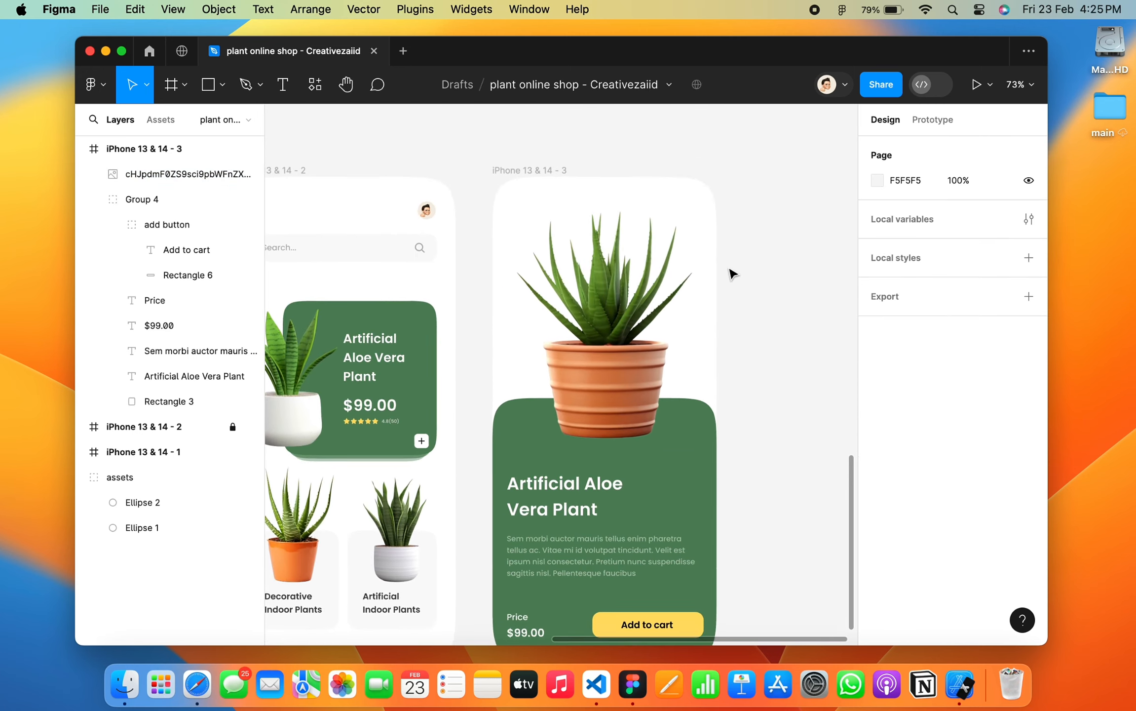
Unlock the iPhone 13 & 14 - 2 frame and move its header group into iPhone 13 & 14 - 3 at X 30, Y 43.
{"action": "scroll", "coordinate": [656, 270], "scroll_direction": "left", "scroll_amount": 2}
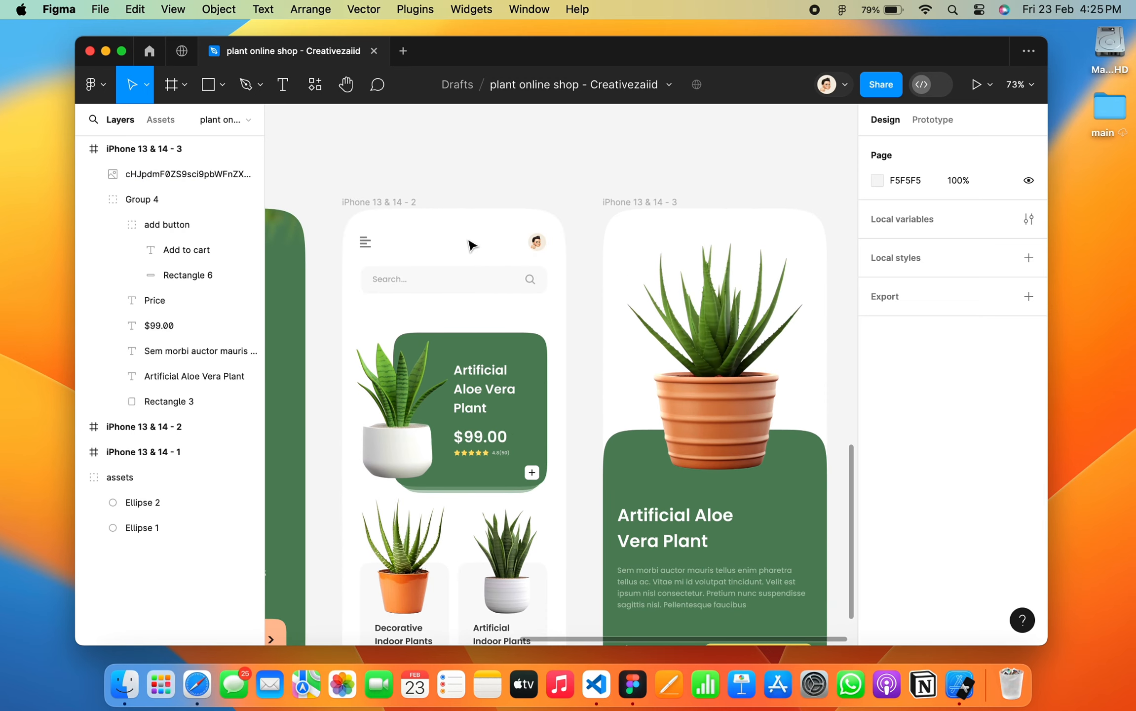
{"action": "left_click_drag", "start_coordinate": [533, 245], "coordinate": [770, 240]}
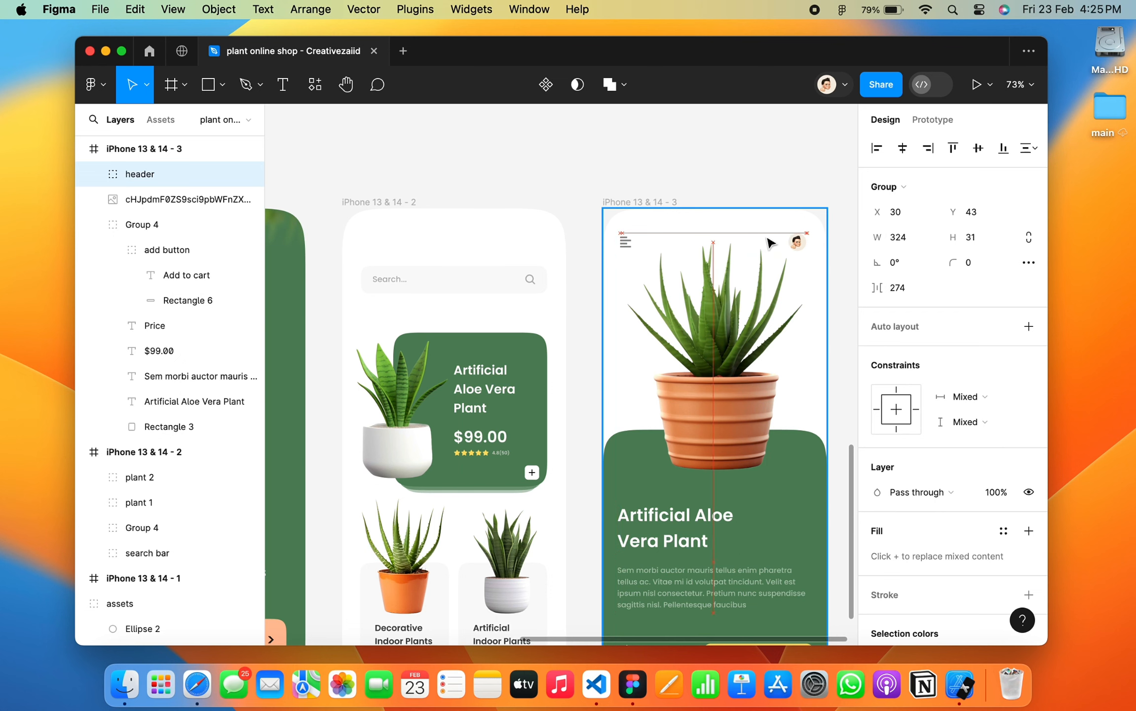
{"action": "left_click", "coordinate": [834, 254]}
{"action": "scroll", "coordinate": [835, 254], "scroll_direction": "right", "scroll_amount": 3}
{"action": "scroll", "coordinate": [817, 325], "scroll_direction": "down", "scroll_amount": 3}
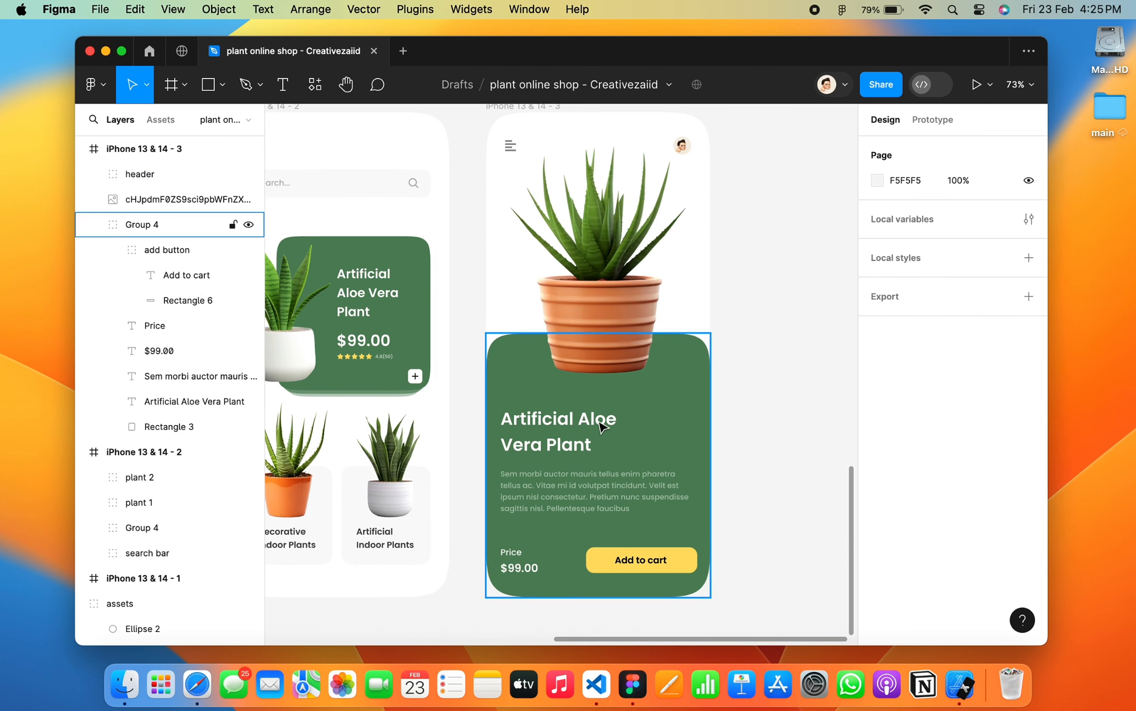
Adjust the vertical positions of the plant title and description on the green card, placing the title at Y 516.
{"action": "left_click_drag", "start_coordinate": [602, 428], "coordinate": [600, 418]}
{"action": "left_click_drag", "start_coordinate": [598, 501], "coordinate": [598, 495]}
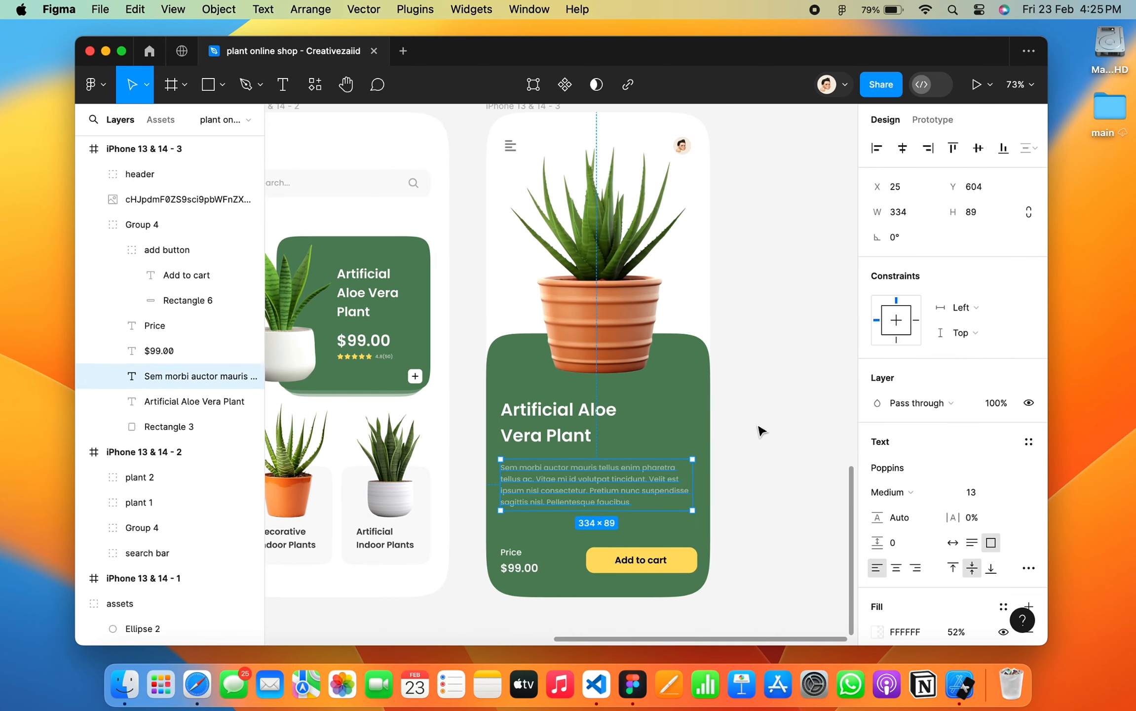
{"action": "left_click", "coordinate": [592, 316]}
{"action": "left_click", "coordinate": [558, 423]}
{"action": "scroll", "coordinate": [570, 434], "scroll_direction": "up", "scroll_amount": 3}
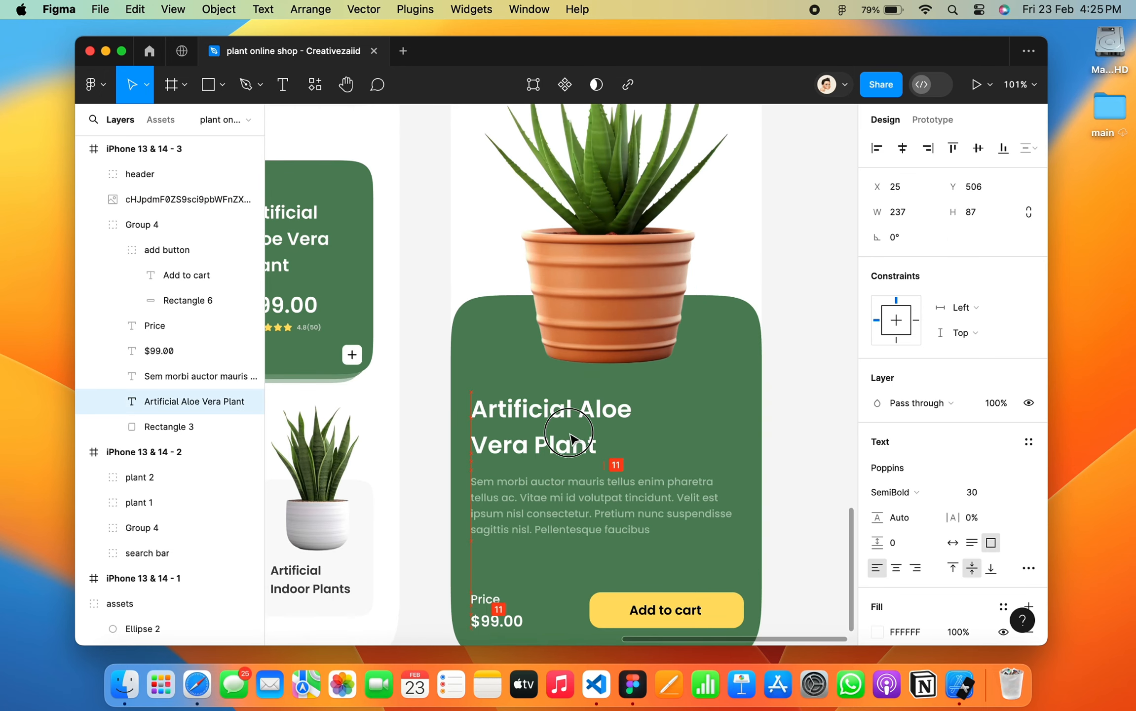
{"action": "left_click_drag", "start_coordinate": [589, 509], "coordinate": [587, 518]}
{"action": "left_click", "coordinate": [794, 413]}
{"action": "scroll", "coordinate": [794, 413], "scroll_direction": "down", "scroll_amount": 5, "text": "ctrl"}
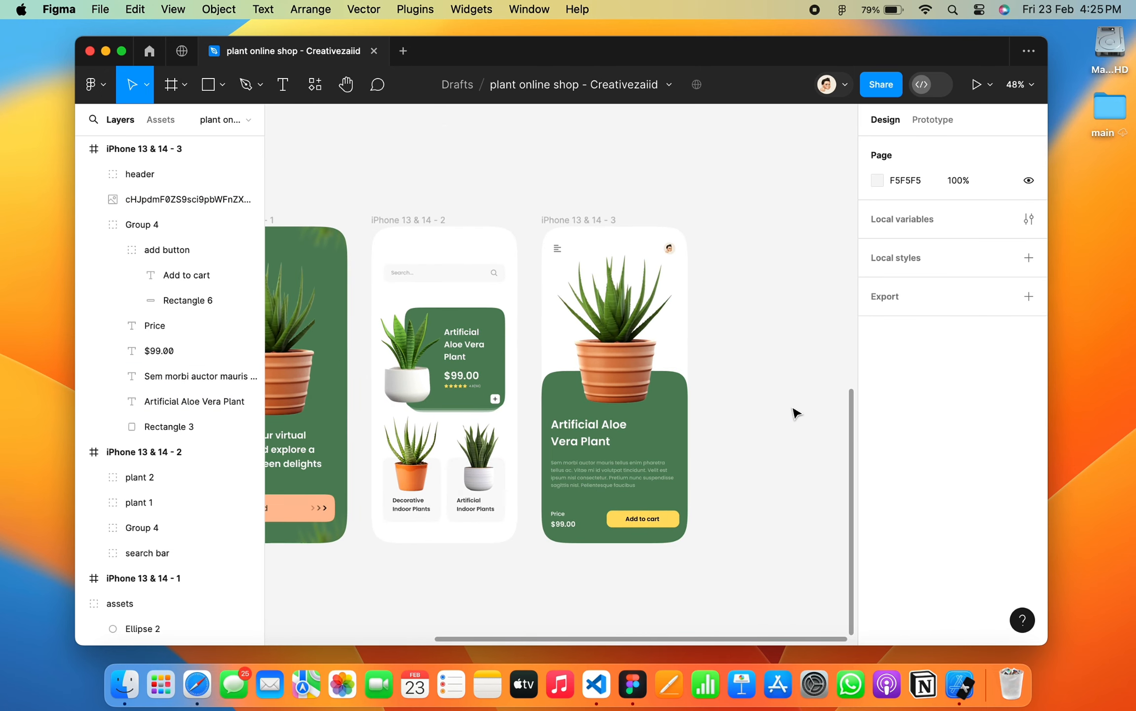
{"action": "left_click", "coordinate": [582, 442]}
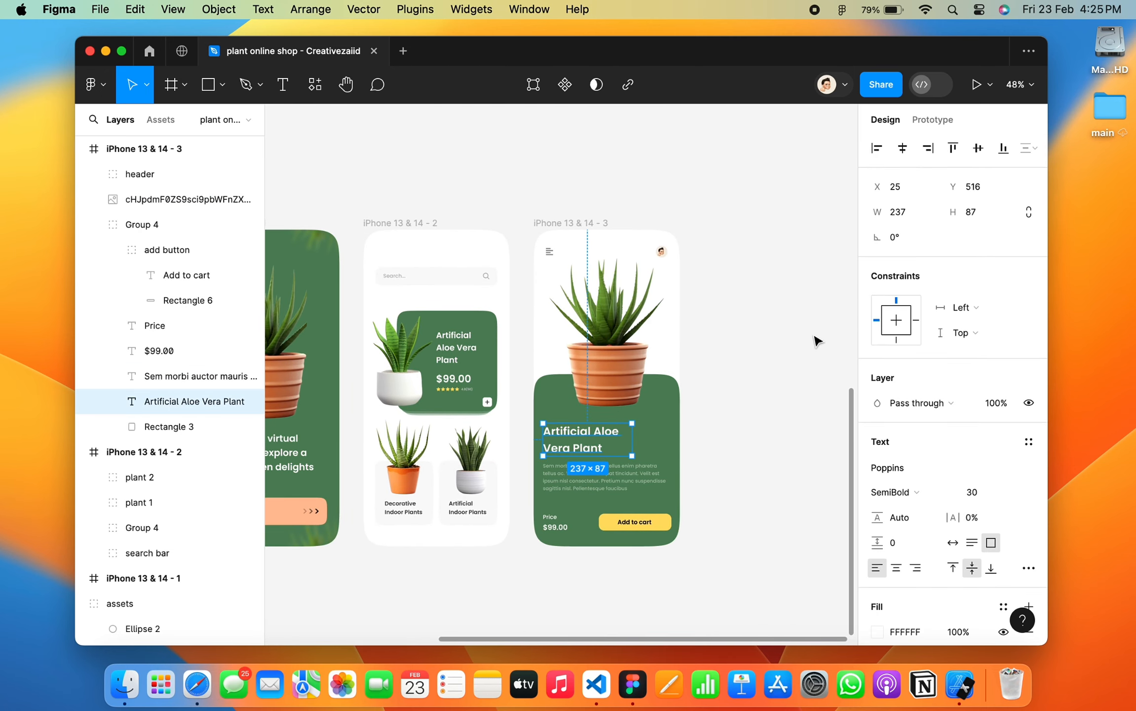
{"action": "left_click", "coordinate": [817, 340]}
Draw an ellipse about 252 × 56 under the pot and move its layer beneath the plant image.
{"action": "scroll", "coordinate": [817, 340], "scroll_direction": "up", "scroll_amount": 3}
{"action": "left_click", "coordinate": [188, 199]}
{"action": "left_click", "coordinate": [222, 85]}
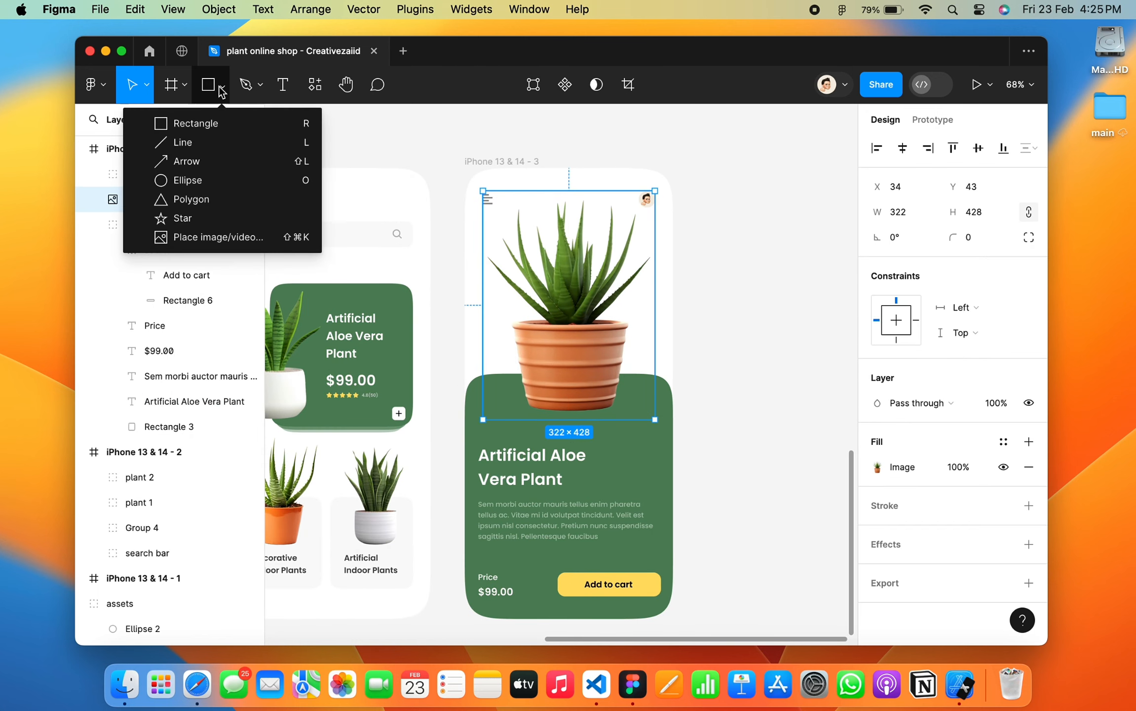
{"action": "left_click", "coordinate": [187, 180]}
{"action": "mouse_move", "coordinate": [504, 393]}
{"action": "left_mouse_down"}
{"action": "mouse_move", "coordinate": [635, 406]}
{"action": "mouse_move", "coordinate": [640, 424]}
{"action": "left_mouse_up"}
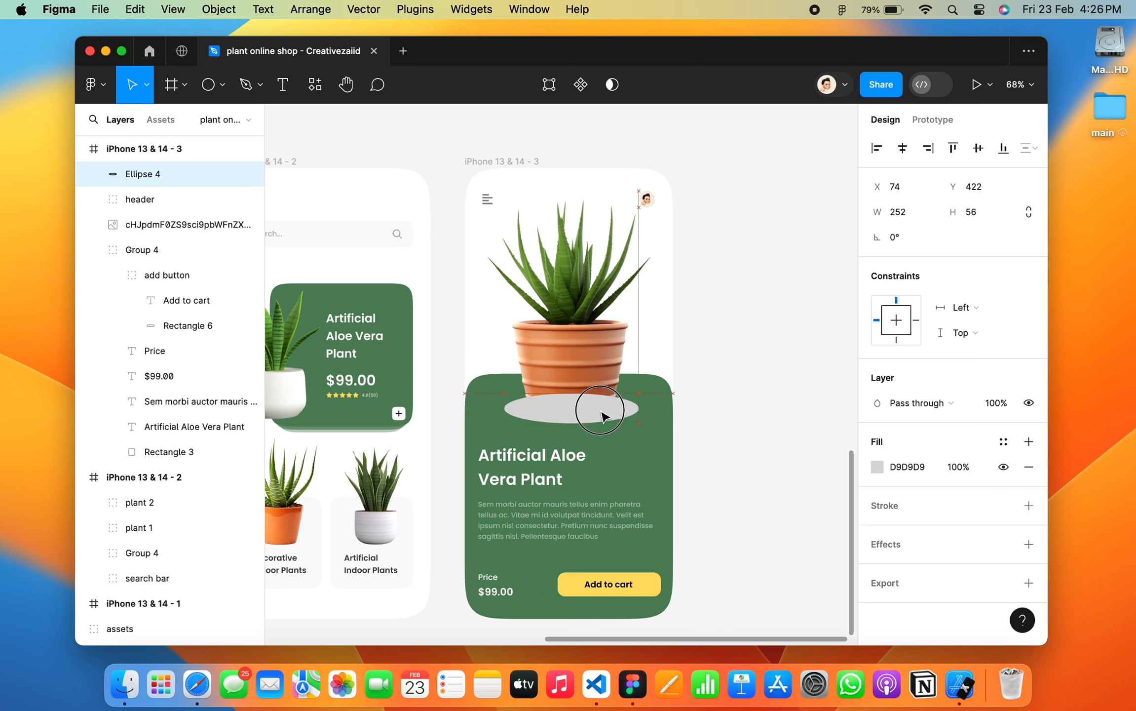
{"action": "left_click_drag", "start_coordinate": [107, 226], "coordinate": [109, 235]}
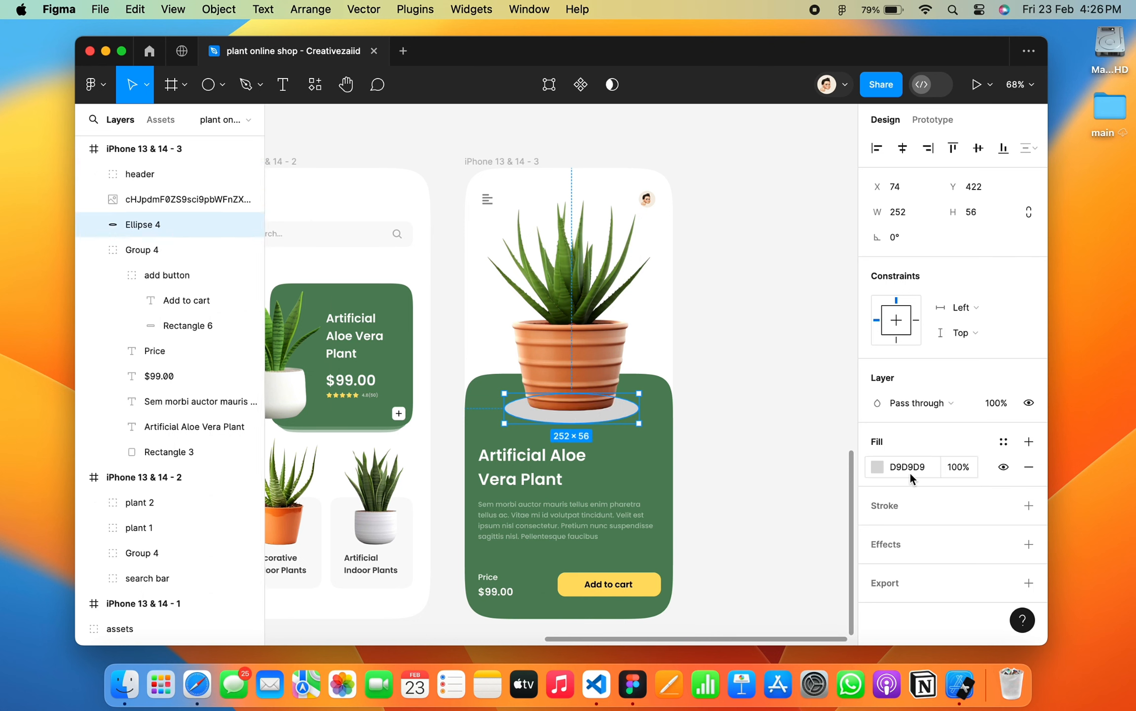
Fill the ellipse under the pot with dark green 385E3E.
{"action": "left_click", "coordinate": [876, 466]}
{"action": "left_click", "coordinate": [726, 558]}
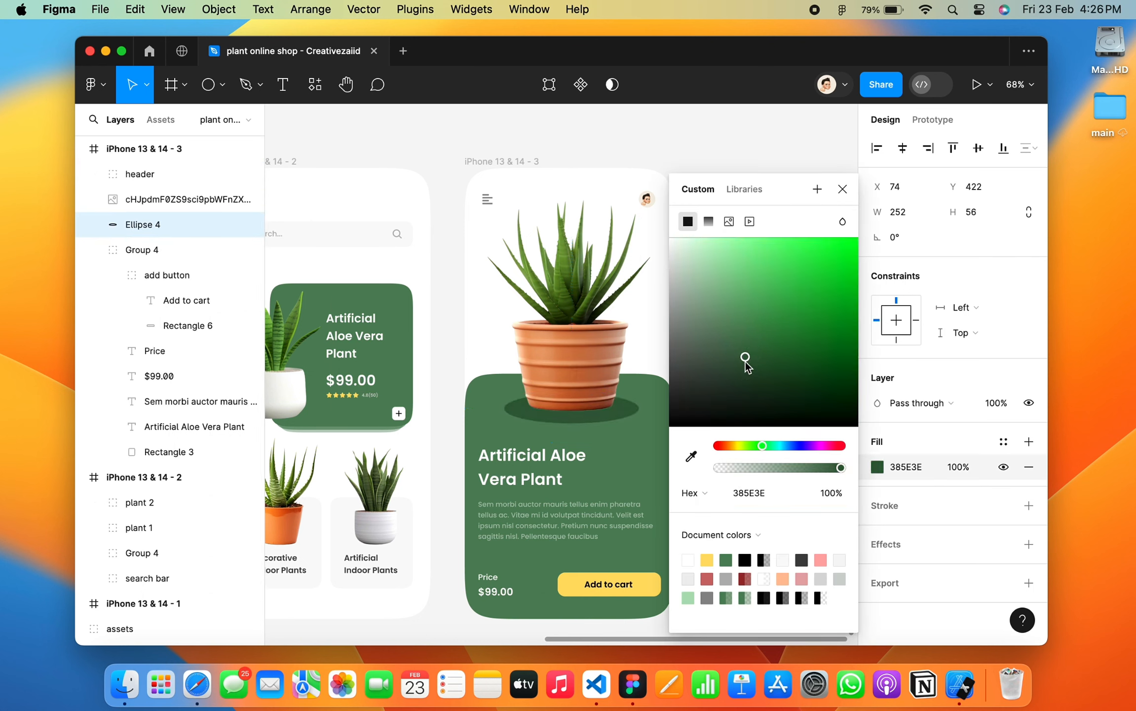
{"action": "left_click", "coordinate": [842, 189]}
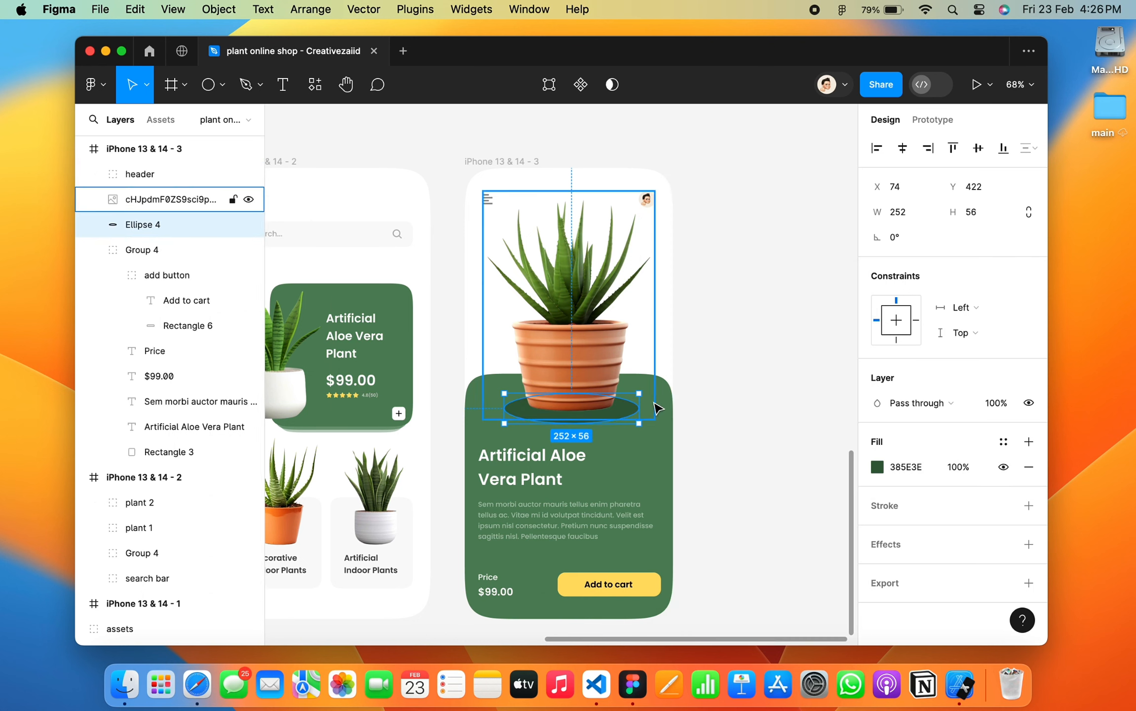
Resize the dark green ellipse to about 229 × 59 and place it at X 84, Y 422.
{"action": "left_click", "coordinate": [597, 416]}
{"action": "scroll", "coordinate": [586, 419], "scroll_direction": "up", "scroll_amount": 5}
{"action": "left_click", "coordinate": [596, 431]}
{"action": "left_click", "coordinate": [595, 425]}
{"action": "left_click", "coordinate": [586, 415]}
{"action": "left_click_drag", "start_coordinate": [591, 425], "coordinate": [603, 427]}
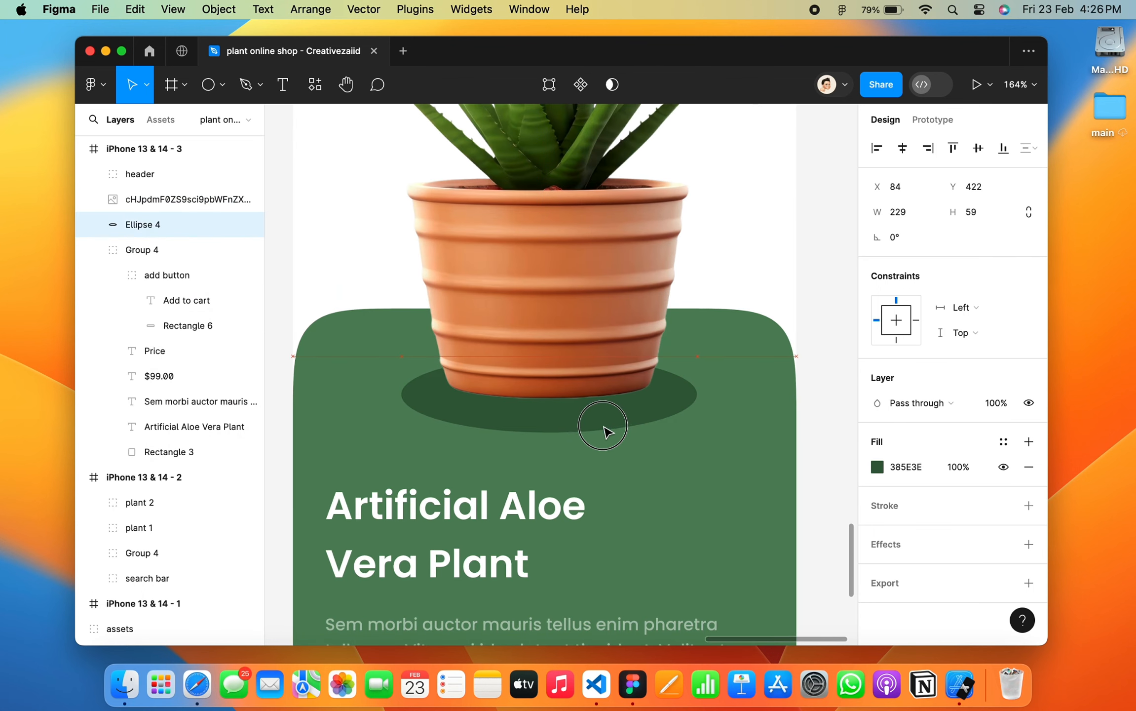
{"action": "left_click", "coordinate": [806, 339]}
{"action": "scroll", "coordinate": [806, 338], "scroll_direction": "down", "scroll_amount": 5}
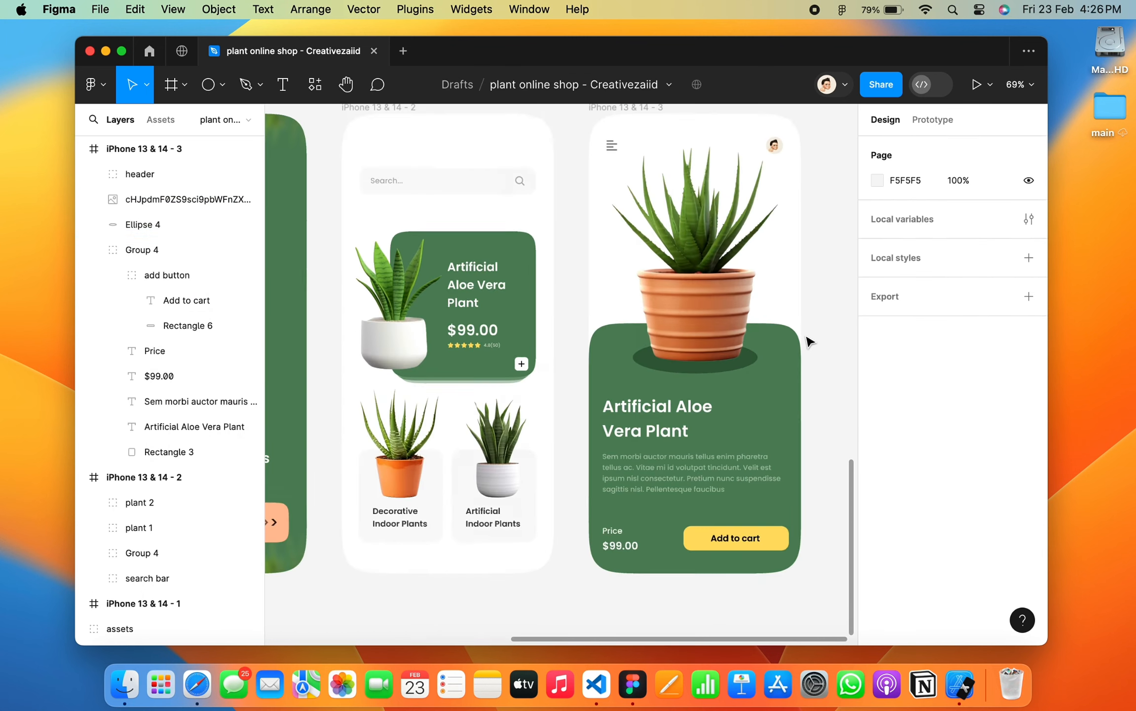
Resize the dark green shadow ellipse to about 207 × 74 and centre it under the pot at X 91, Y 404.
{"action": "scroll", "coordinate": [806, 339], "scroll_direction": "up", "scroll_amount": 5}
{"action": "scroll", "coordinate": [806, 339], "scroll_direction": "left", "scroll_amount": 5}
{"action": "left_click", "coordinate": [710, 412]}
{"action": "scroll", "coordinate": [710, 411], "scroll_direction": "up", "scroll_amount": 5}
{"action": "scroll", "coordinate": [710, 411], "scroll_direction": "right", "scroll_amount": 3}
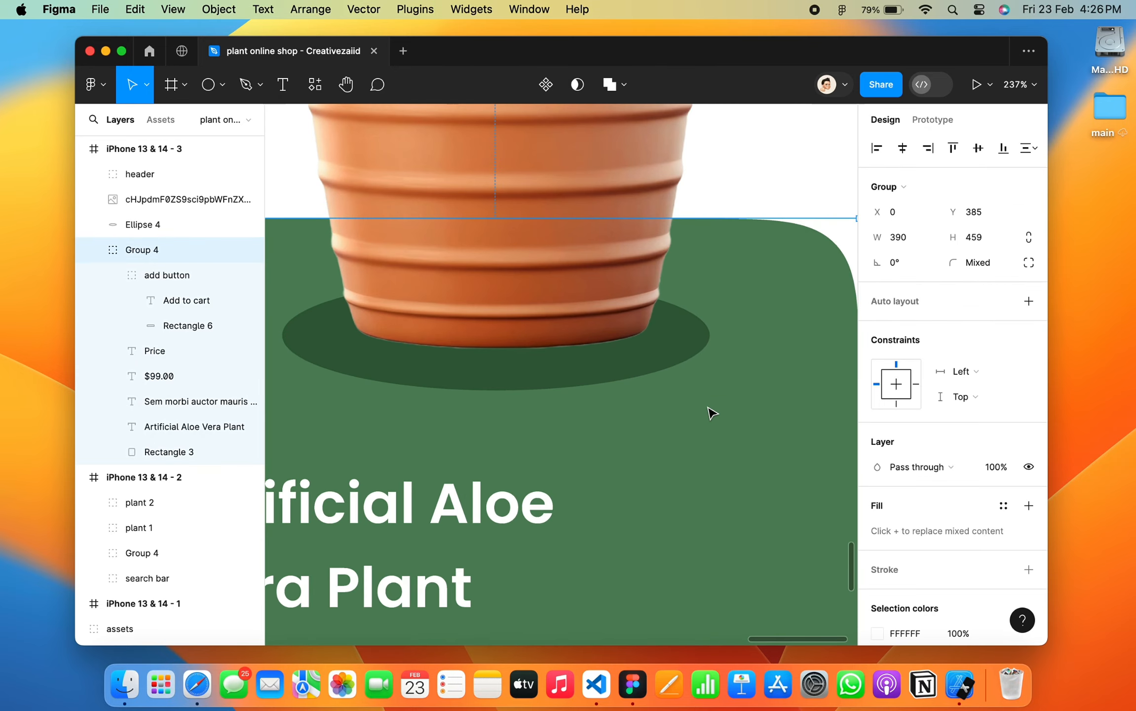
{"action": "scroll", "coordinate": [710, 411], "scroll_direction": "left", "scroll_amount": 2}
{"action": "left_click", "coordinate": [625, 419]}
{"action": "left_click", "coordinate": [625, 428]}
{"action": "left_click_drag", "start_coordinate": [757, 434], "coordinate": [715, 464]}
{"action": "left_click_drag", "start_coordinate": [630, 442], "coordinate": [649, 416]}
{"action": "scroll", "coordinate": [649, 416], "scroll_direction": "down", "scroll_amount": 5}
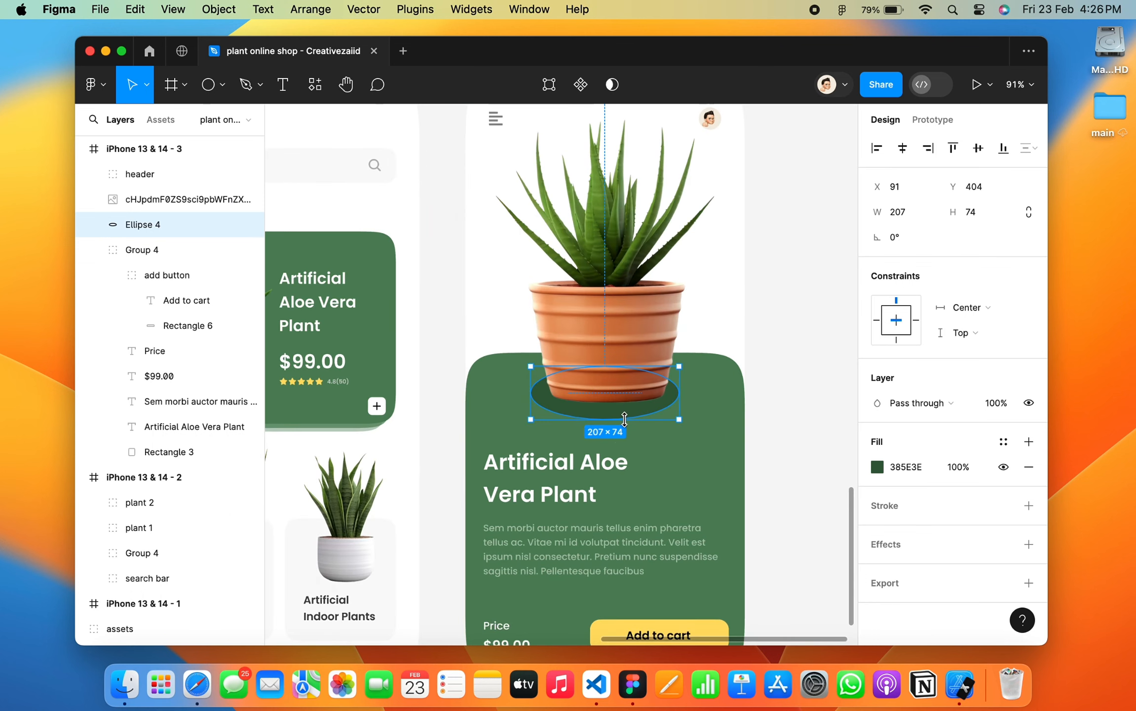
{"action": "left_click", "coordinate": [801, 354]}
{"action": "key", "text": "shift+1"}
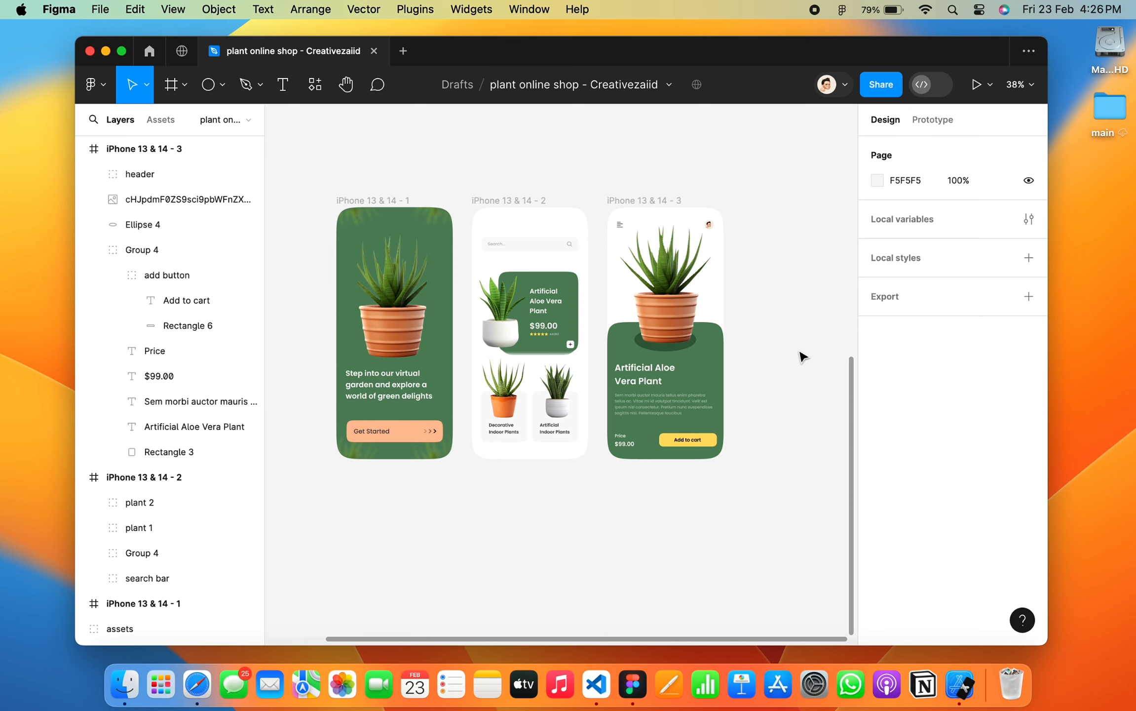
Link the Get Started button to iPhone 13 & 14 - 2 with an on-click Smart animate transition, ease out, 300 ms.
{"action": "scroll", "coordinate": [803, 357], "scroll_direction": "down", "scroll_amount": 1}
{"action": "scroll", "coordinate": [803, 358], "scroll_direction": "left", "scroll_amount": 1}
{"action": "scroll", "coordinate": [803, 357], "scroll_direction": "up", "scroll_amount": 1}
{"action": "scroll", "coordinate": [803, 358], "scroll_direction": "right", "scroll_amount": 1}
{"action": "left_click", "coordinate": [934, 120]}
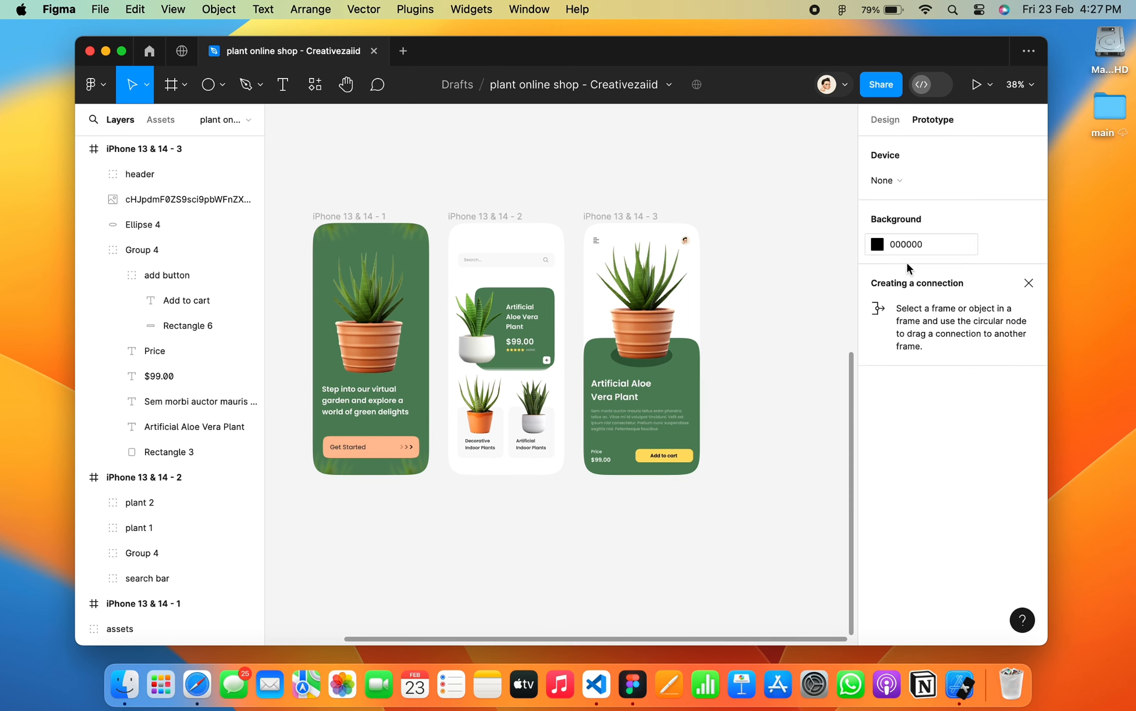
{"action": "left_click_drag", "start_coordinate": [419, 447], "coordinate": [450, 299]}
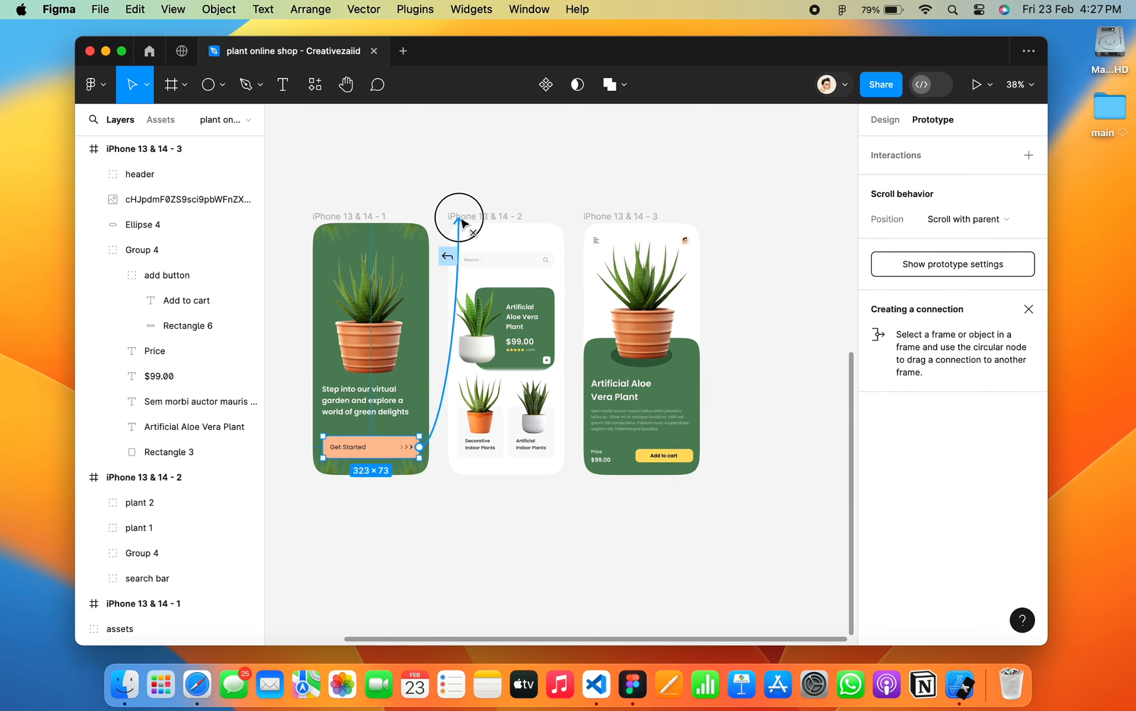
{"action": "left_click_drag", "start_coordinate": [461, 222], "coordinate": [470, 235]}
{"action": "left_click", "coordinate": [417, 473]}
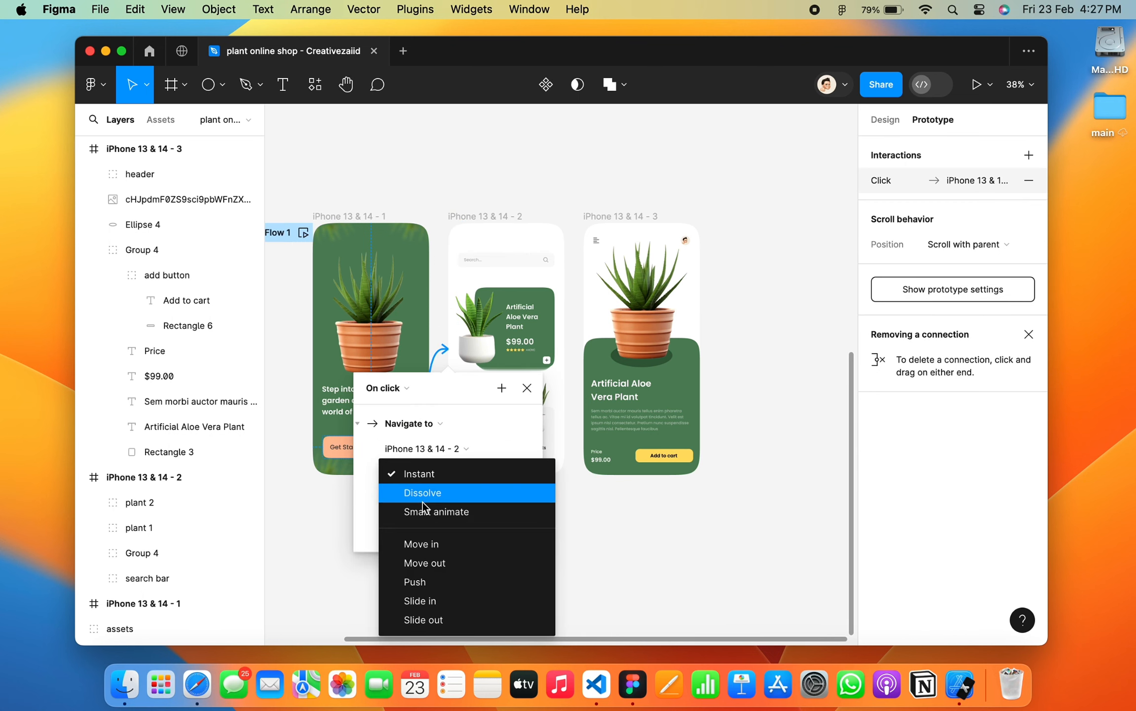
{"action": "left_click", "coordinate": [422, 508]}
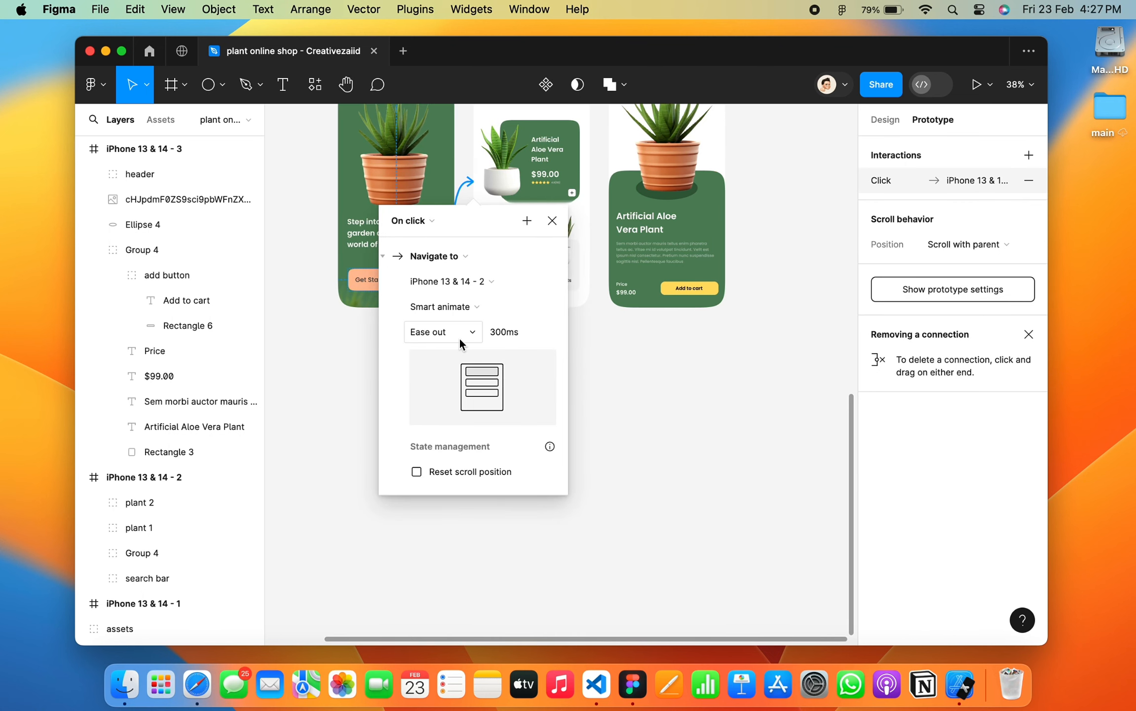
{"action": "left_click", "coordinate": [420, 225]}
{"action": "left_click", "coordinate": [420, 225]}
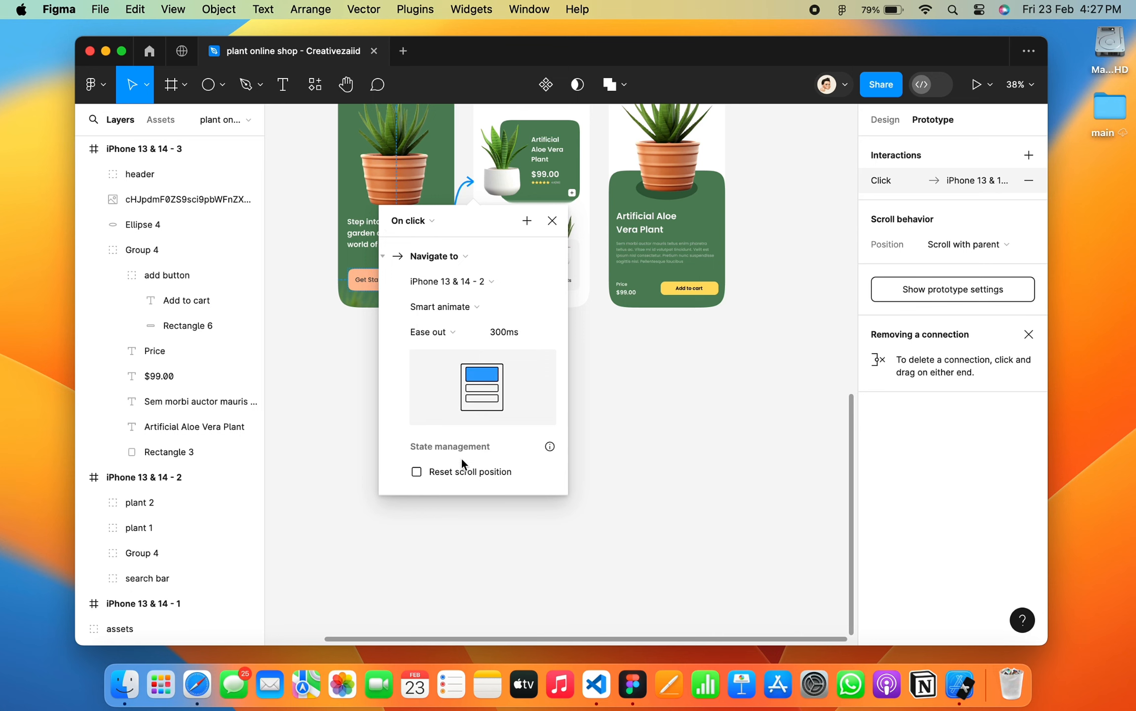
{"action": "left_click", "coordinate": [552, 220]}
Link the green Artificial Aloe Vera Plant card on the home screen to the product detail screen, iPhone 13 & 14 - 3.
{"action": "scroll", "coordinate": [552, 242], "scroll_direction": "up", "scroll_amount": 5}
{"action": "scroll", "coordinate": [553, 242], "scroll_direction": "right", "scroll_amount": 2}
{"action": "left_click", "coordinate": [496, 278]}
{"action": "left_click_drag", "start_coordinate": [518, 286], "coordinate": [552, 256]}
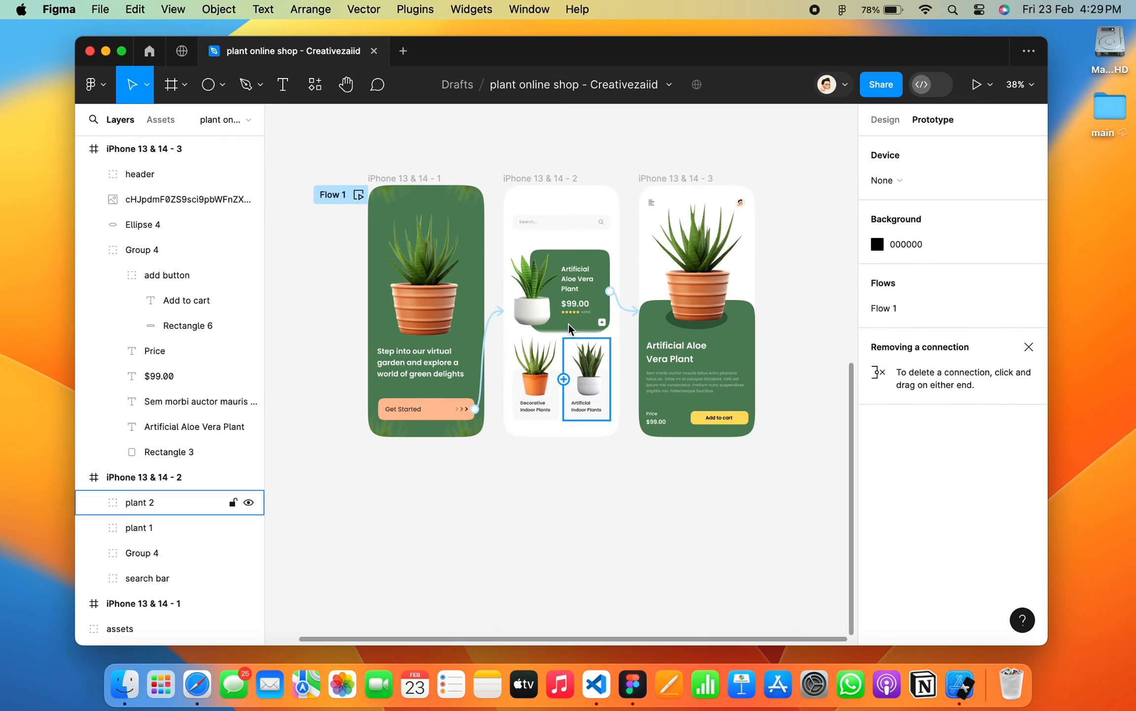
Copy the detail screen's header group onto the home screen above the search bar, at X 33, Y 43.
{"action": "scroll", "coordinate": [540, 177], "scroll_direction": "up", "scroll_amount": 5}
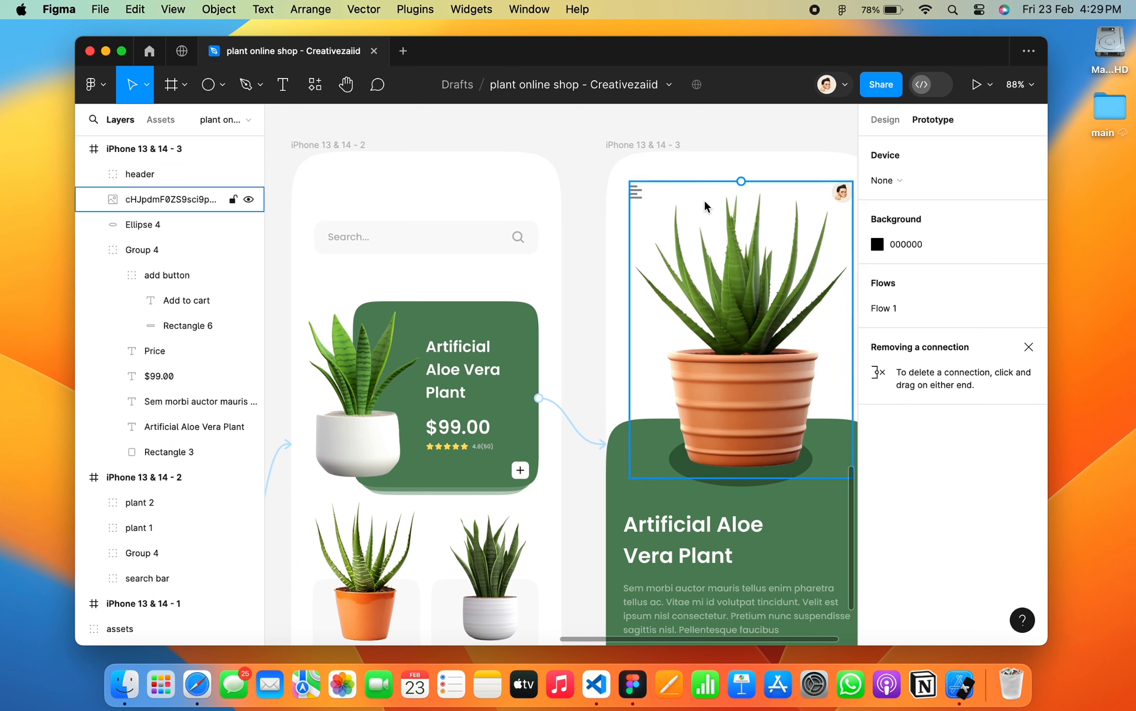
{"action": "left_click", "coordinate": [642, 195]}
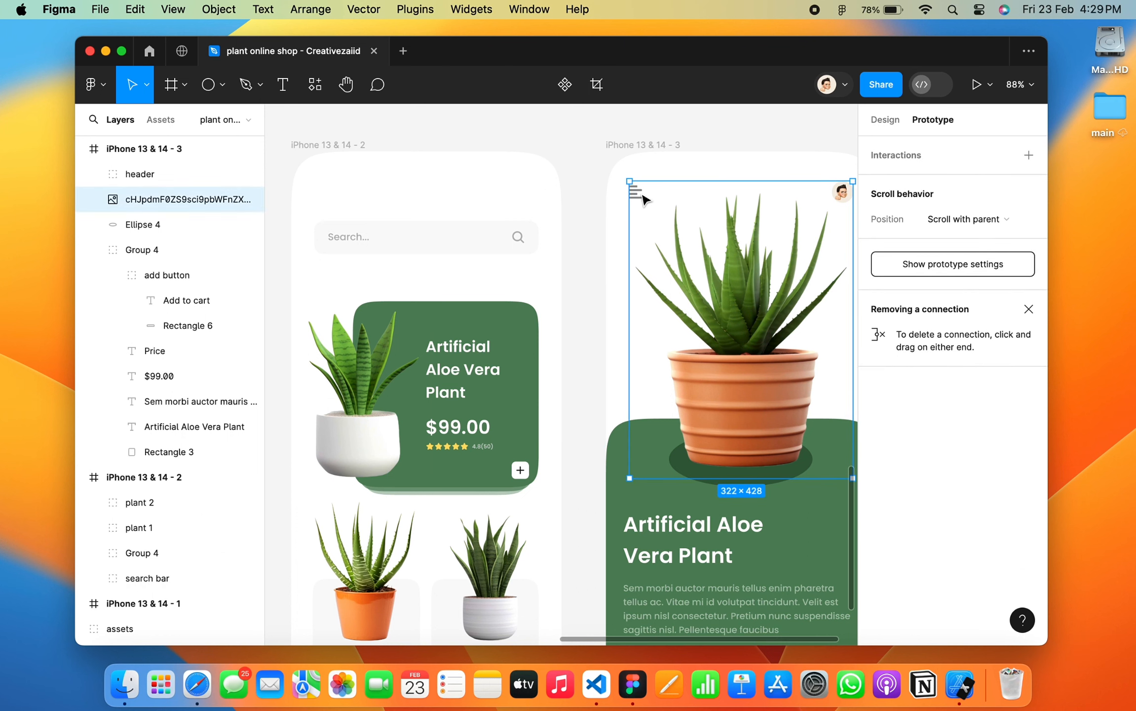
{"action": "left_click", "coordinate": [884, 120]}
{"action": "left_click", "coordinate": [774, 194]}
{"action": "left_click_drag", "start_coordinate": [774, 194], "coordinate": [458, 203]}
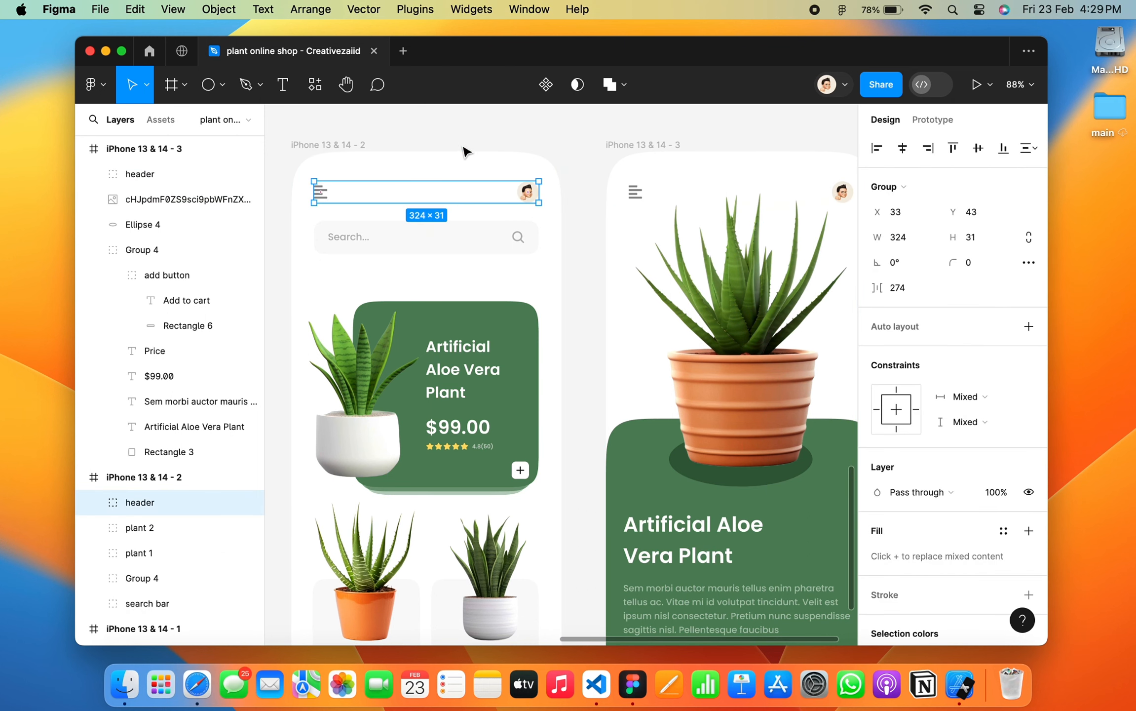
{"action": "left_click", "coordinate": [463, 151]}
Delete the menu icon from the product detail screen's header.
{"action": "scroll", "coordinate": [464, 152], "scroll_direction": "down", "scroll_amount": 5}
{"action": "left_click", "coordinate": [561, 172]}
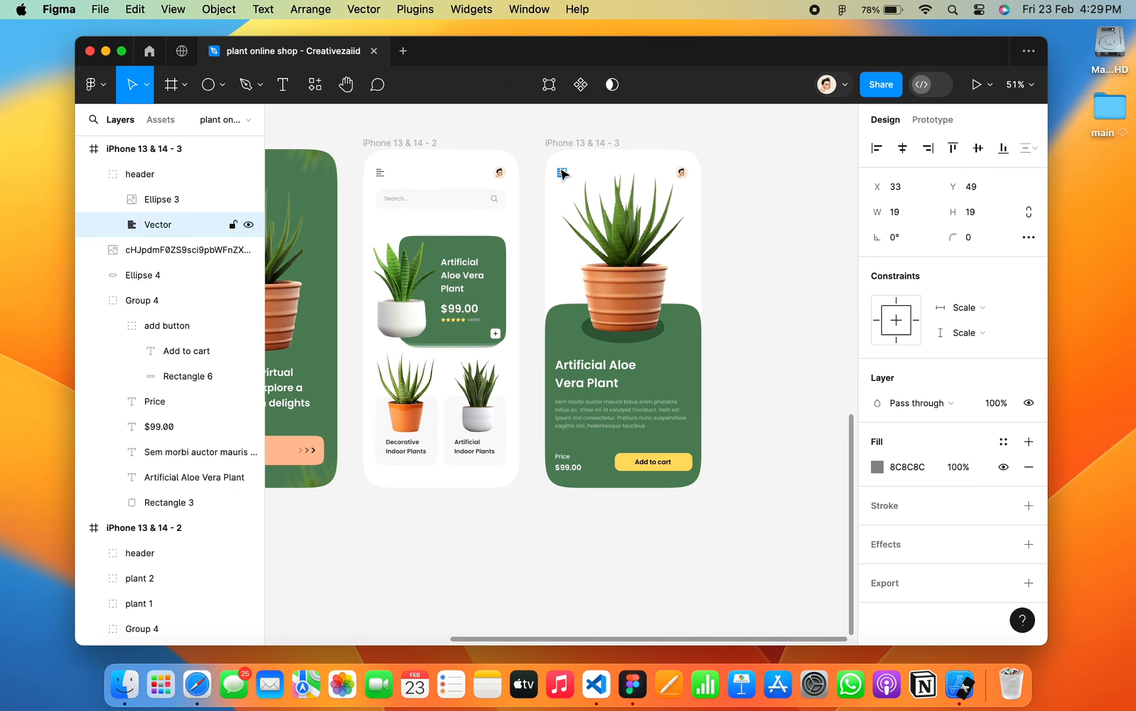
{"action": "scroll", "coordinate": [535, 155], "scroll_direction": "up", "scroll_amount": 10}
{"action": "key", "text": "Escape"}
Insert the angle-left icon from the Font Awesome Icons plugin into the detail screen and remove its leftover frame.
{"action": "right_click", "coordinate": [495, 218]}
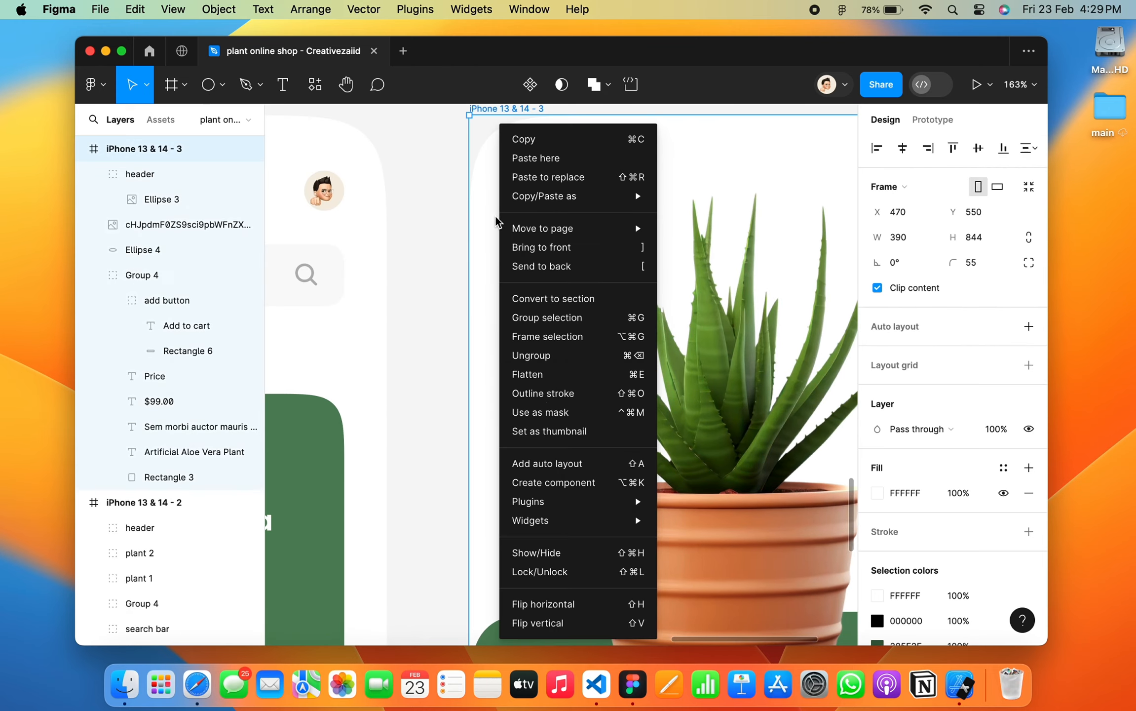
{"action": "mouse_move", "coordinate": [533, 500]}
{"action": "left_click", "coordinate": [708, 331]}
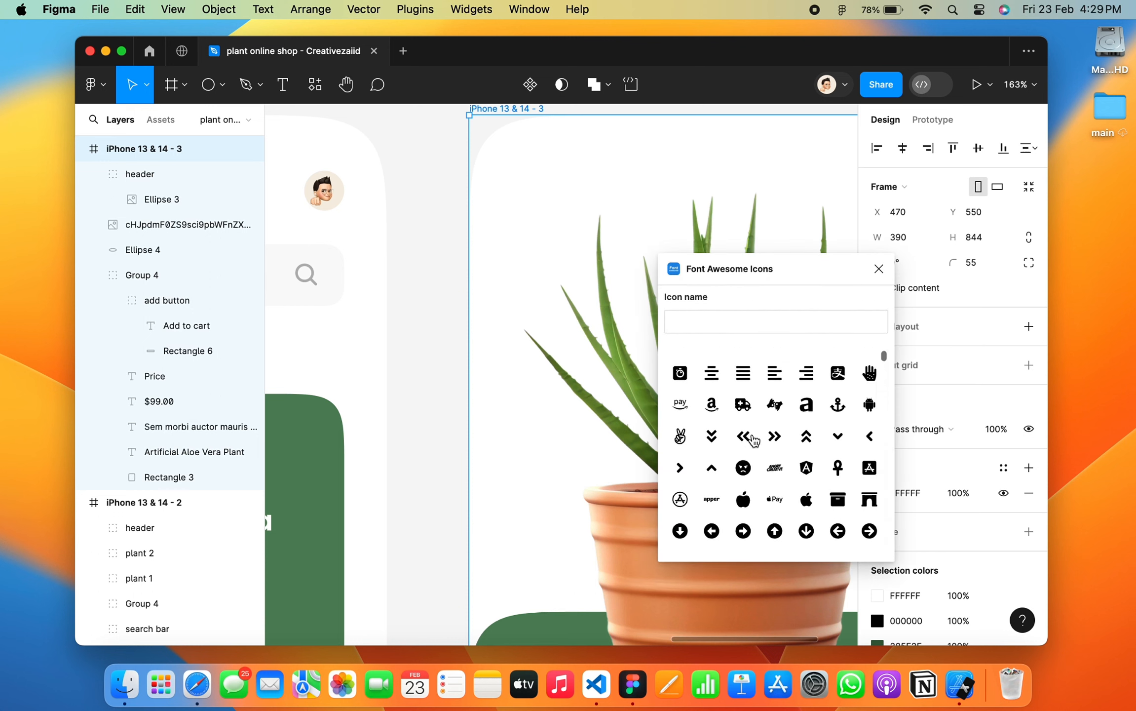
{"action": "left_click", "coordinate": [869, 436]}
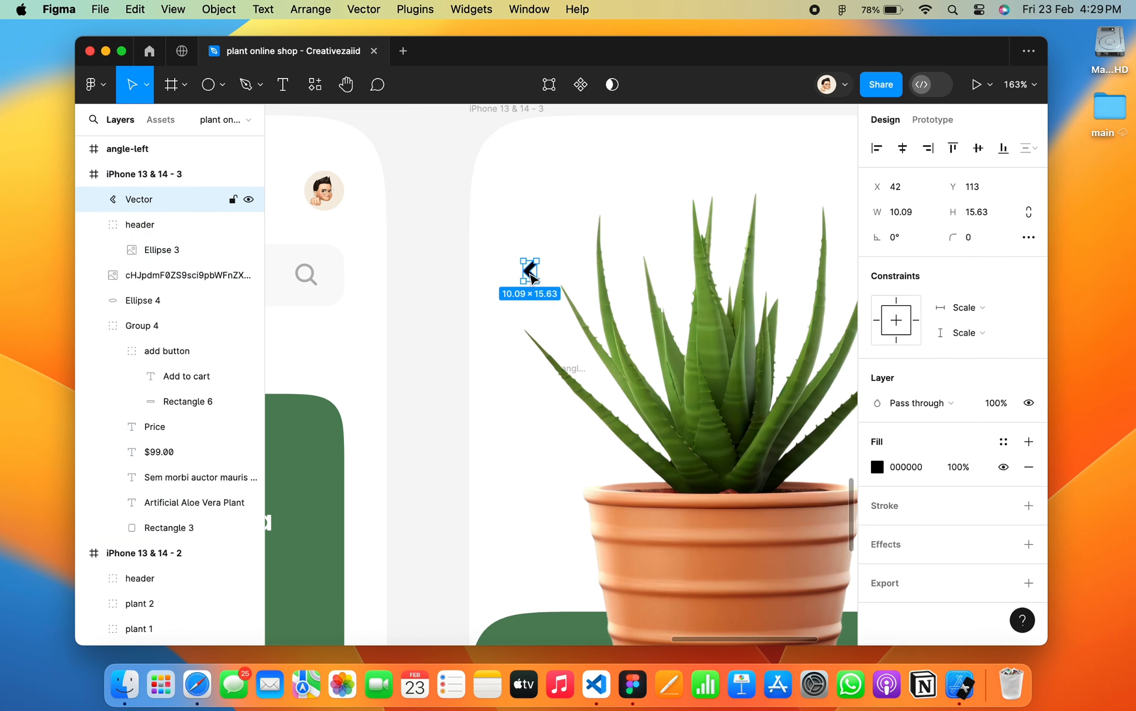
{"action": "key", "text": "Escape"}
Fill the back arrow on the detail screen with 8C8C8C, the grey of the home screen's menu icon.
{"action": "scroll", "coordinate": [582, 373], "scroll_direction": "down", "scroll_amount": 3}
{"action": "scroll", "coordinate": [590, 368], "scroll_direction": "left", "scroll_amount": 5}
{"action": "double_click", "coordinate": [430, 270]}
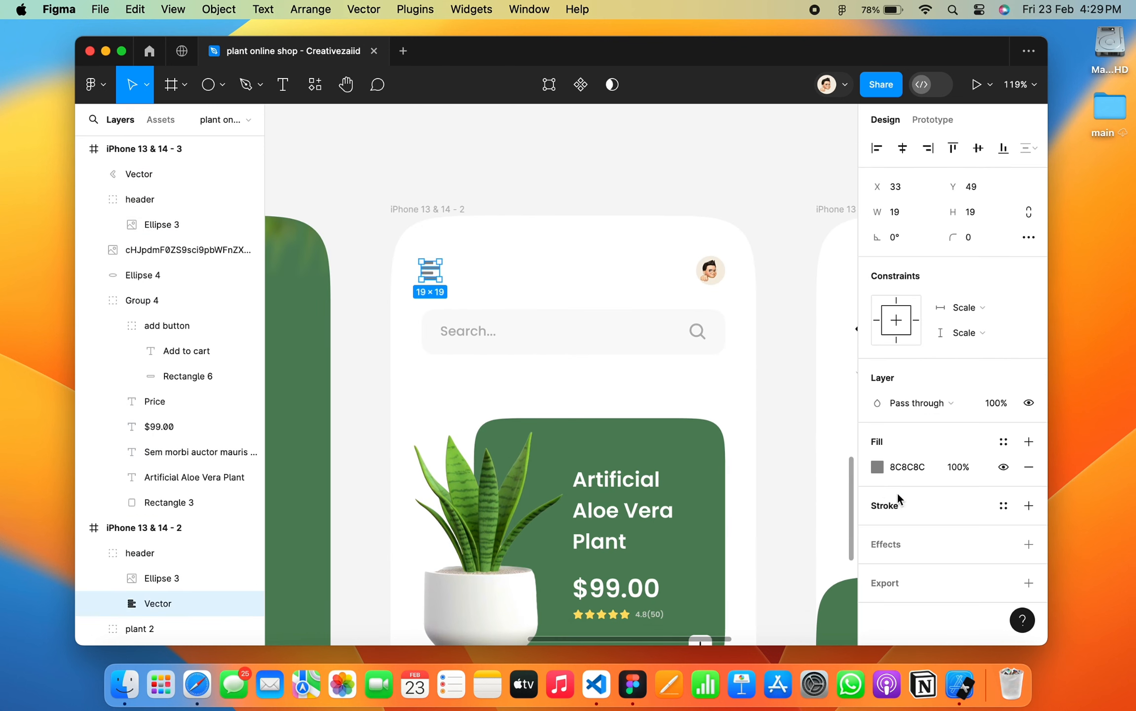
{"action": "scroll", "coordinate": [482, 287], "scroll_direction": "right", "scroll_amount": 5}
{"action": "left_click", "coordinate": [399, 312]}
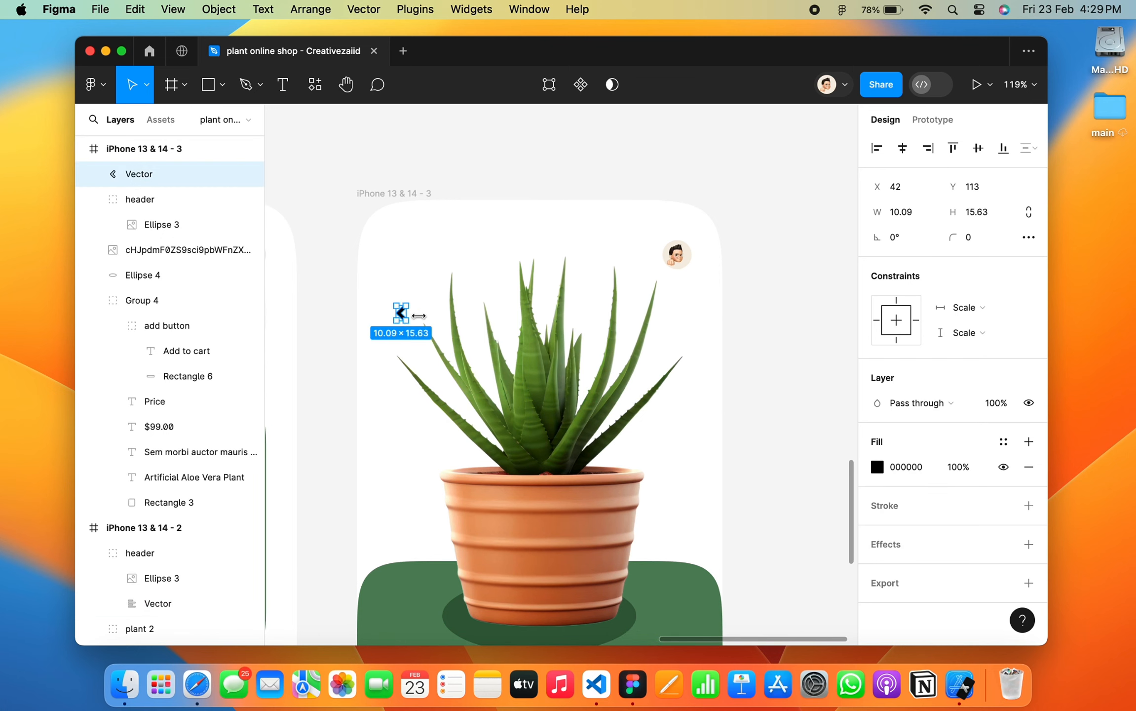
{"action": "type", "text": "8C8C8C"}
{"action": "key", "text": "Return"}
Move the back arrow level with the detail screen's profile picture and put its layer inside the header group.
{"action": "left_click_drag", "start_coordinate": [401, 312], "coordinate": [402, 249]}
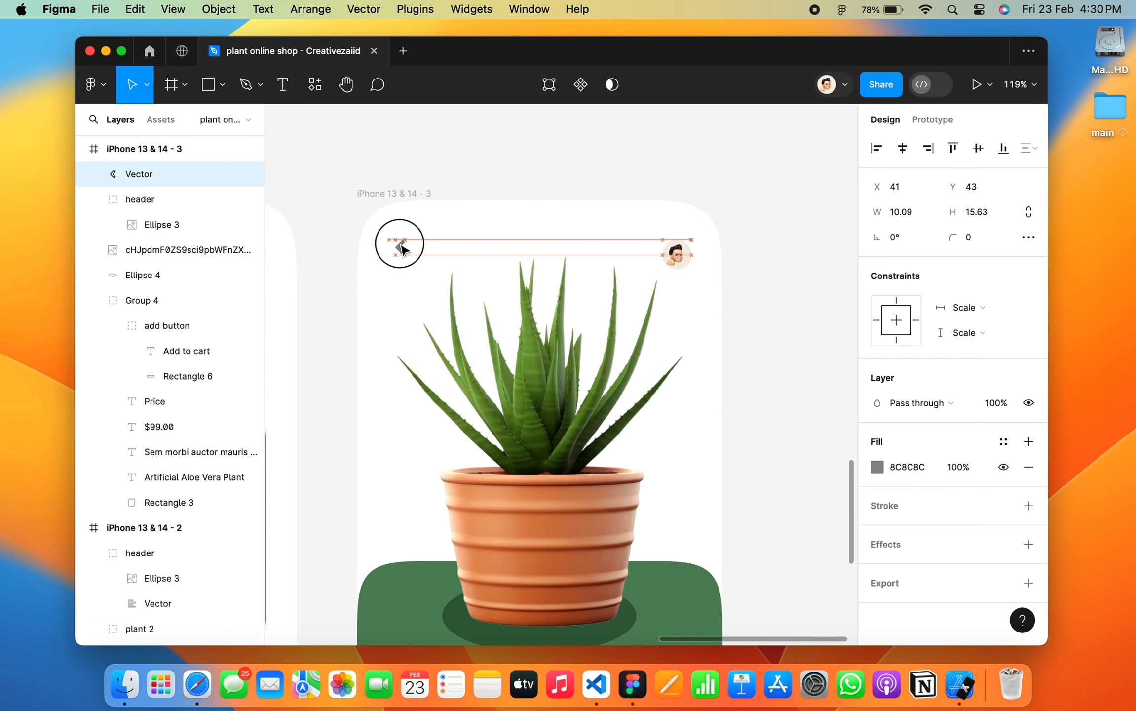
{"action": "left_click", "coordinate": [457, 178]}
{"action": "left_click_drag", "start_coordinate": [148, 174], "coordinate": [118, 213]}
{"action": "left_click", "coordinate": [93, 174]}
{"action": "left_click", "coordinate": [479, 140]}
Link the detail screen's header from its back arrow to the home screen, iPhone 13 & 14 - 2, with an on-click trigger.
{"action": "scroll", "coordinate": [478, 141], "scroll_direction": "down", "scroll_amount": 5}
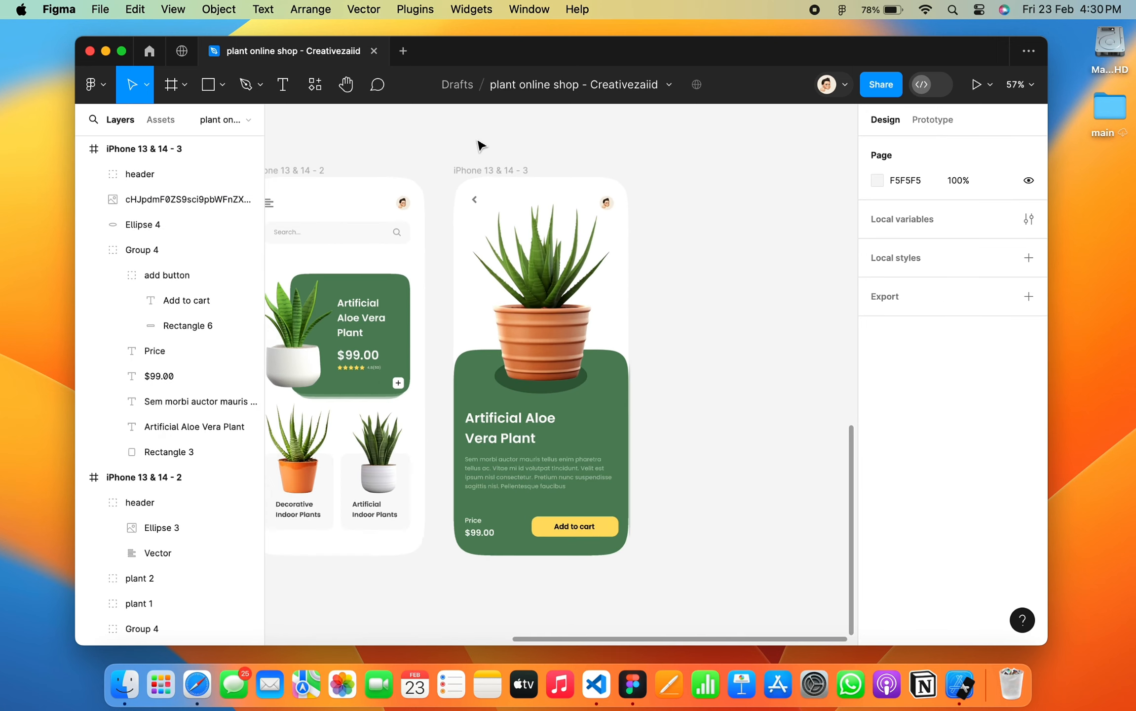
{"action": "scroll", "coordinate": [478, 141], "scroll_direction": "left", "scroll_amount": 2}
{"action": "scroll", "coordinate": [436, 265], "scroll_direction": "left", "scroll_amount": 3}
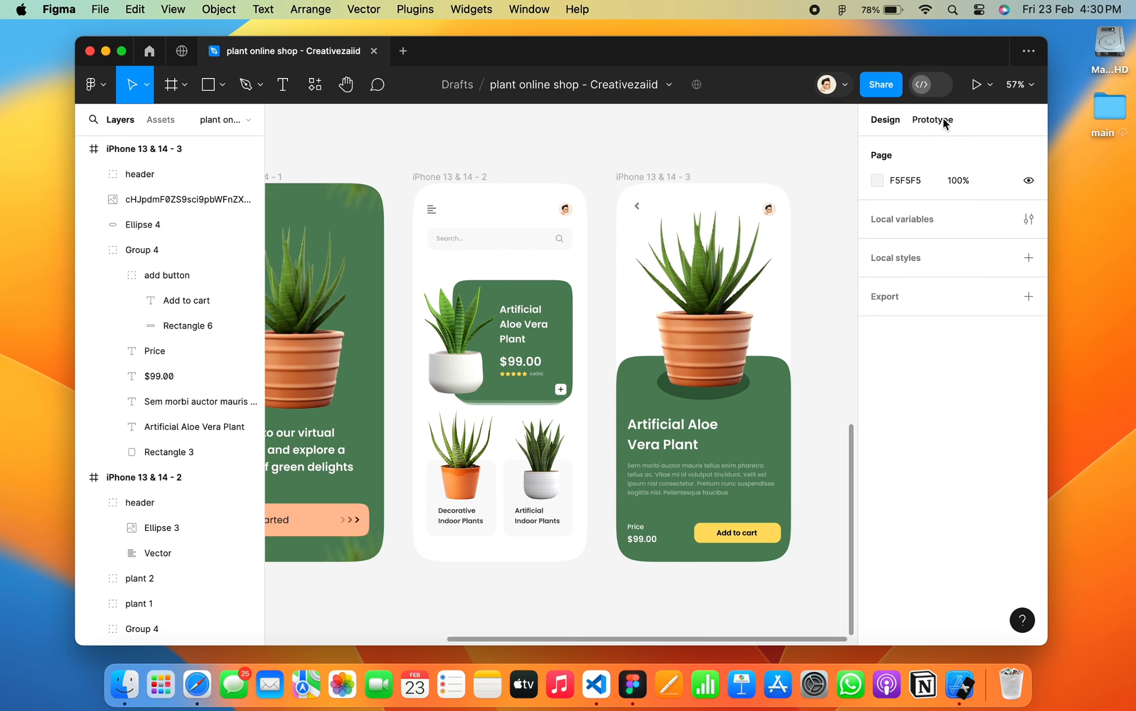
{"action": "left_click", "coordinate": [932, 120]}
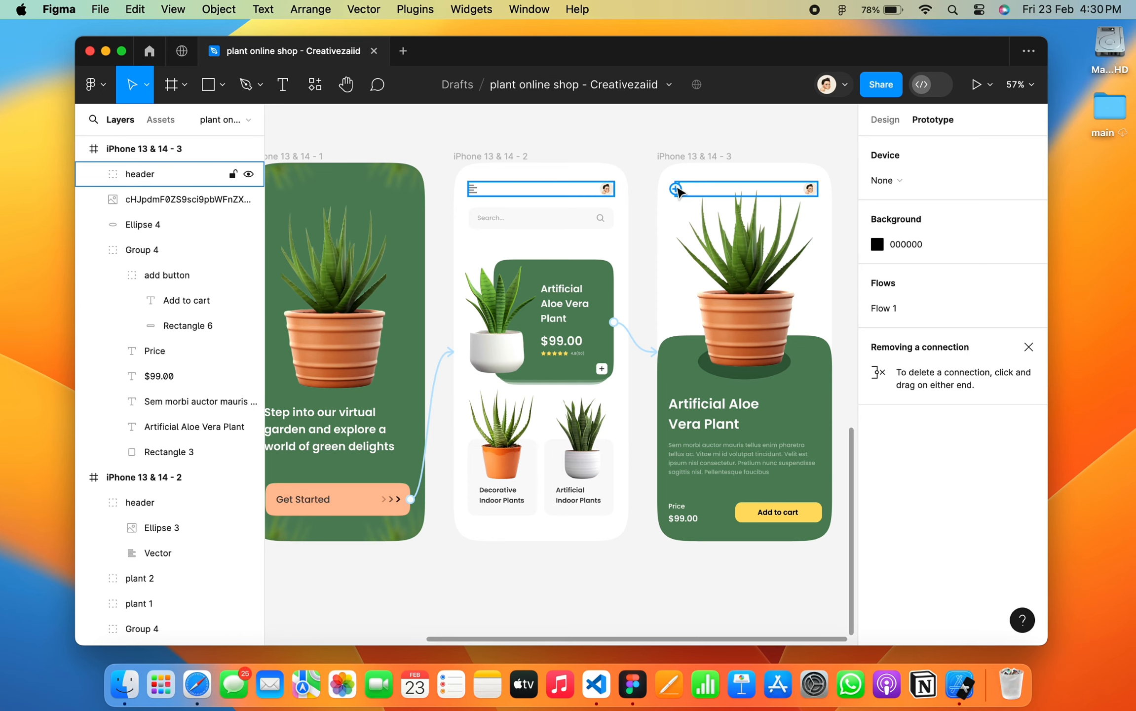
{"action": "scroll", "coordinate": [677, 191], "scroll_direction": "up", "scroll_amount": 3}
{"action": "left_click", "coordinate": [681, 191]}
{"action": "left_click_drag", "start_coordinate": [681, 190], "coordinate": [603, 254]}
{"action": "left_click", "coordinate": [568, 302]}
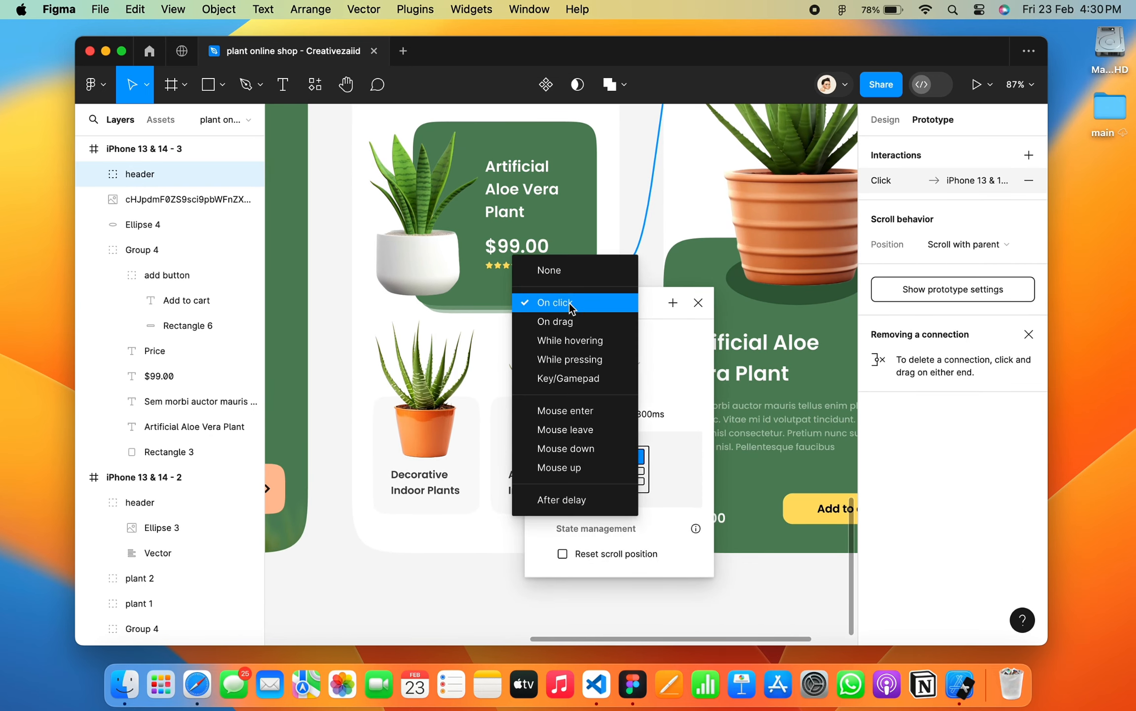
{"action": "left_click", "coordinate": [569, 302]}
{"action": "left_click", "coordinate": [698, 303]}
{"action": "scroll", "coordinate": [637, 340], "scroll_direction": "down", "scroll_amount": 5}
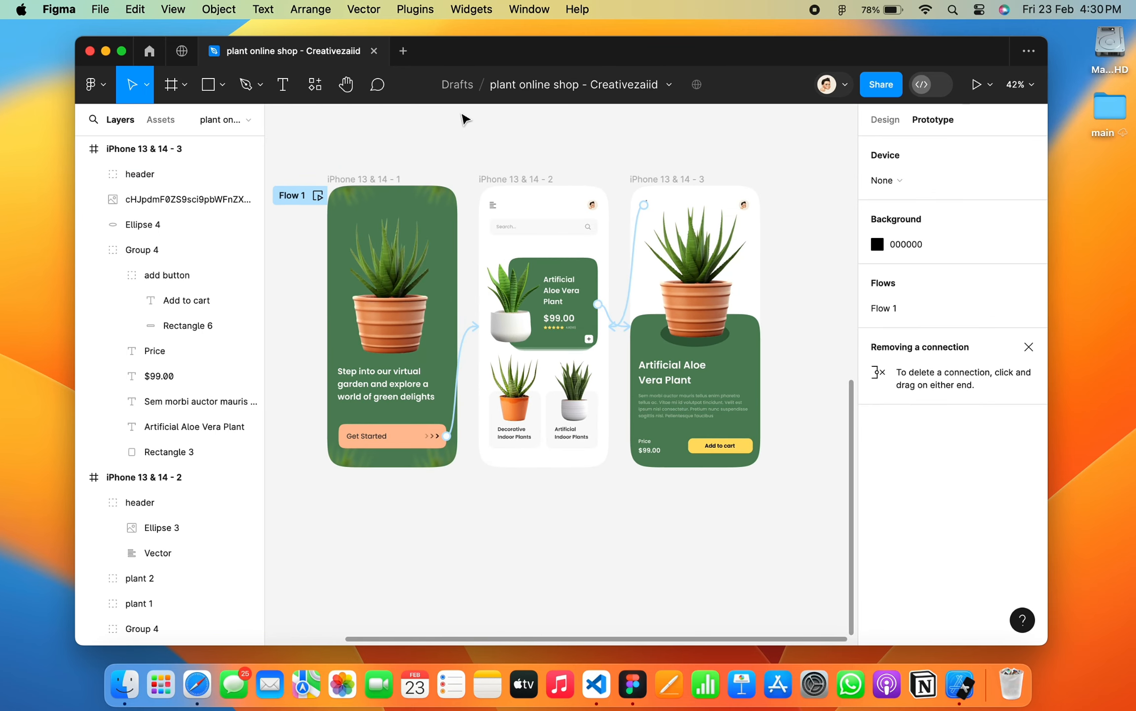
Preview the prototype, going from Get Started to the home screen and testing the product card and back arrow links twice.
{"action": "left_click", "coordinate": [976, 84]}
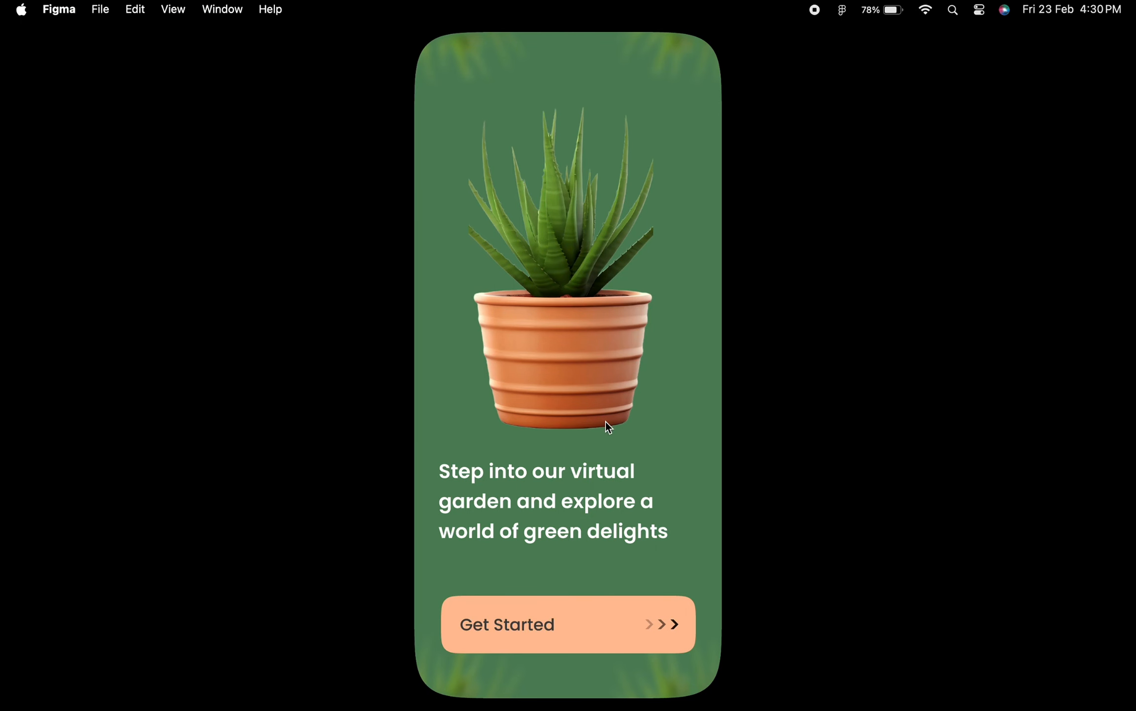
{"action": "left_click", "coordinate": [608, 626]}
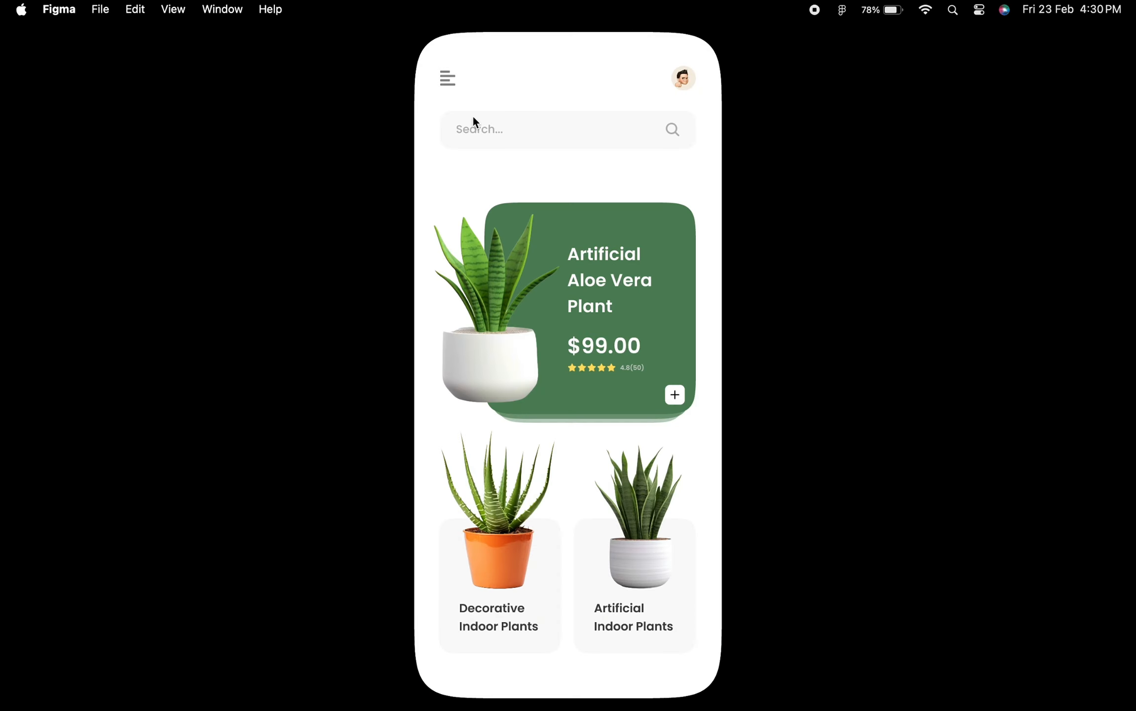
{"action": "left_click", "coordinate": [603, 308]}
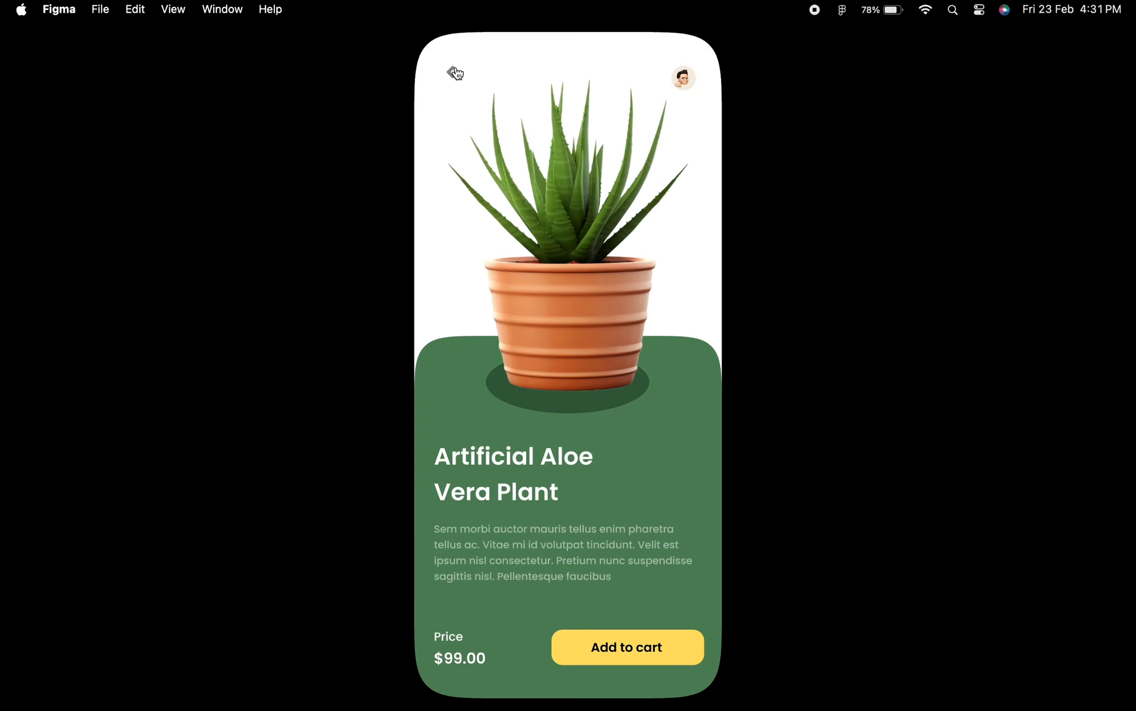
{"action": "left_click", "coordinate": [452, 75]}
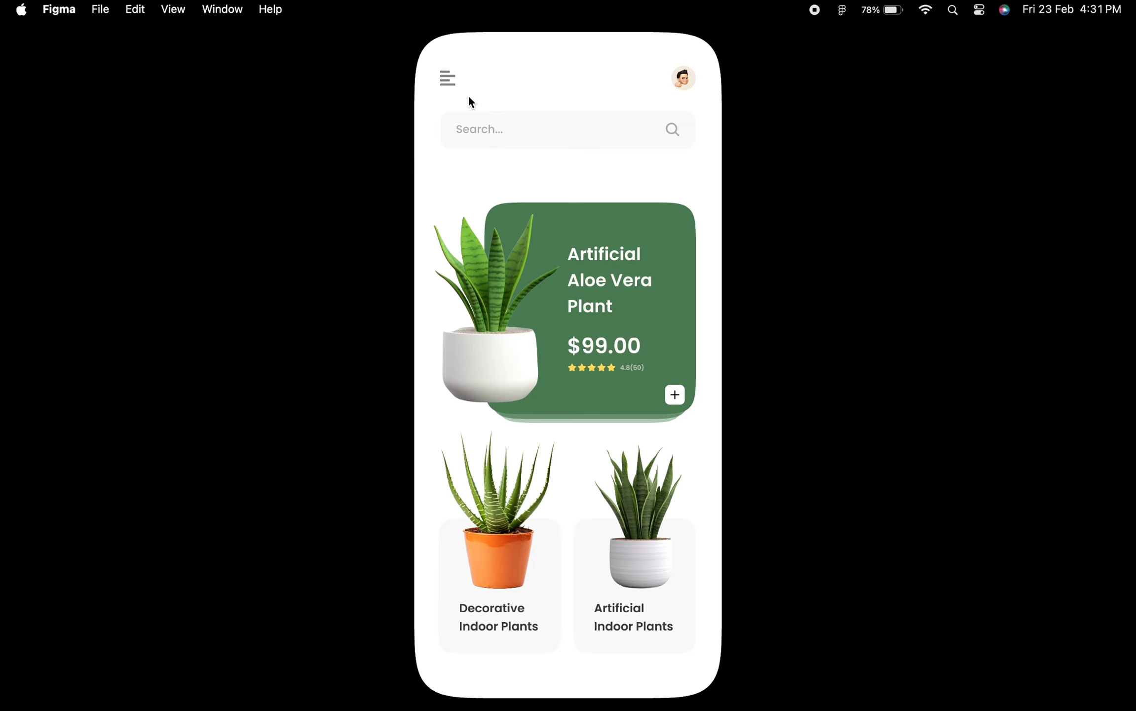
{"action": "left_click", "coordinate": [600, 300]}
{"action": "left_click", "coordinate": [451, 76]}
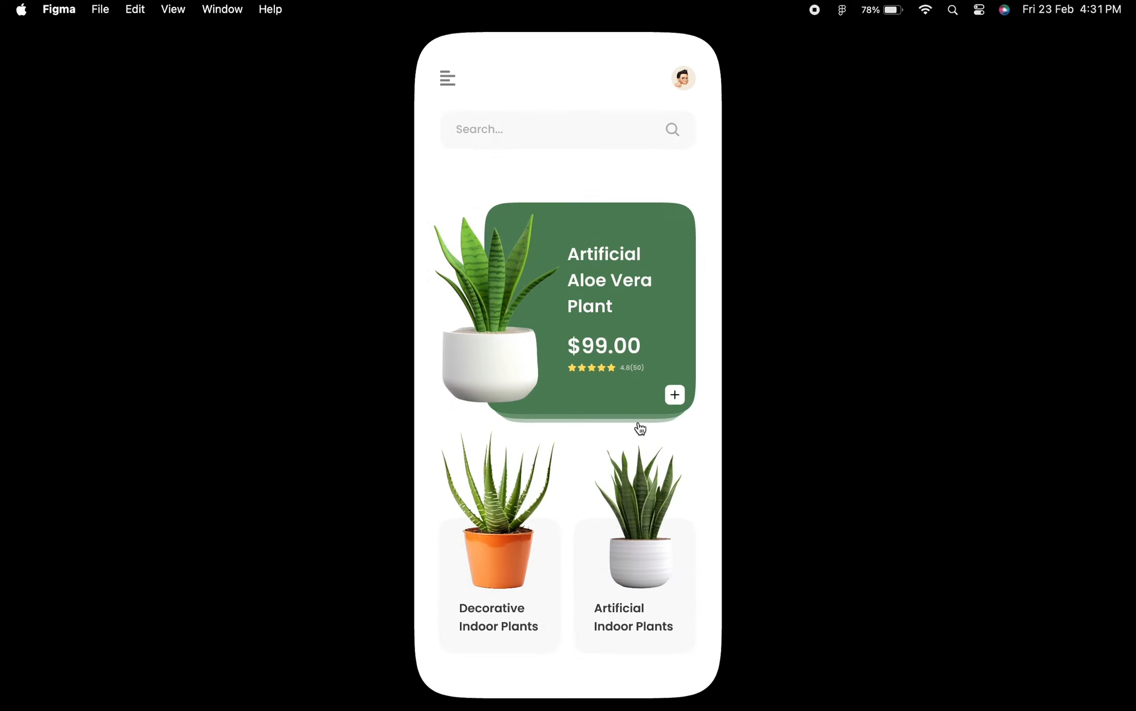